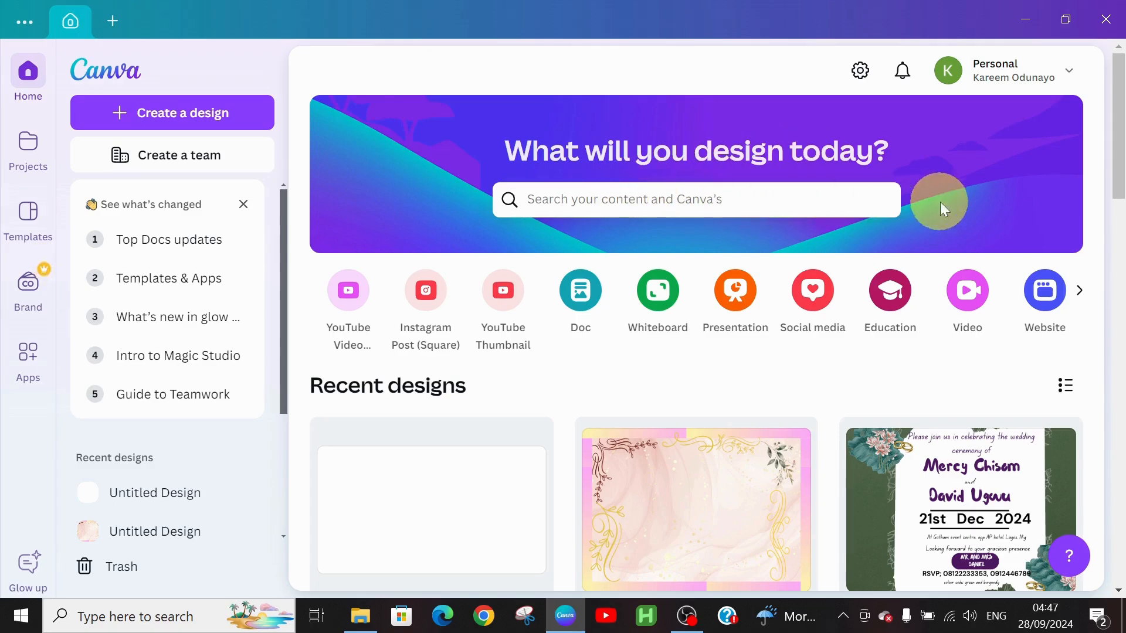
Search Canva's home page for 'invitation' designs.
mouse_move(583, 435)
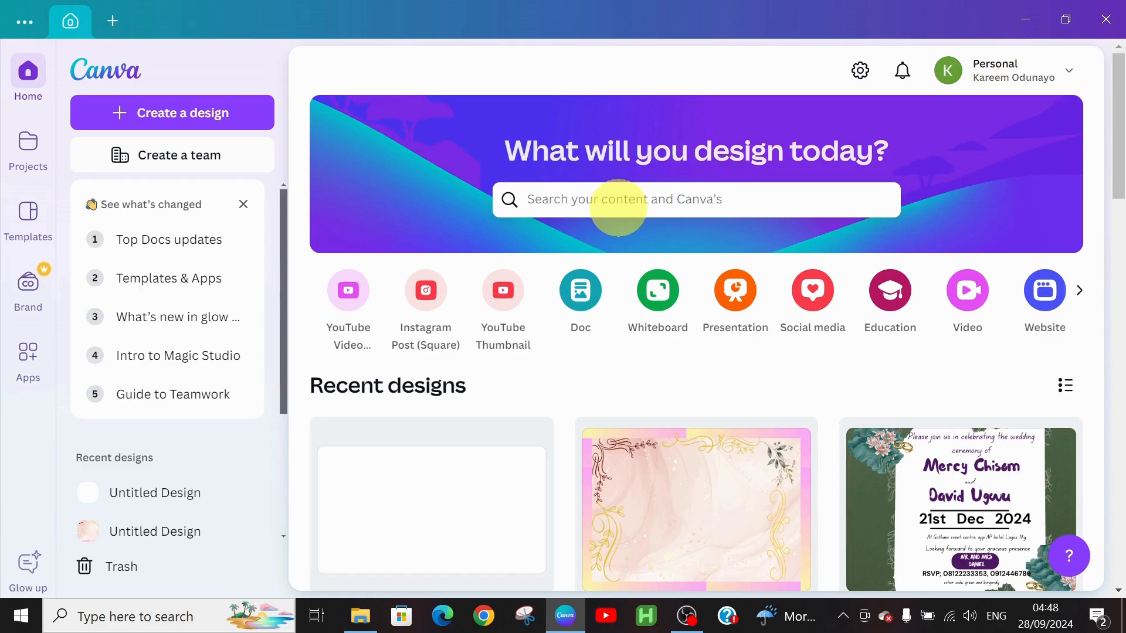
left_click(620, 205)
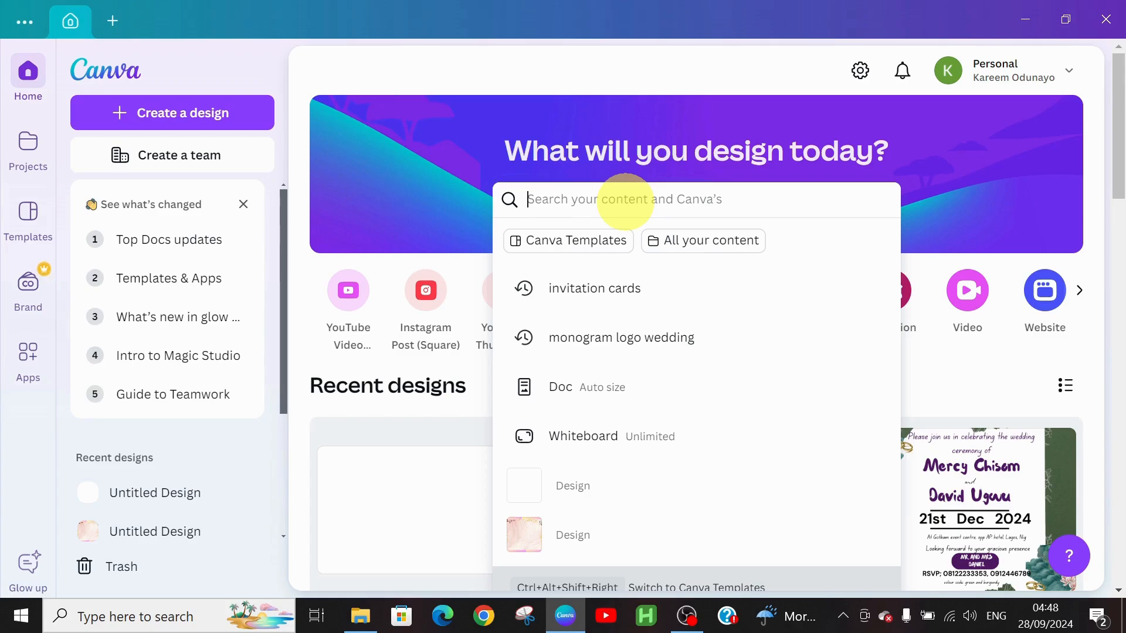
type("in")
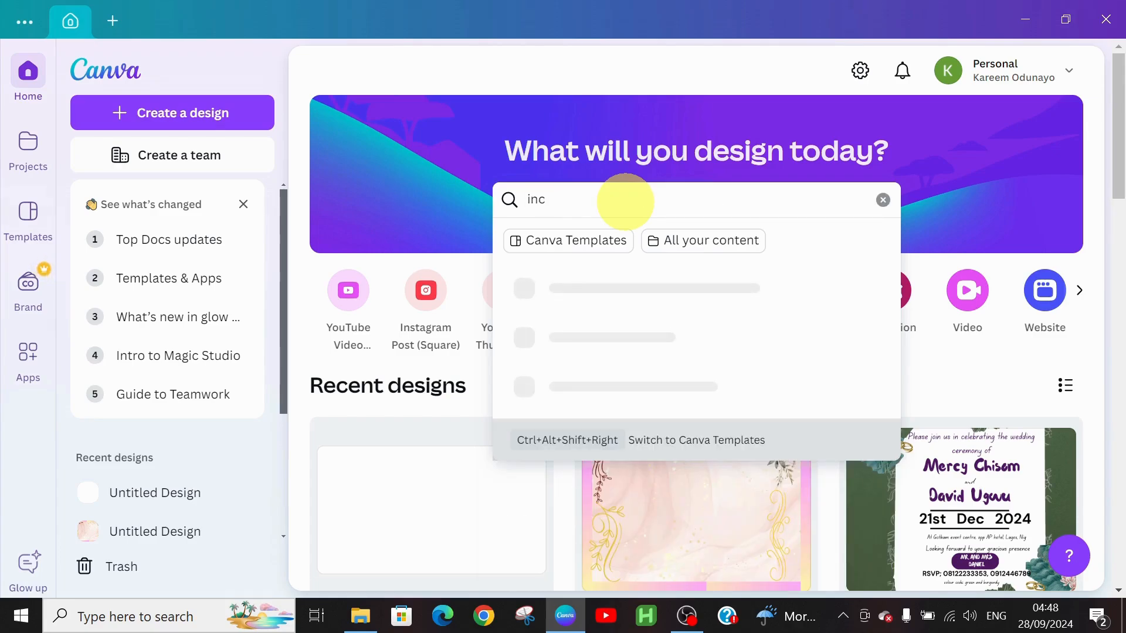
type("vit")
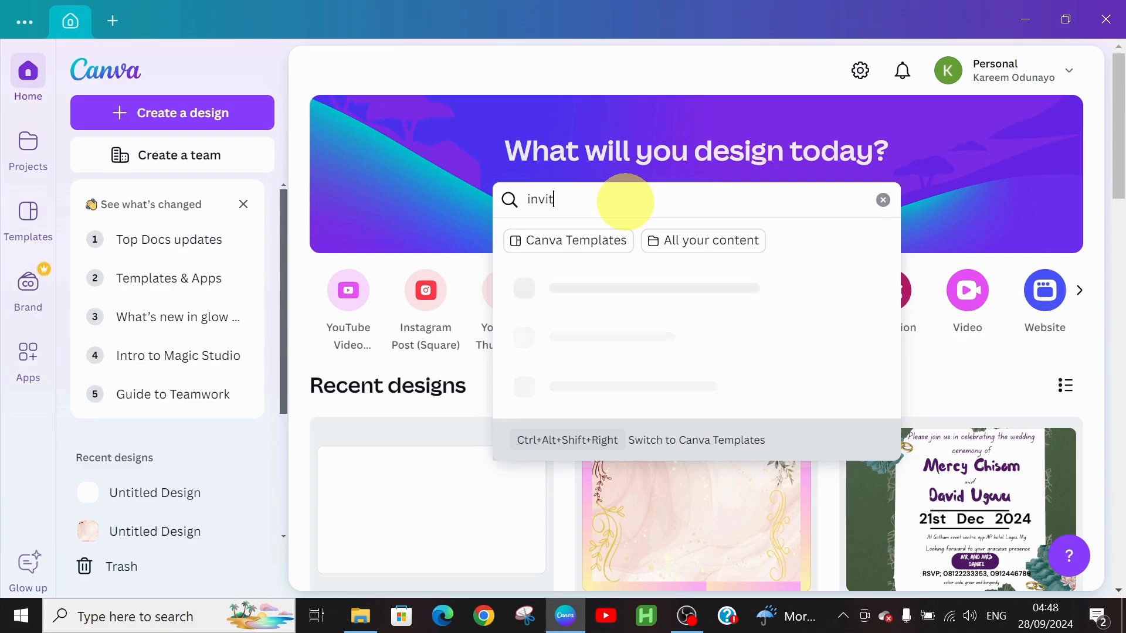
type("ation")
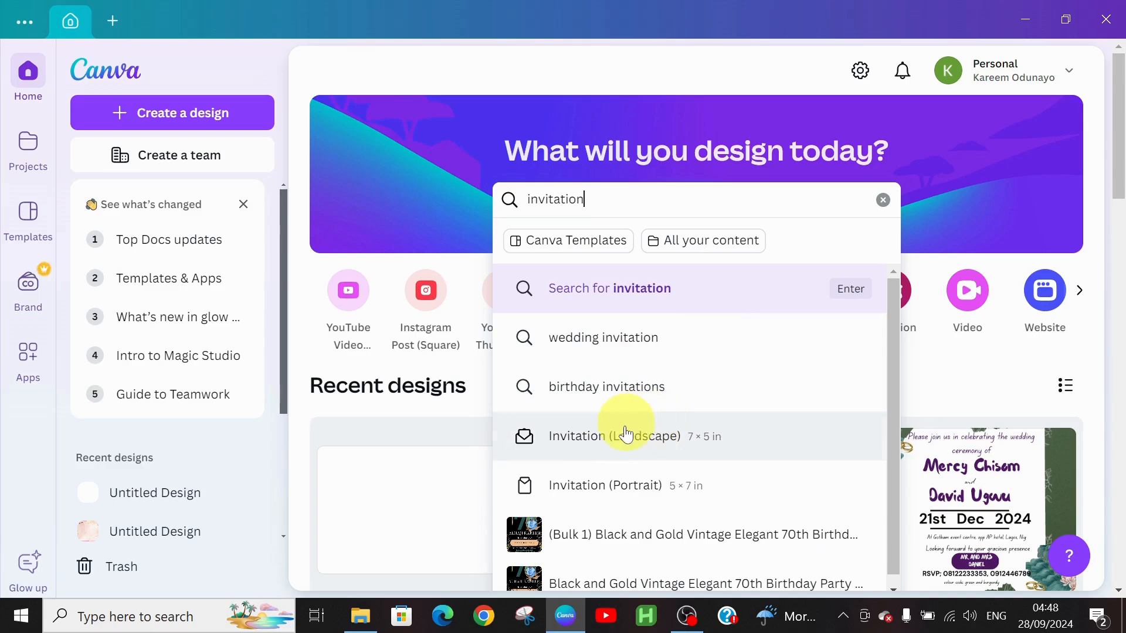
Browse the Invitation (Landscape) templates gallery, then start creating a new design.
left_click(618, 448)
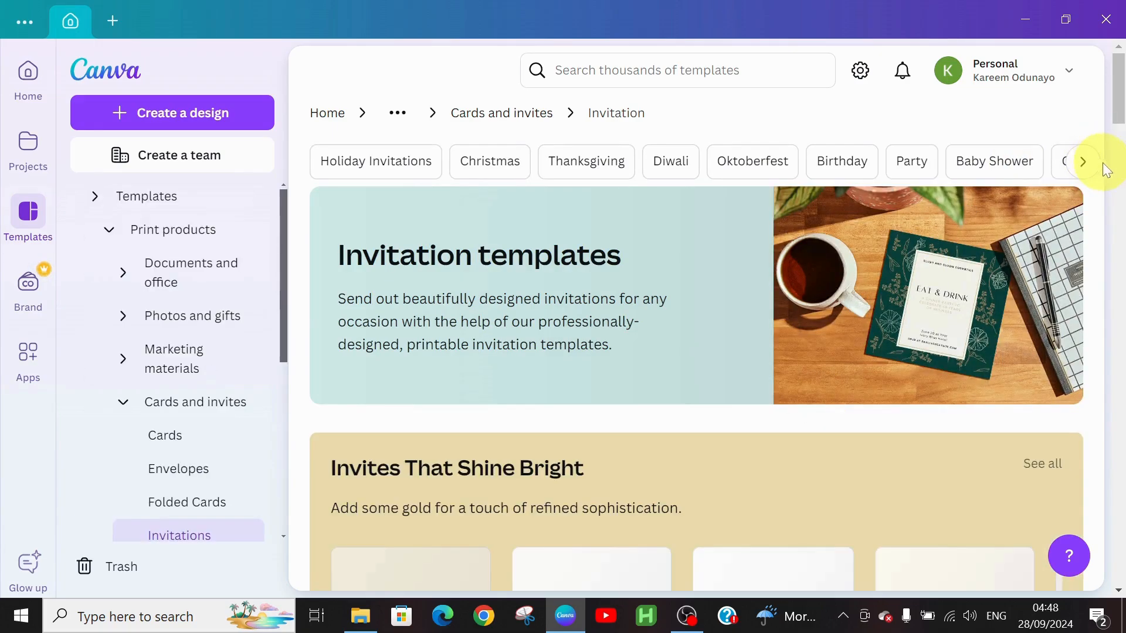
left_click_drag(1120, 124, 1122, 259)
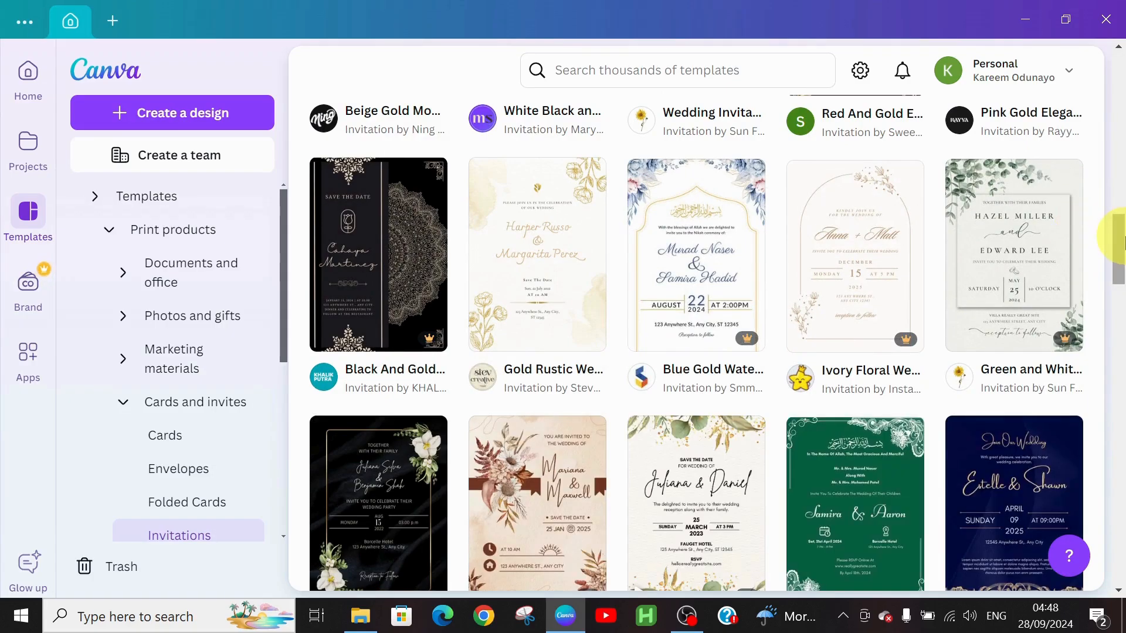
left_click_drag(1123, 238, 1075, 25)
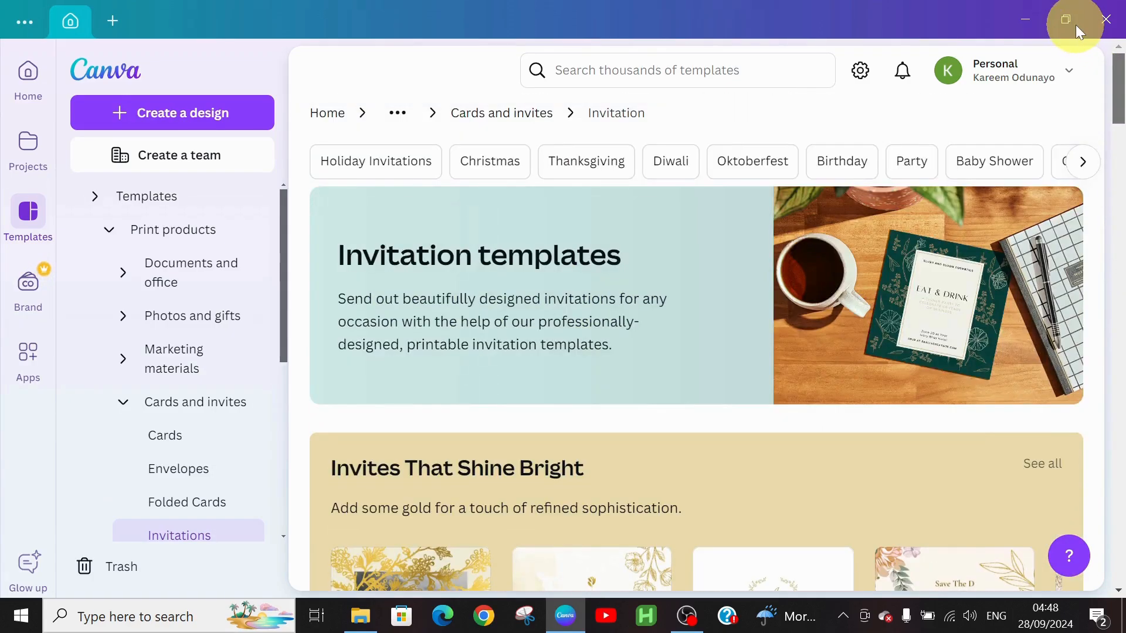
left_click(182, 128)
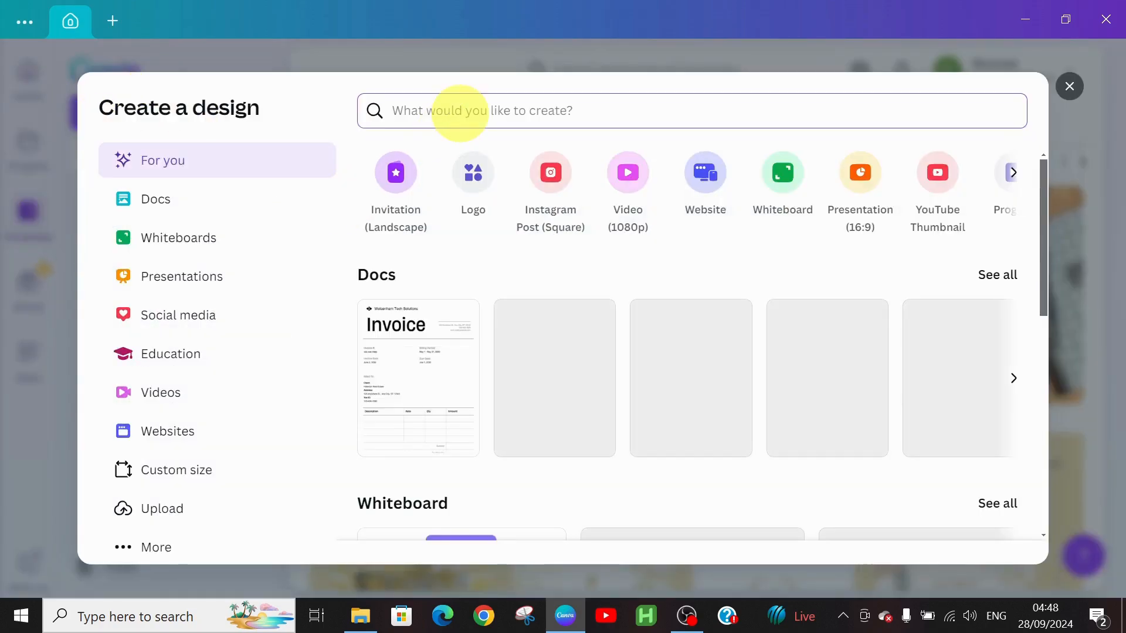
Search 'invitation card portrait' and create a blank 5 × 7 in portrait invitation.
type("inv")
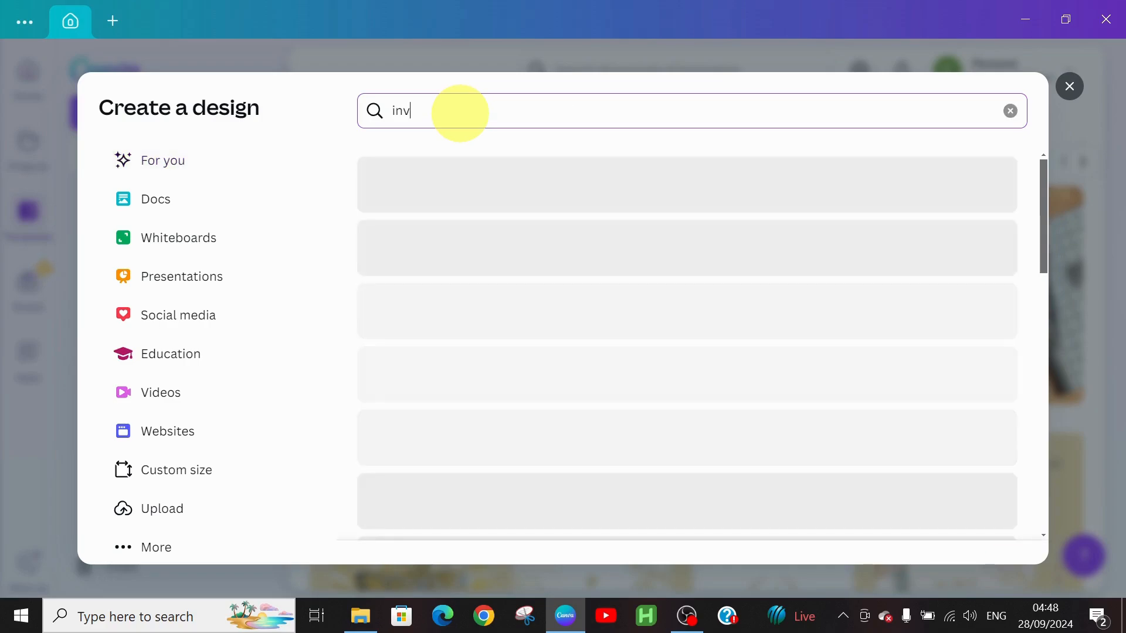
type("itation card")
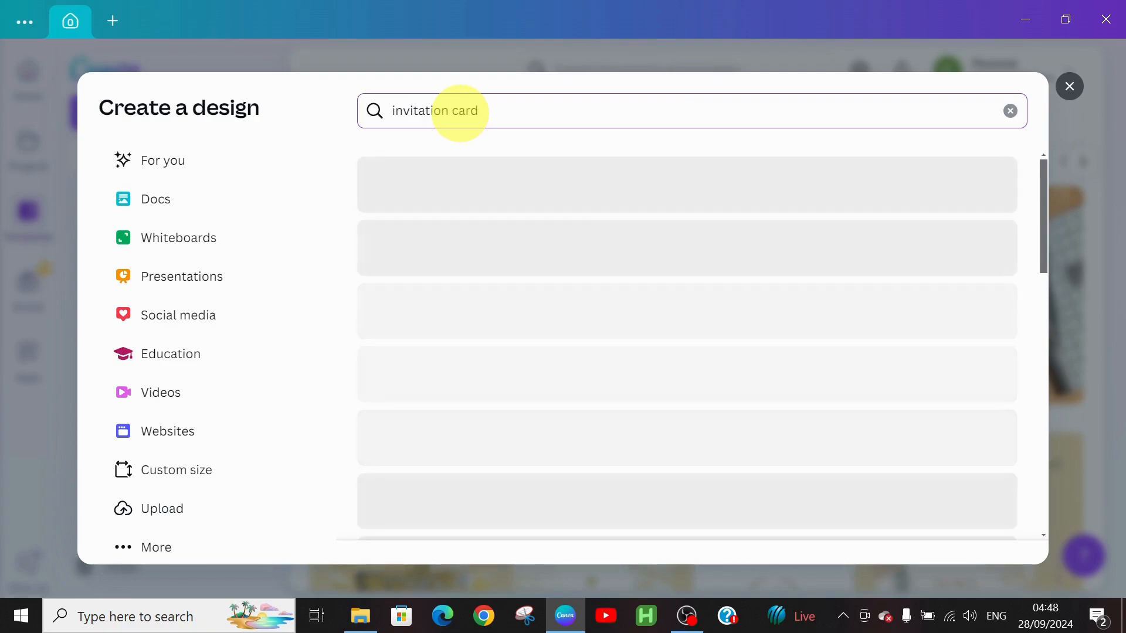
type(" portrait")
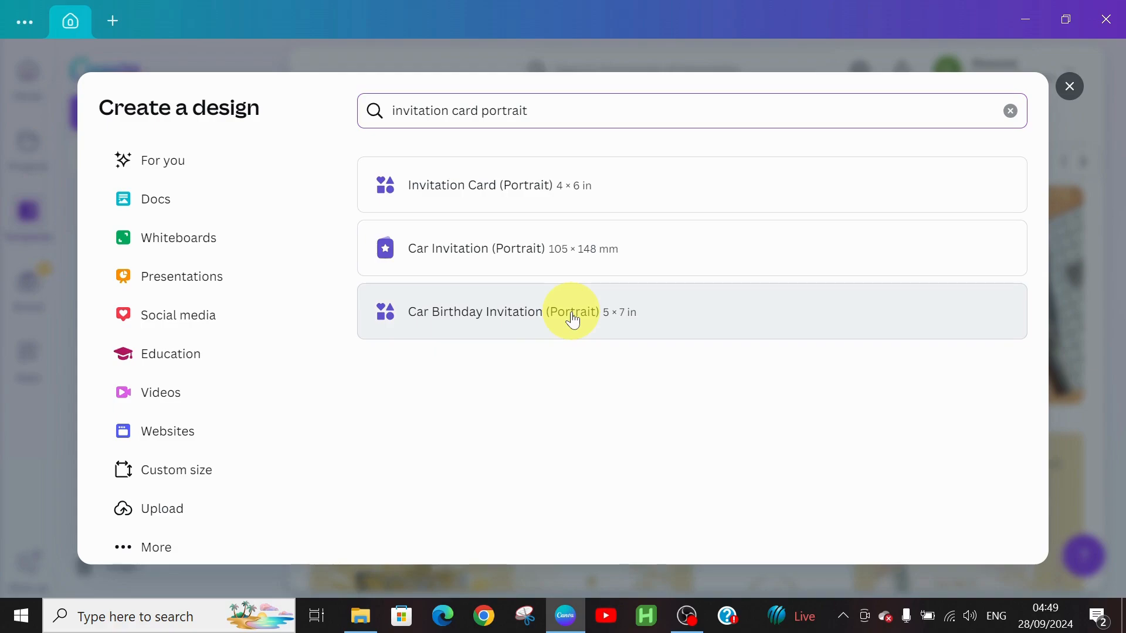
left_click(574, 321)
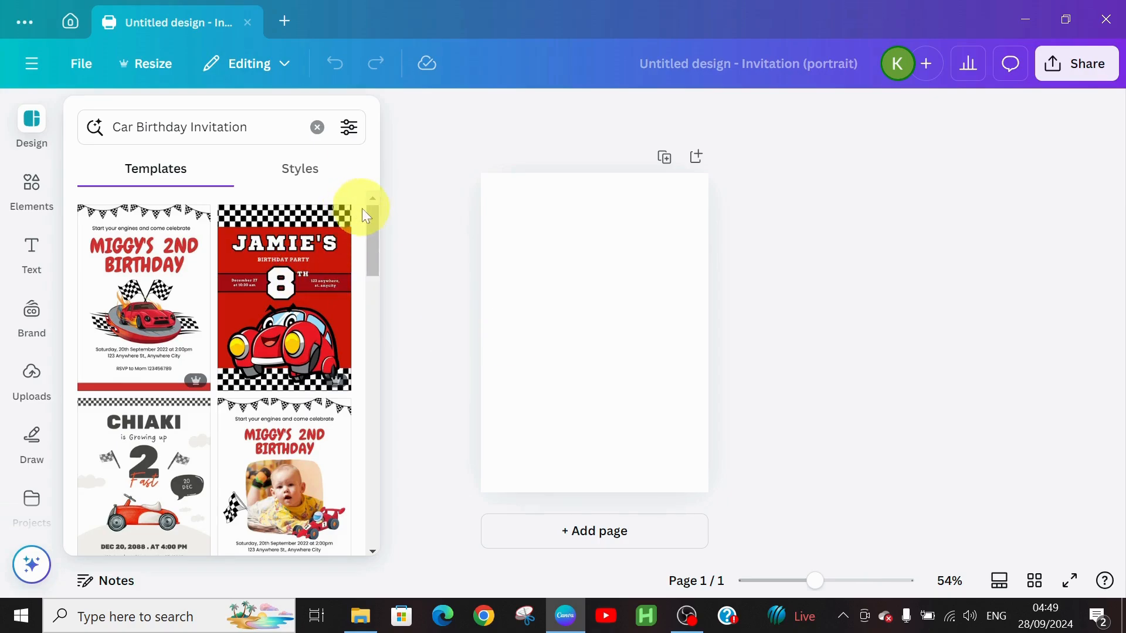
left_click_drag(370, 222, 431, 107)
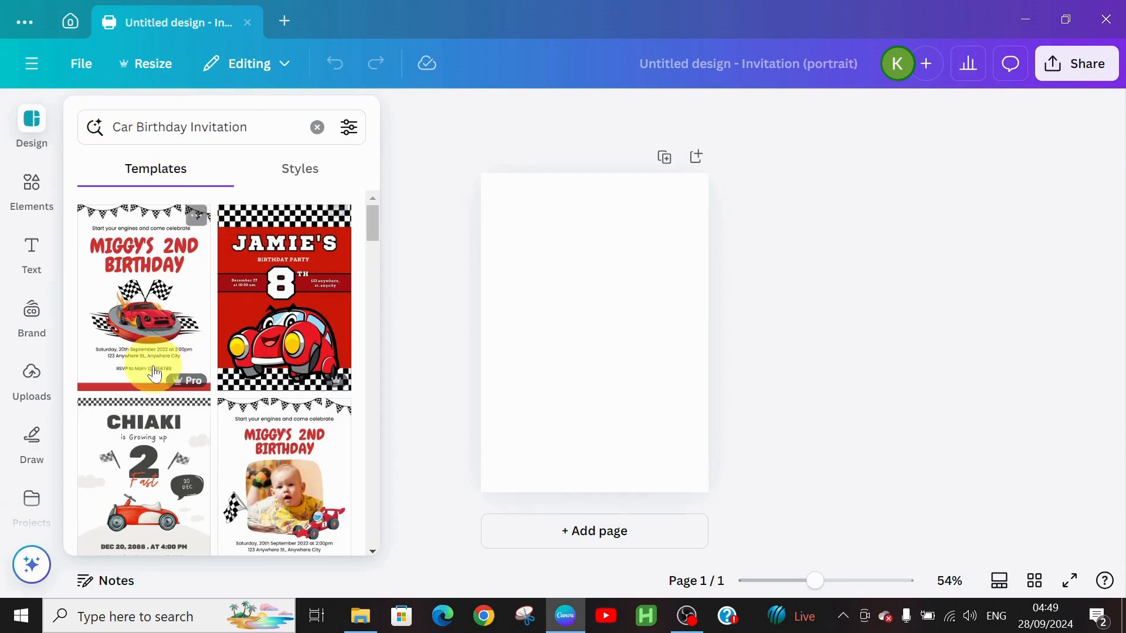
Clear the car birthday template search and show the Elements library.
left_click(316, 128)
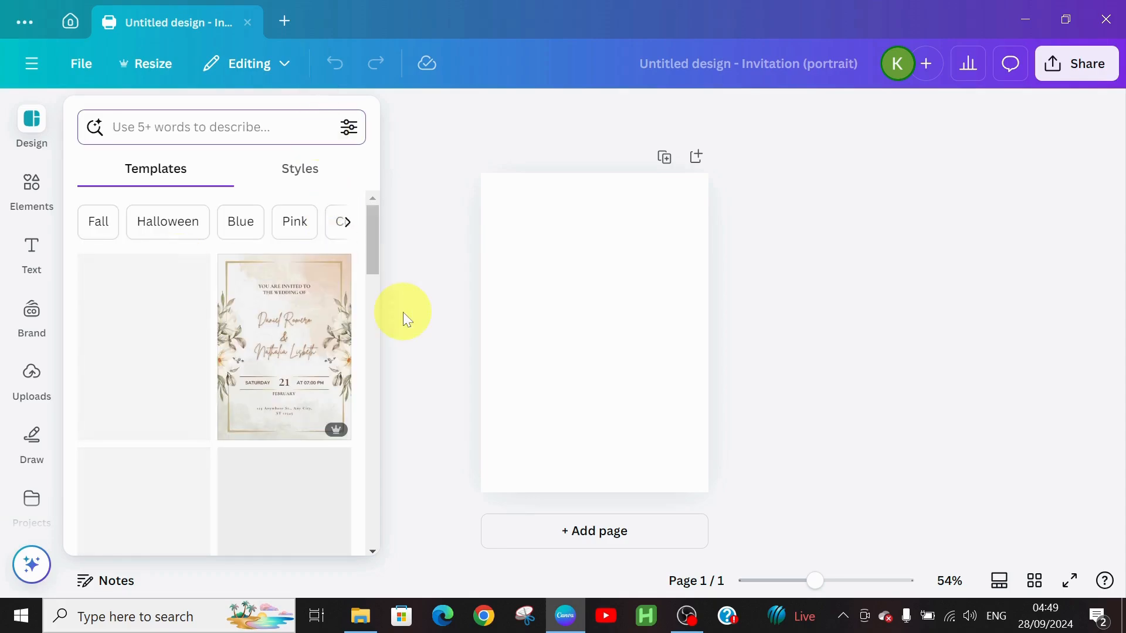
left_click(33, 185)
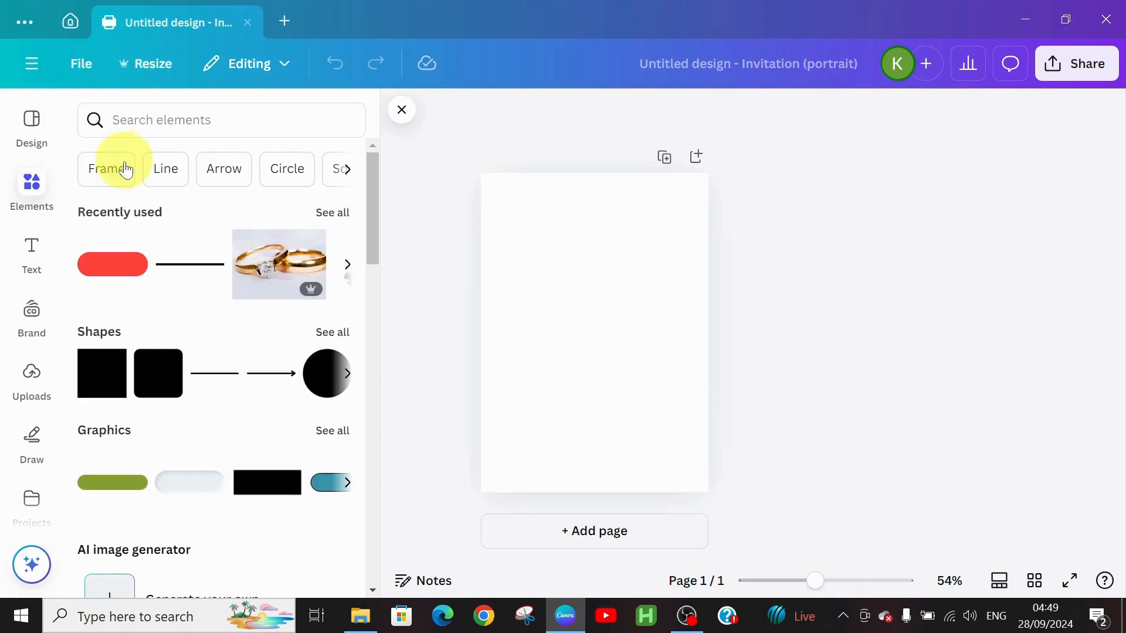
Activate the Elements search box so recent searches and categories appear.
left_click(149, 120)
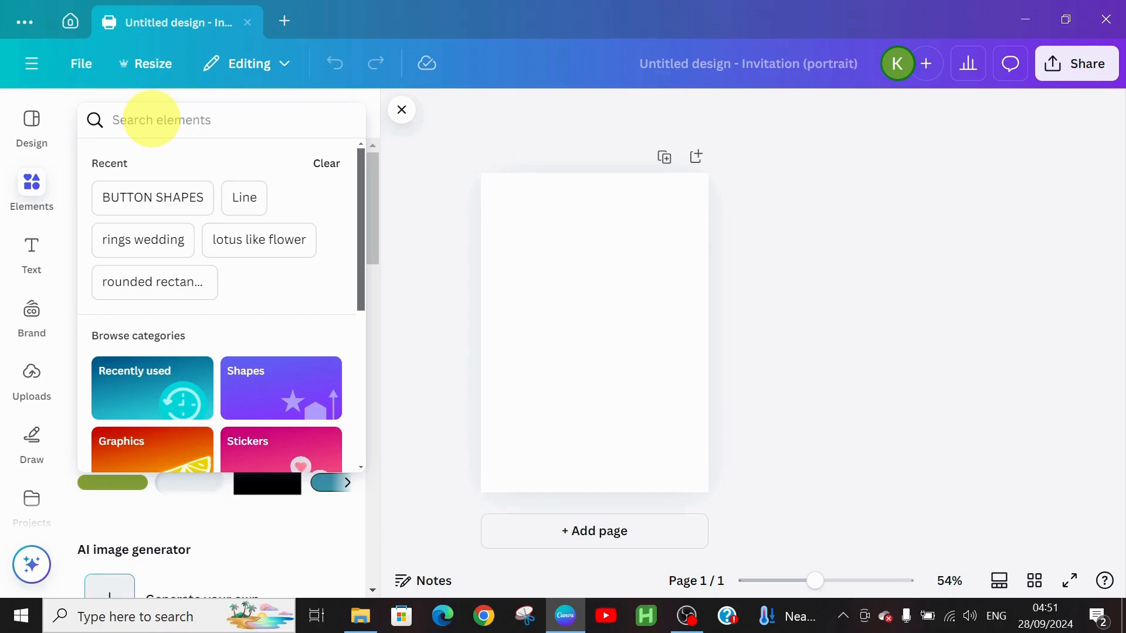
Search photos for 'sage green background' and add a darker teal-green photo, replacing the first.
type("sag")
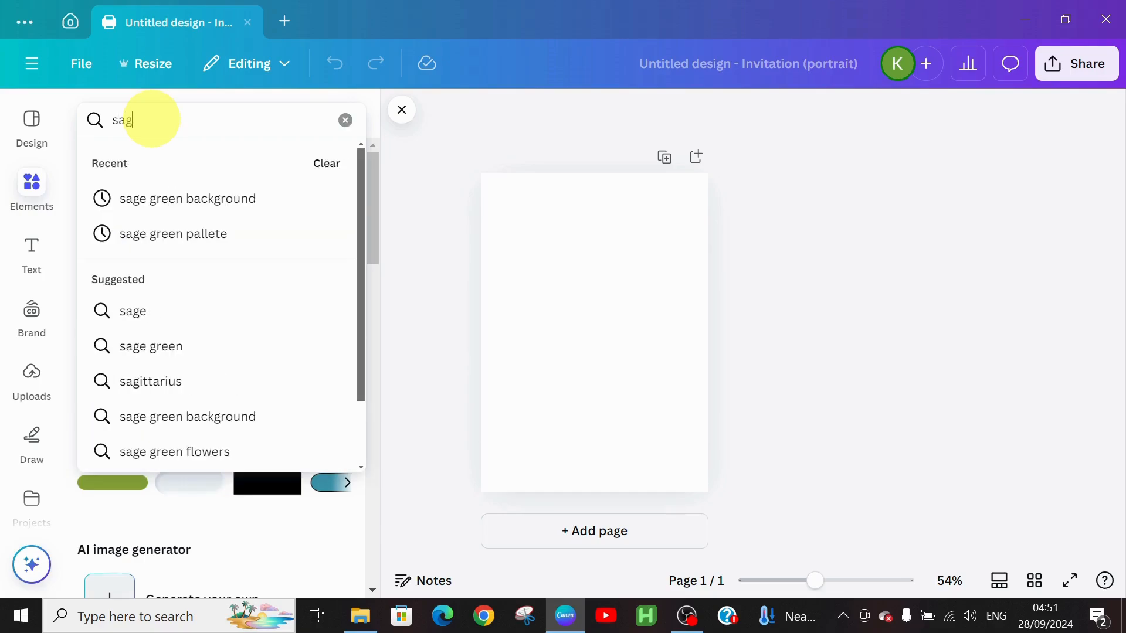
type("e gr")
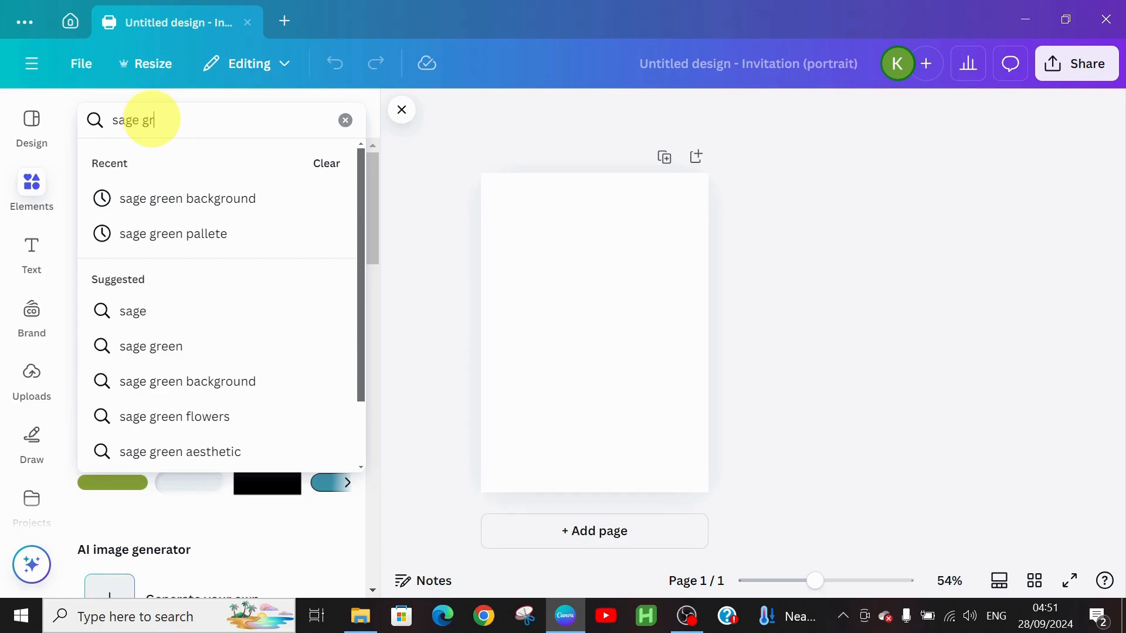
type("een bac")
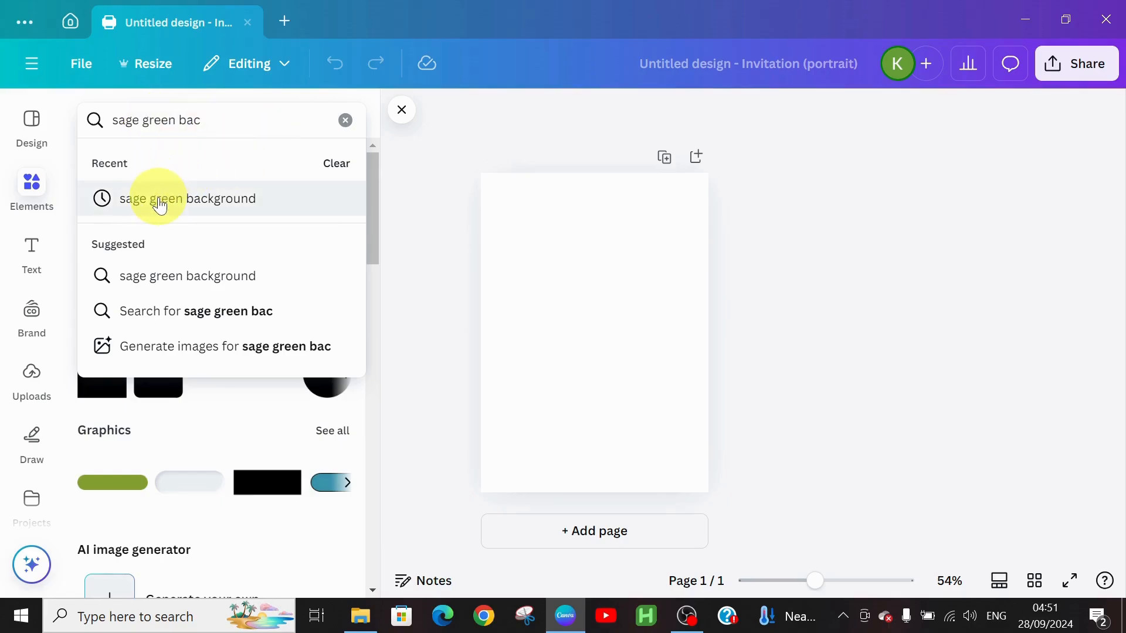
left_click(156, 199)
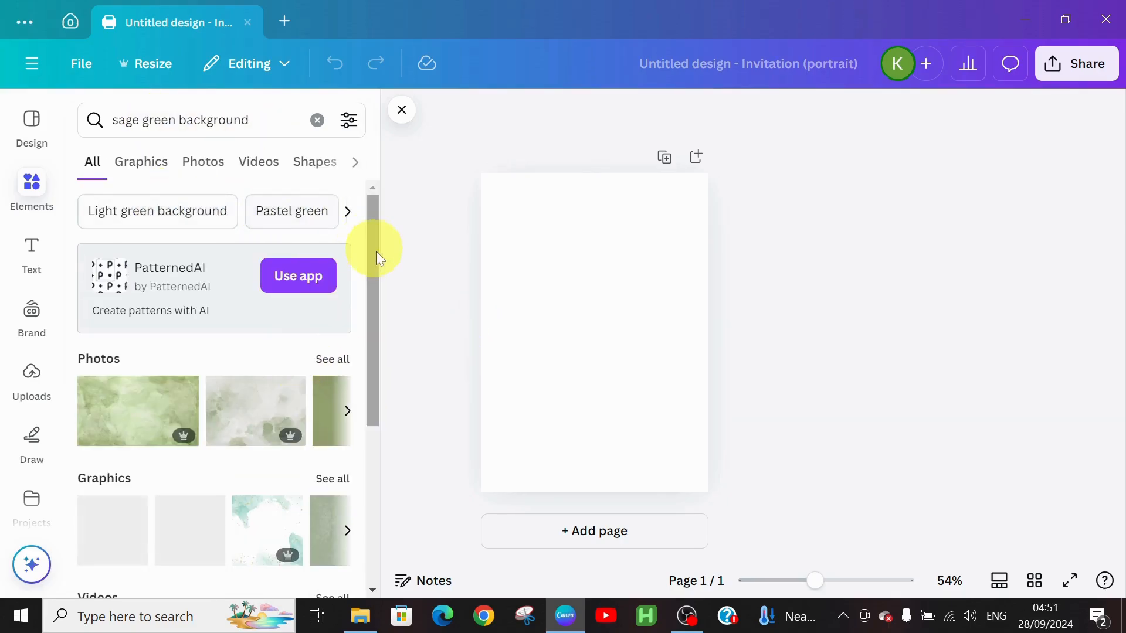
left_click_drag(377, 262, 397, 334)
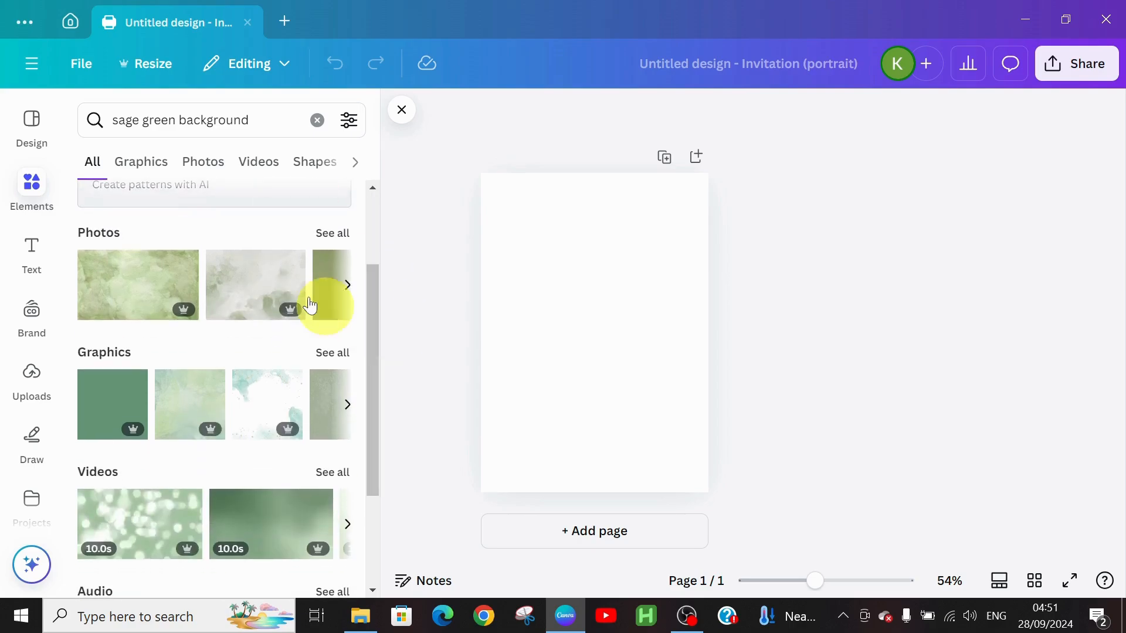
left_click(332, 233)
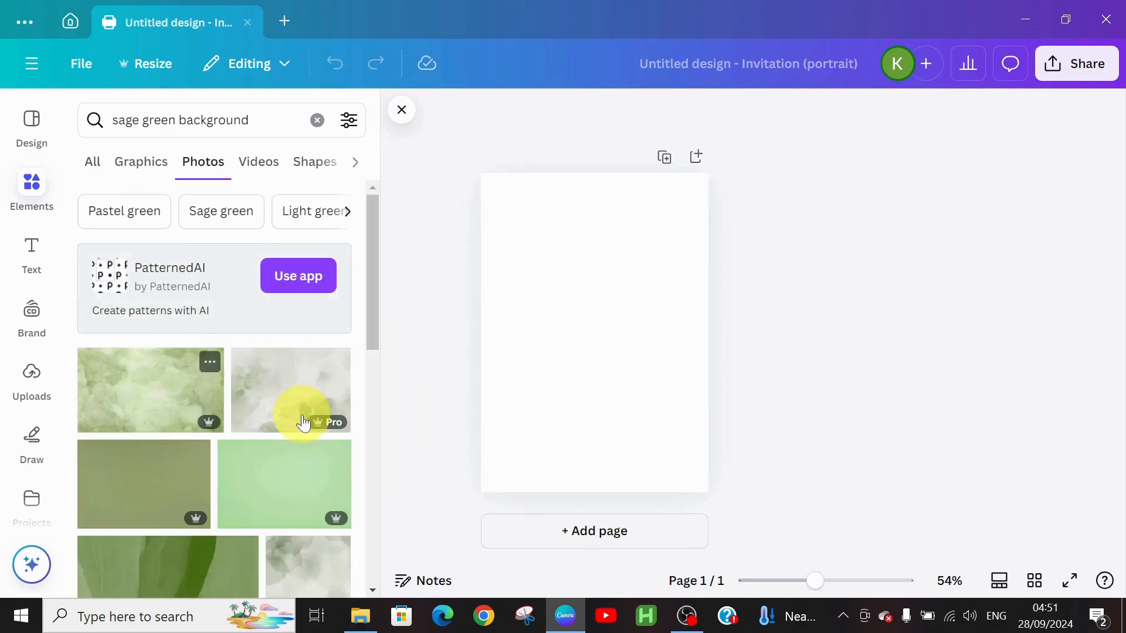
left_click_drag(371, 304, 361, 463)
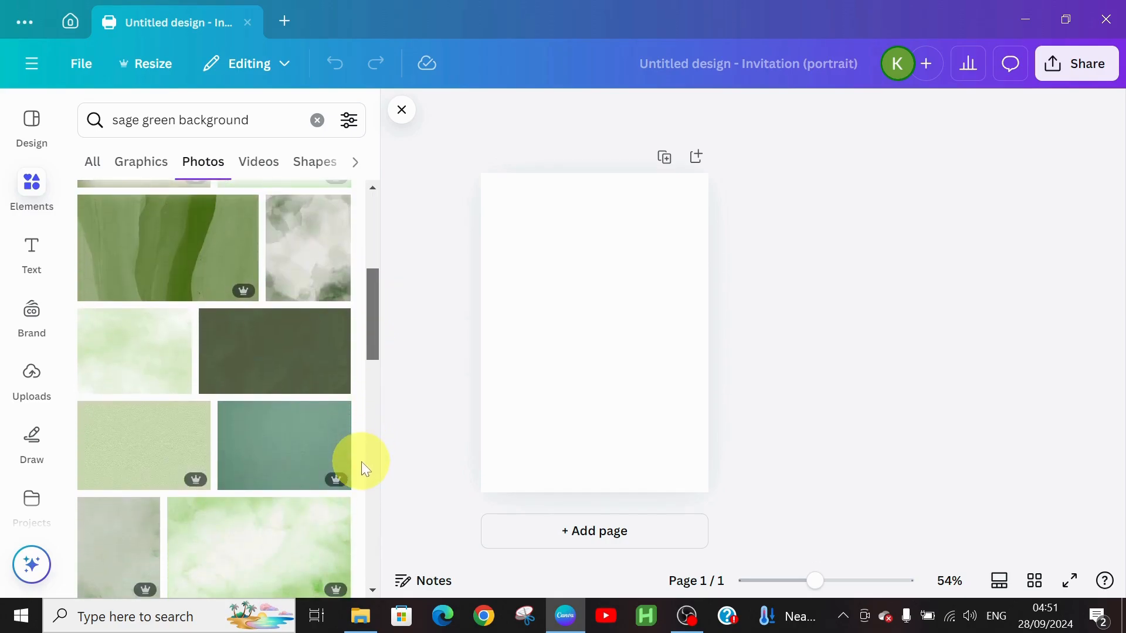
left_click(293, 347)
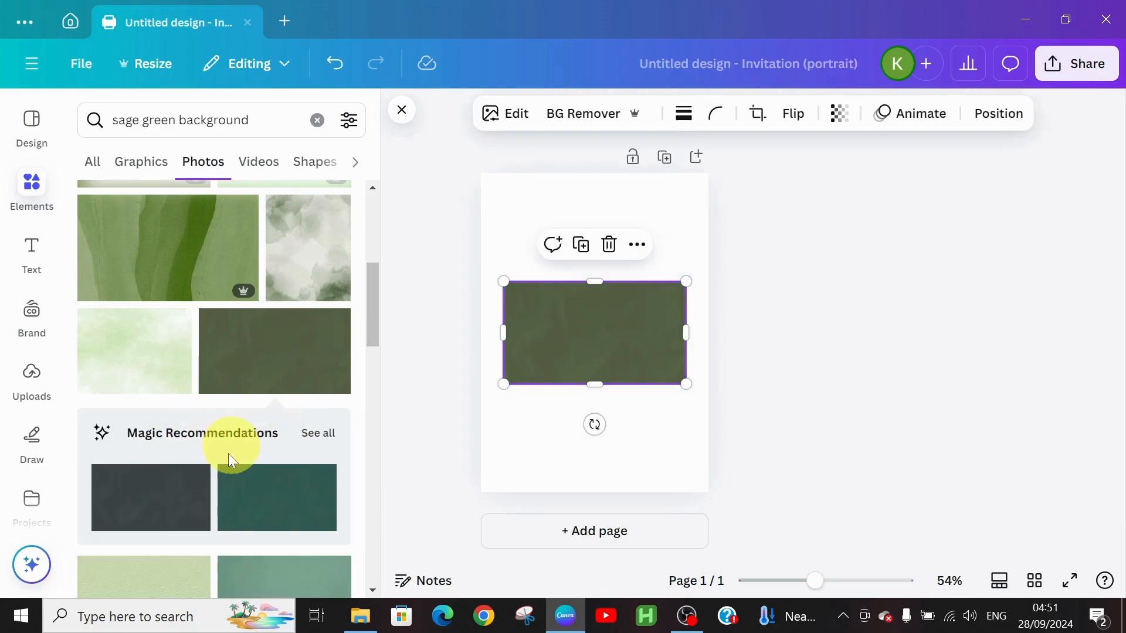
left_click(318, 437)
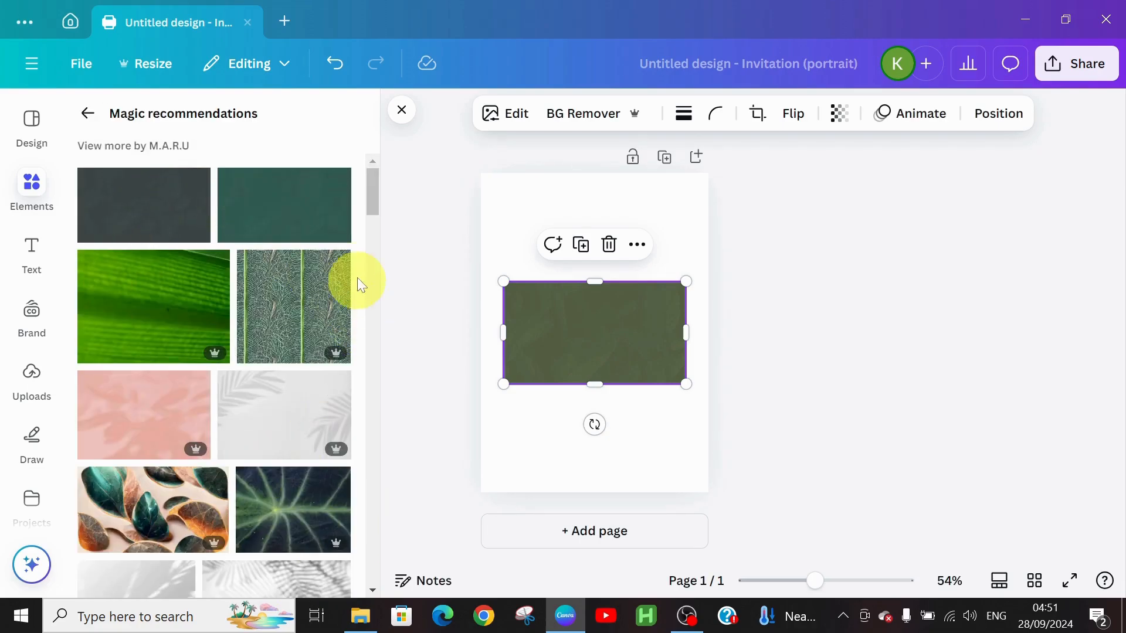
left_click_drag(372, 208, 372, 163)
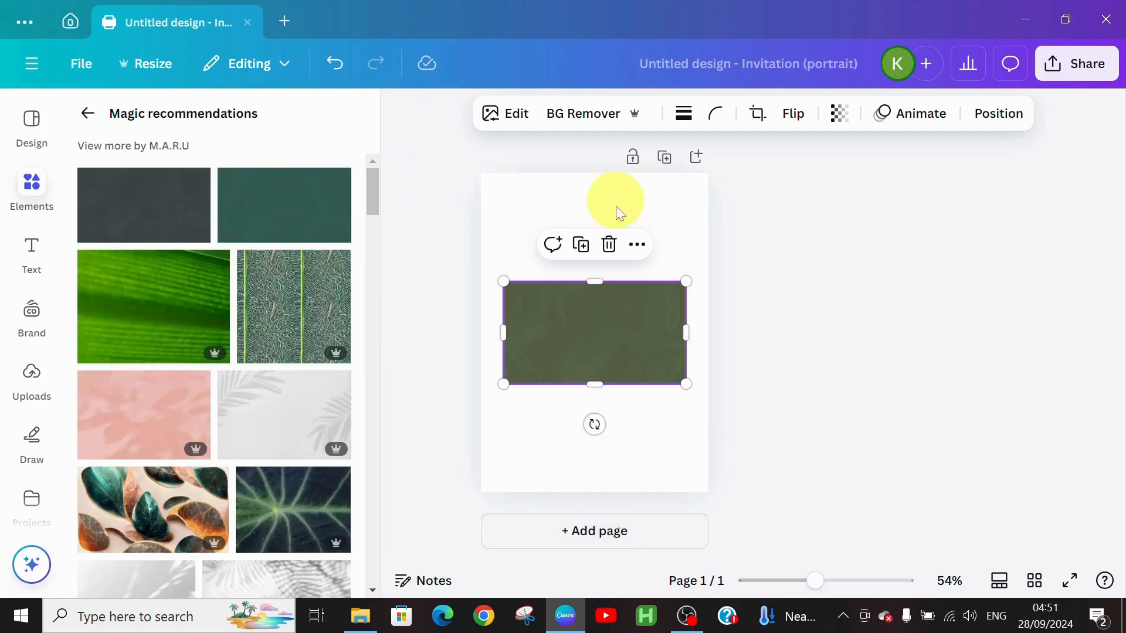
left_click(609, 245)
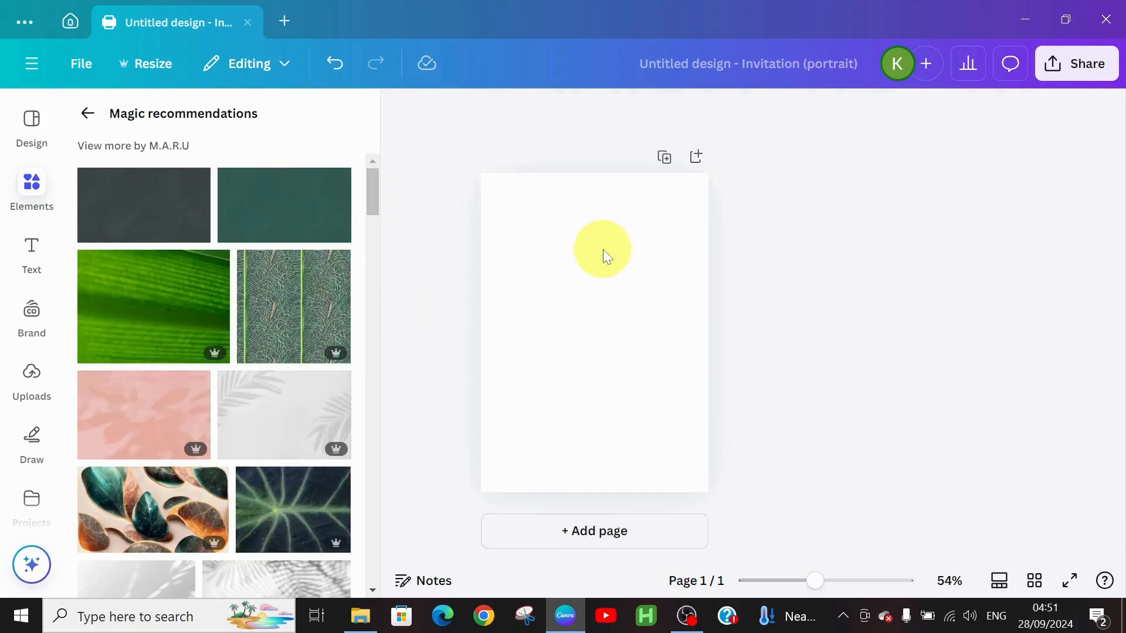
left_click(256, 198)
Stretch the green photo to all four page edges, filling 5 × 6.9 in.
left_click_drag(500, 326, 480, 325)
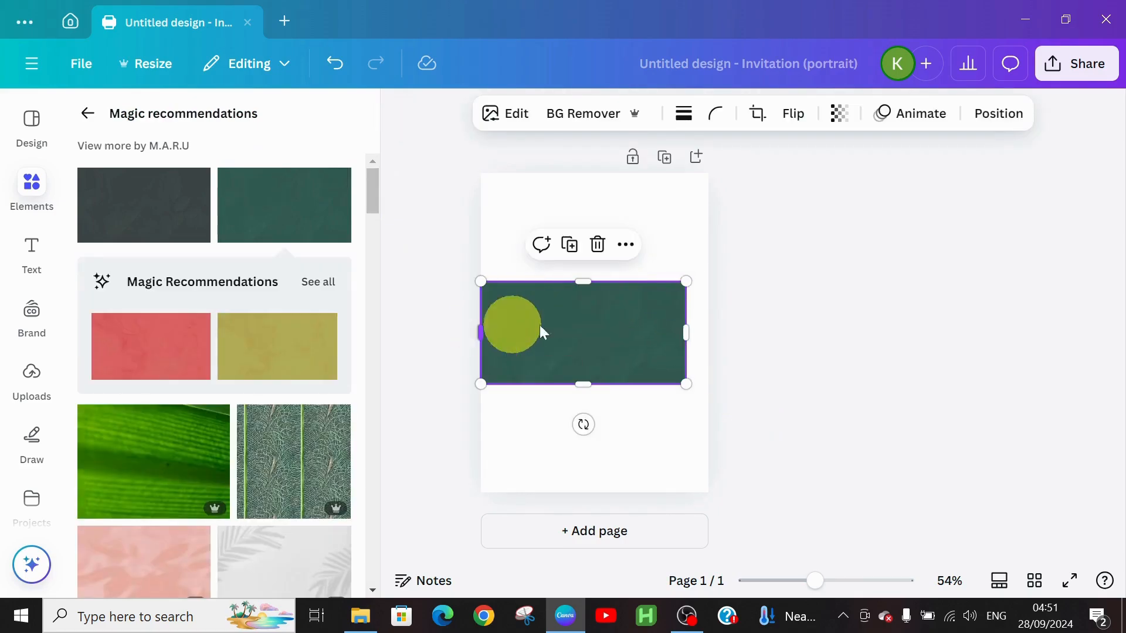
left_click(693, 327)
left_click(680, 332)
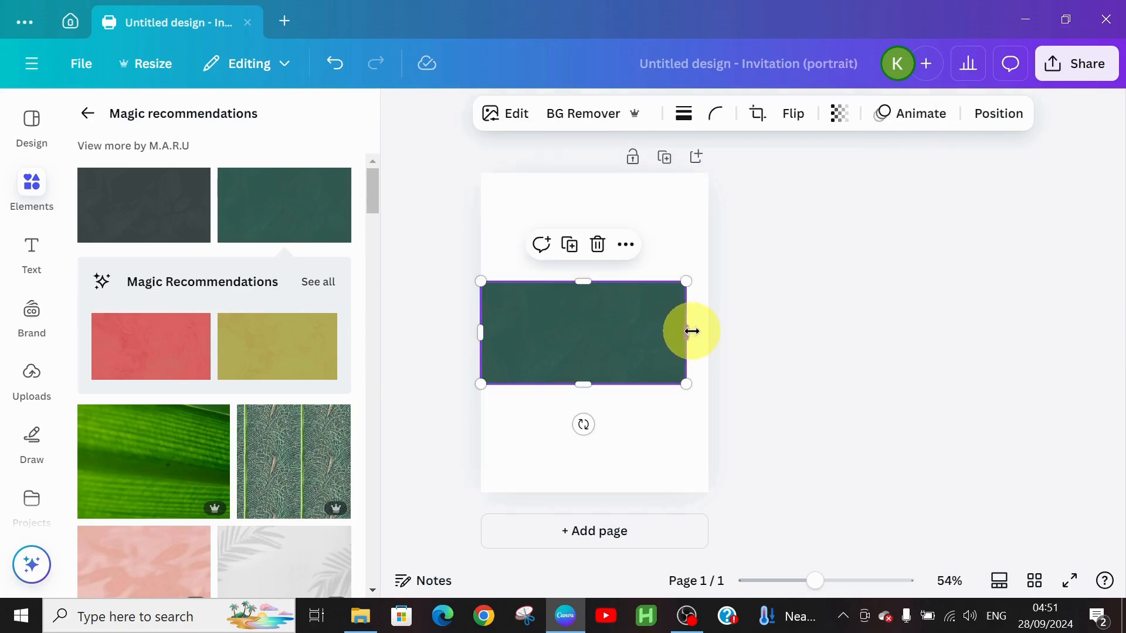
left_click_drag(691, 332, 712, 330)
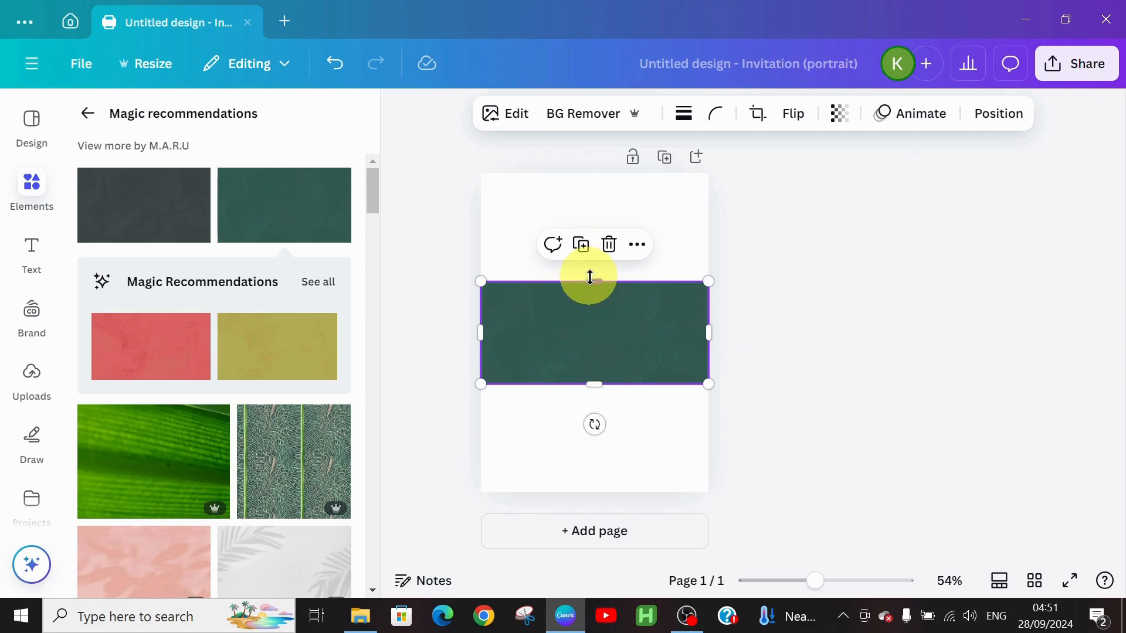
left_click_drag(591, 280, 600, 172)
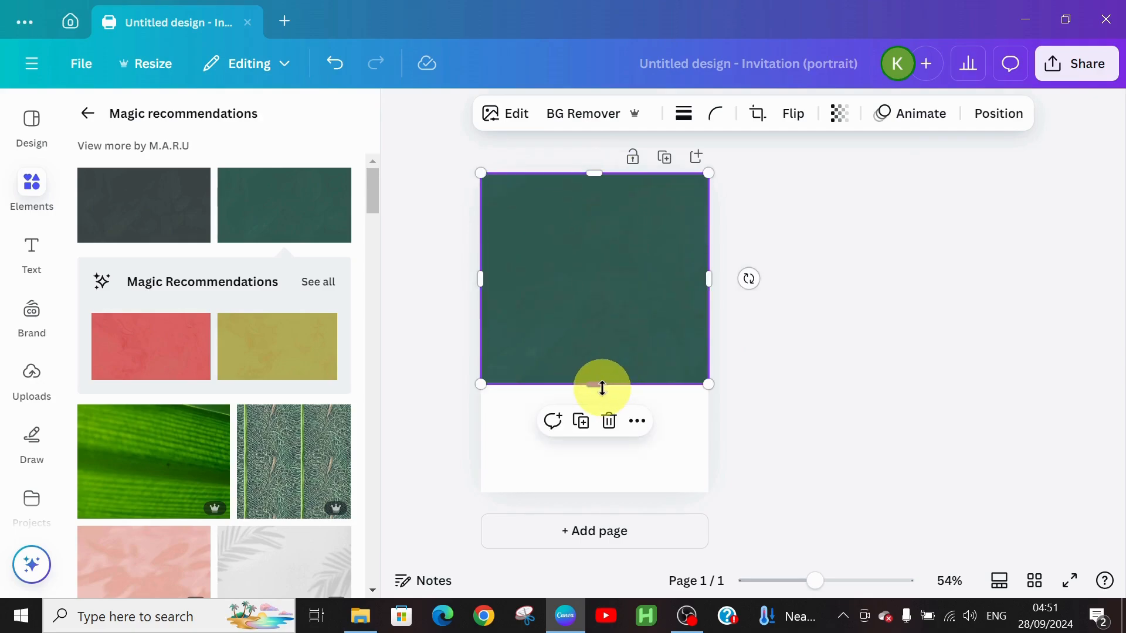
left_click_drag(592, 388, 584, 495)
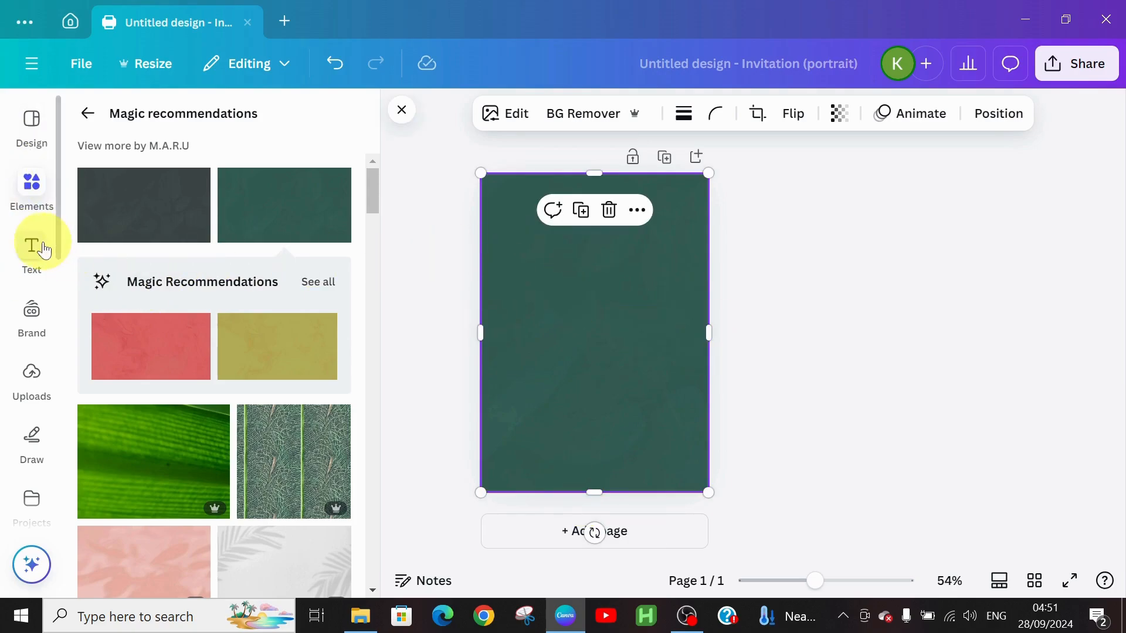
Search graphics for 'floral design' and add the damask pattern to the page.
left_click(76, 117)
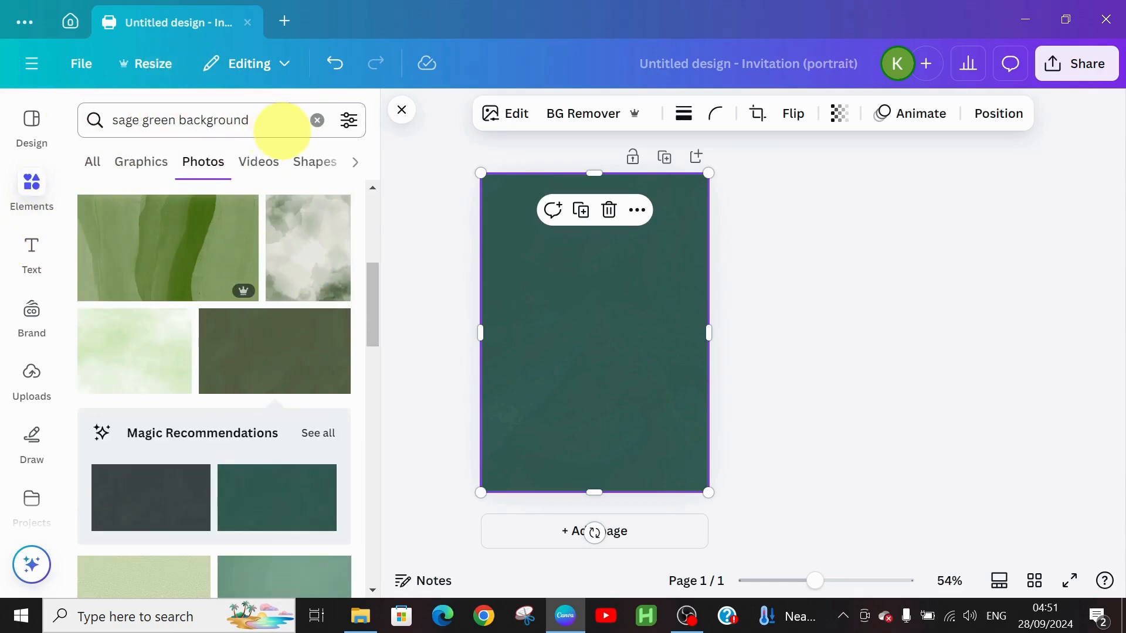
left_click(317, 120)
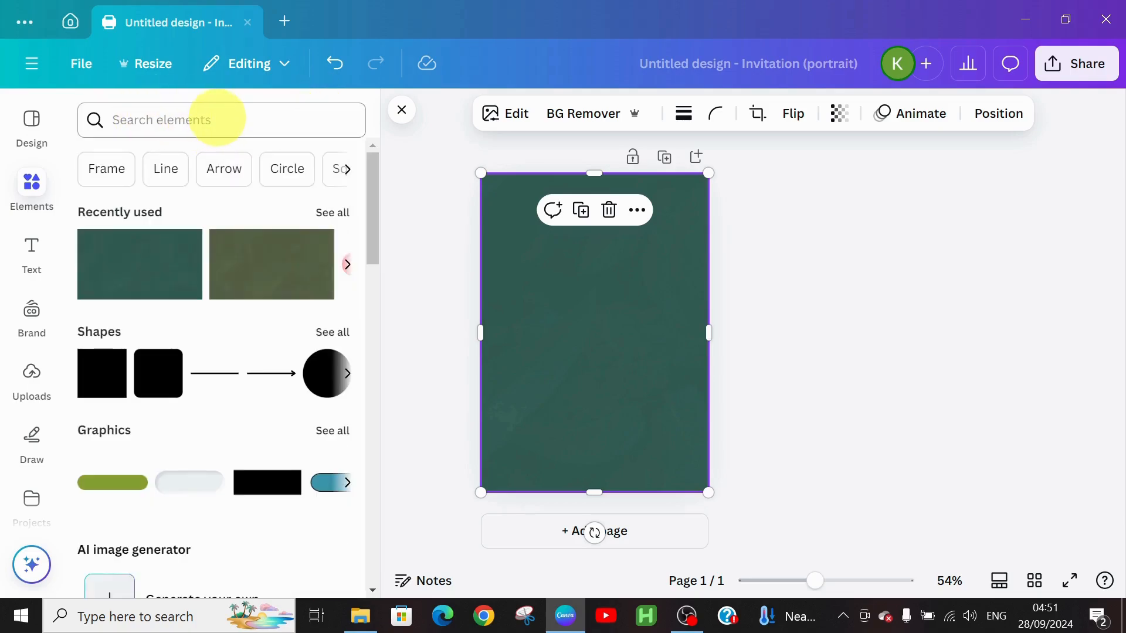
left_click(217, 118)
type("floral")
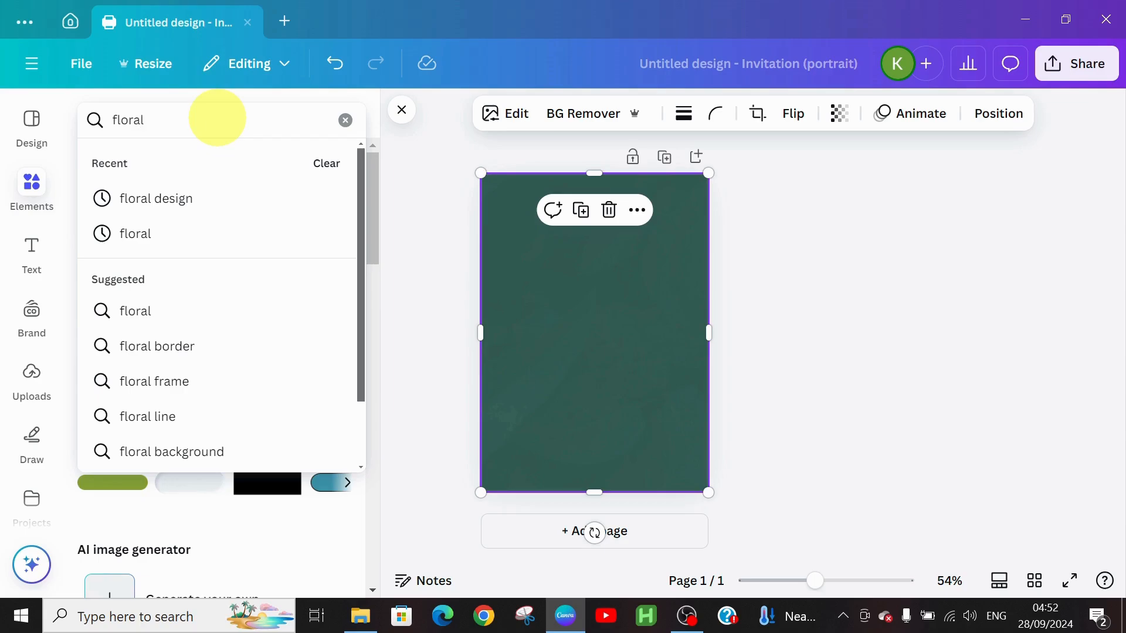
left_click(189, 193)
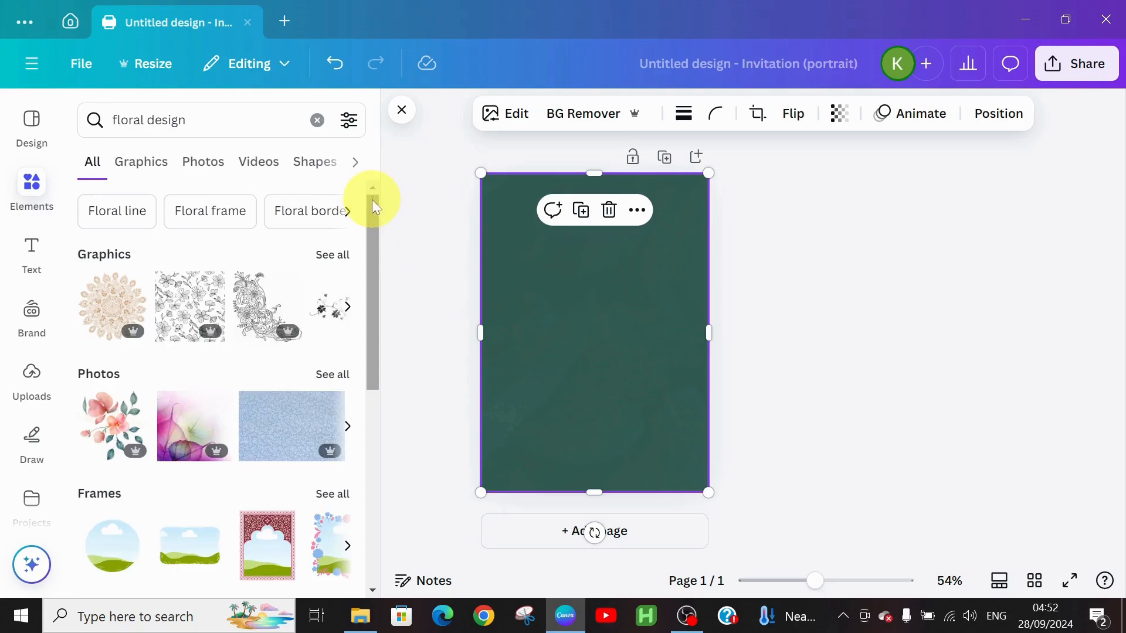
left_click(332, 257)
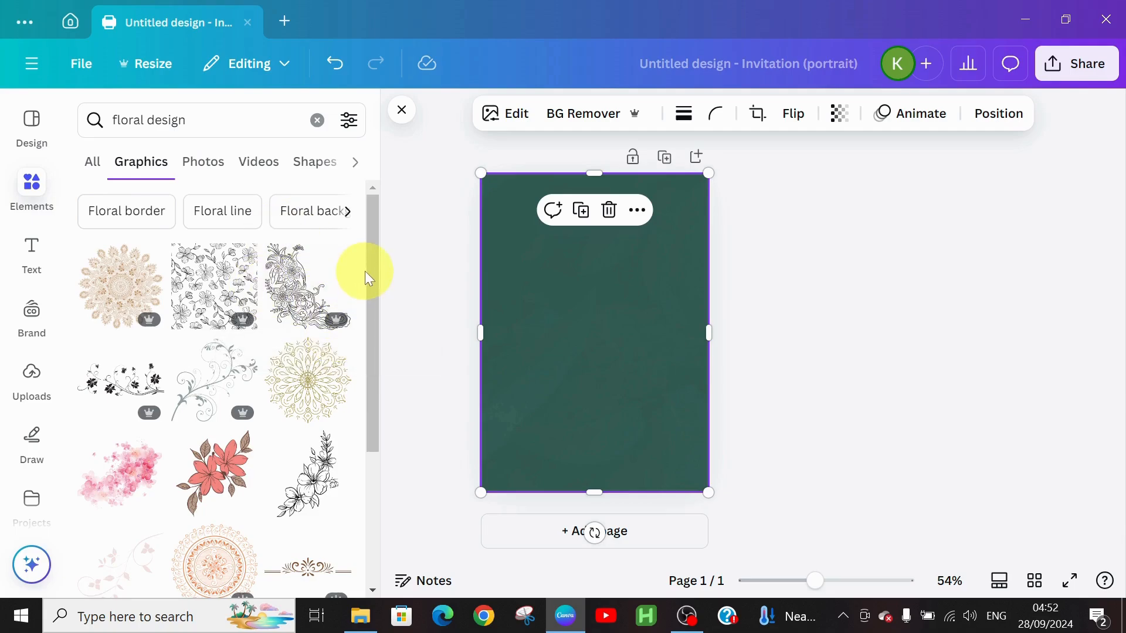
left_click_drag(371, 262, 365, 431)
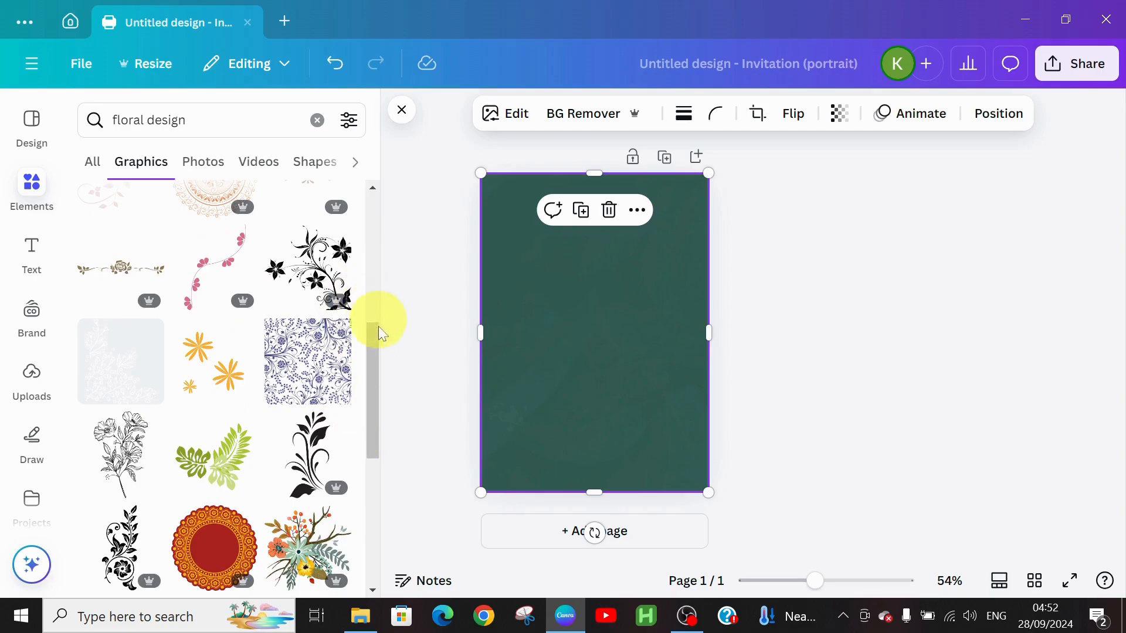
left_click_drag(377, 347, 363, 519)
left_click(282, 227)
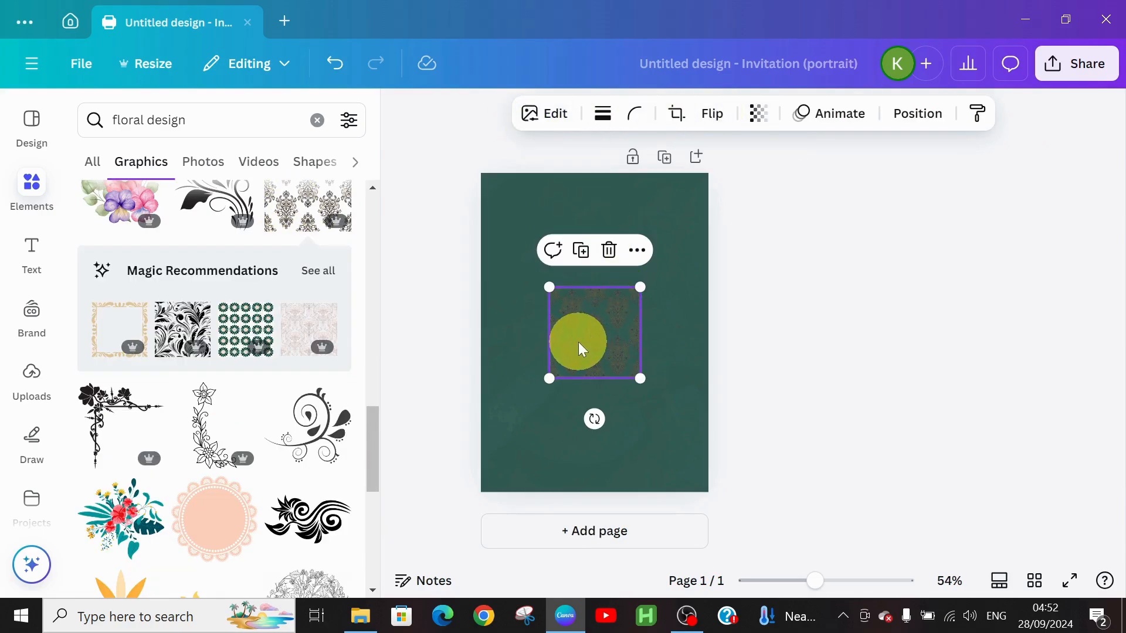
Enlarge and reposition the damask pattern so it covers the whole card.
left_click_drag(544, 282, 432, 267)
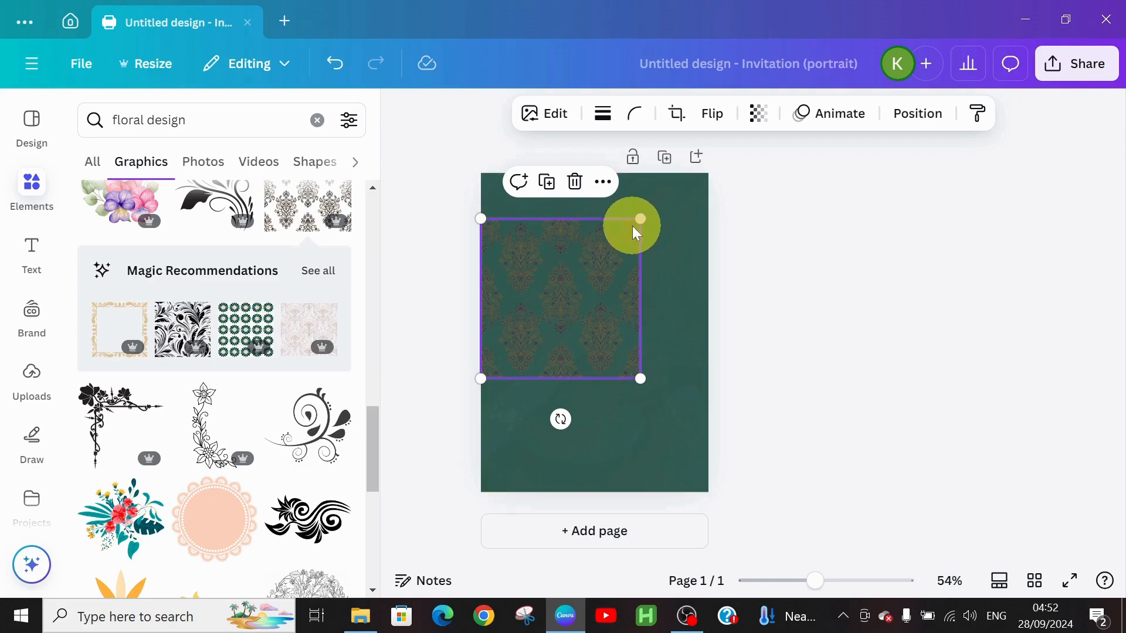
left_click_drag(641, 222, 724, 179)
left_click_drag(553, 320, 549, 394)
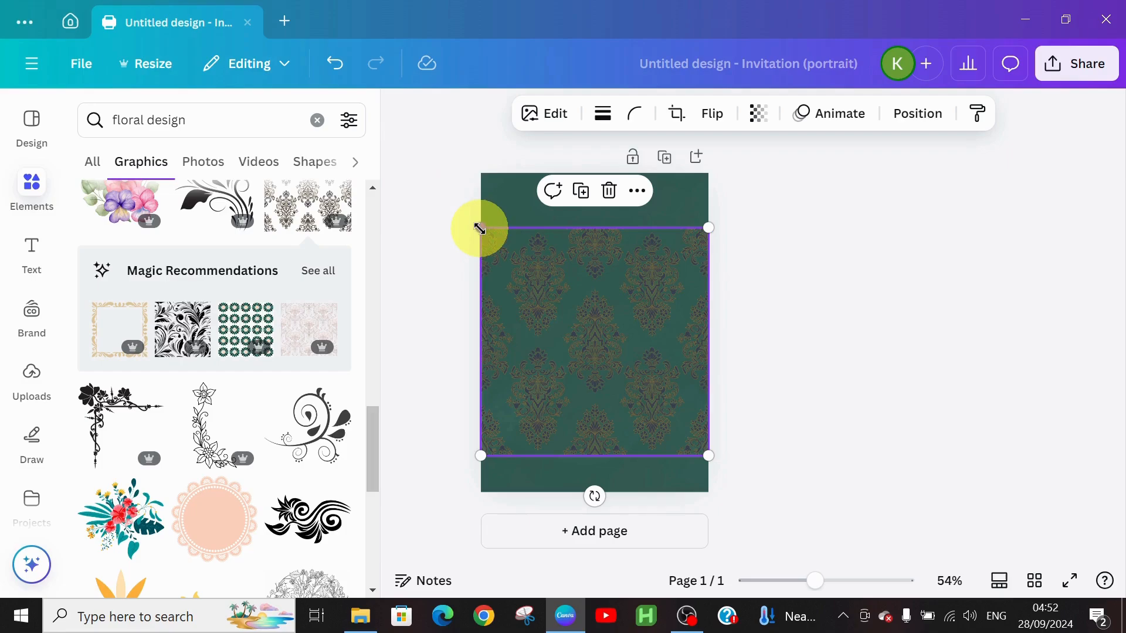
left_click_drag(479, 227, 460, 207)
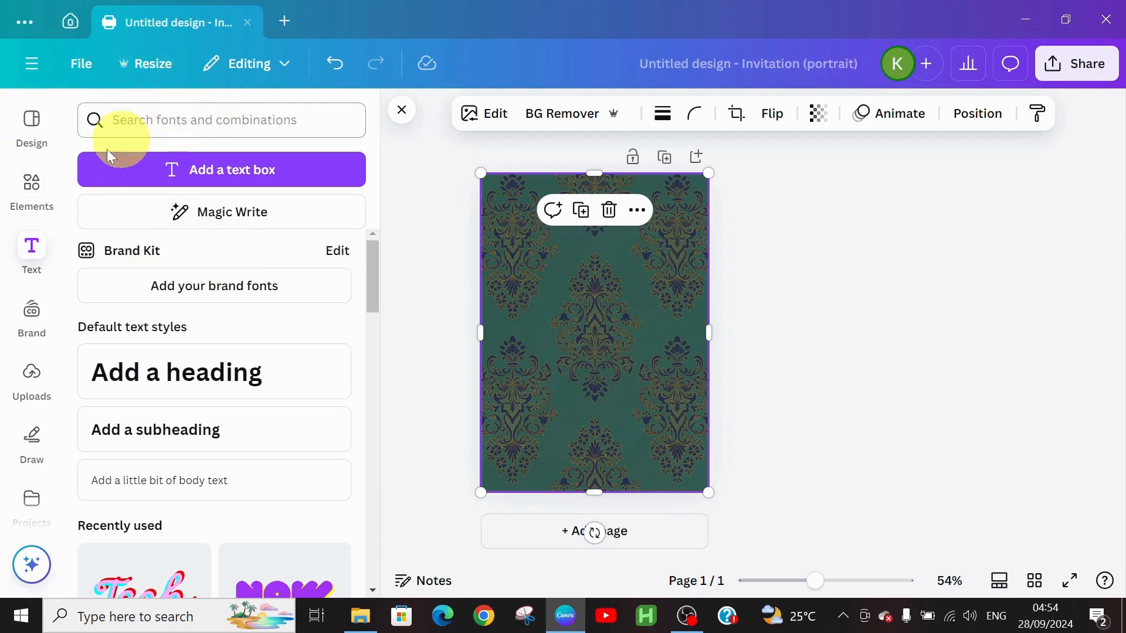
Search frames for 'rounded rectangular shape' and add the torn-edge frame to the page.
left_click(30, 186)
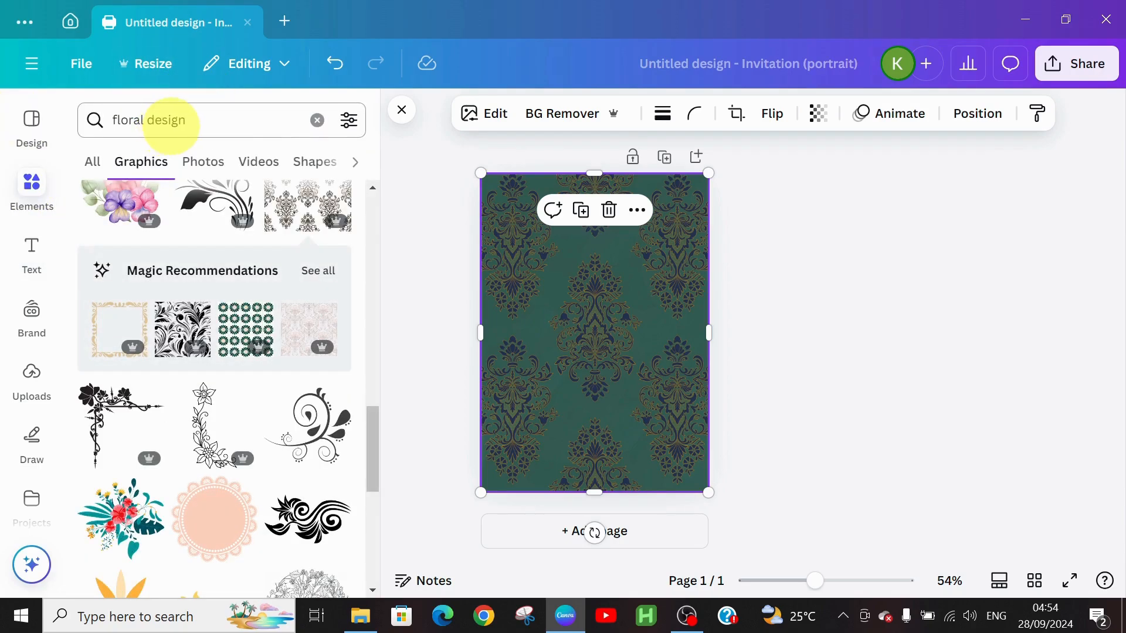
left_click(317, 120)
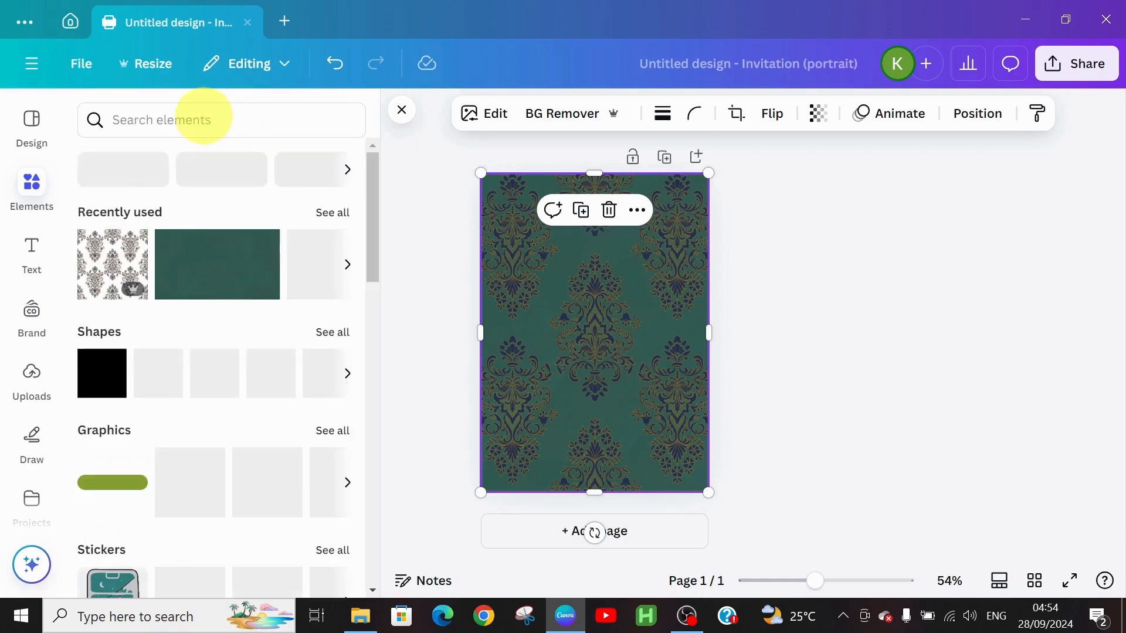
left_click(203, 117)
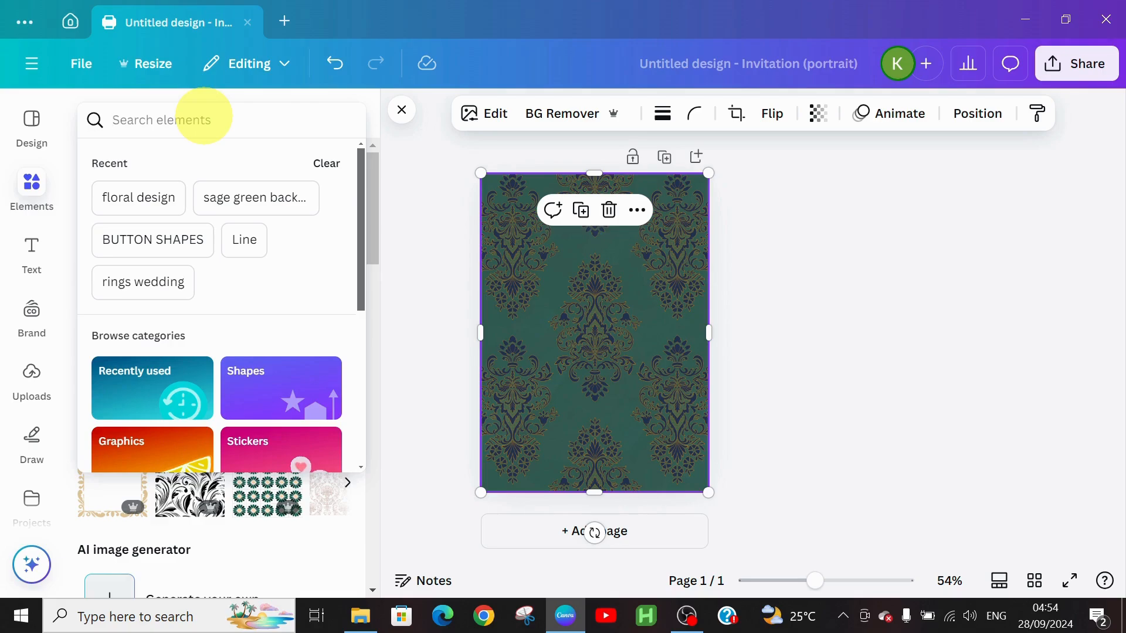
type("ro")
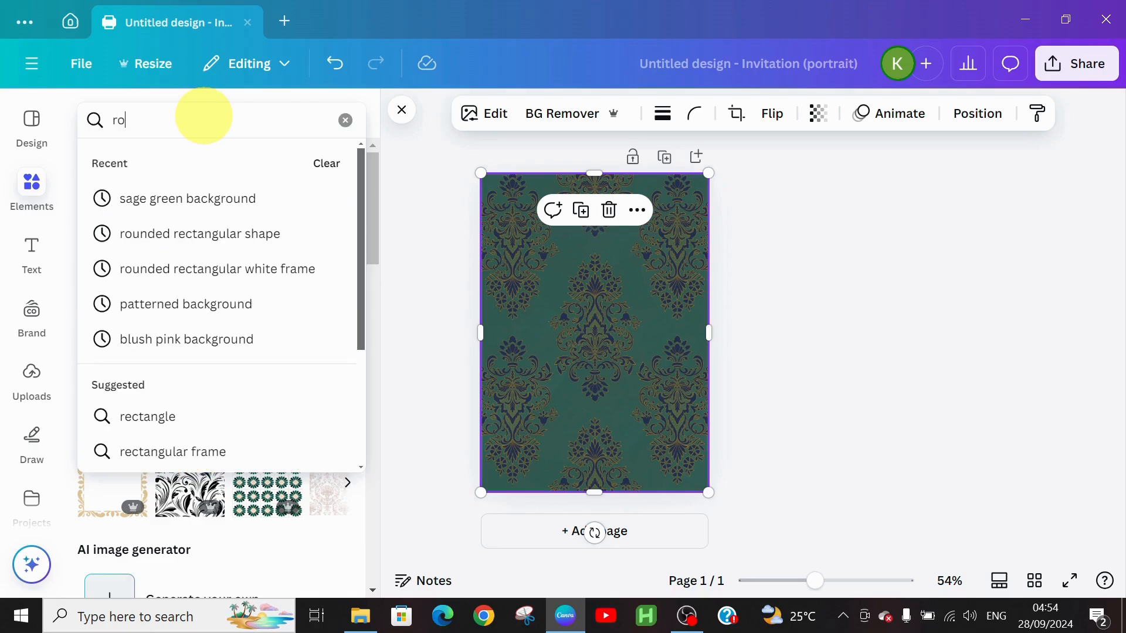
type("unded rec")
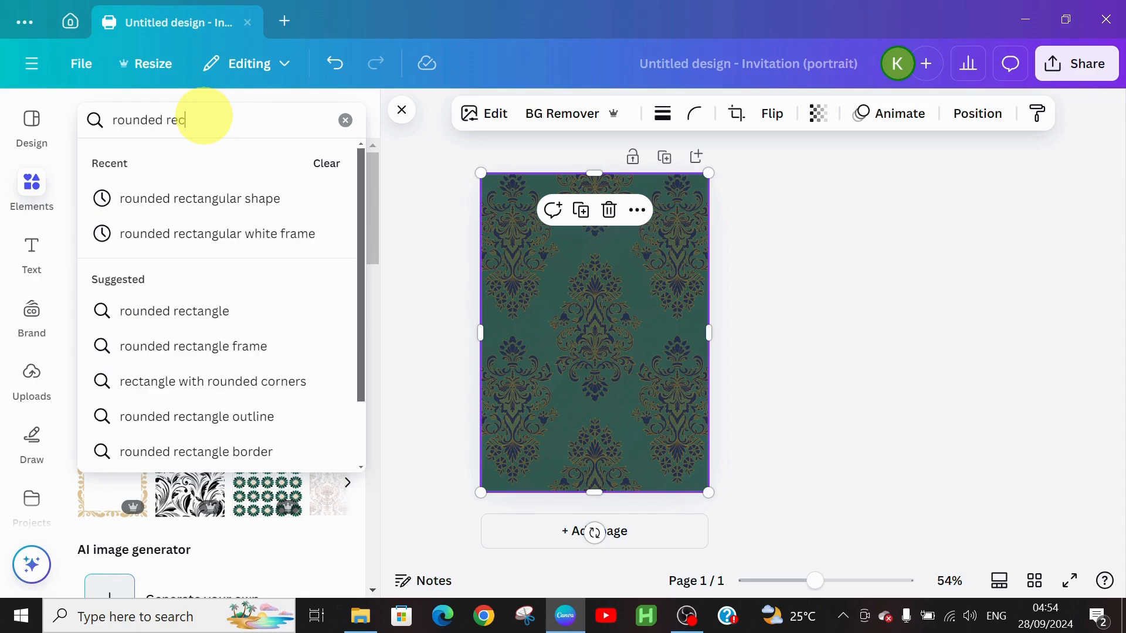
type("tangular")
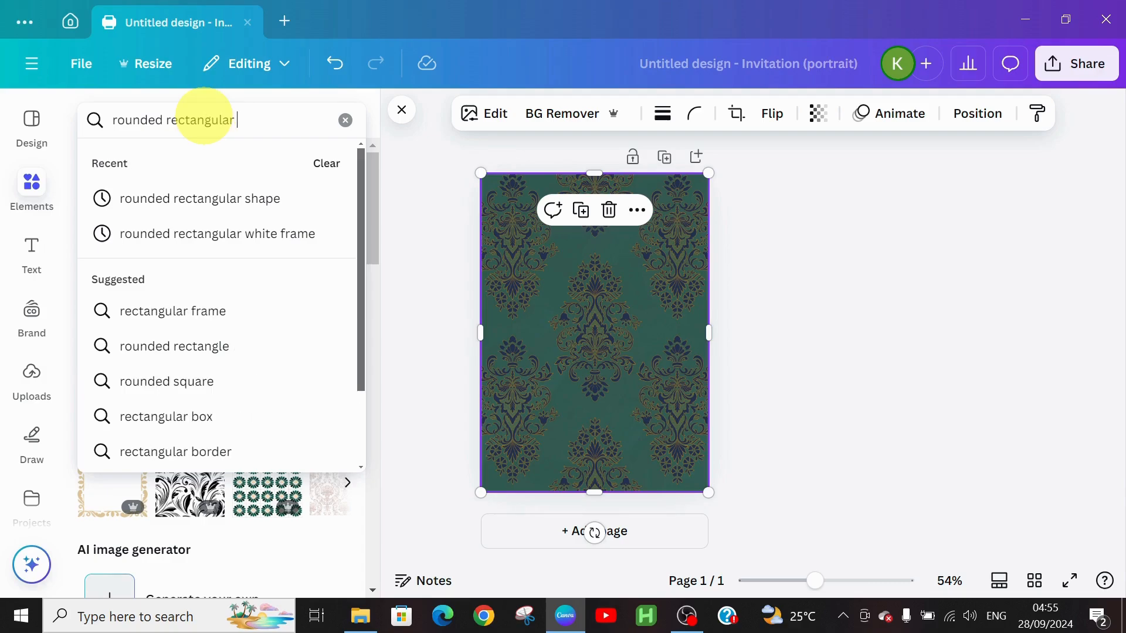
left_click(221, 200)
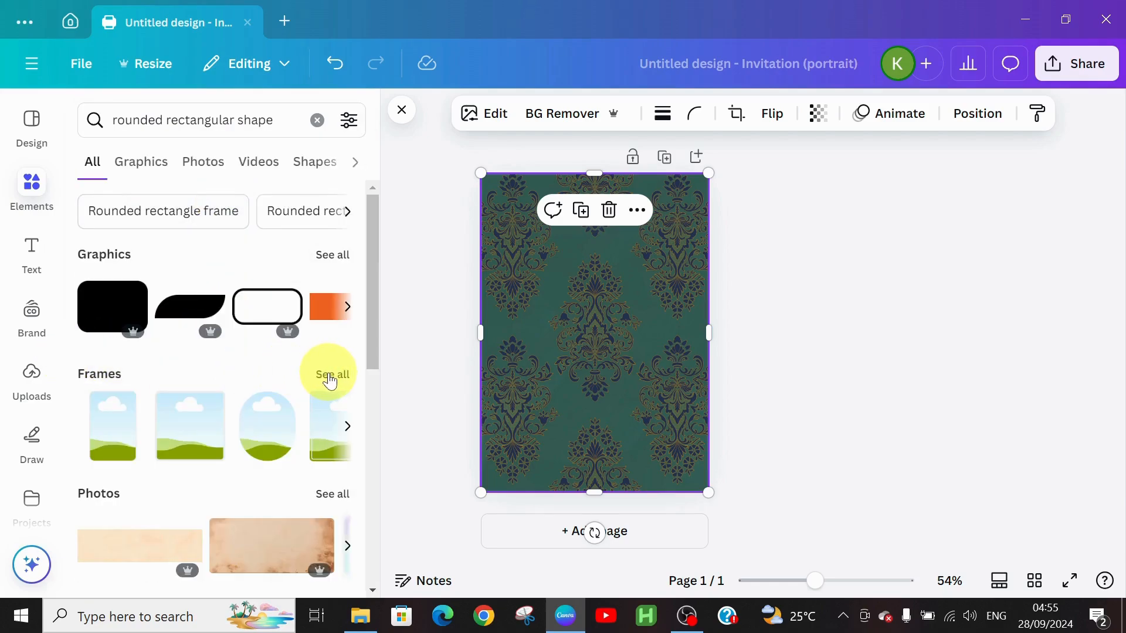
left_click(330, 377)
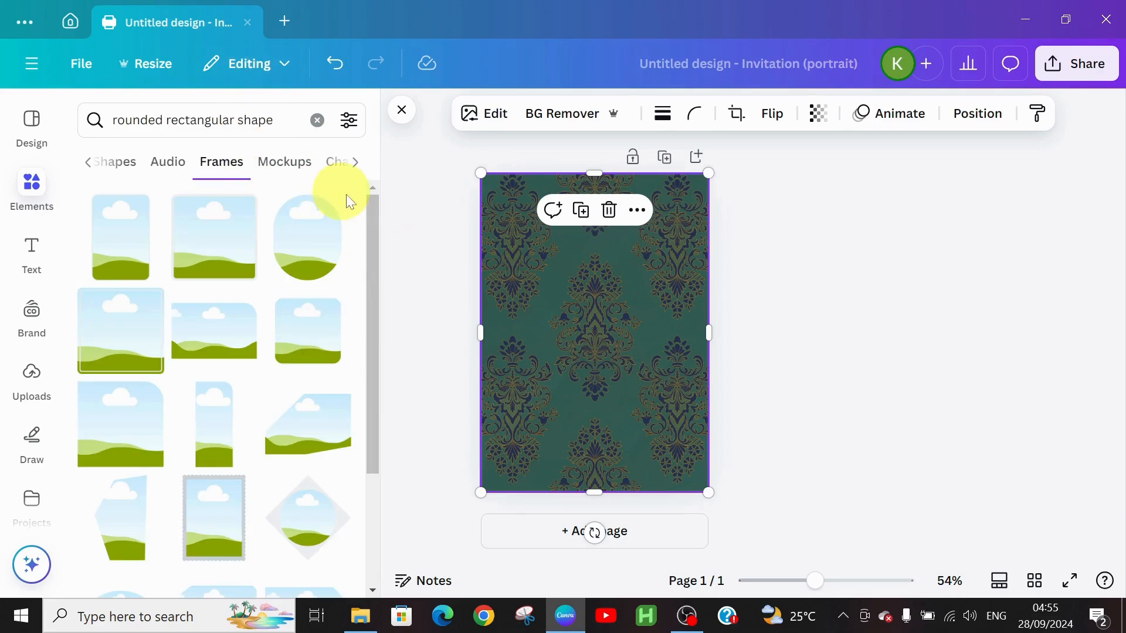
left_click_drag(371, 207, 381, 324)
scroll(263, 371, "down", 4)
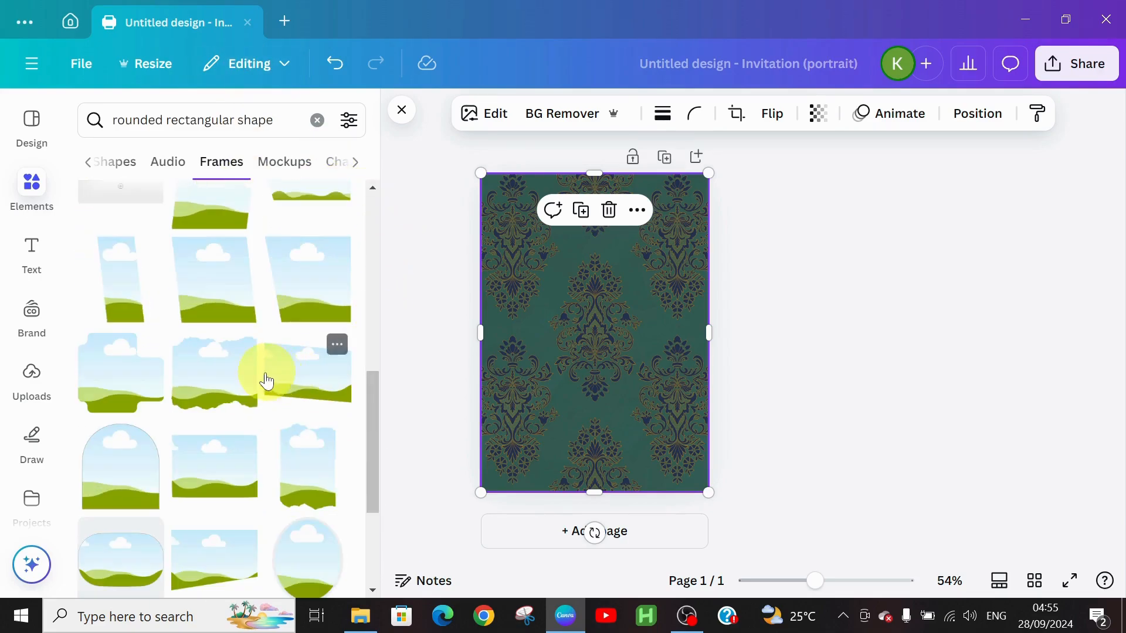
left_click(224, 387)
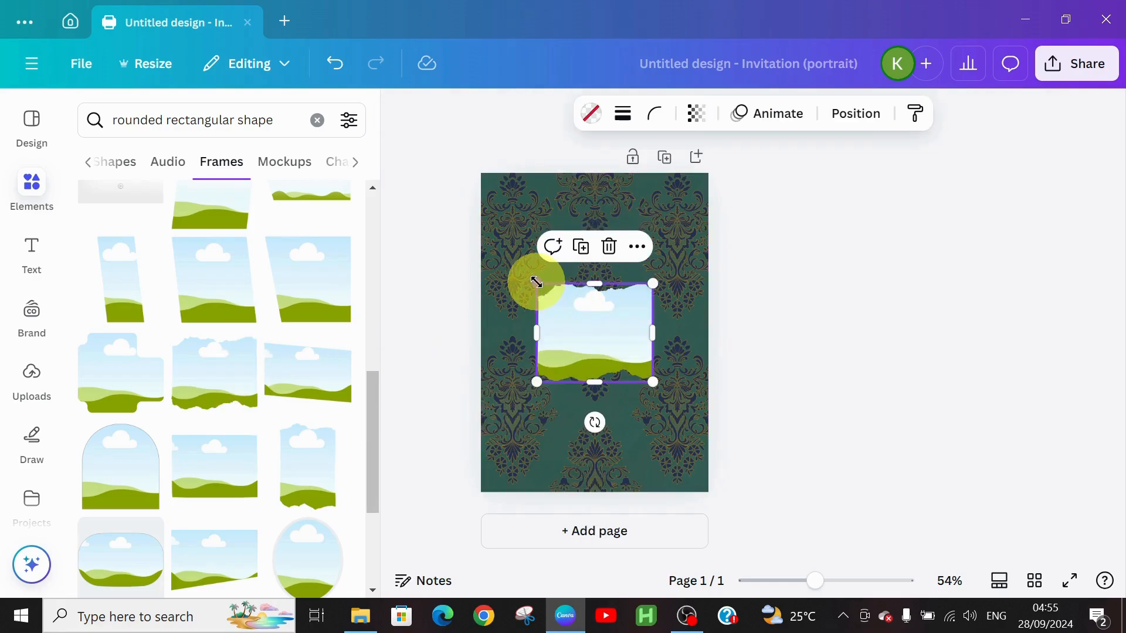
Enlarge the torn-edge frame up, left, right and down to nearly fill the page.
left_click_drag(537, 283, 515, 271)
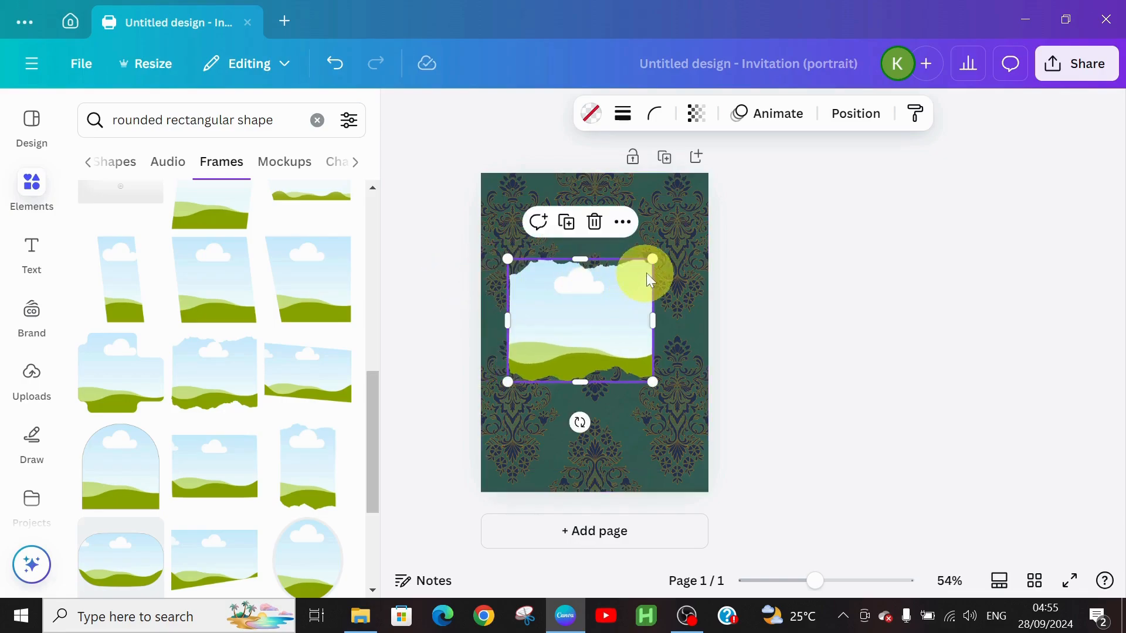
left_click_drag(654, 262, 700, 240)
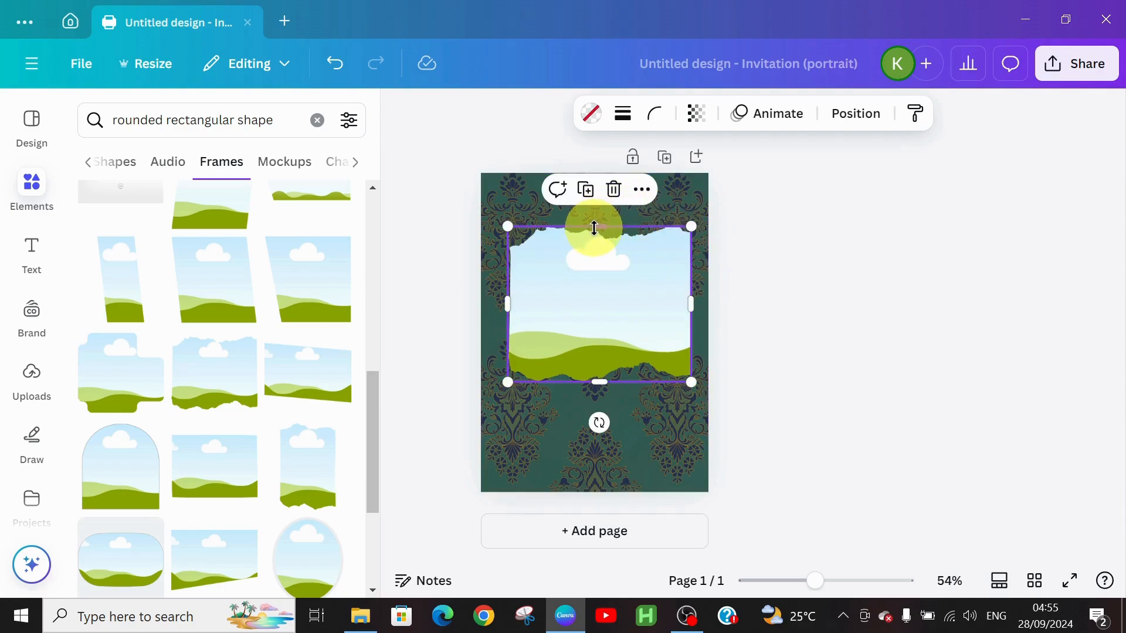
left_click_drag(594, 228, 604, 174)
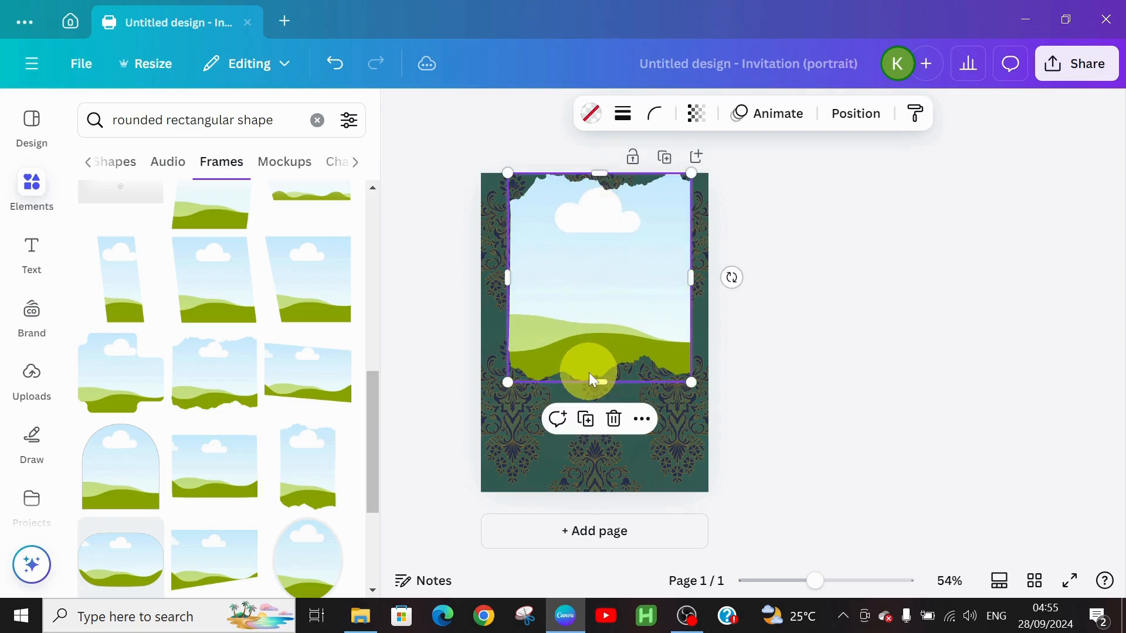
left_click_drag(597, 378, 595, 504)
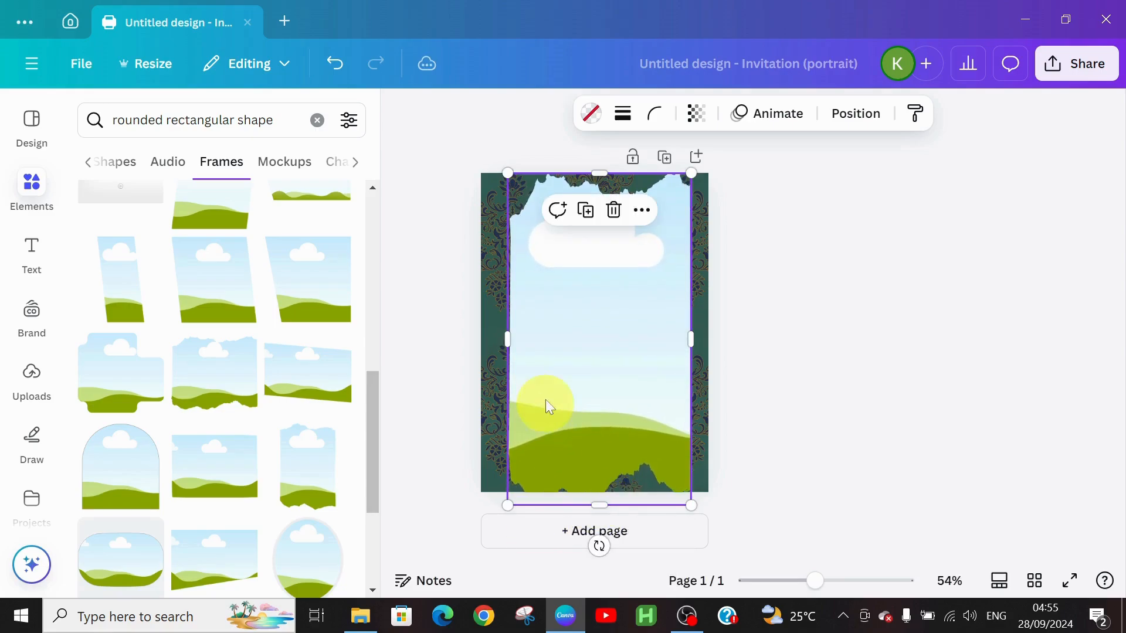
left_click(757, 354)
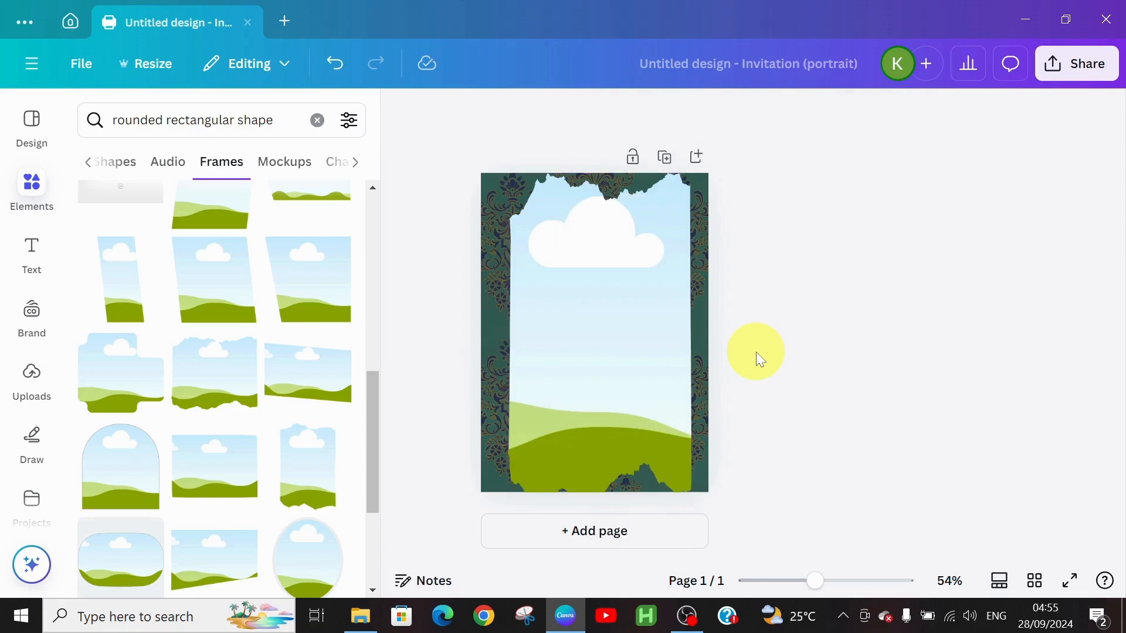
Fill the torn-edge frame with white and clear the elements search.
left_click(626, 247)
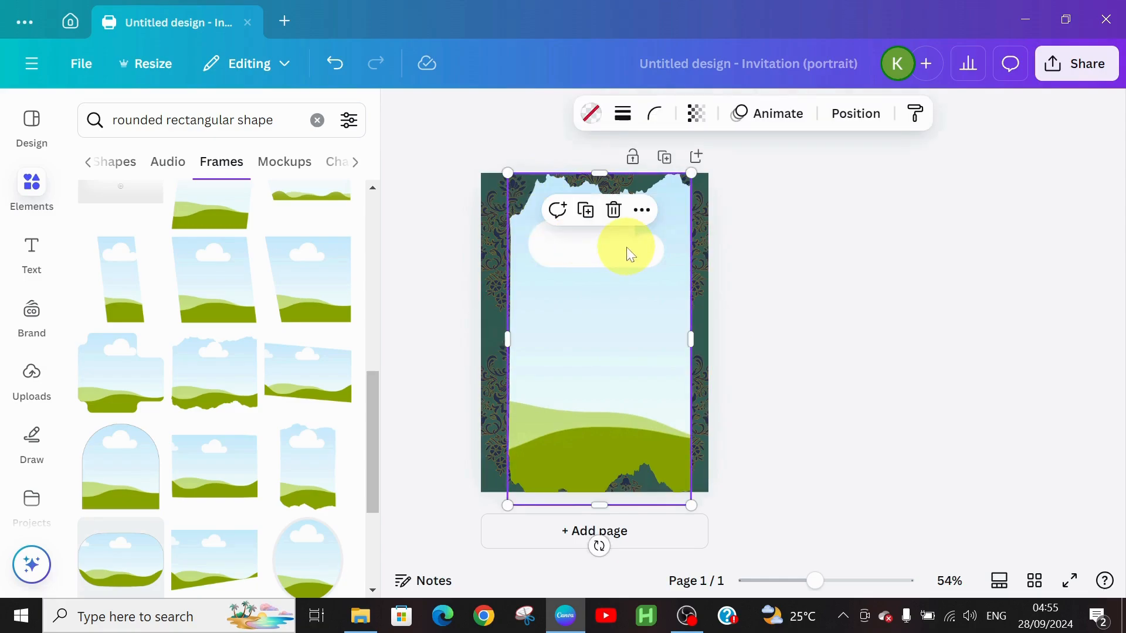
left_click(590, 116)
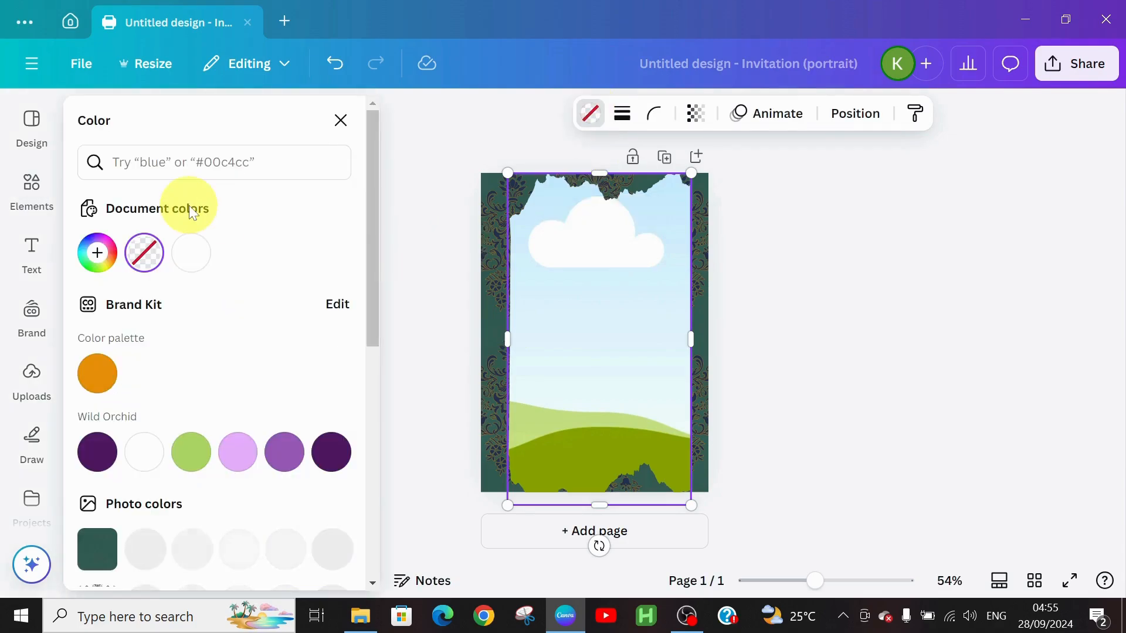
left_click(198, 267)
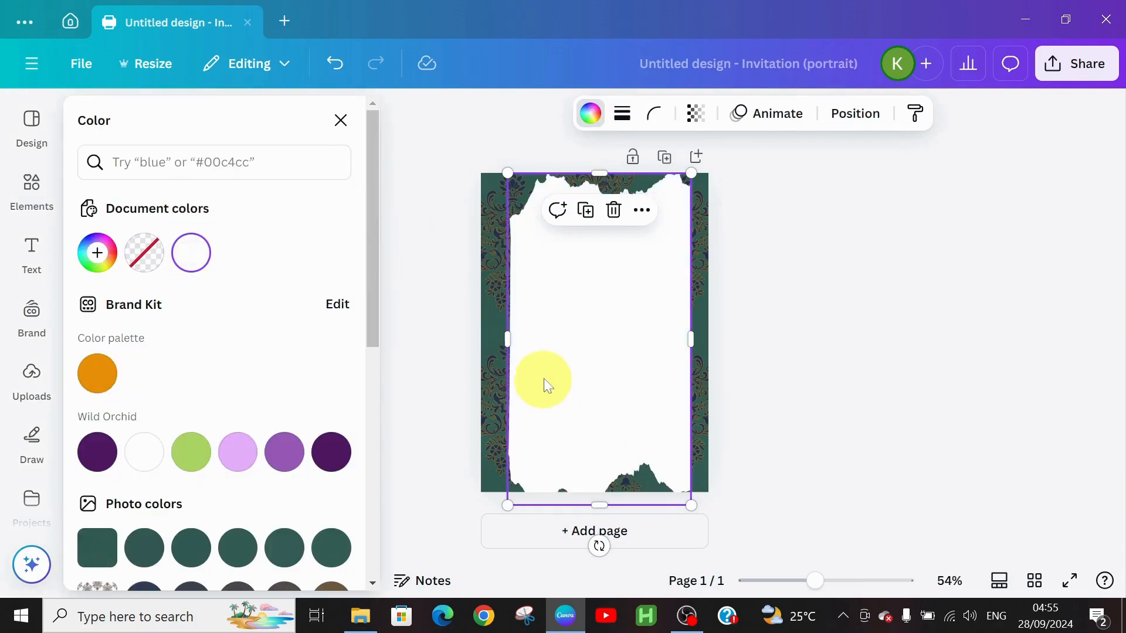
left_click(495, 362)
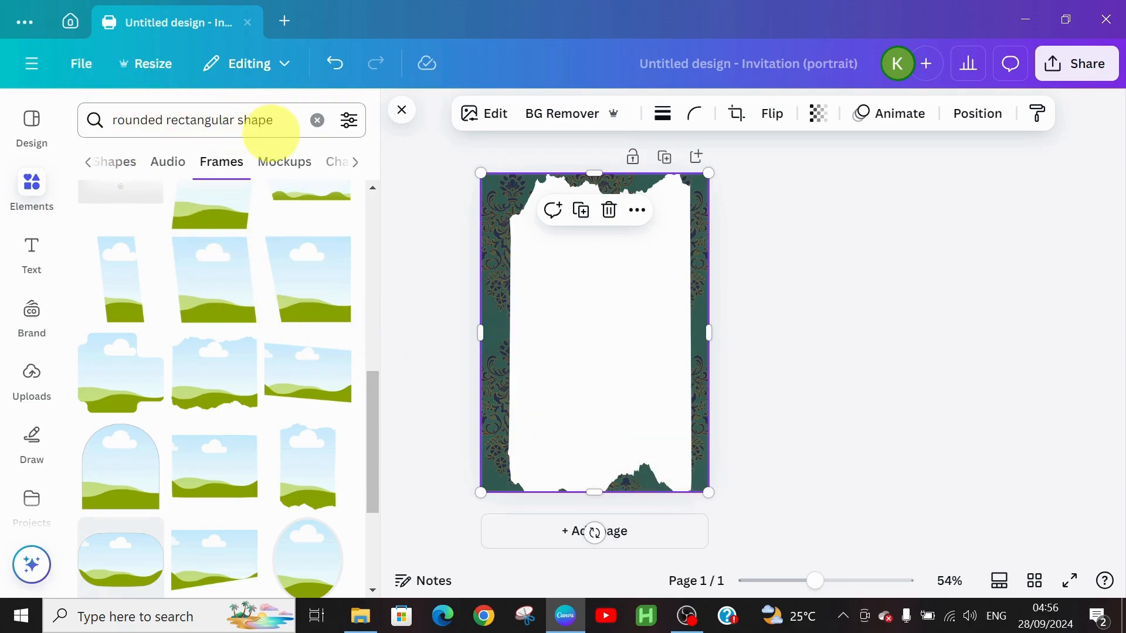
left_click(317, 121)
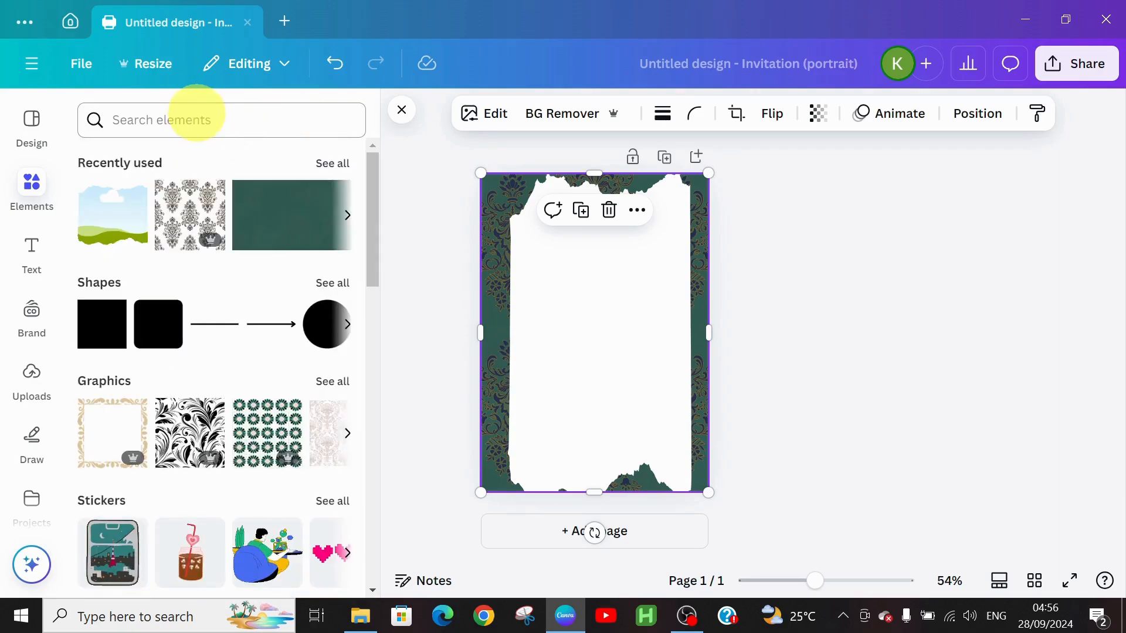
Search 'floral design' again and list all its Graphics results.
left_click(188, 118)
type("floral")
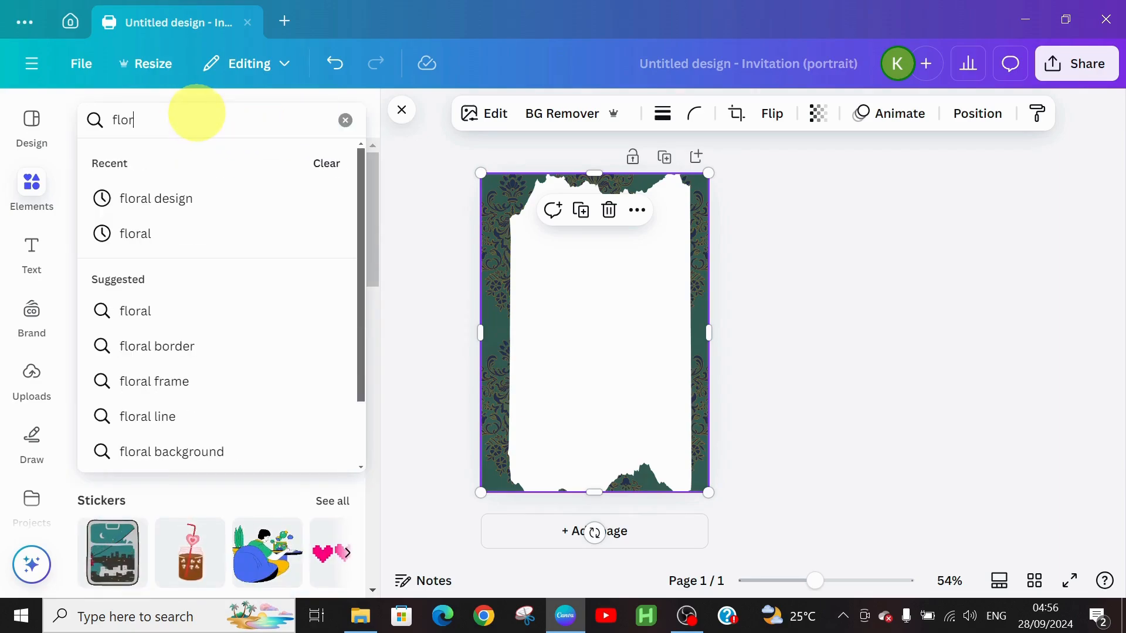
left_click(228, 199)
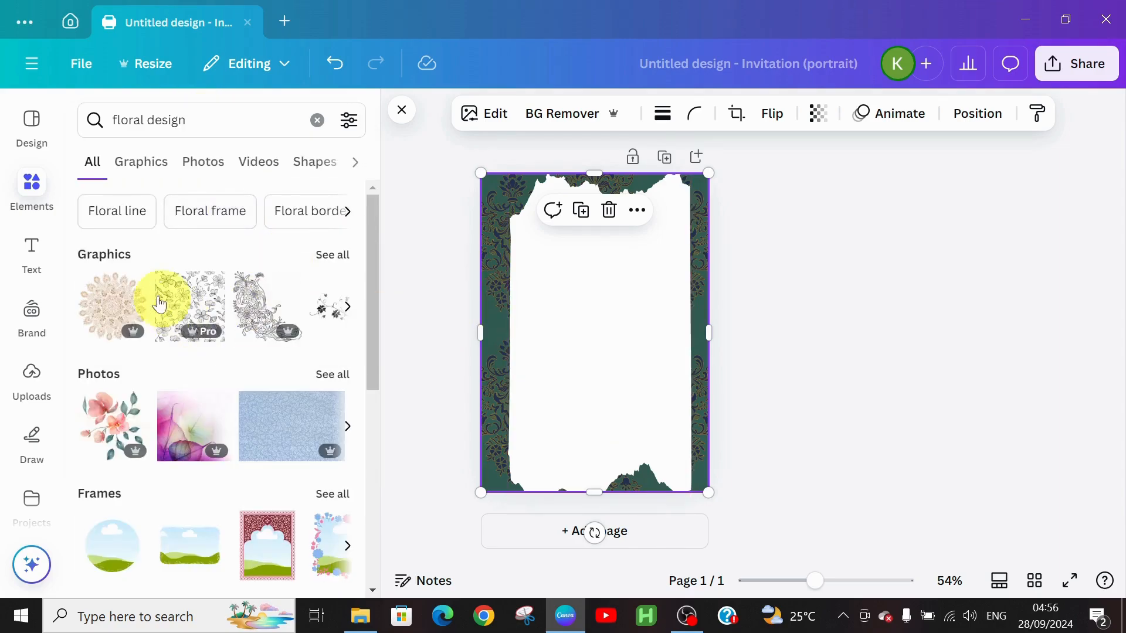
left_click(327, 258)
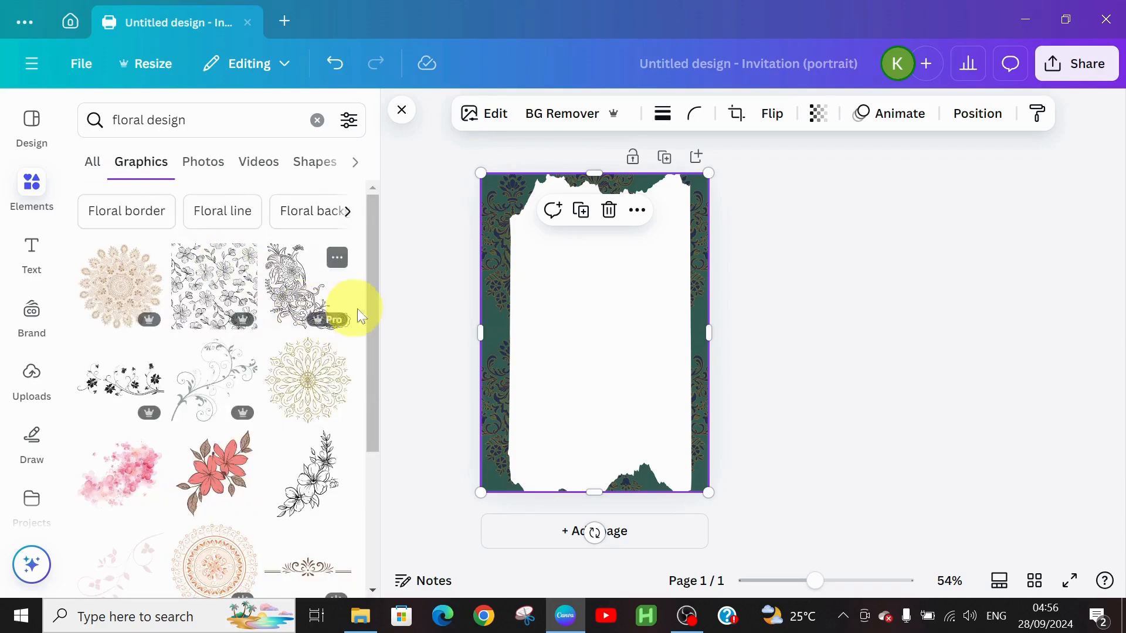
scroll(371, 300, "down", 3)
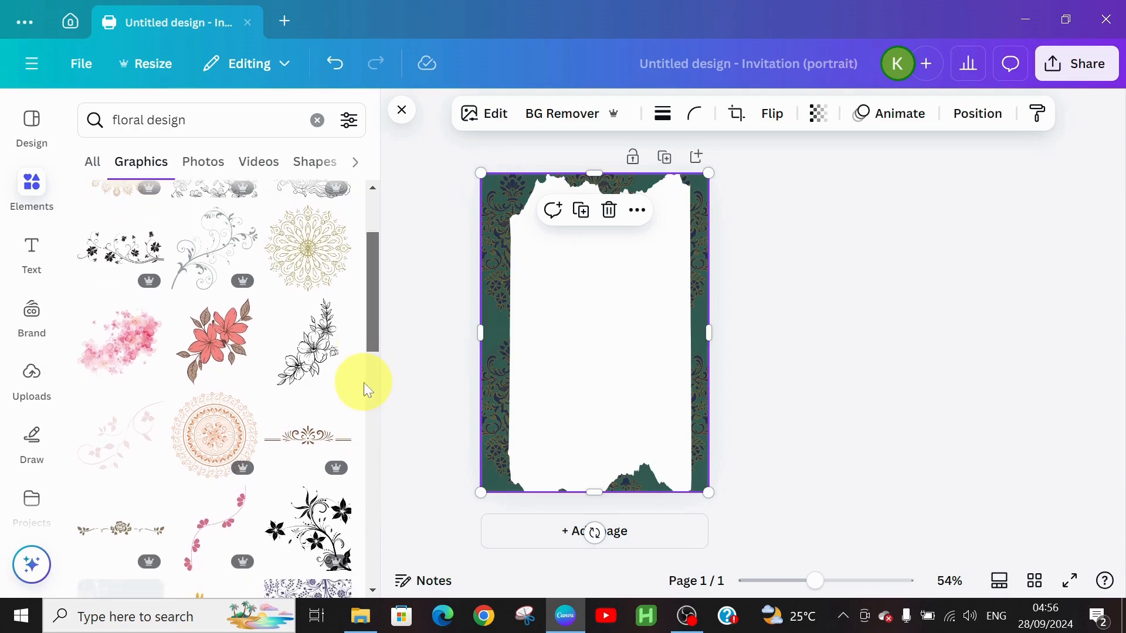
scroll(363, 382, "up", 2)
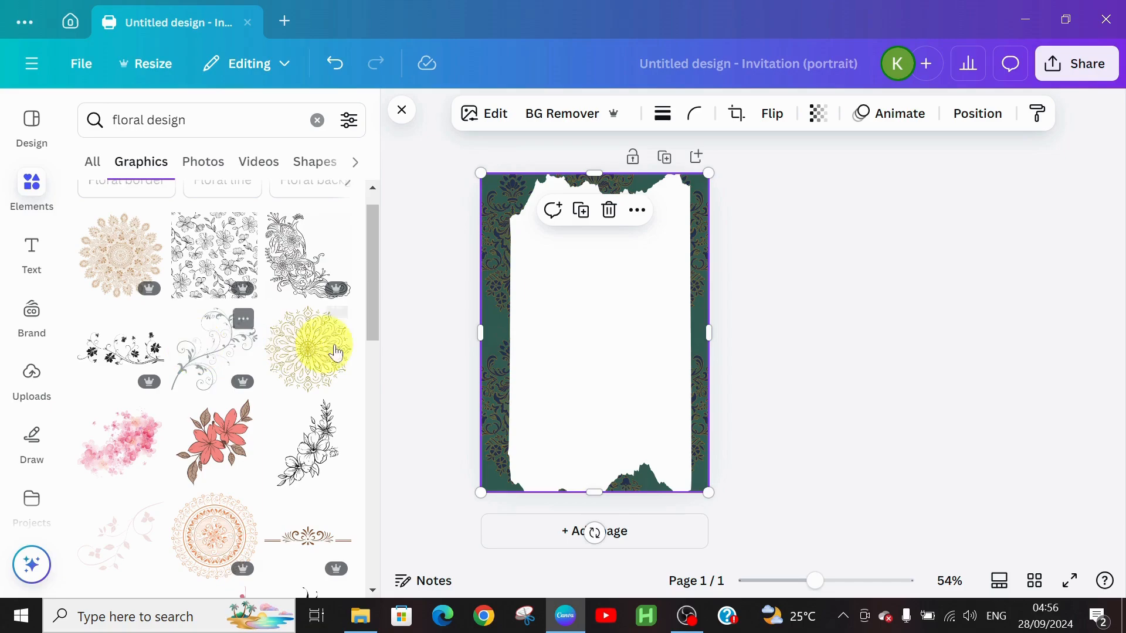
Add the floral graphic, shrink it, move it to the top-left corner and tilt it about 46°.
left_click_drag(367, 305, 357, 446)
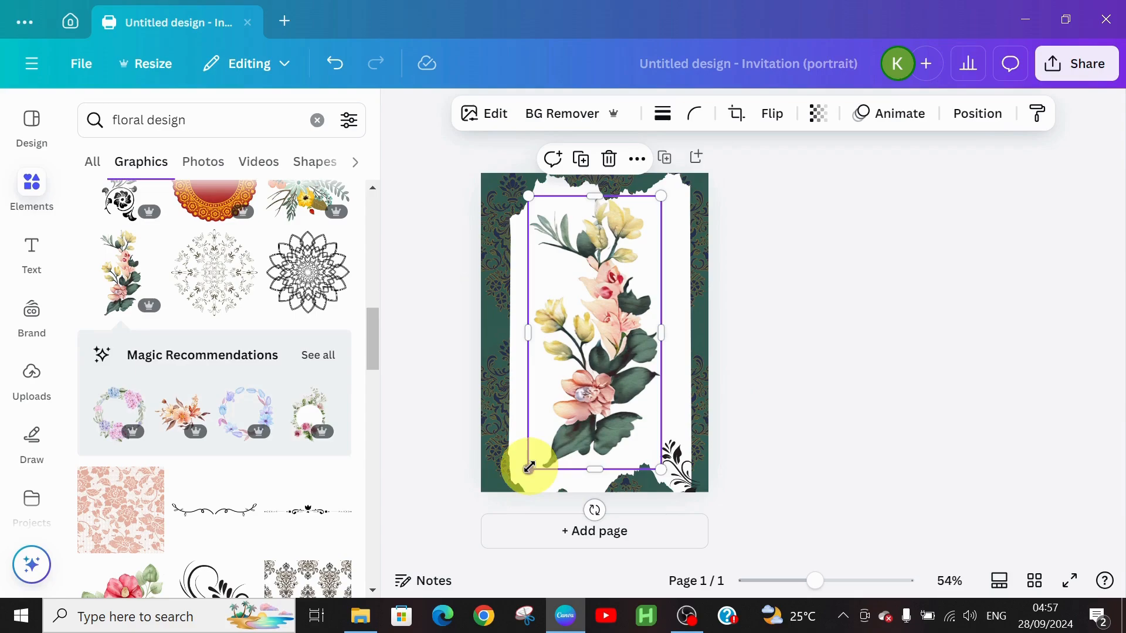
left_click_drag(529, 467, 615, 248)
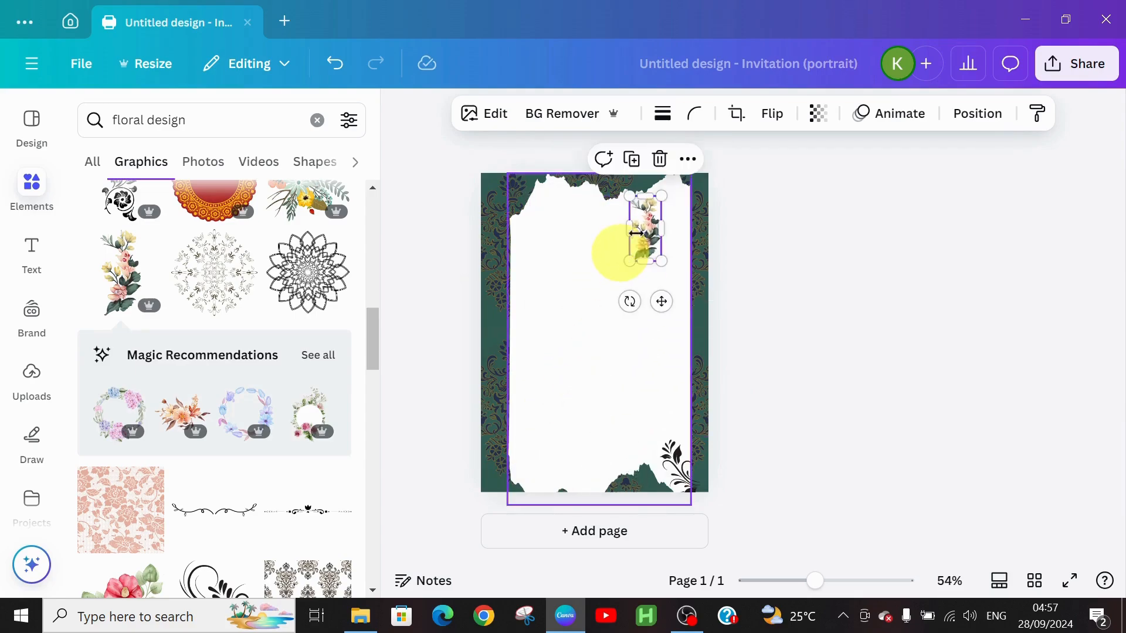
left_click_drag(662, 302, 548, 276)
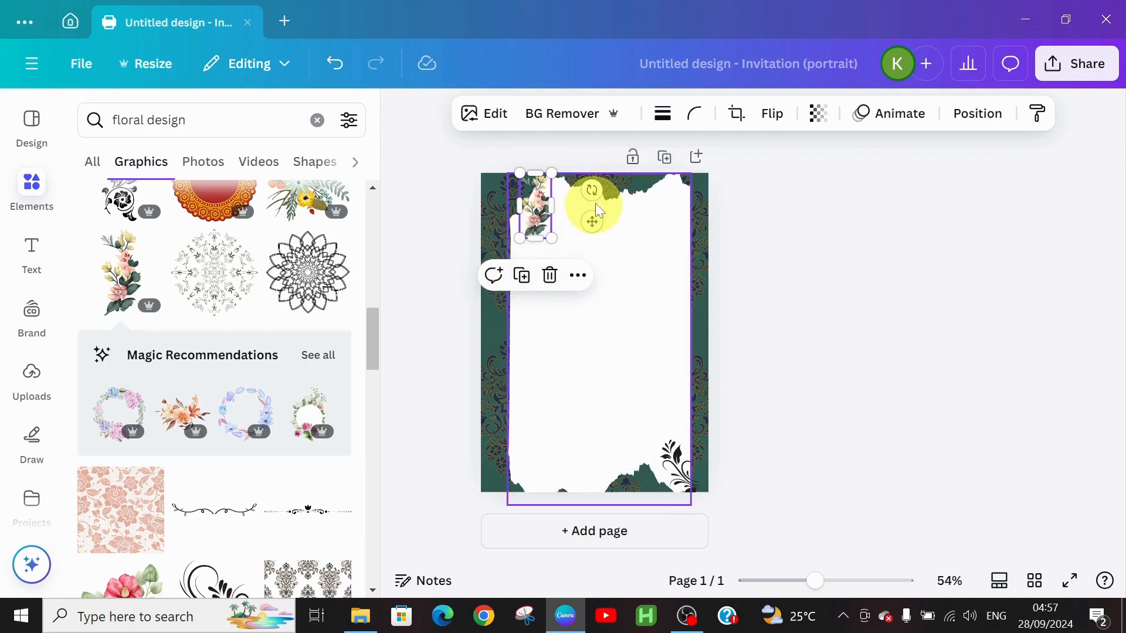
left_click_drag(596, 186, 583, 228)
left_click_drag(530, 202, 527, 202)
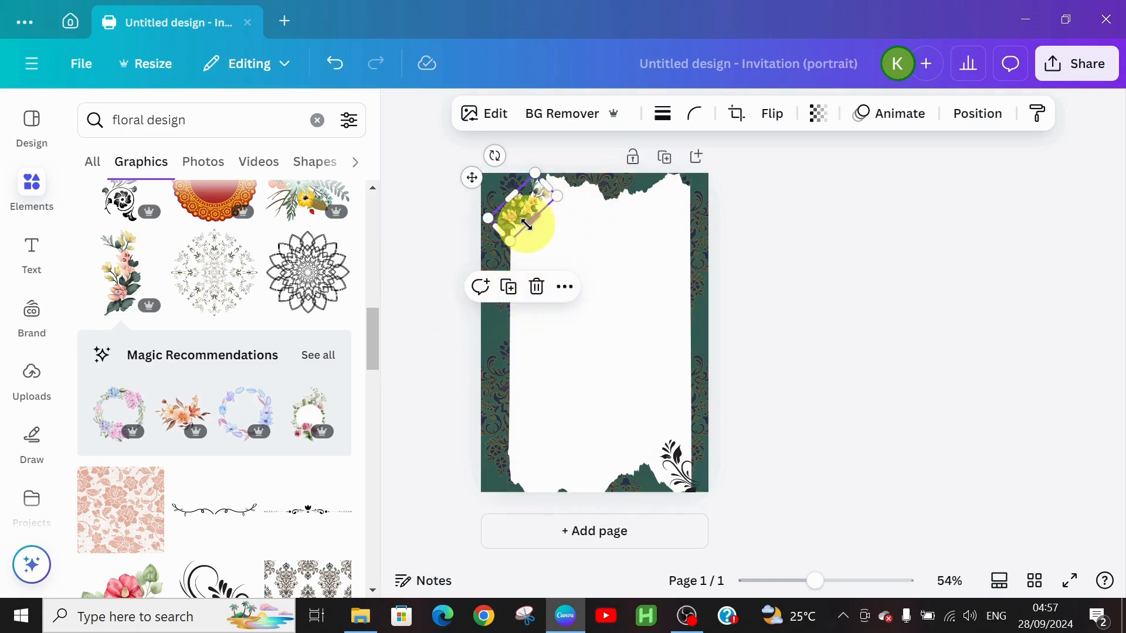
left_click_drag(526, 225, 551, 196)
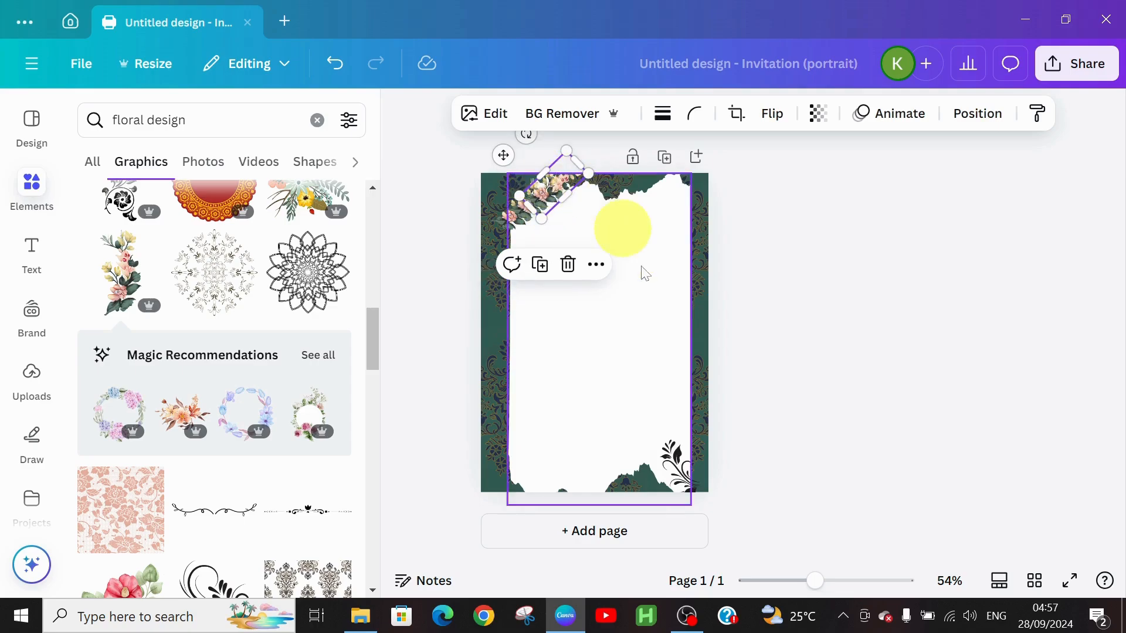
Fine-tune the top-left flower's position and bring a flower toward the bottom-right corner.
left_click(837, 331)
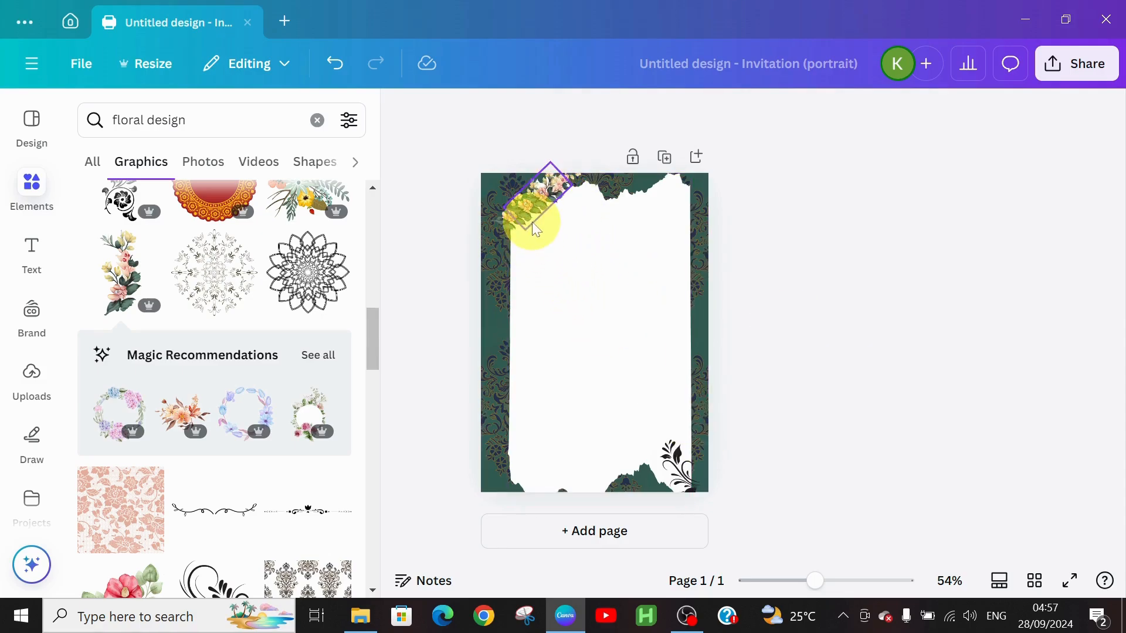
left_click(529, 213)
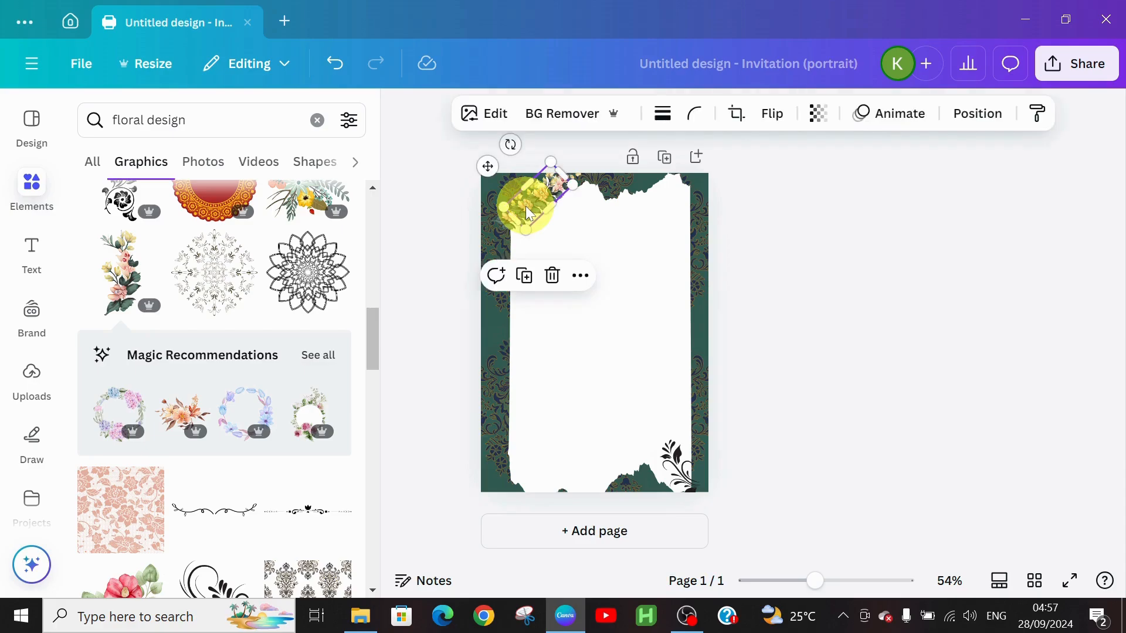
left_click_drag(530, 213, 567, 202)
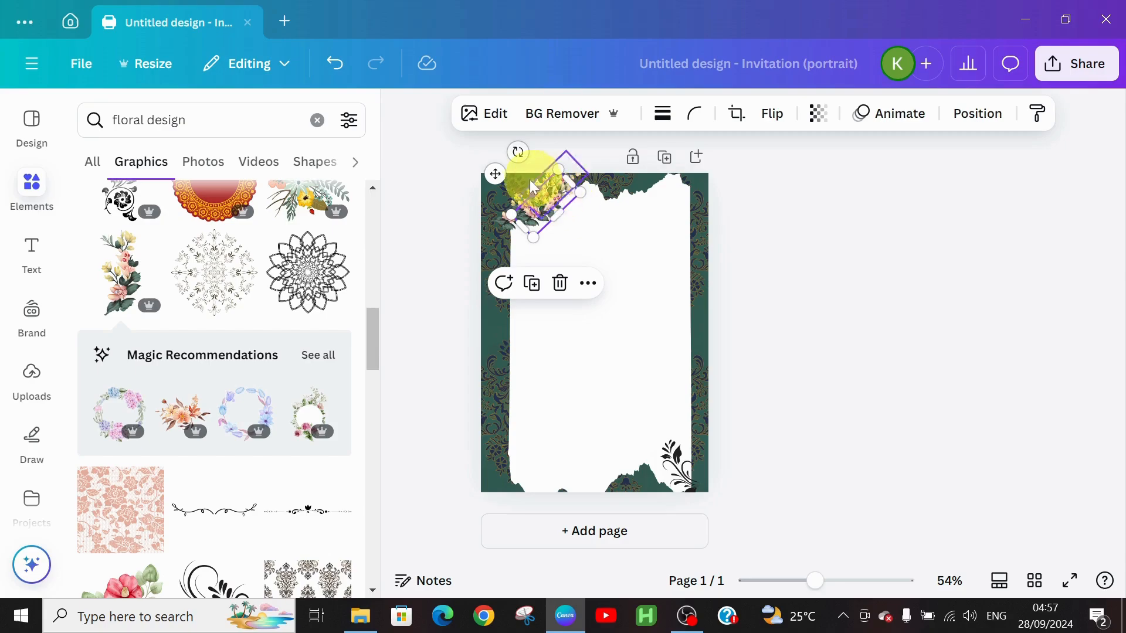
left_click_drag(497, 174, 642, 449)
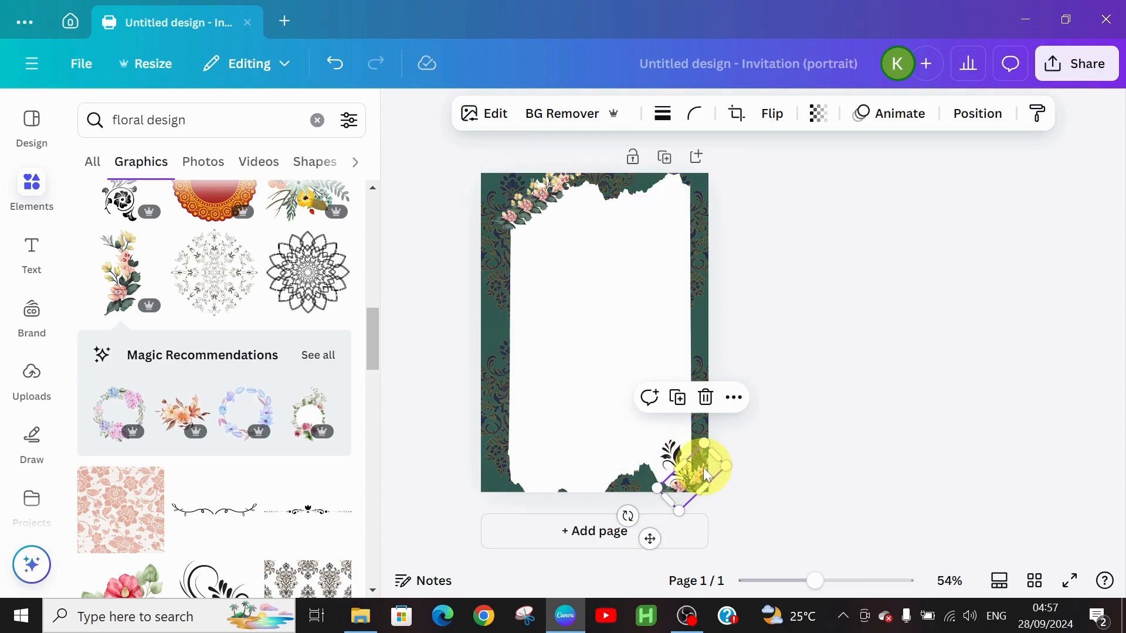
Duplicate the flower and tuck the copy into the bottom-right corner with small arrow-key nudges.
key("ctrl+d")
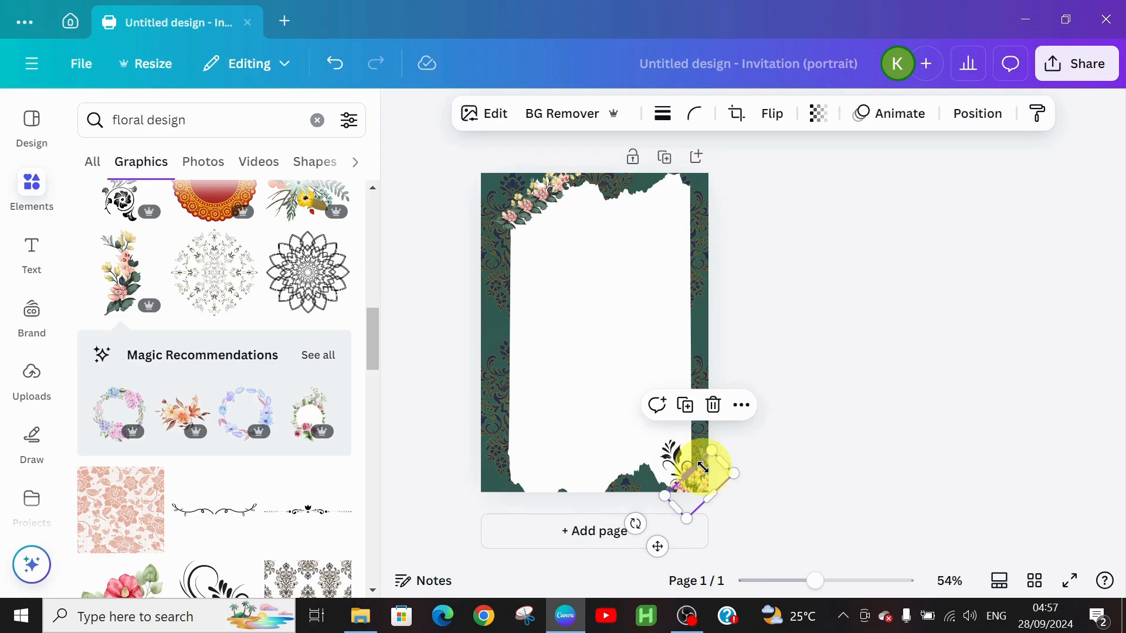
left_click_drag(706, 469, 696, 455)
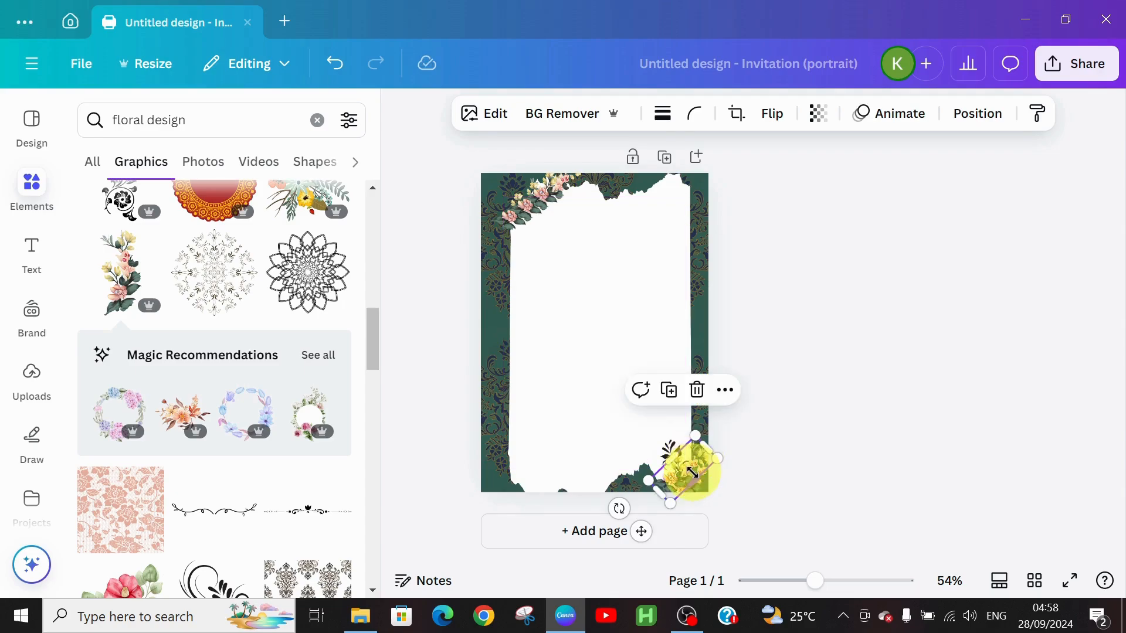
key("Left")
key("Up")
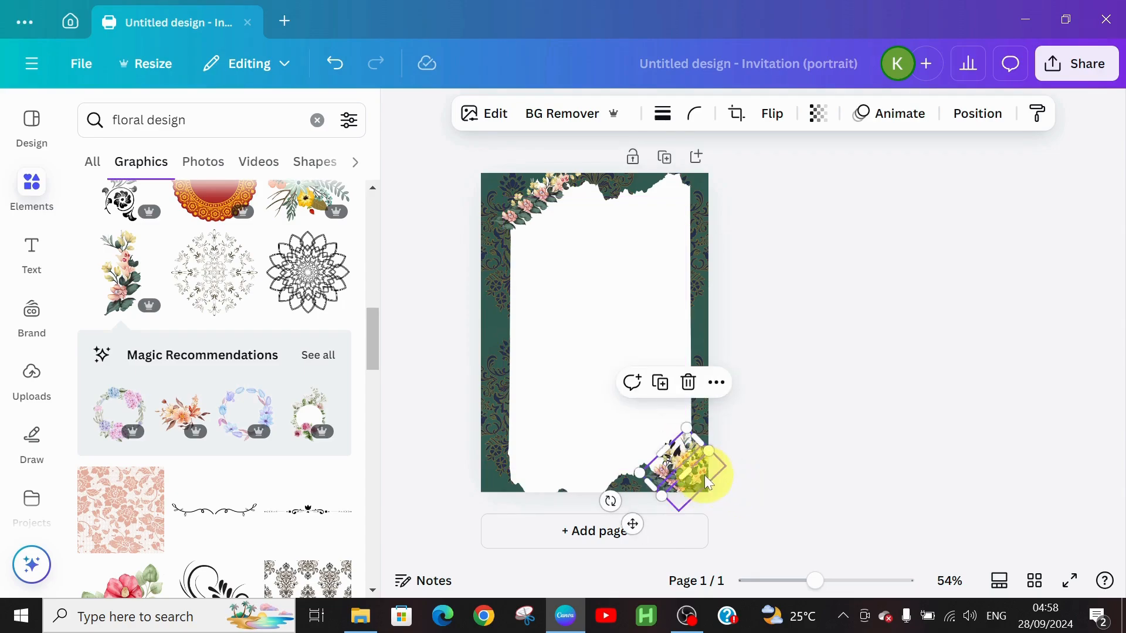
left_click(760, 486)
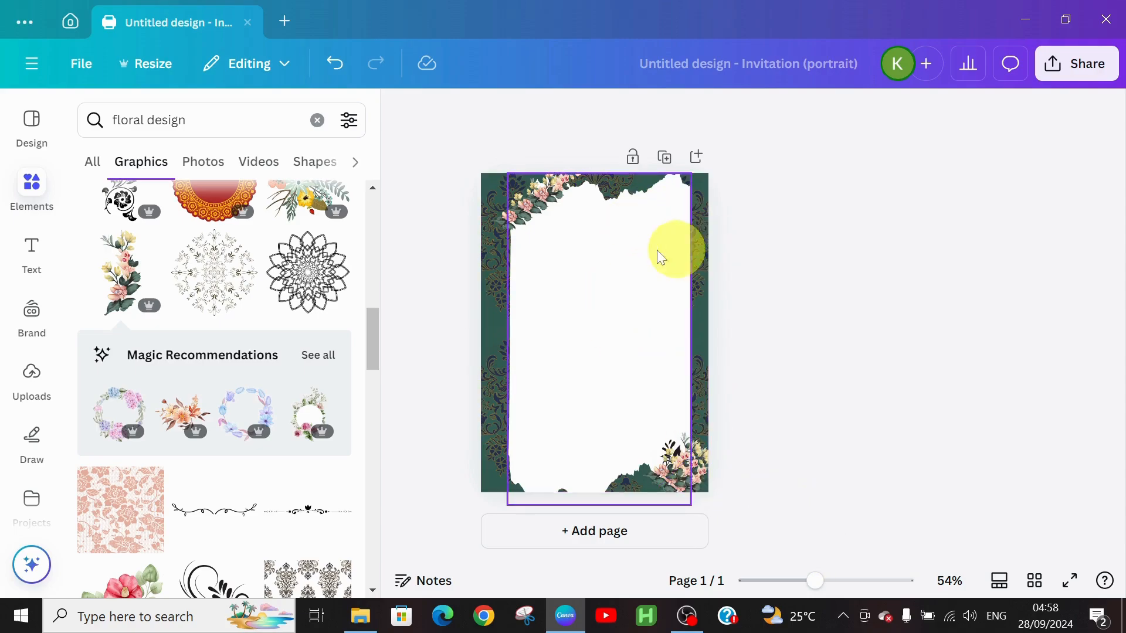
left_click(628, 248)
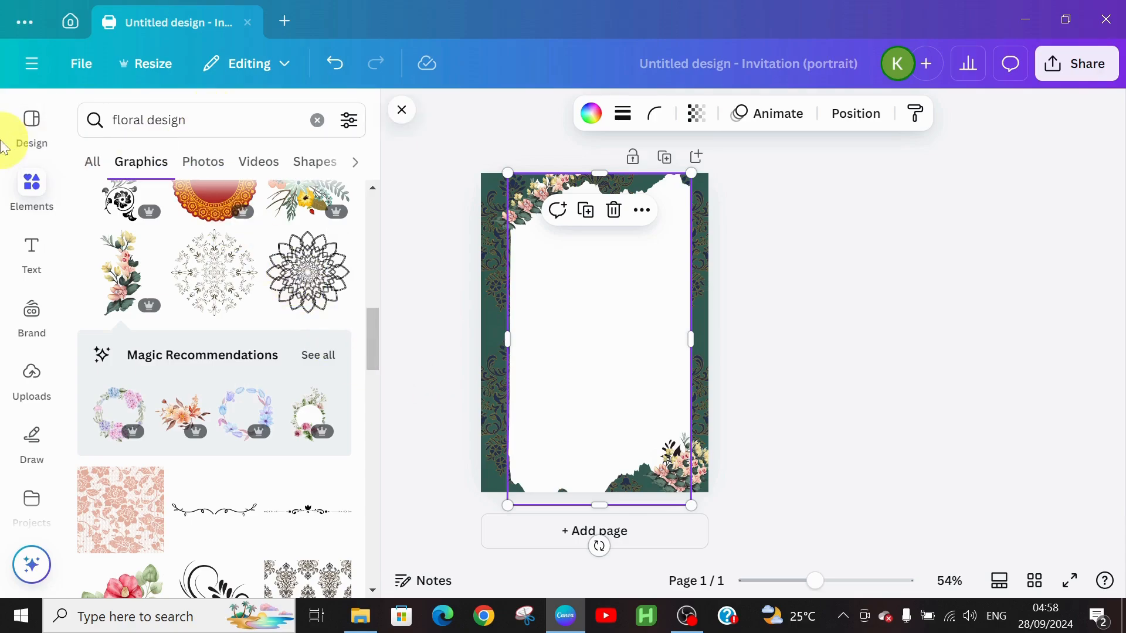
Add a heading near the top of the card reading 'Please join us in celebrating the wedding ceremony of'.
left_click(23, 260)
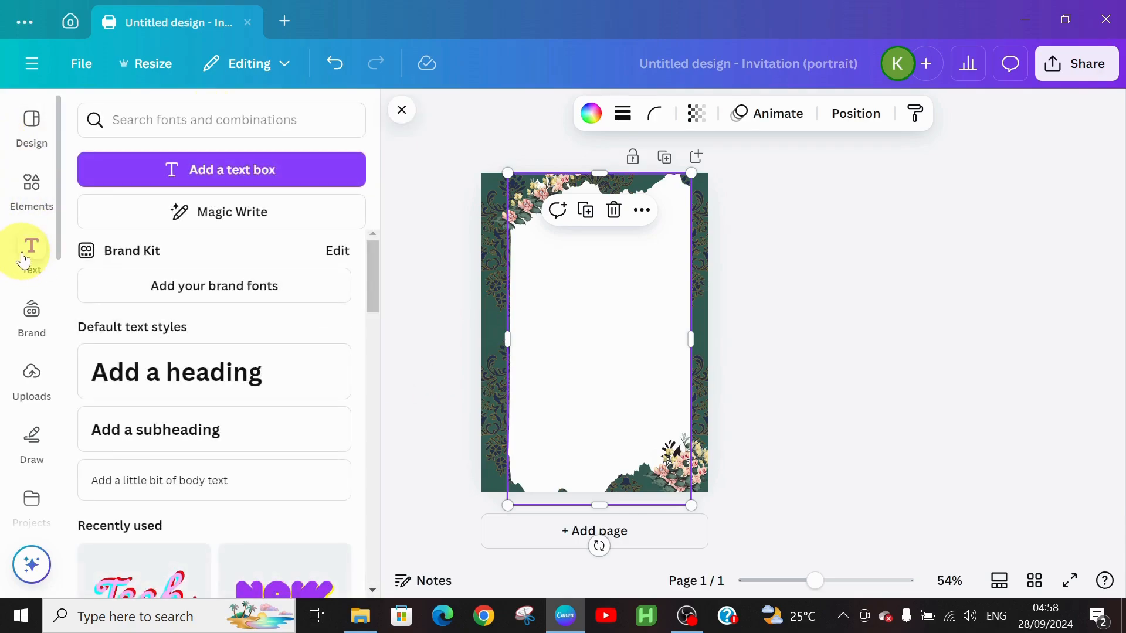
left_click(152, 387)
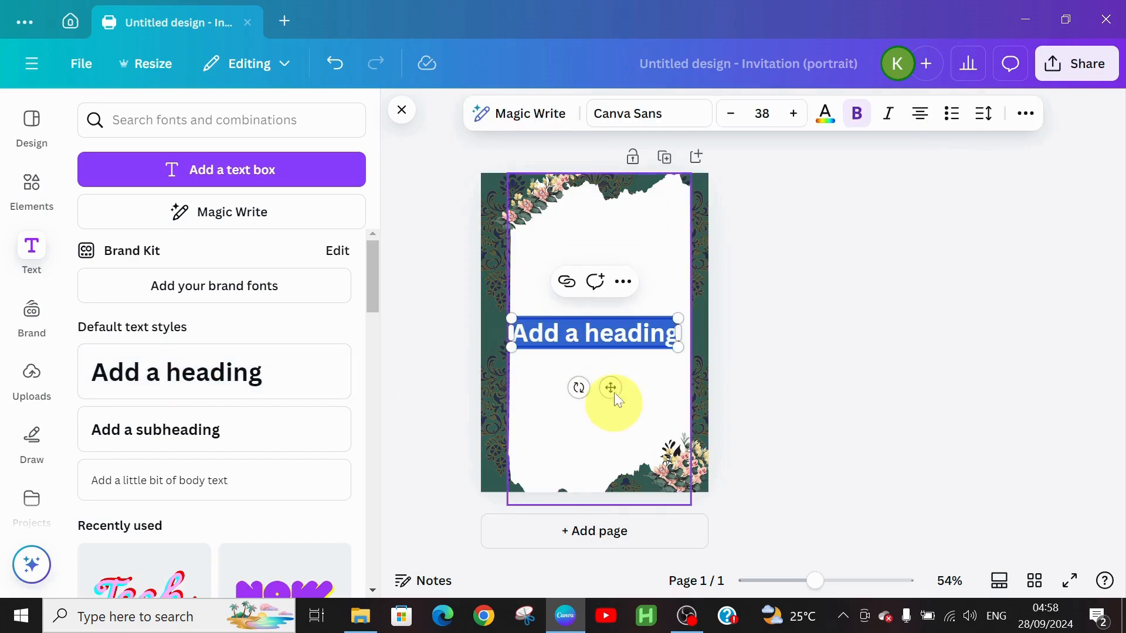
left_click_drag(610, 388, 622, 274)
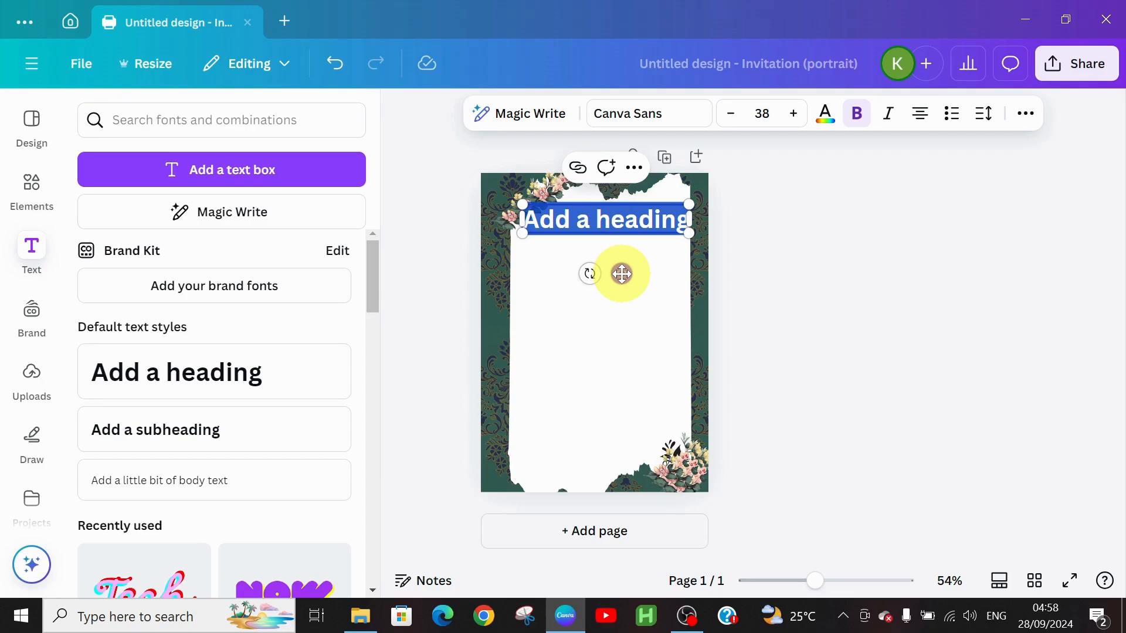
type("Plea")
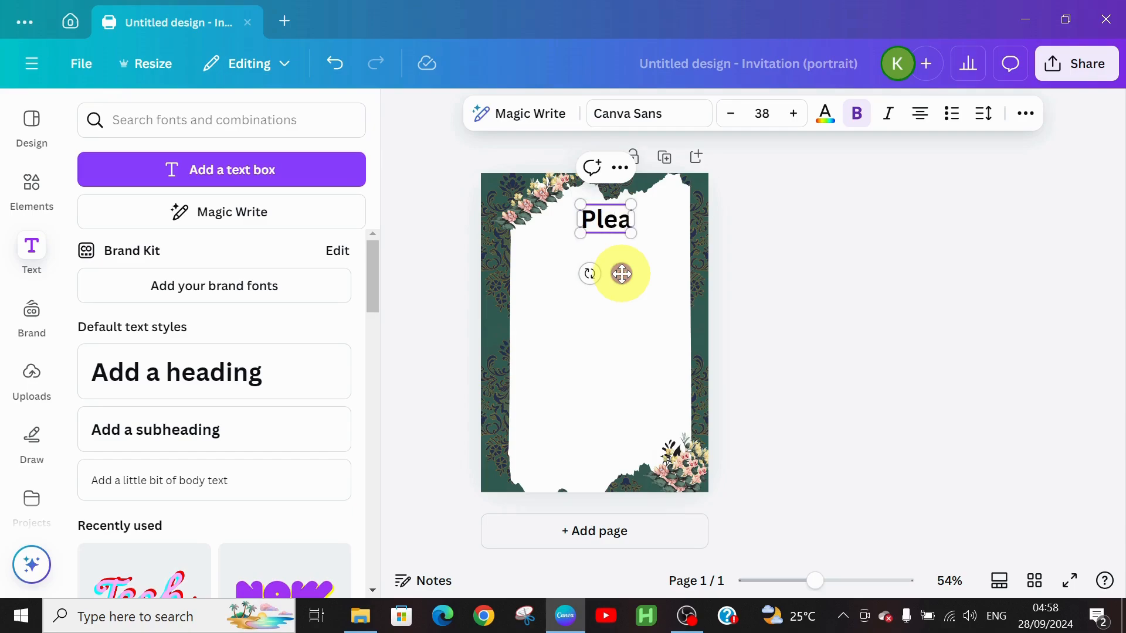
type("se joi")
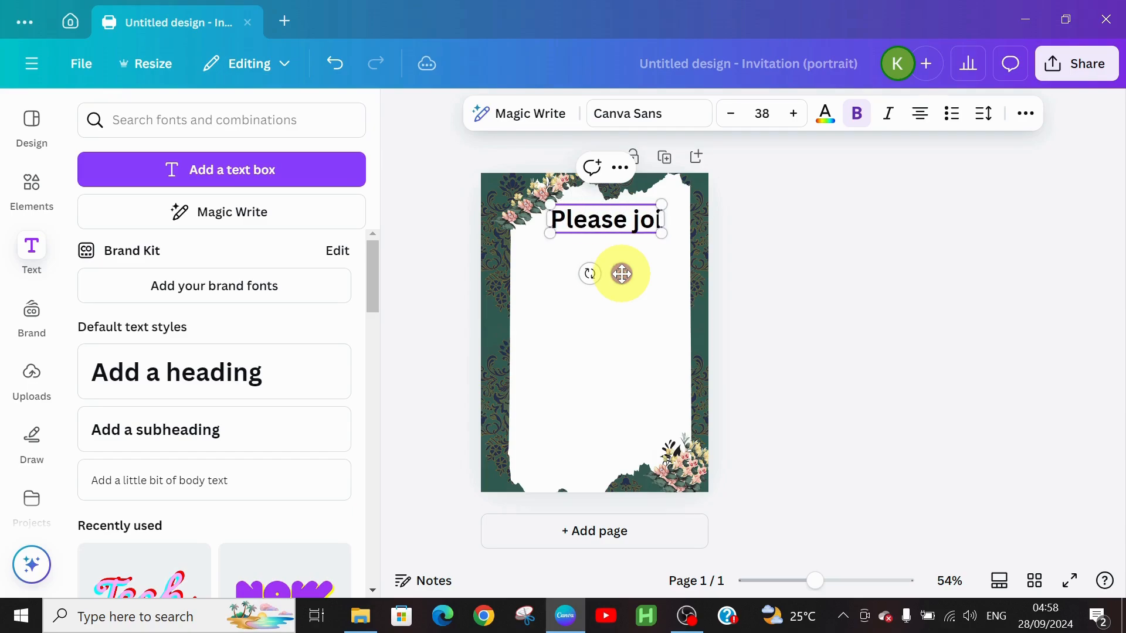
type("n us in celebrating")
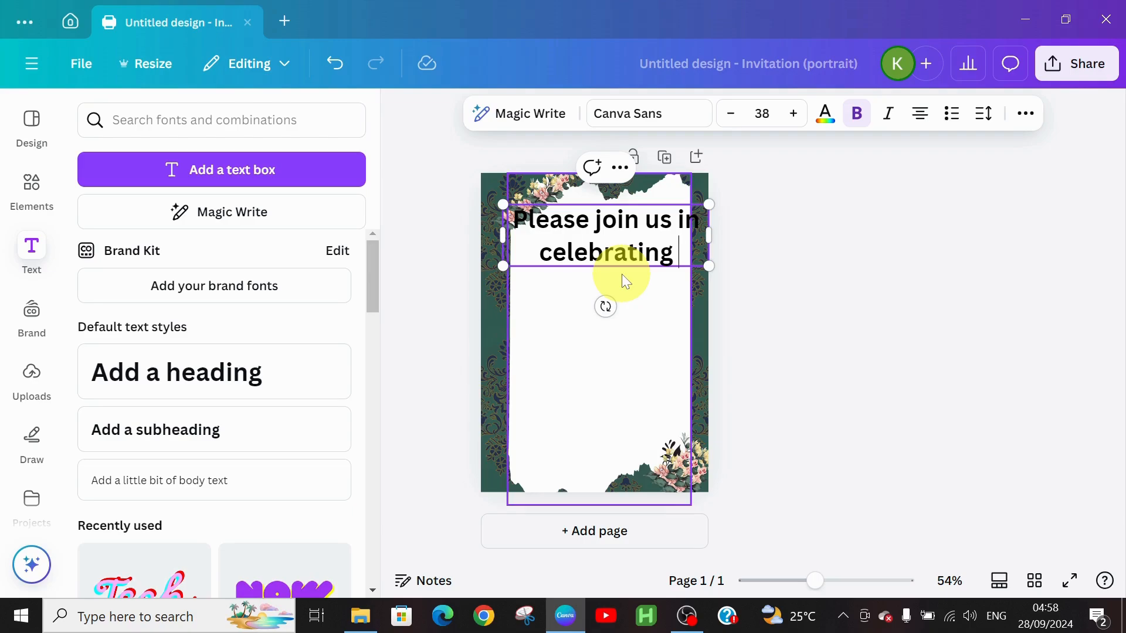
type("the")
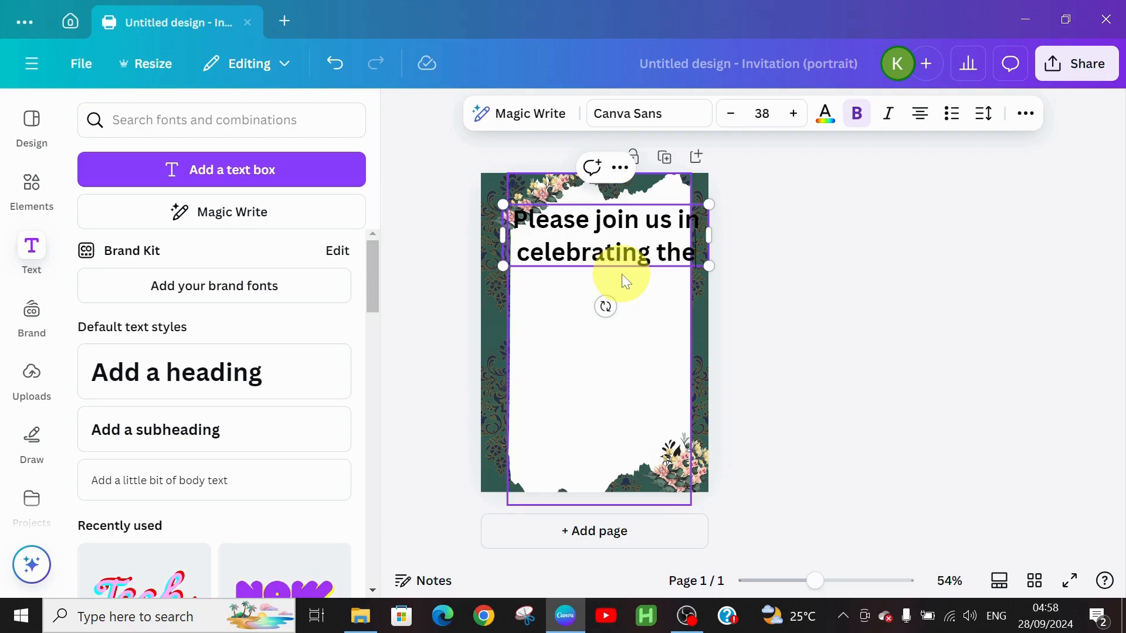
type(" weddi")
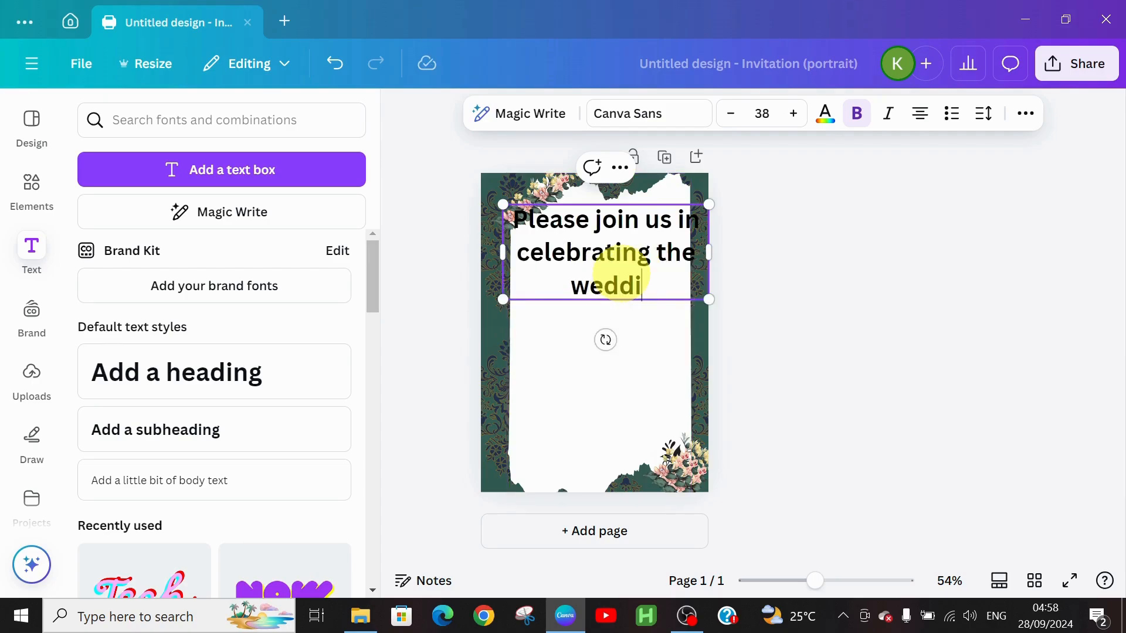
type("ng cere")
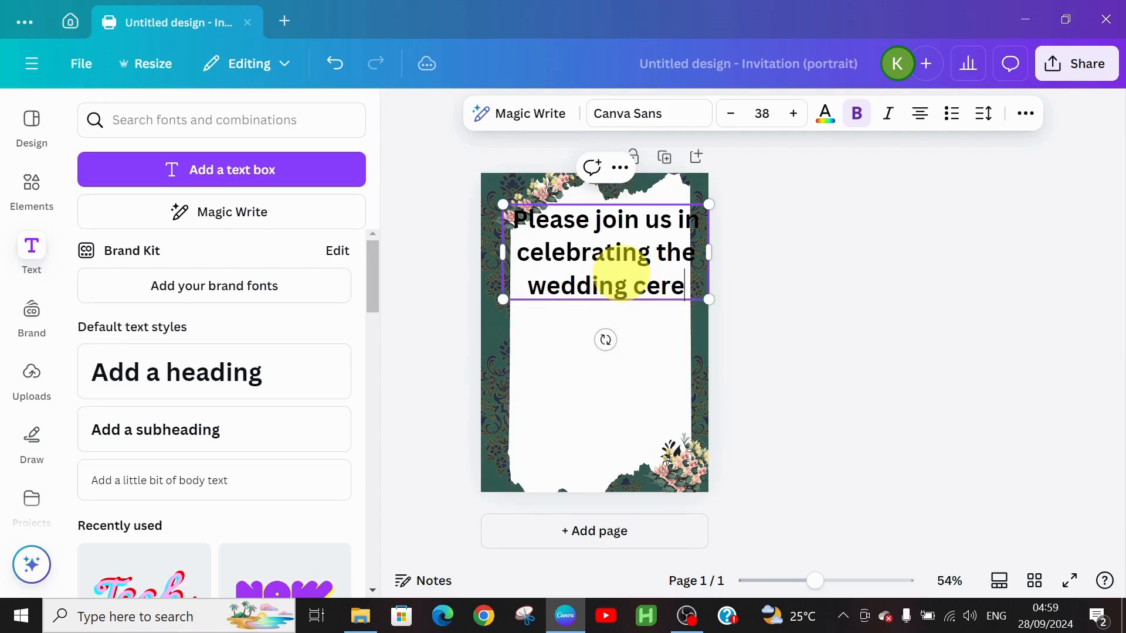
type("mony")
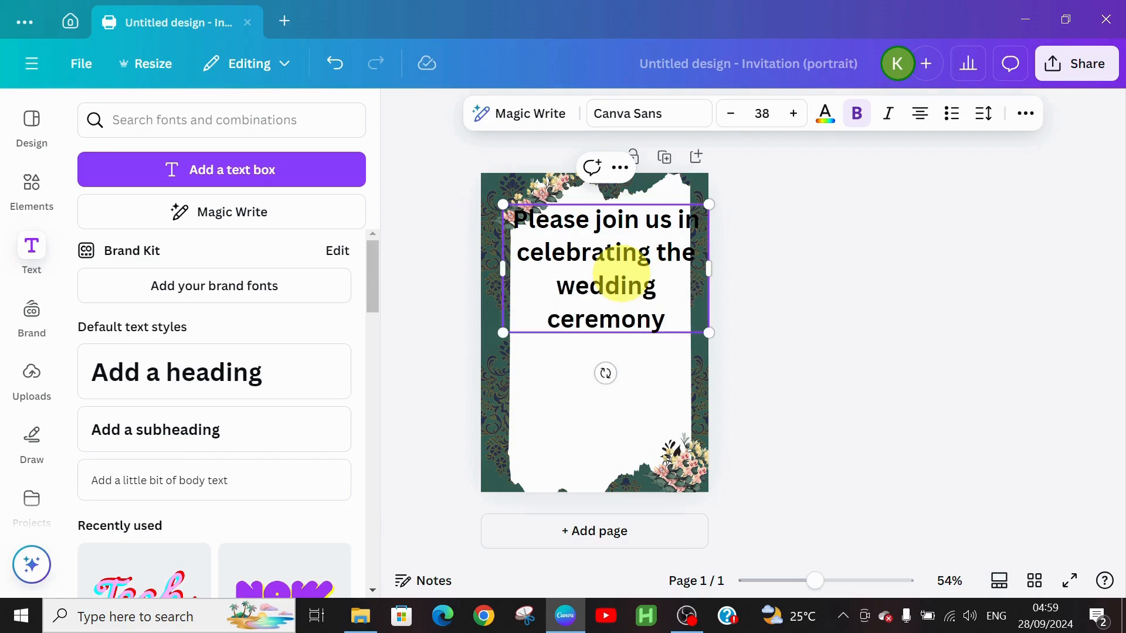
type(" o")
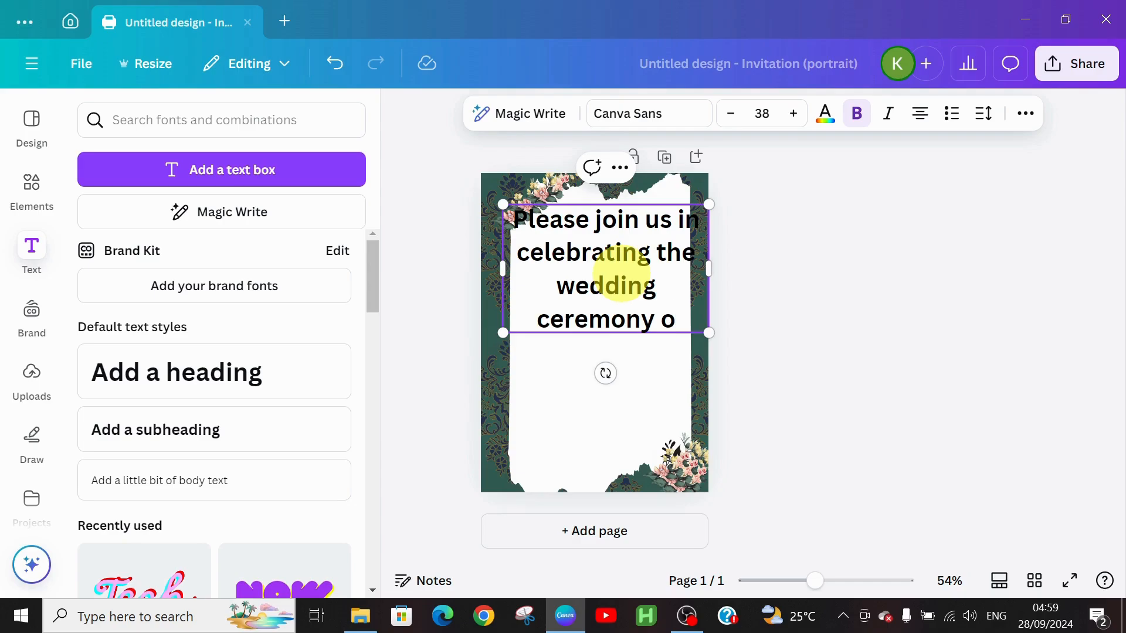
type("f")
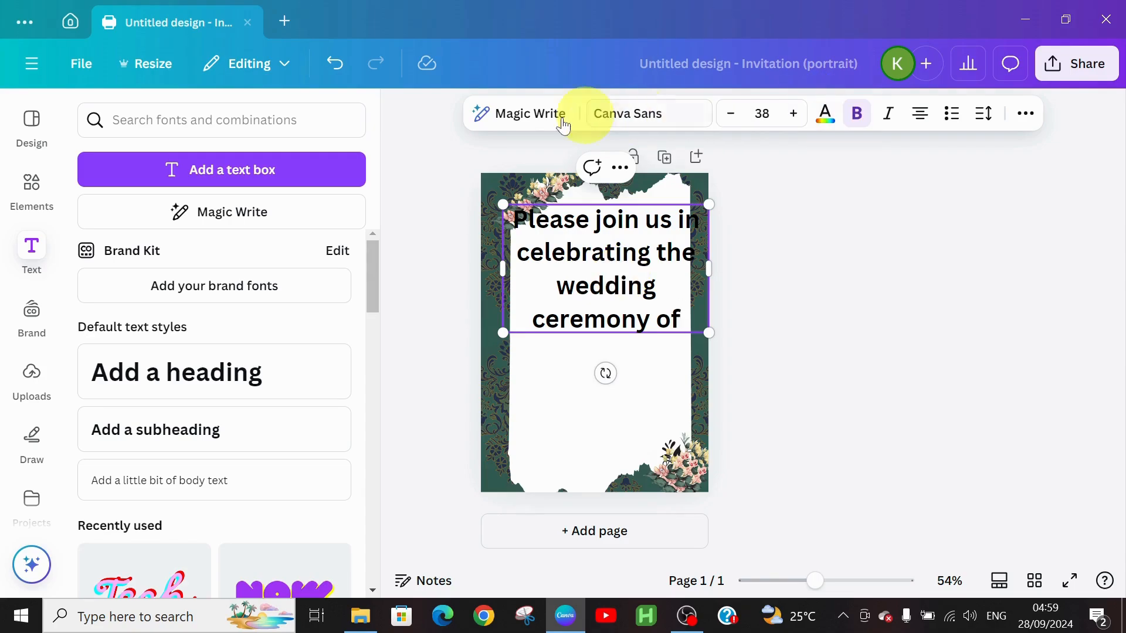
Apply Canva Student Font to the invitation line.
left_click(641, 117)
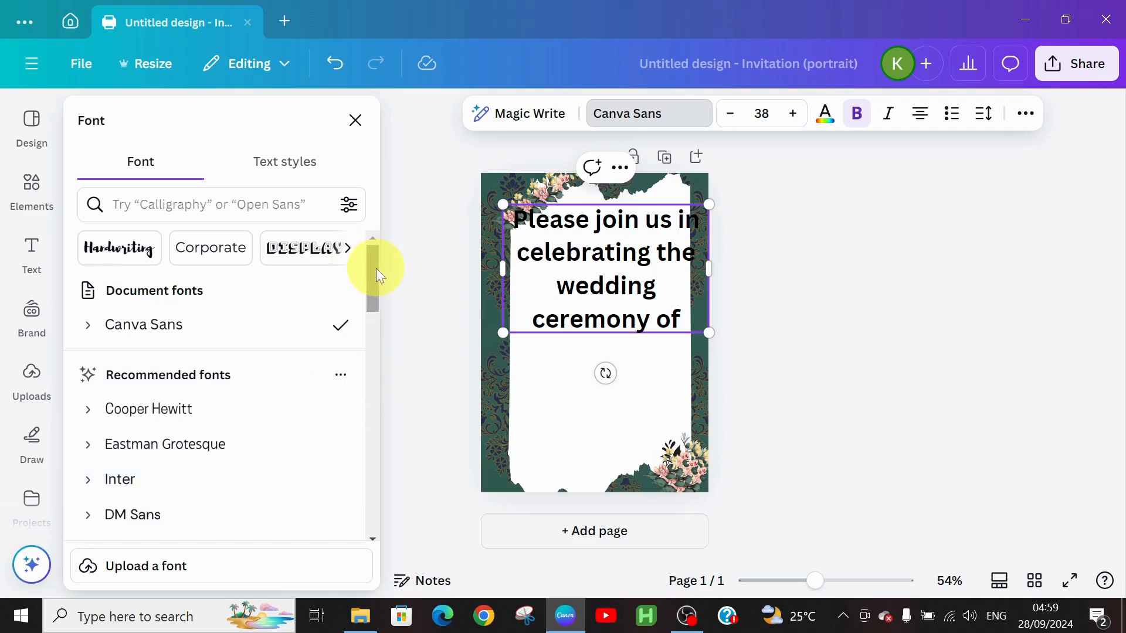
left_click_drag(376, 269, 371, 341)
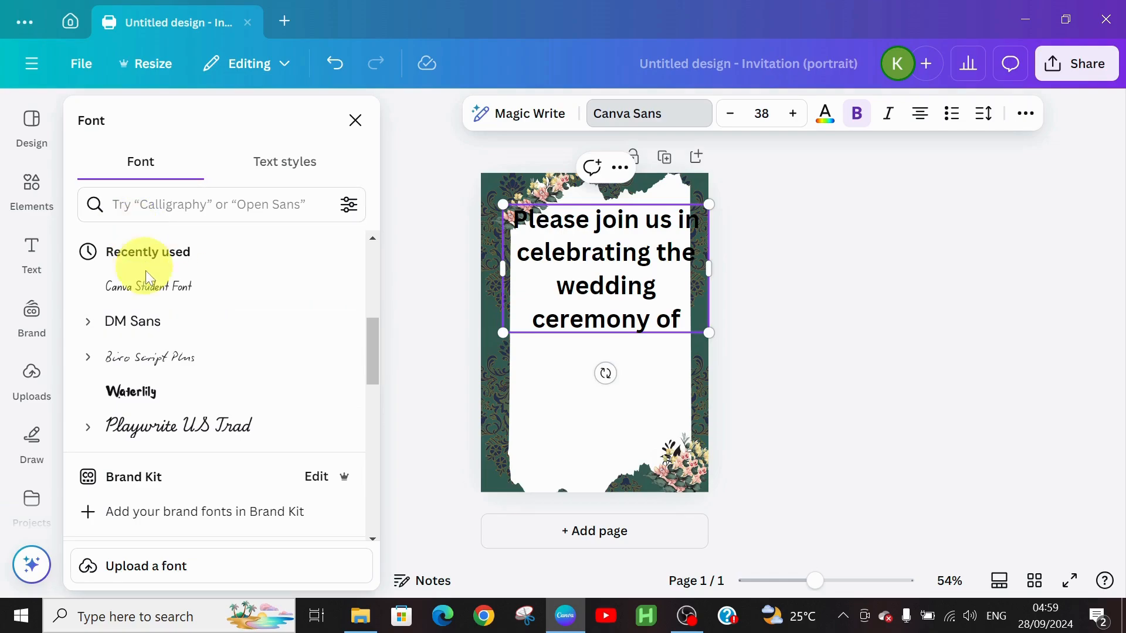
left_click(146, 287)
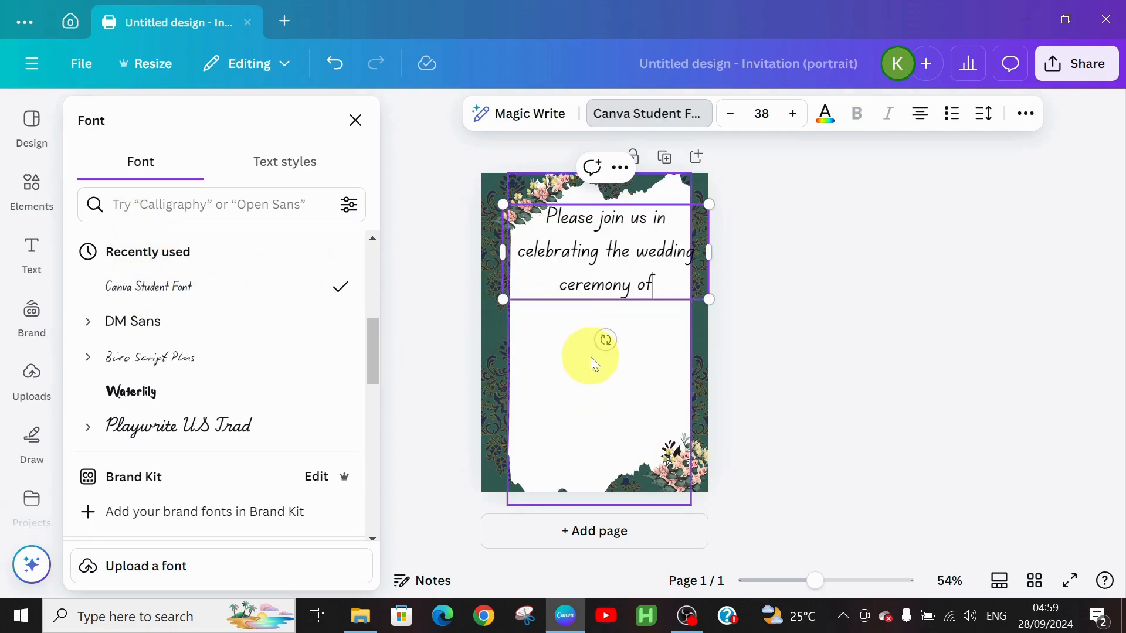
Reduce the invitation text to size 25 and narrow its box so it wraps onto two lines.
left_click(732, 112)
left_click(731, 112)
left_click(732, 112)
left_click(731, 112)
left_click(732, 112)
left_click(731, 112)
left_click(731, 112)
left_click(732, 112)
left_click(731, 112)
left_click(732, 112)
left_click(731, 112)
left_click(732, 112)
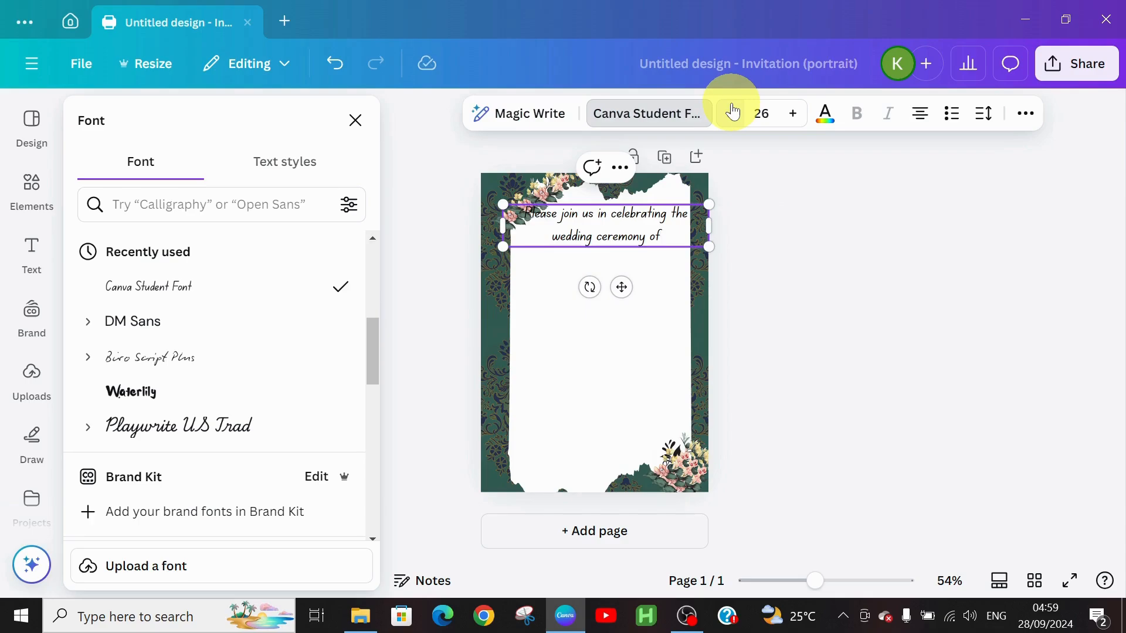
left_click(731, 112)
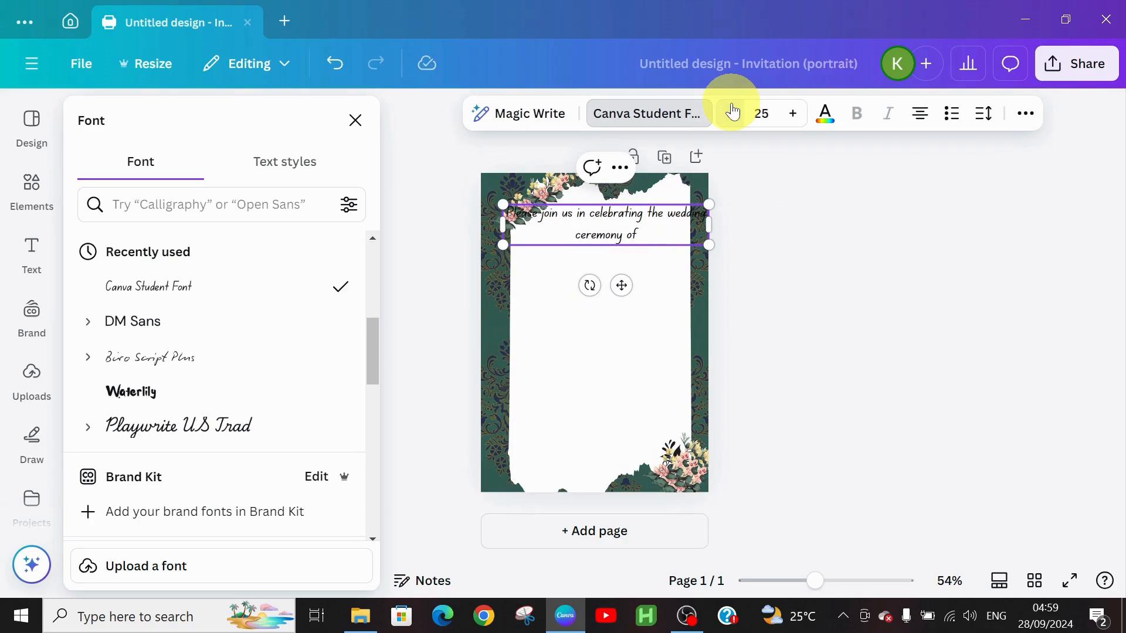
left_click_drag(708, 226, 686, 229)
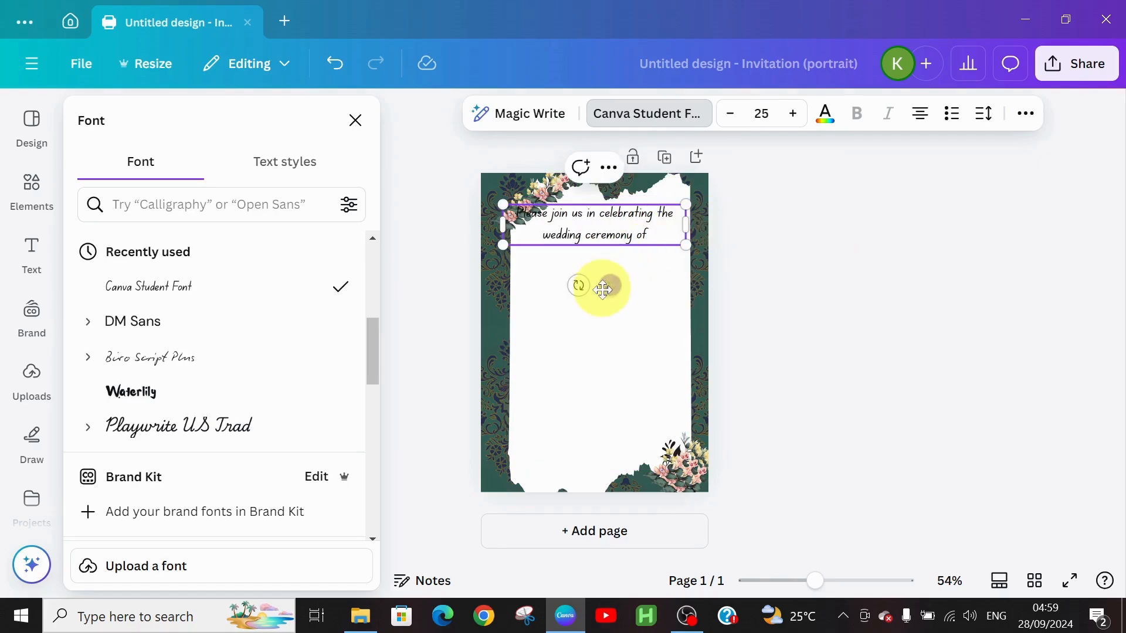
left_click_drag(614, 284, 629, 289)
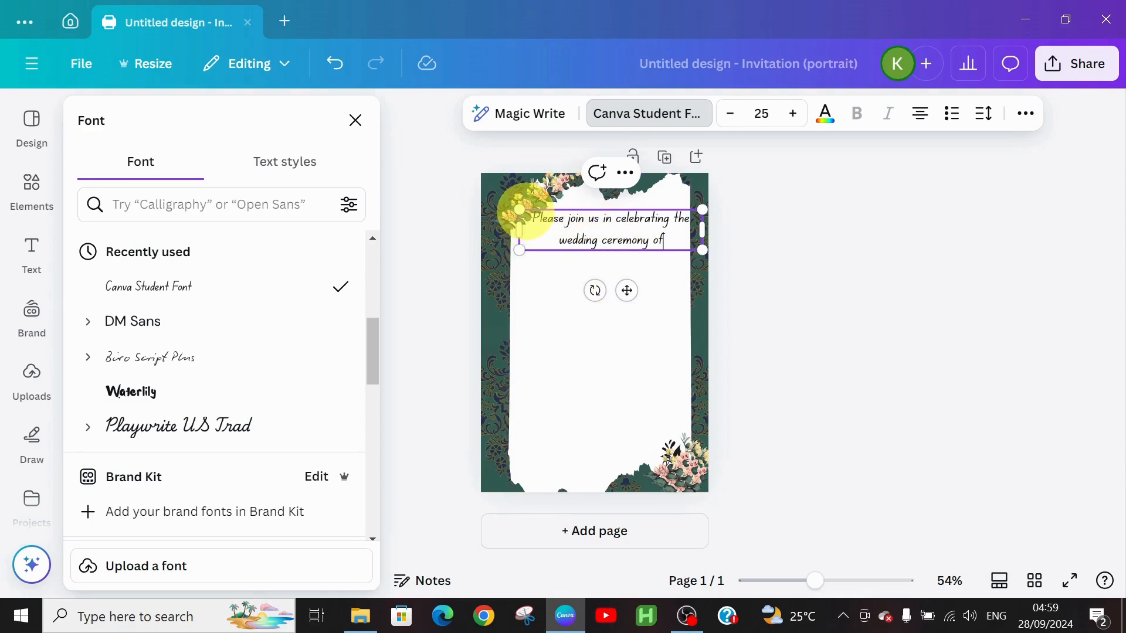
Nudge the invitation text and stretch the white frame's top edge upward, shifting the frame left.
left_click(546, 208)
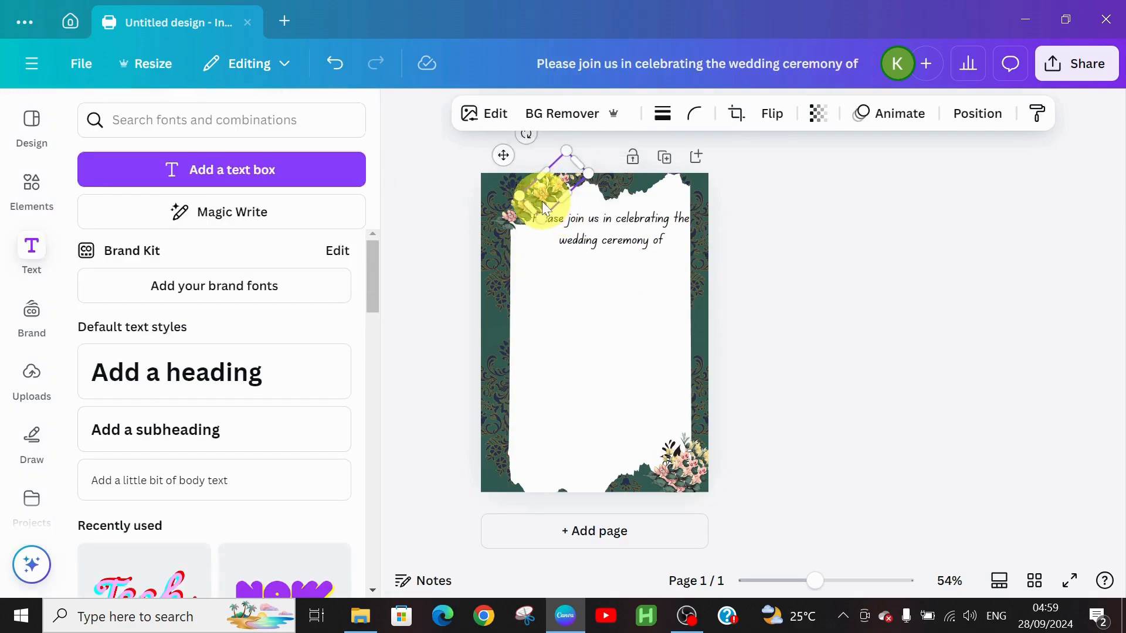
left_click(579, 221)
mouse_move(580, 222)
left_mouse_down()
mouse_move(574, 231)
mouse_move(576, 197)
mouse_move(584, 216)
left_mouse_up()
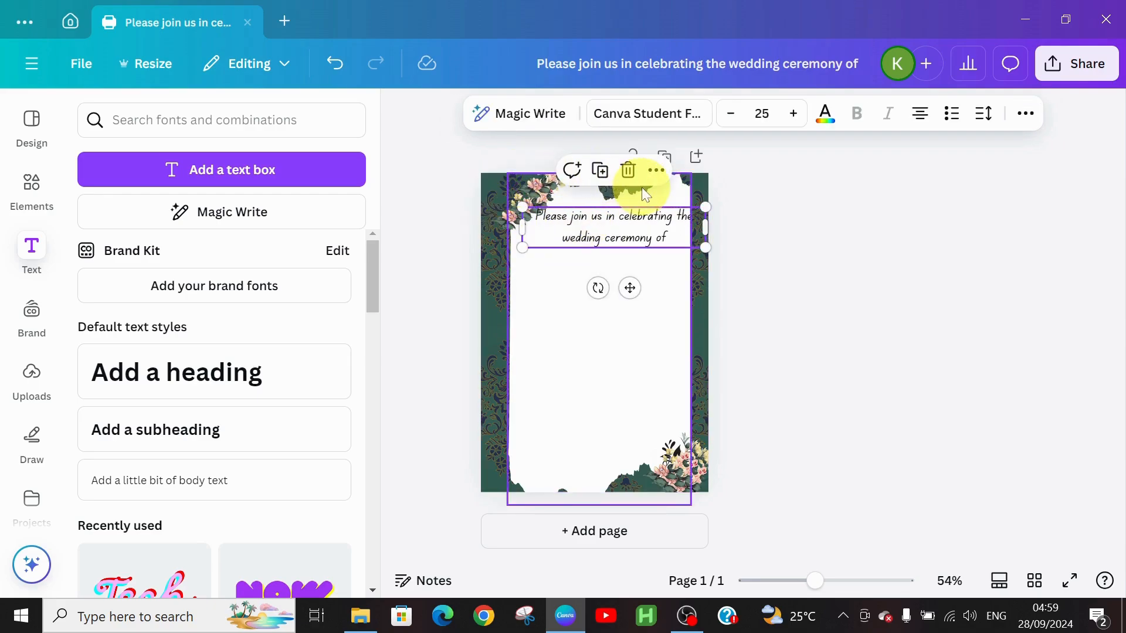
left_click(599, 179)
mouse_move(602, 170)
left_mouse_down()
mouse_move(597, 138)
mouse_move(596, 156)
left_mouse_up()
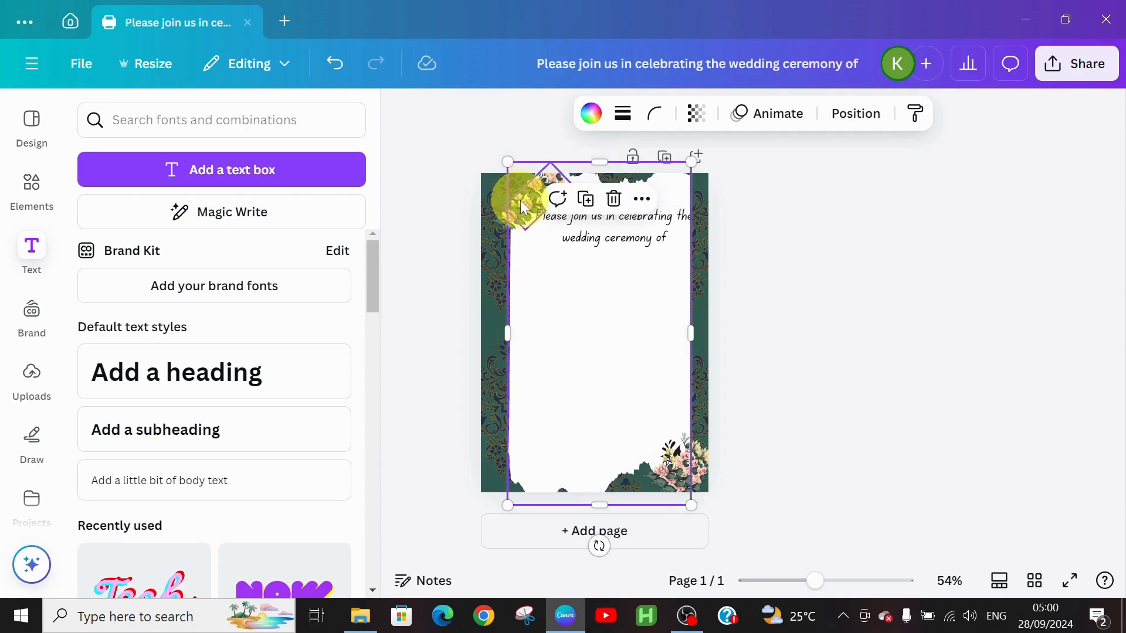
left_click_drag(523, 206, 514, 199)
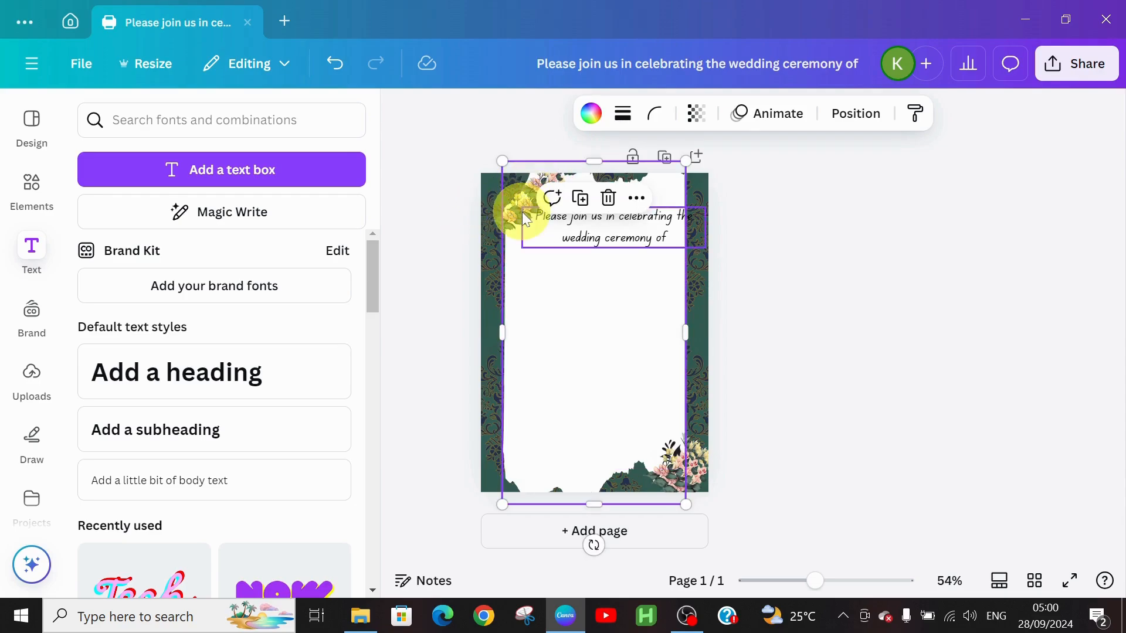
Nudge the top-left flower up and move the invitation text slightly left to centre it.
mouse_move(519, 208)
left_mouse_down()
mouse_move(516, 189)
mouse_move(509, 207)
left_mouse_up()
left_click(513, 220)
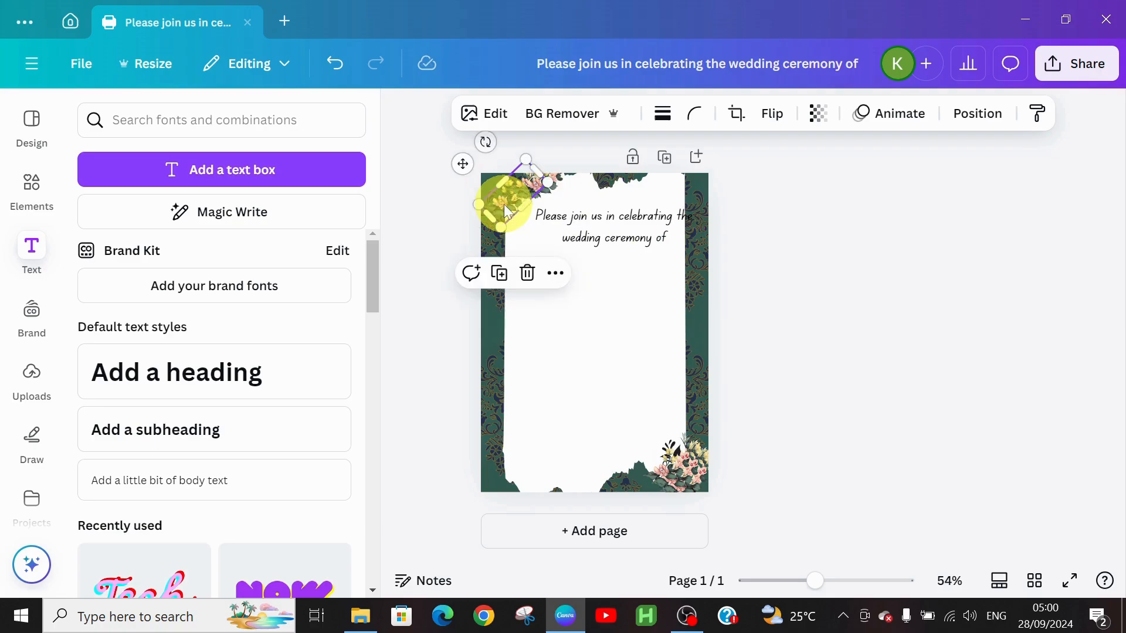
left_click(753, 292)
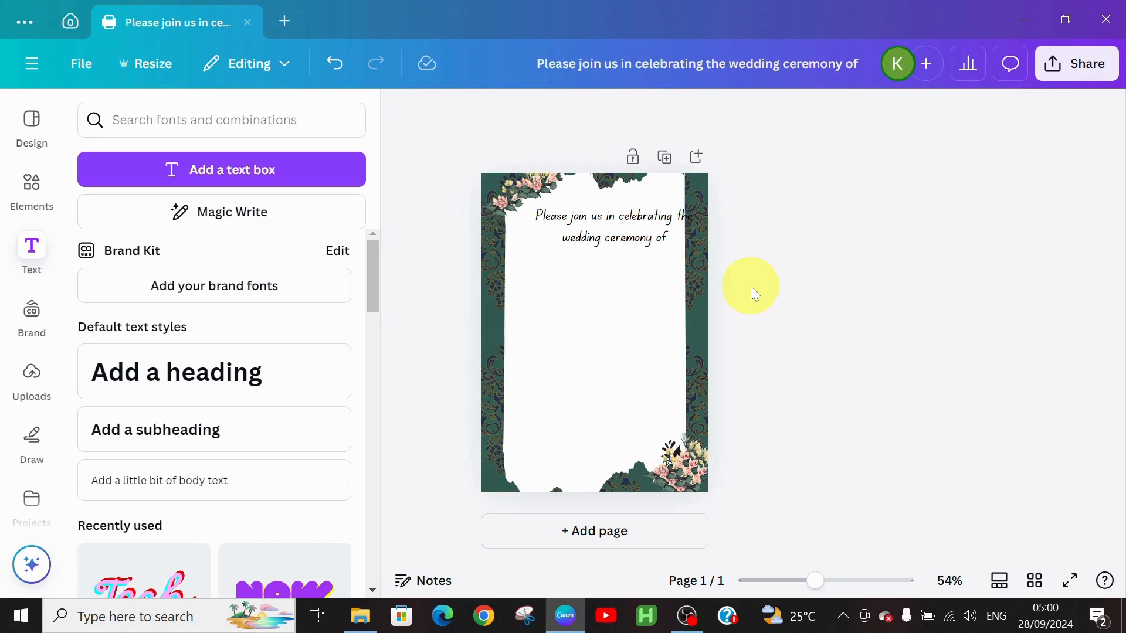
left_click_drag(633, 216, 611, 213)
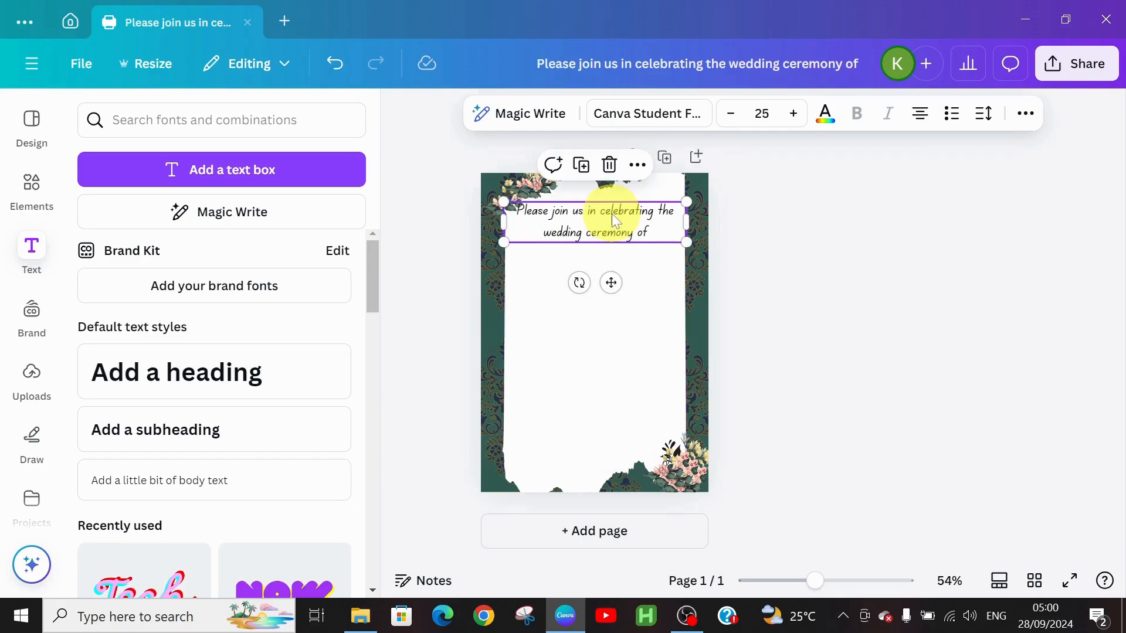
left_click(545, 281)
left_click(883, 248)
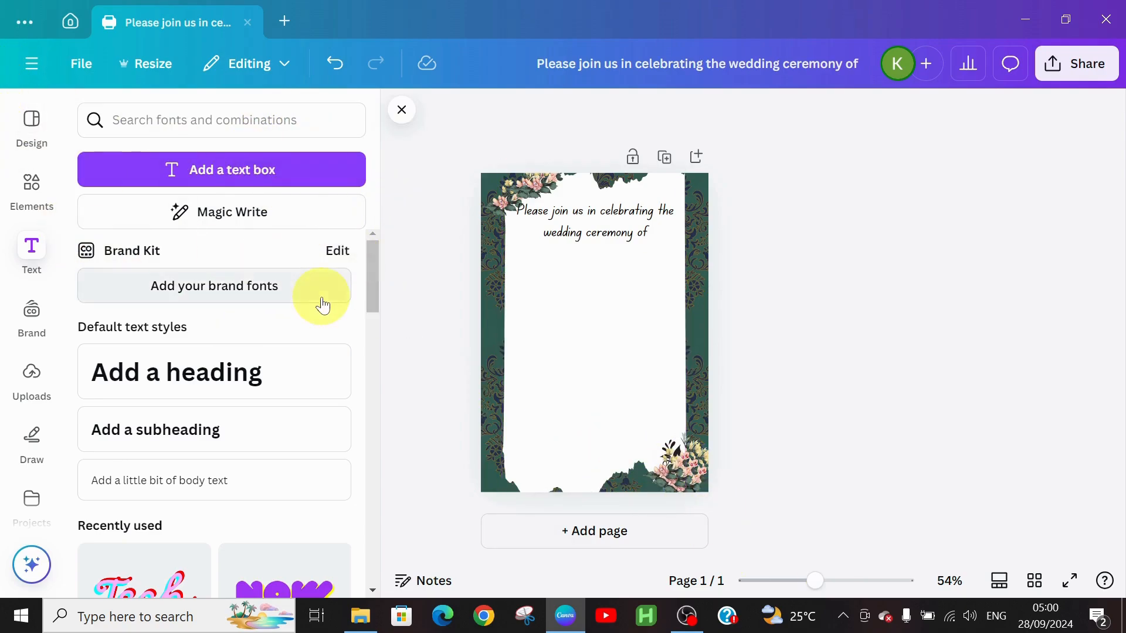
Add a heading just below the invitation line containing the first partner's full name.
left_click(179, 372)
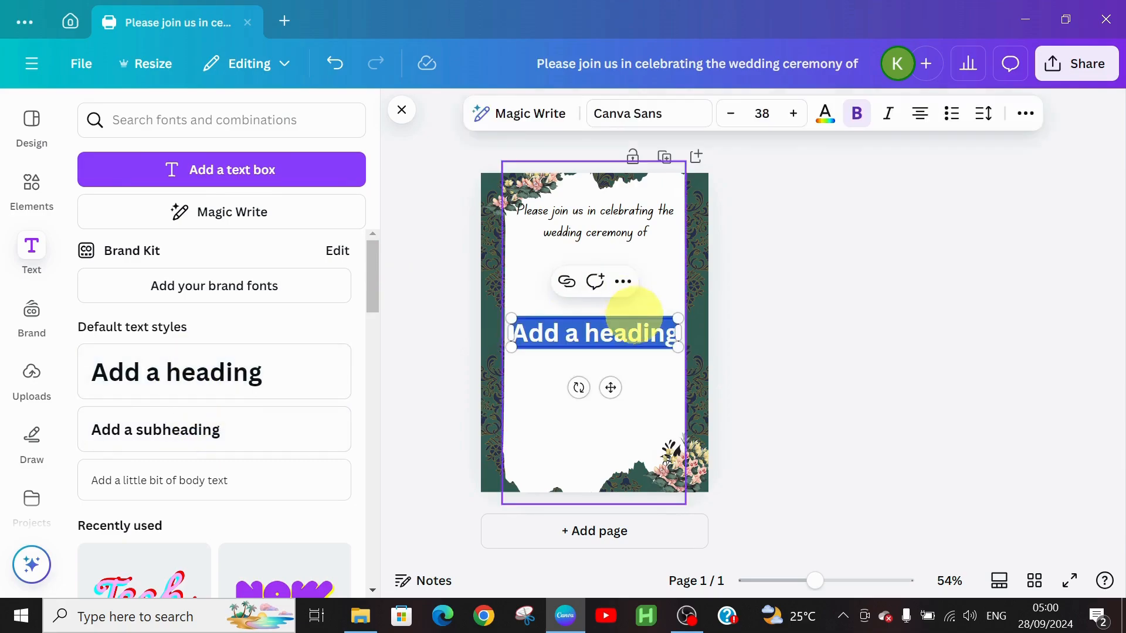
left_click_drag(611, 383, 614, 312)
type("DAV")
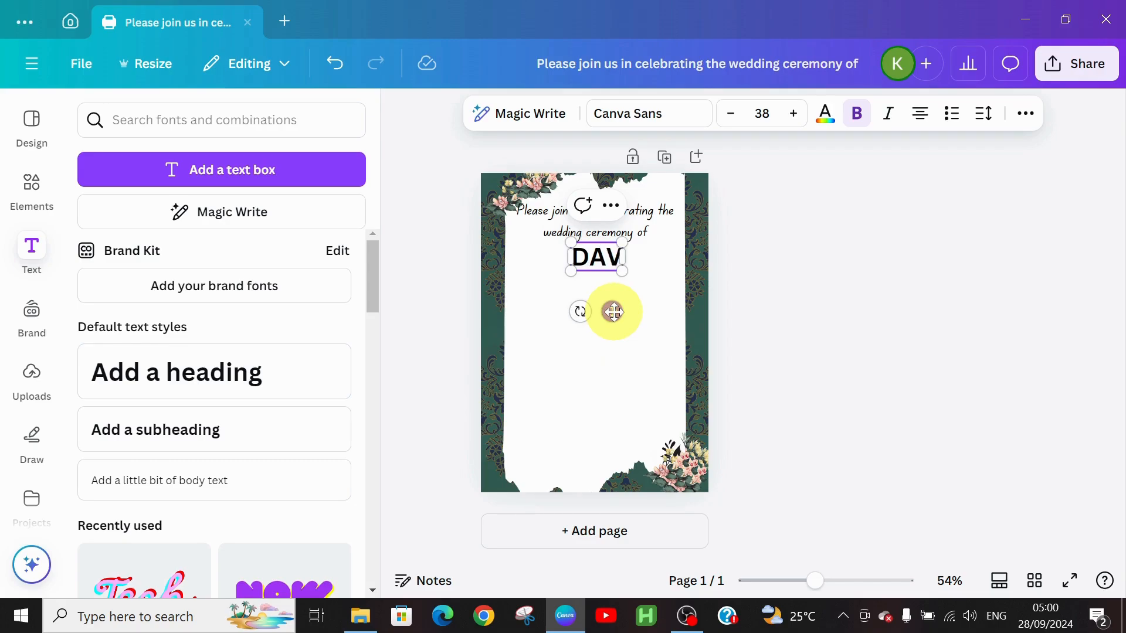
key("BackSpace")
key("BackSpace")
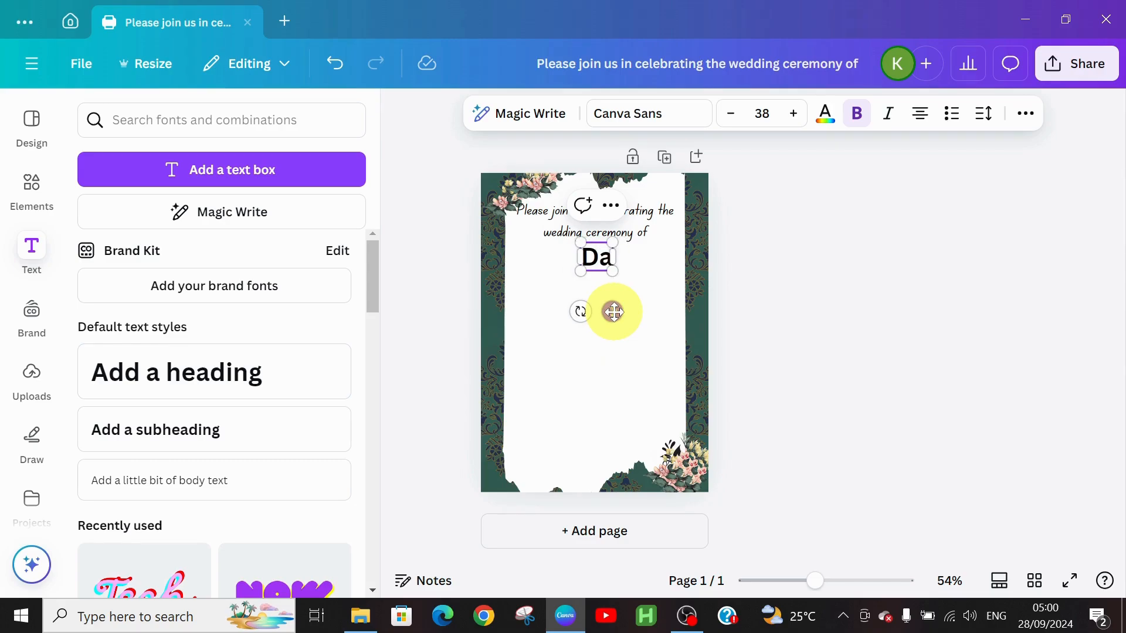
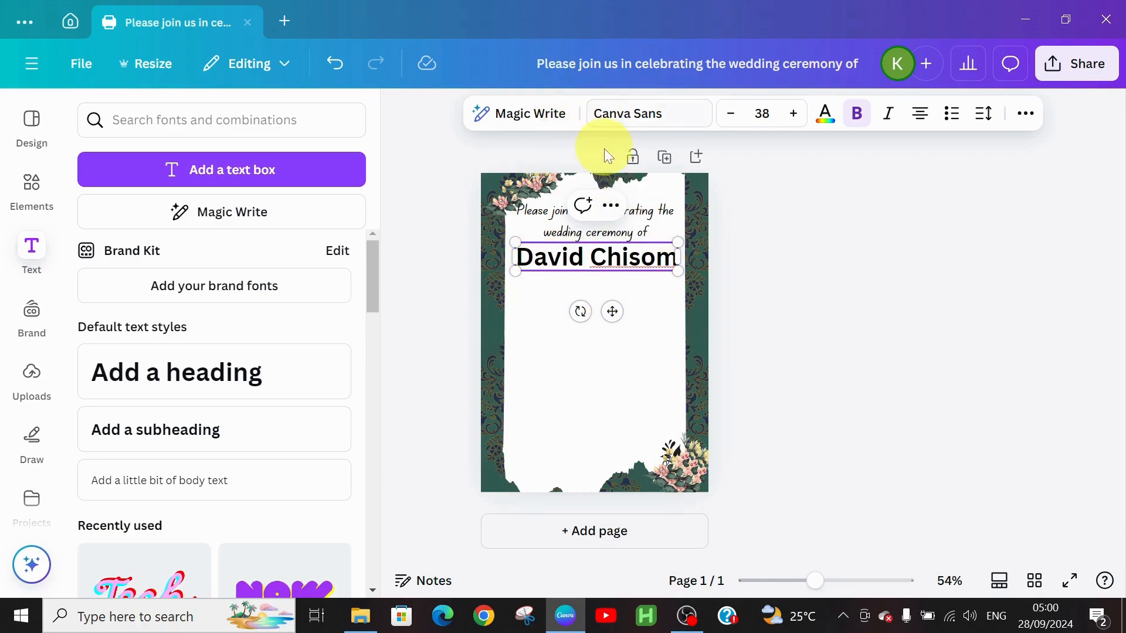
left_click(642, 126)
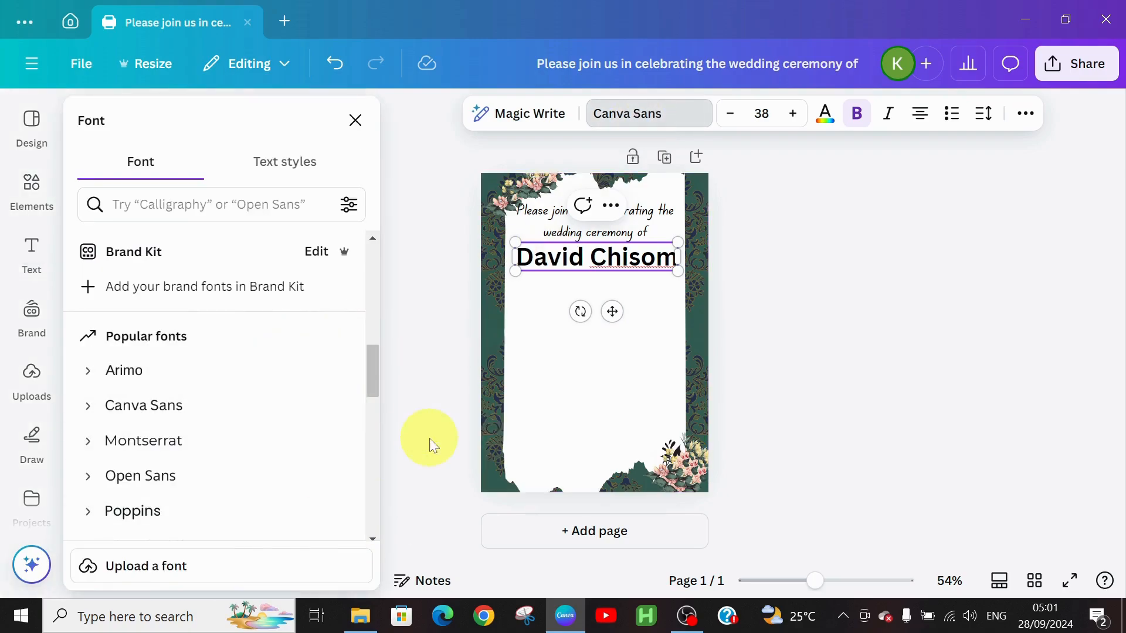
Set the name heading to the Waterlily font at size 40.
left_click(197, 198)
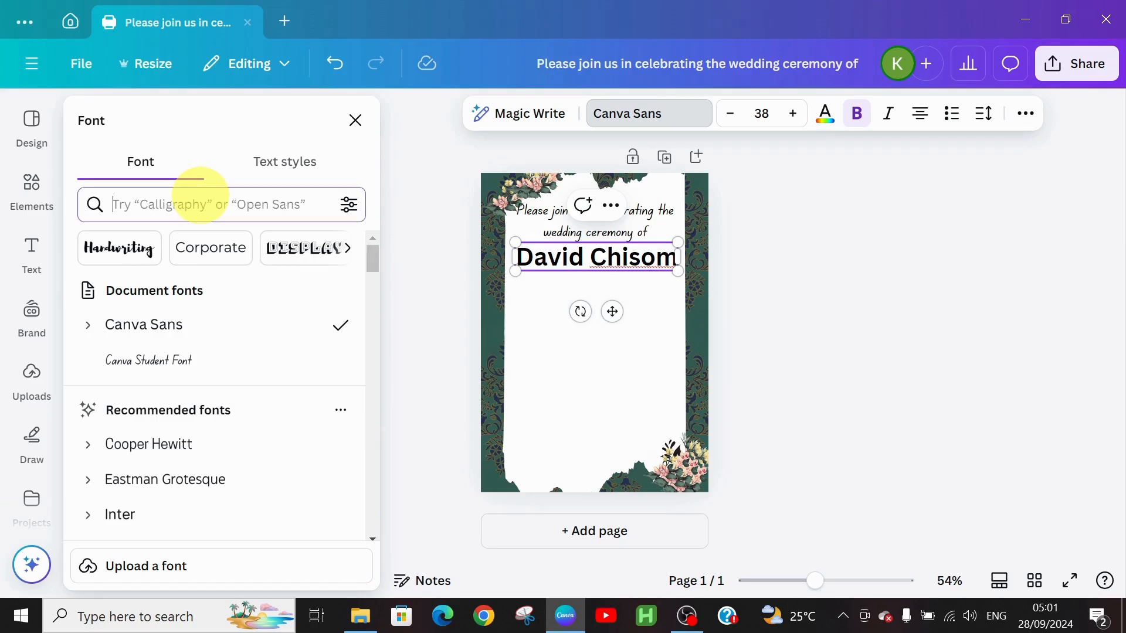
type("water")
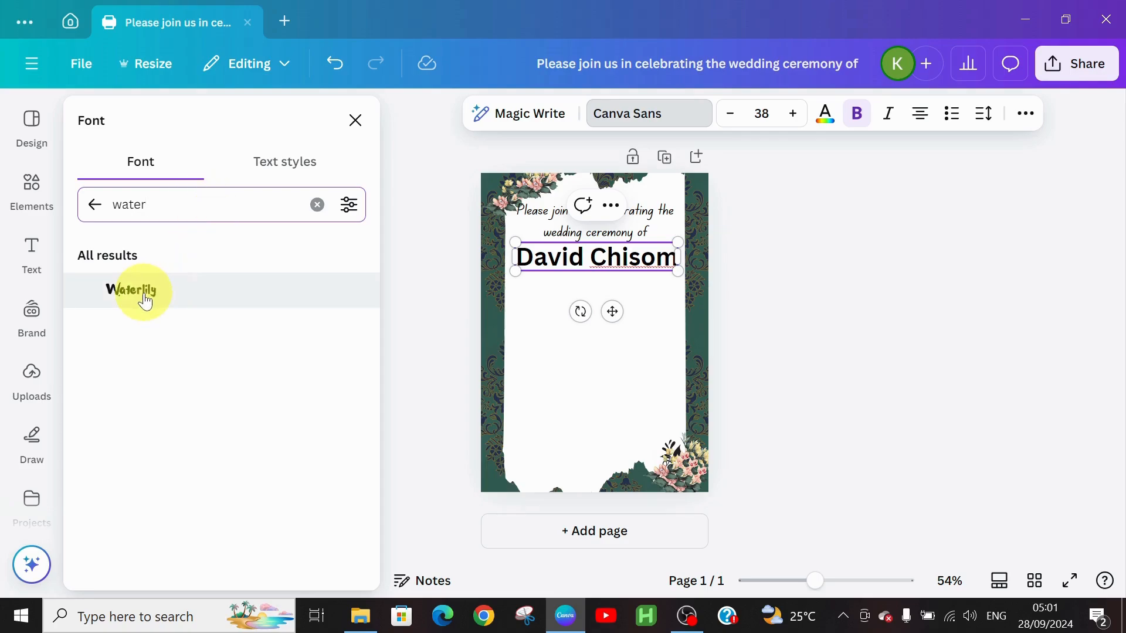
left_click(145, 300)
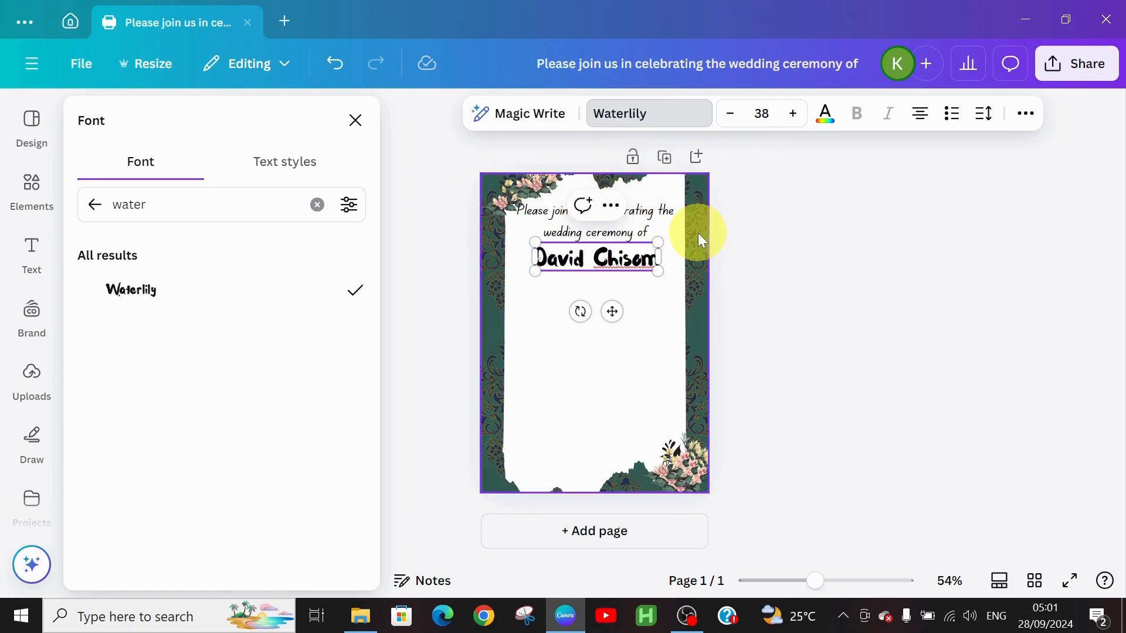
left_click(736, 118)
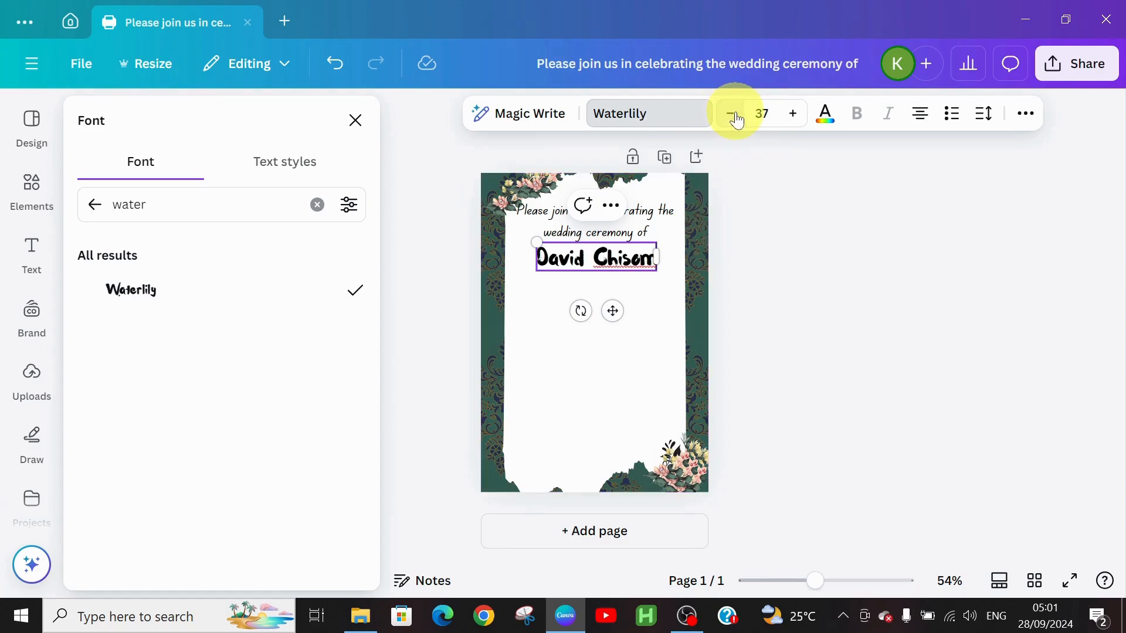
left_click(791, 117)
left_click(791, 117)
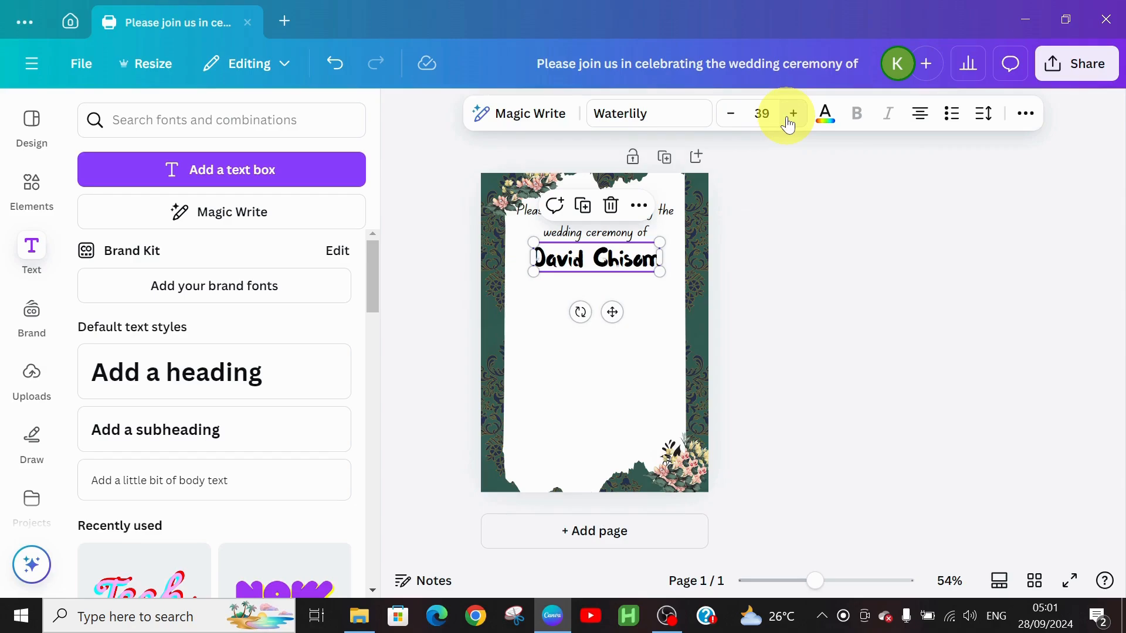
left_click(791, 118)
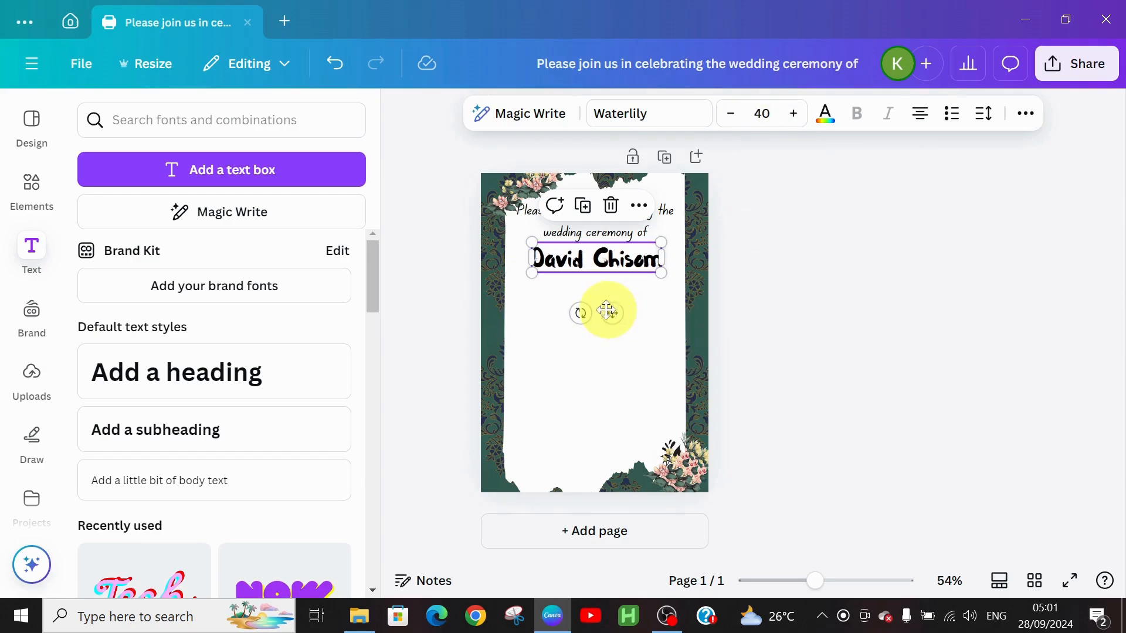
left_click(573, 395)
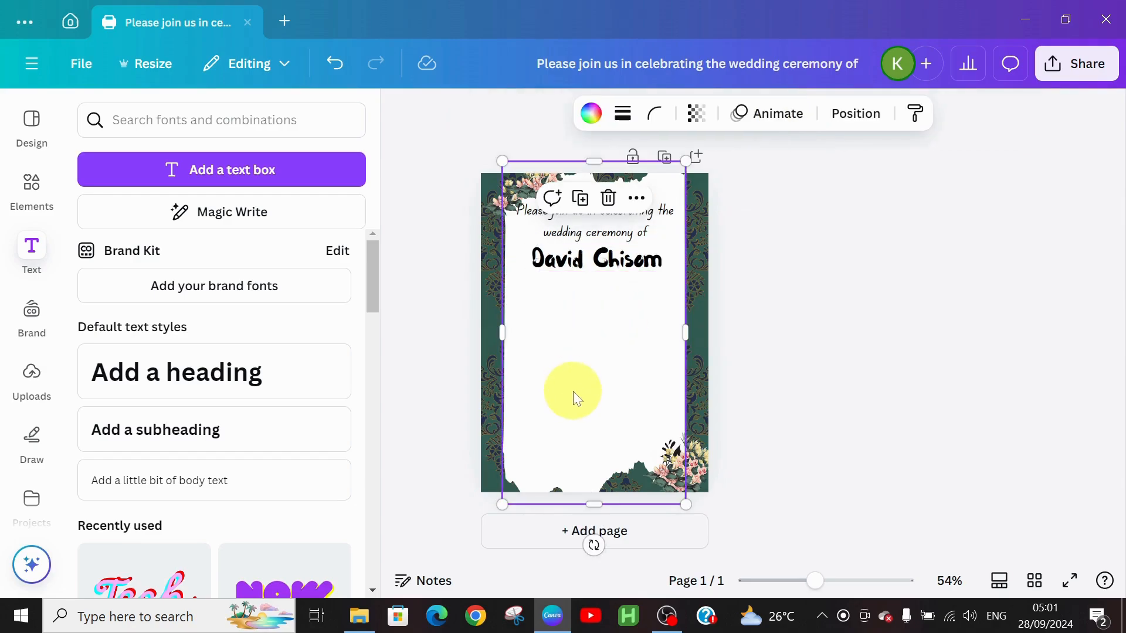
left_click(584, 261)
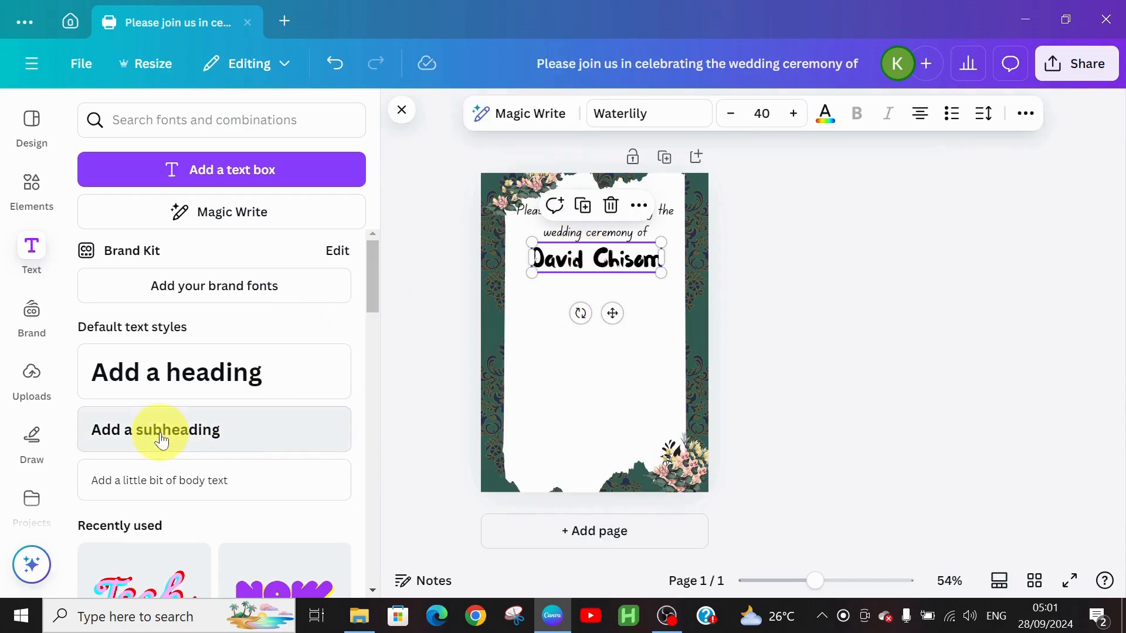
Add a small body text box for the word 'and' just below the name.
left_click(181, 494)
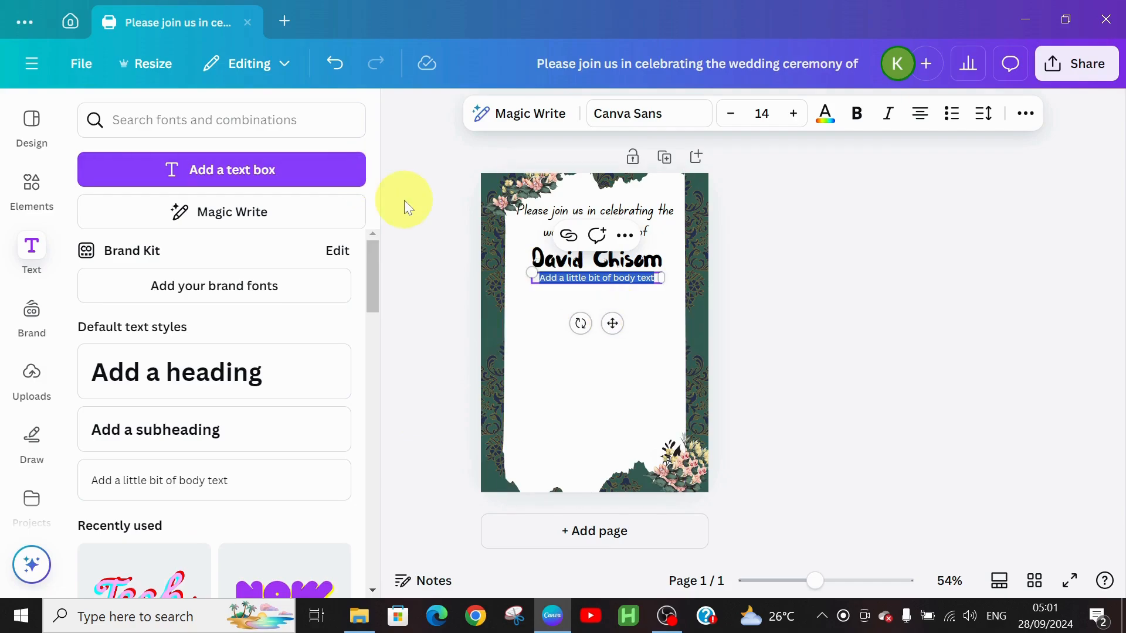
type("and")
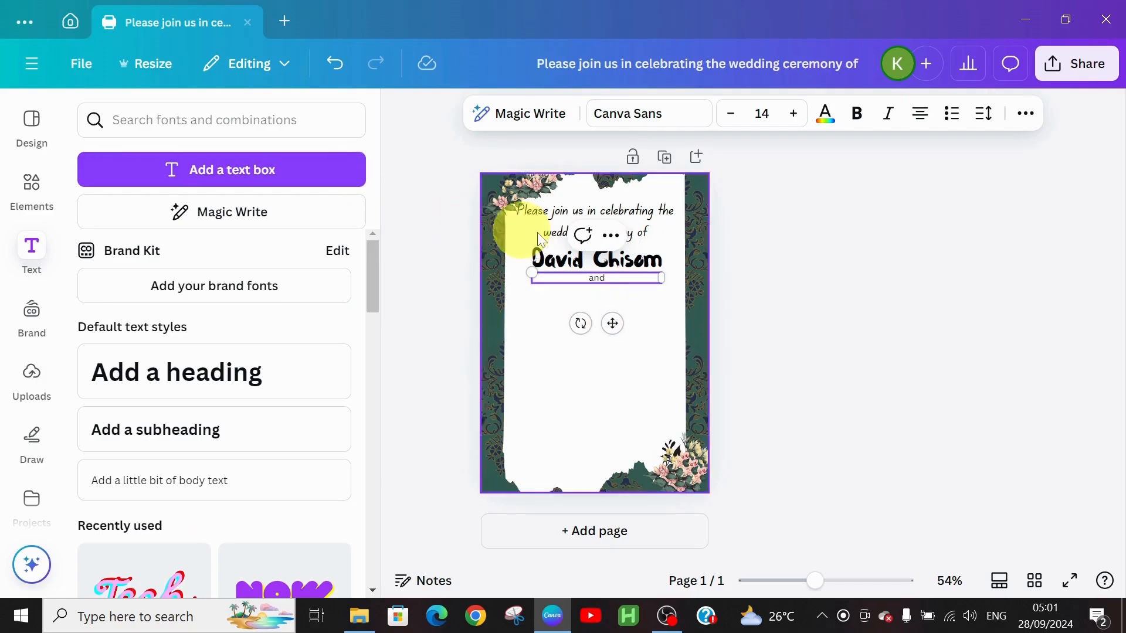
left_click_drag(615, 323, 608, 330)
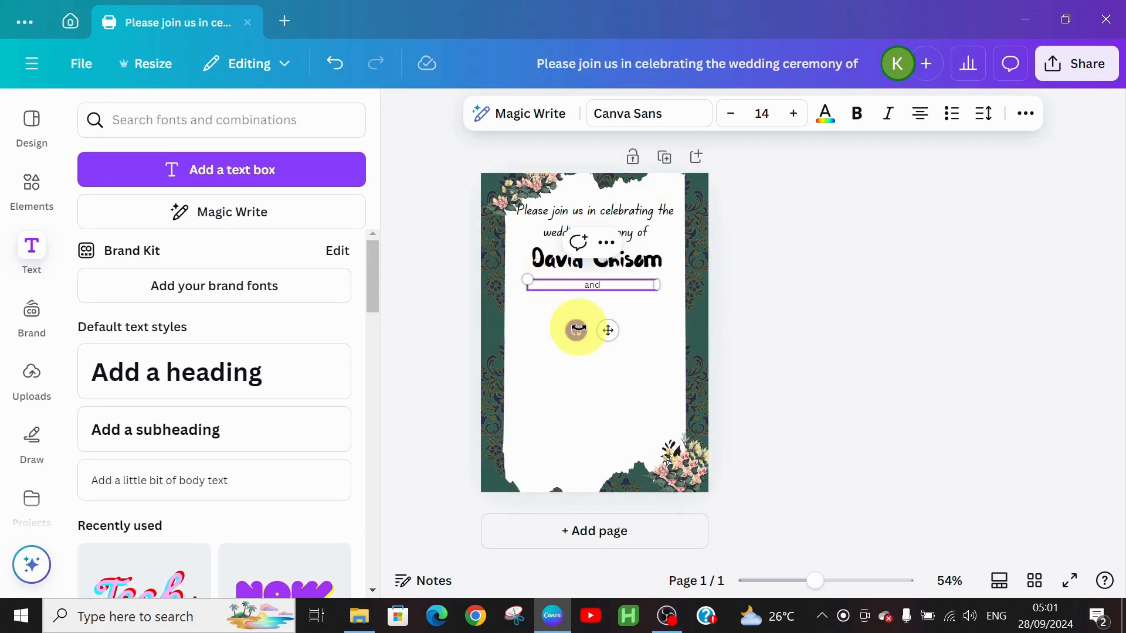
Set the 'and' text to Biro Script Plus at size 19 and shift it slightly lower.
left_click(690, 113)
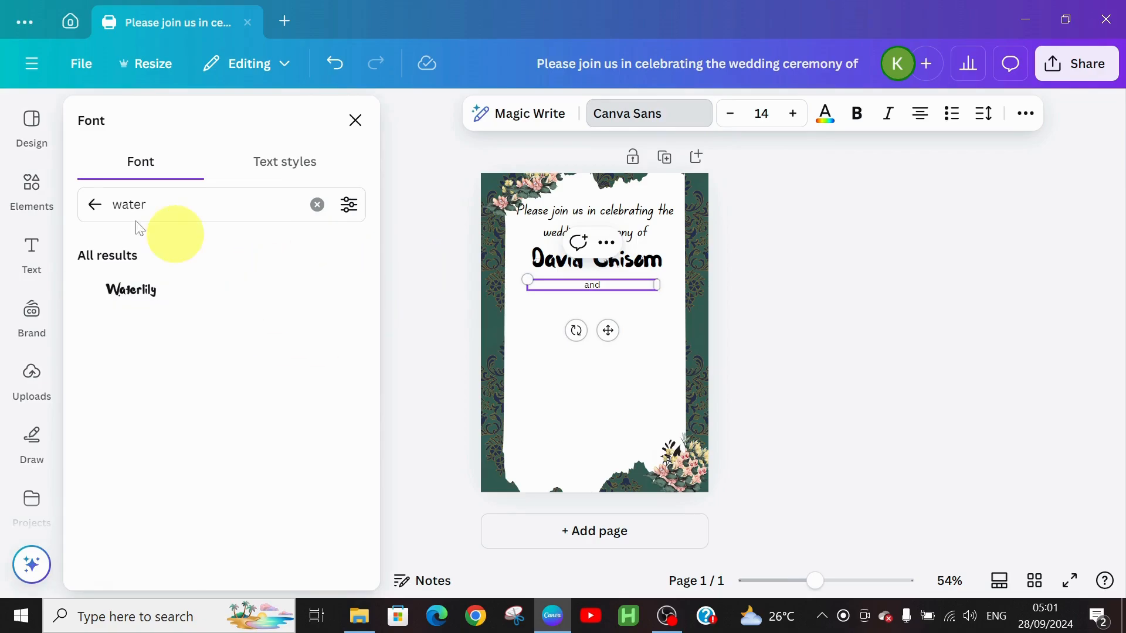
left_click(94, 204)
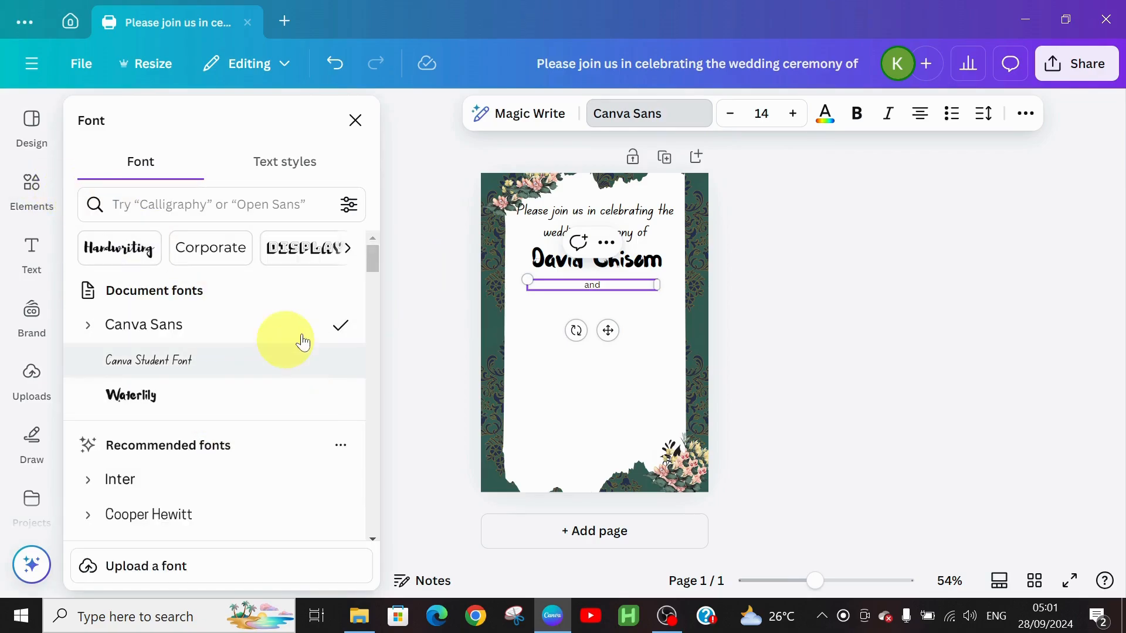
left_click_drag(368, 258, 368, 266)
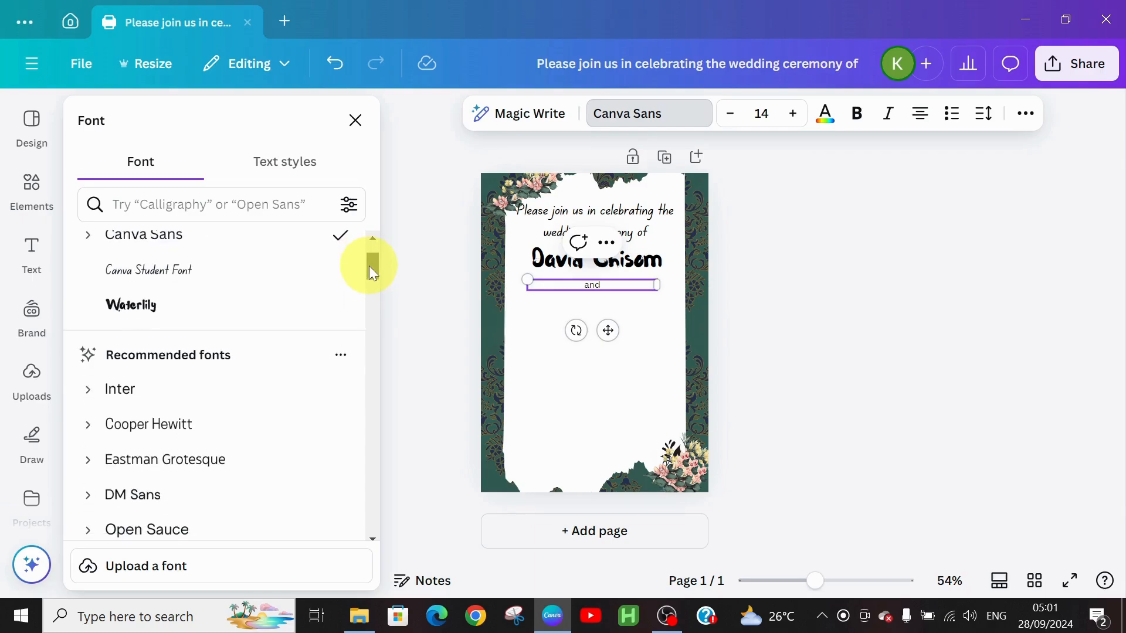
scroll(143, 294, "down", 4)
left_click(143, 294)
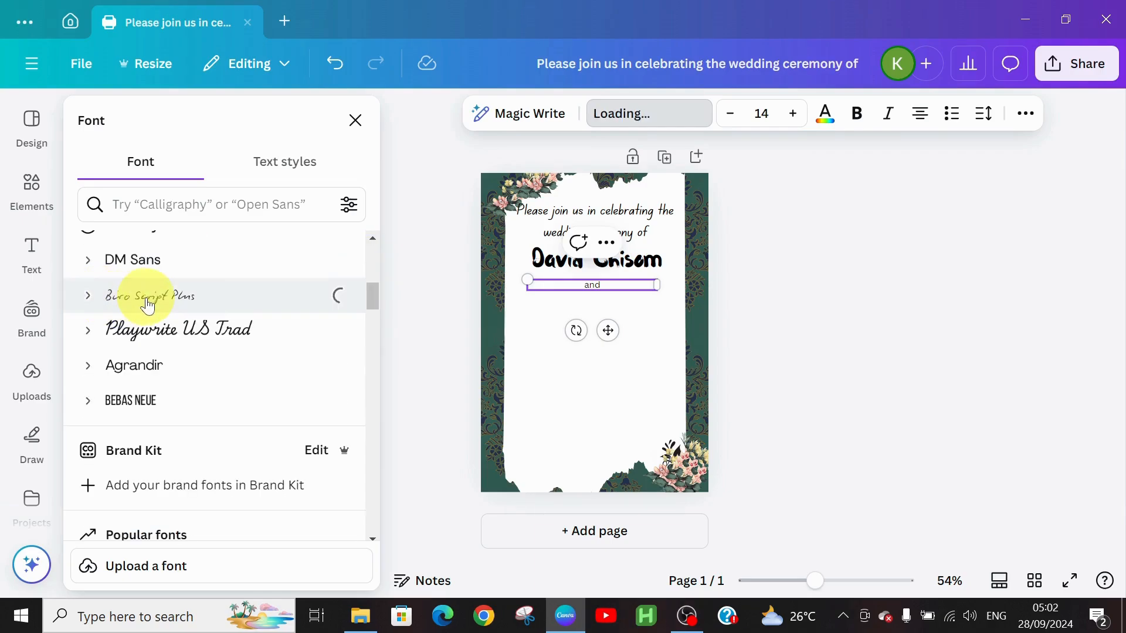
left_click(797, 115)
left_click(796, 115)
left_click(796, 115)
left_click(795, 115)
left_click(795, 115)
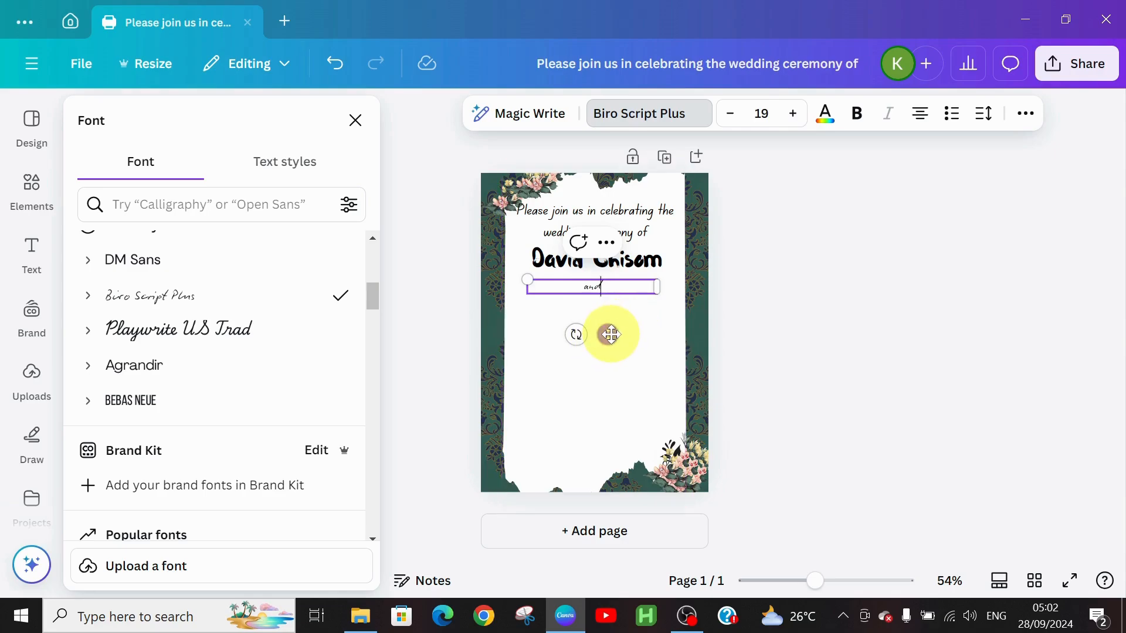
left_click_drag(611, 334, 614, 335)
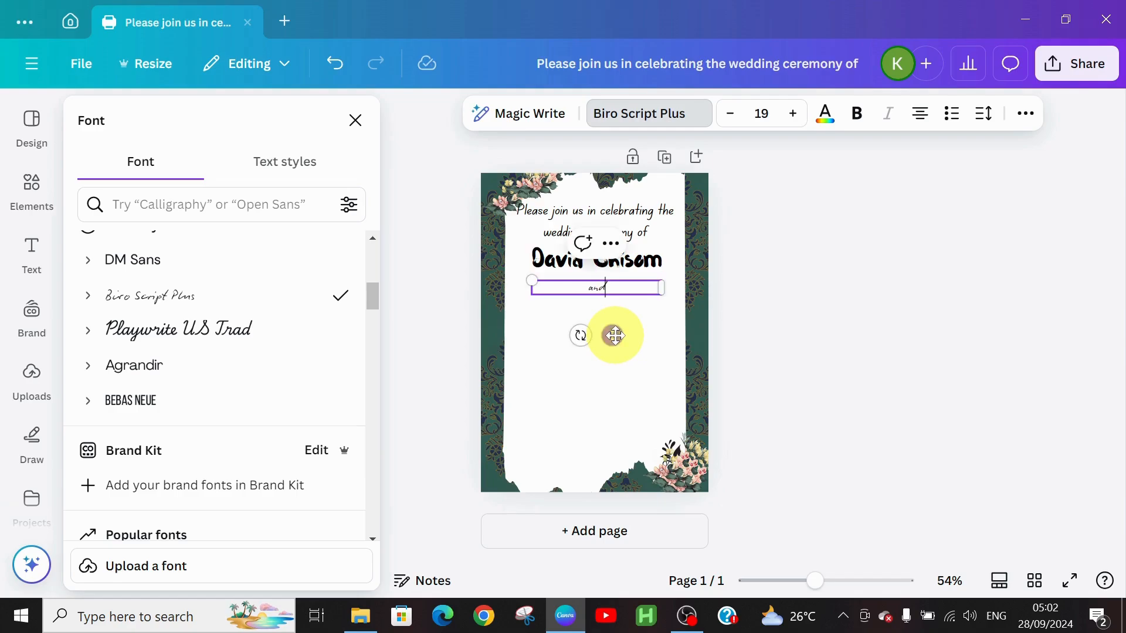
left_click(574, 391)
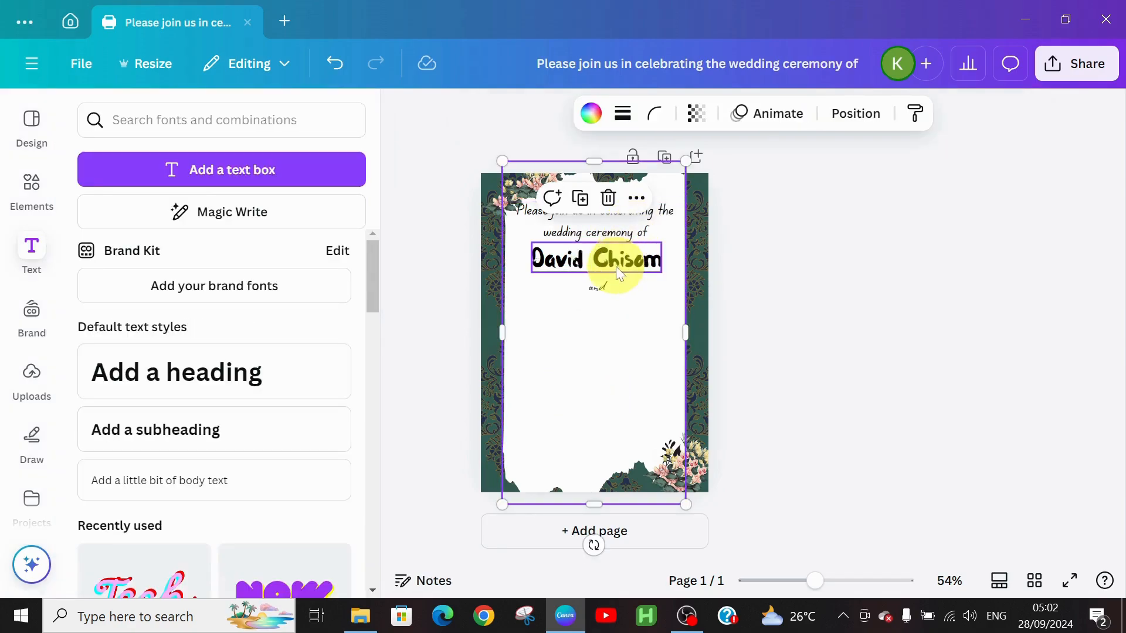
Duplicate the Waterlily name line below 'and' and recentre 'and' between the two names.
left_click(619, 262)
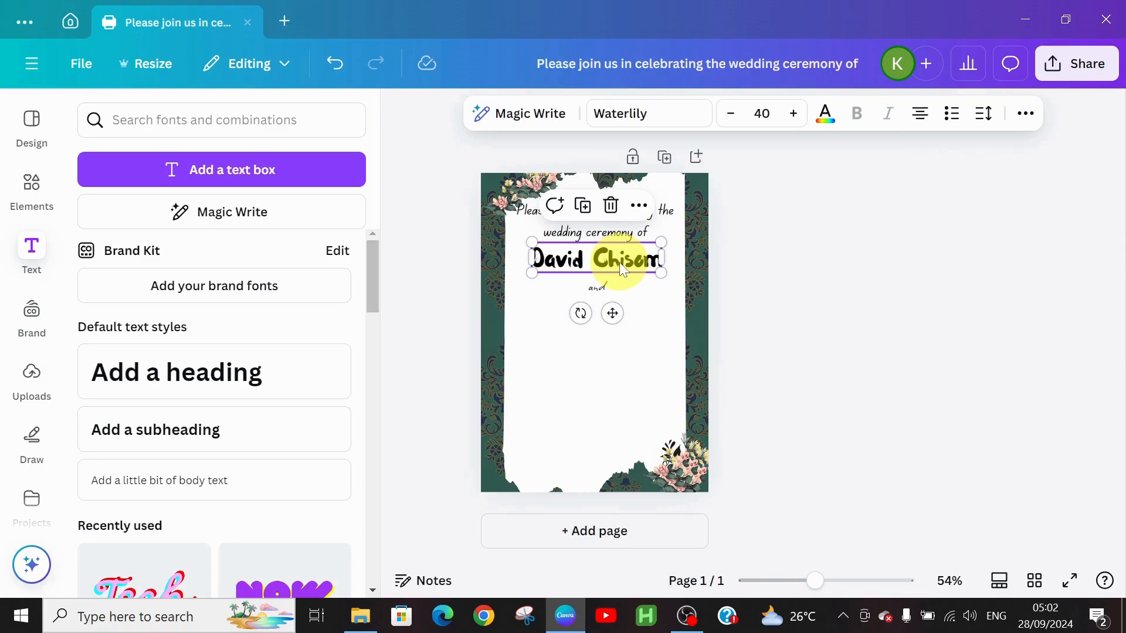
double_click(623, 269)
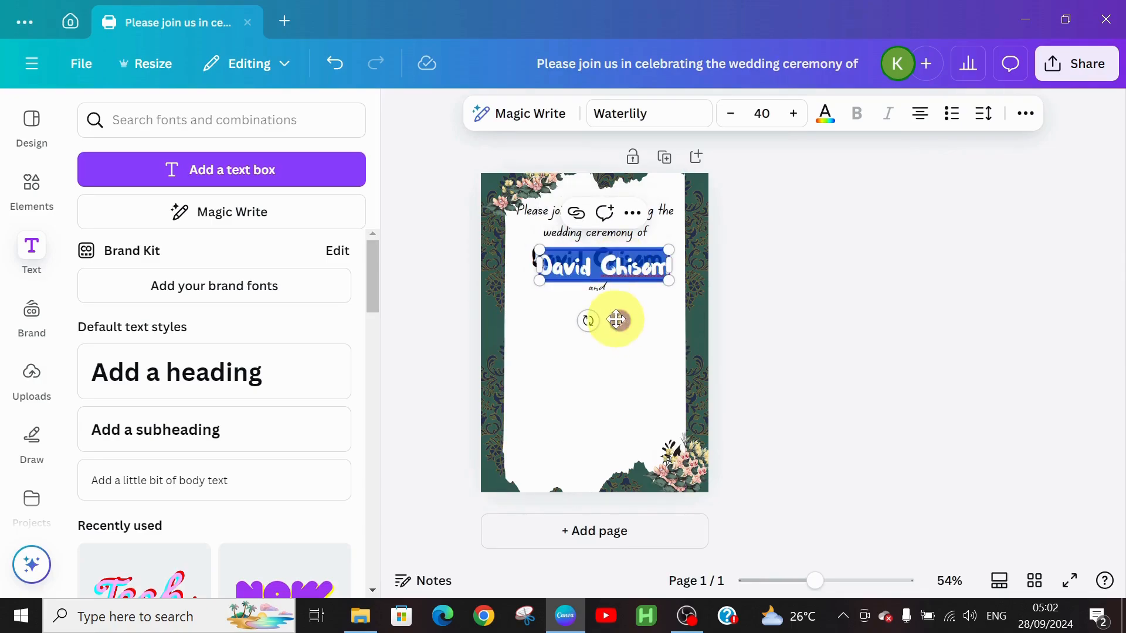
left_click_drag(623, 320, 618, 361)
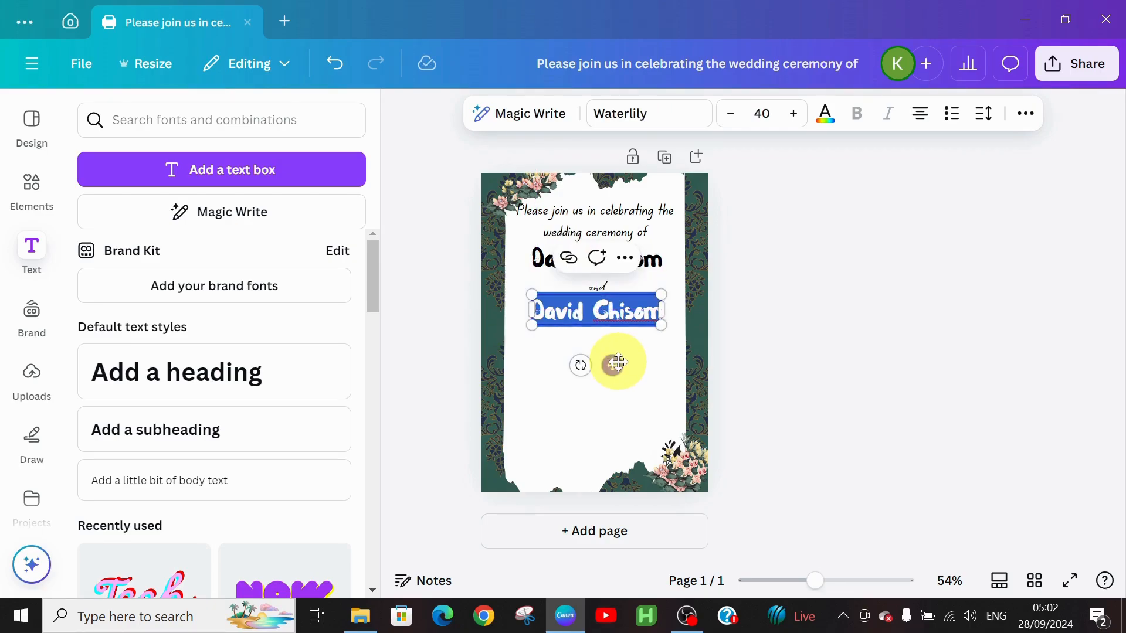
left_click(591, 286)
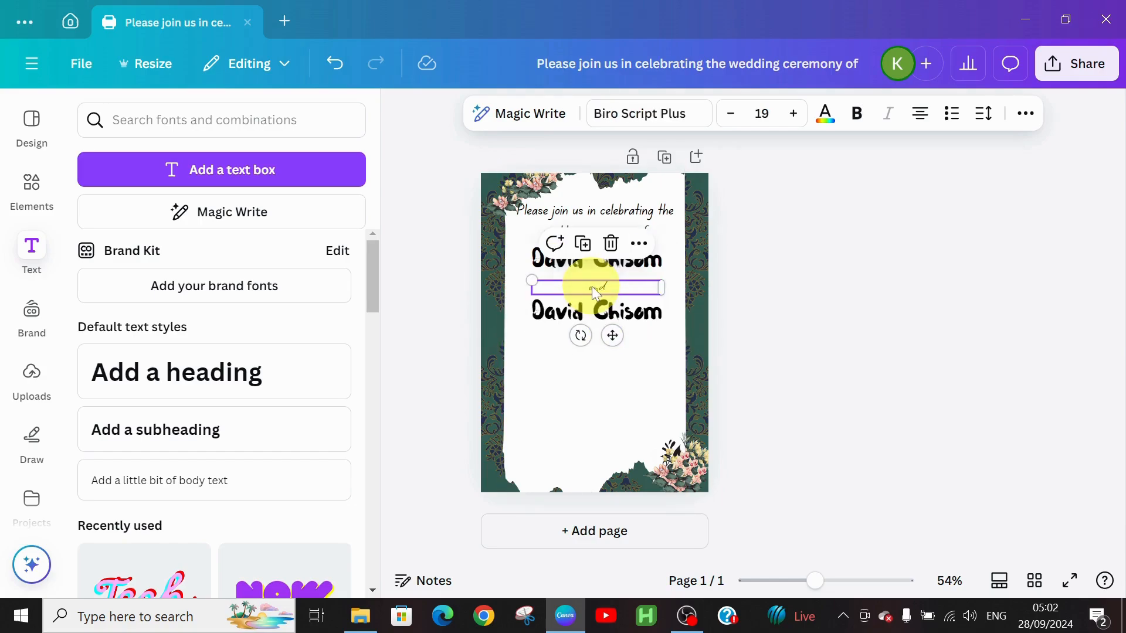
left_click_drag(592, 286, 591, 287)
left_click(568, 312)
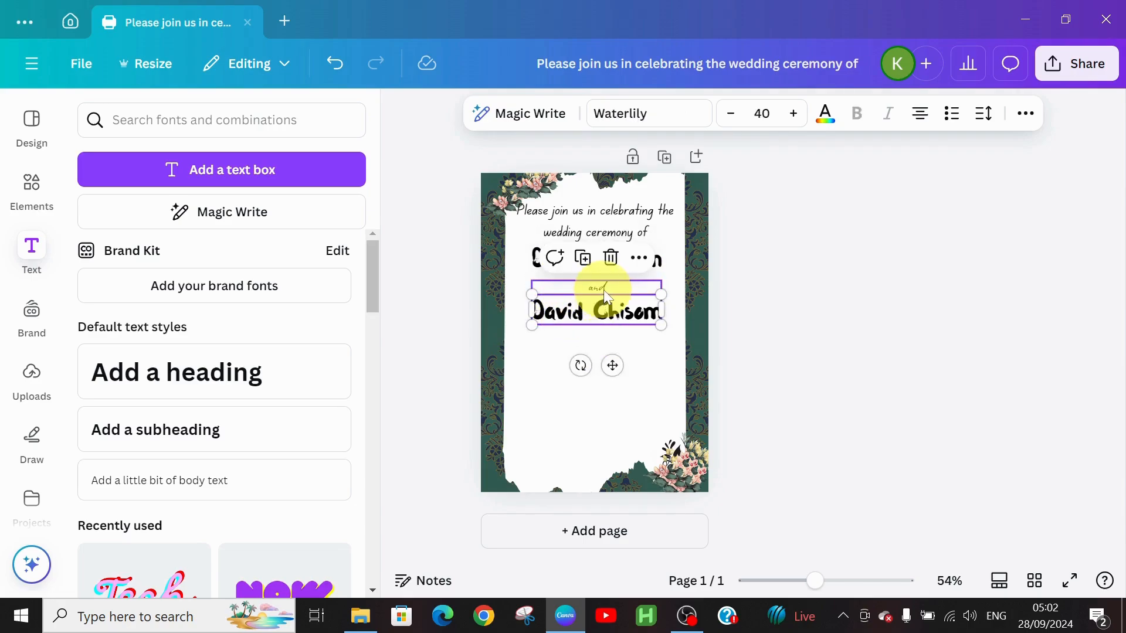
left_click(603, 288)
left_click_drag(603, 288, 599, 283)
Replace the upper name line's text with the second partner's full name.
left_click(585, 316)
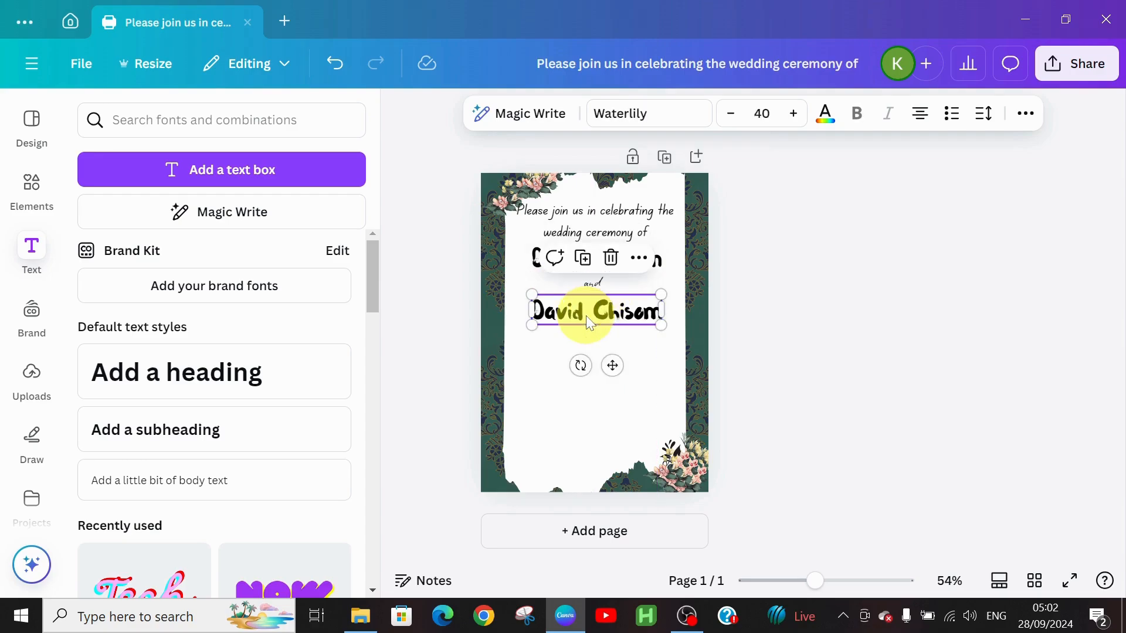
left_click(598, 428)
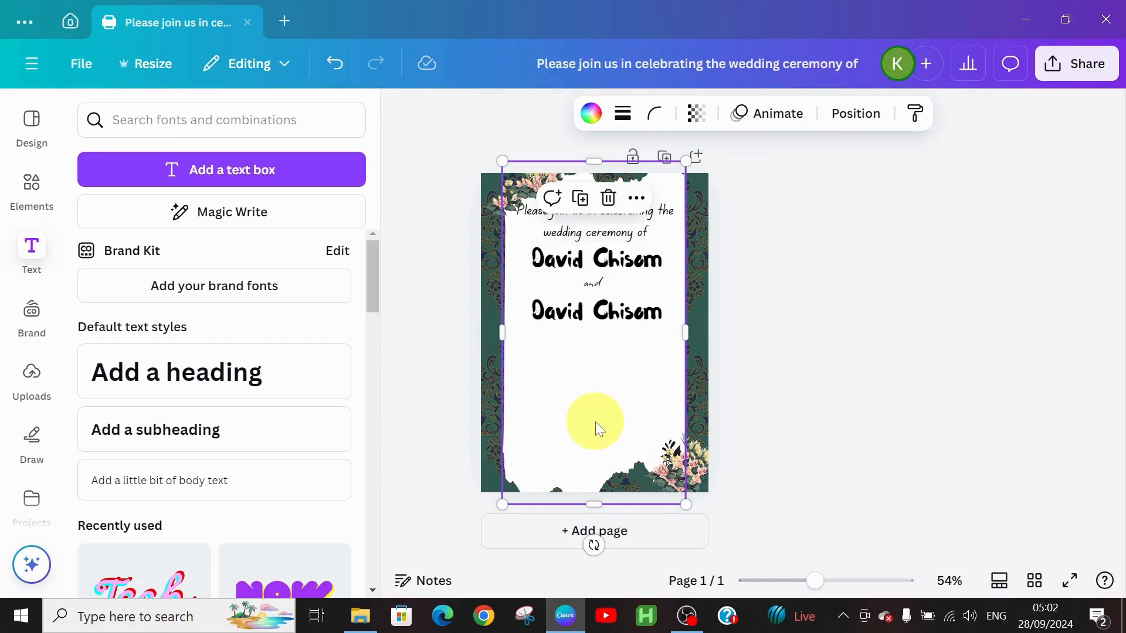
double_click(605, 300)
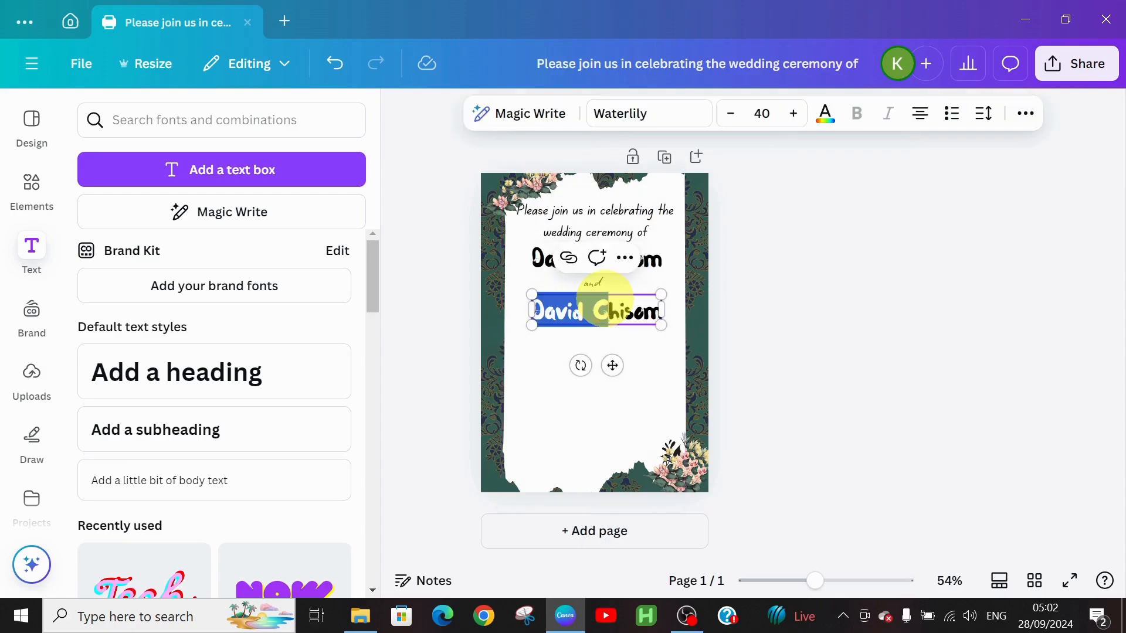
left_click(605, 300)
double_click(605, 300)
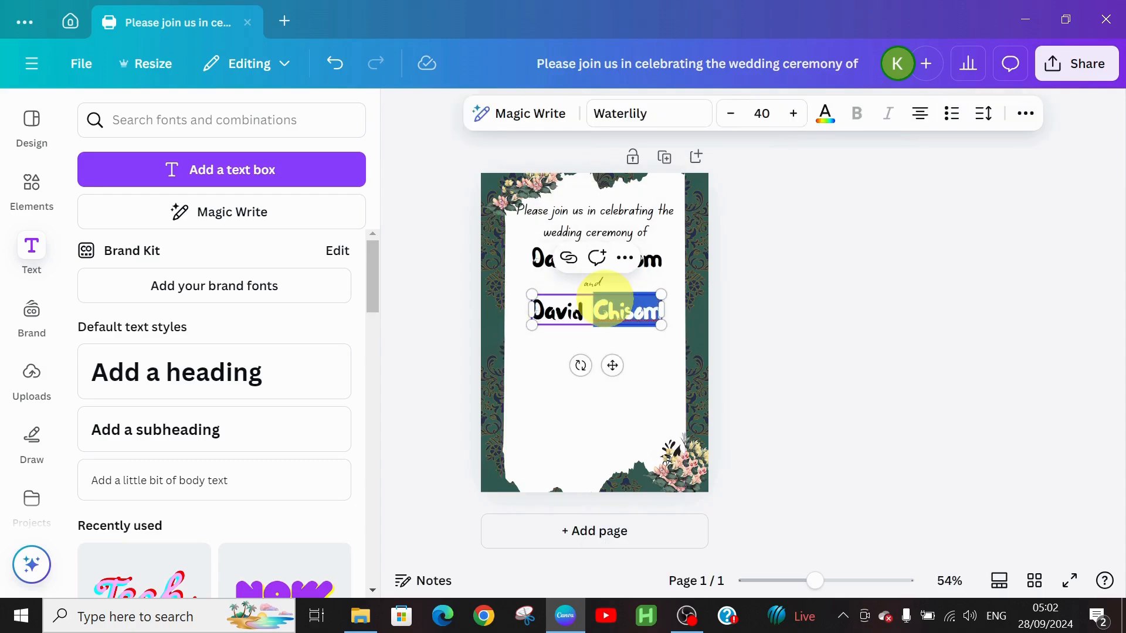
left_click(545, 265)
double_click(545, 265)
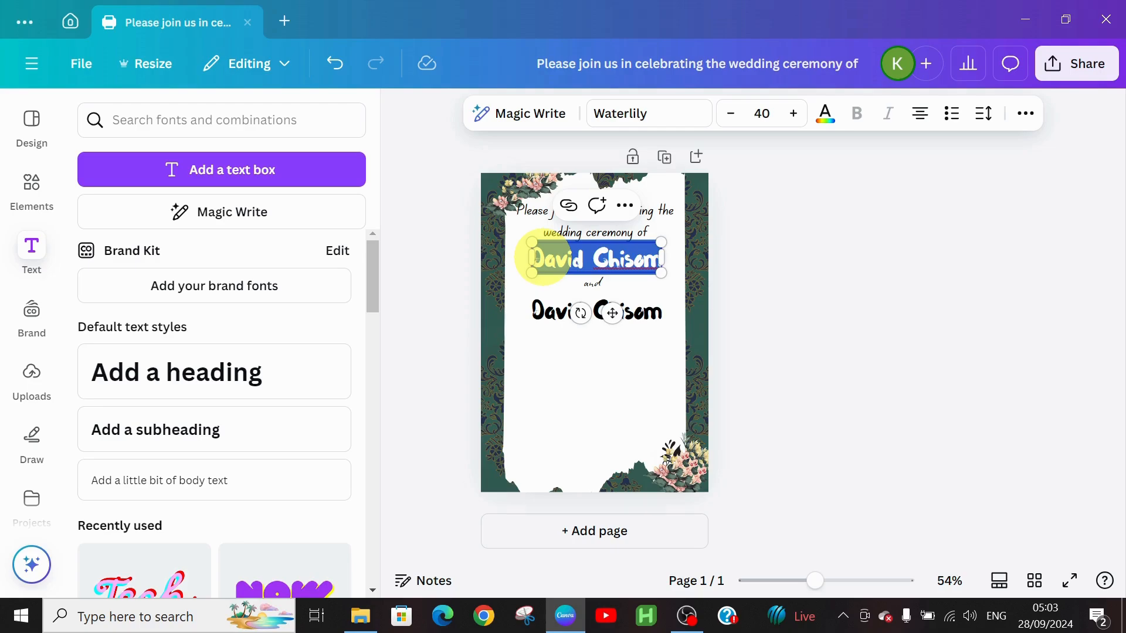
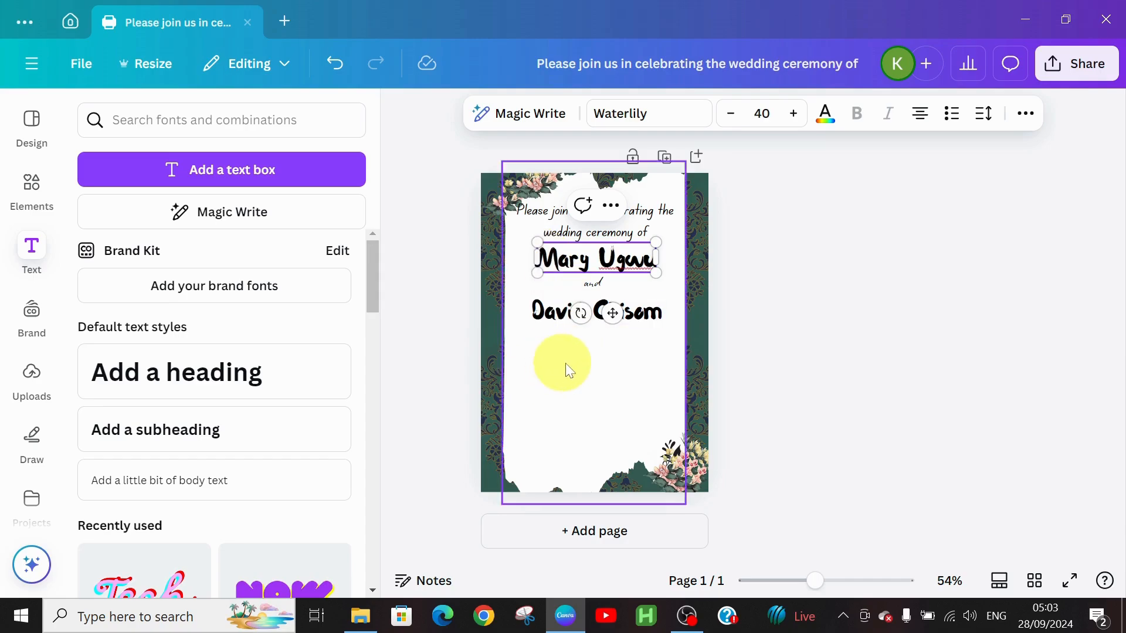
left_click(592, 377)
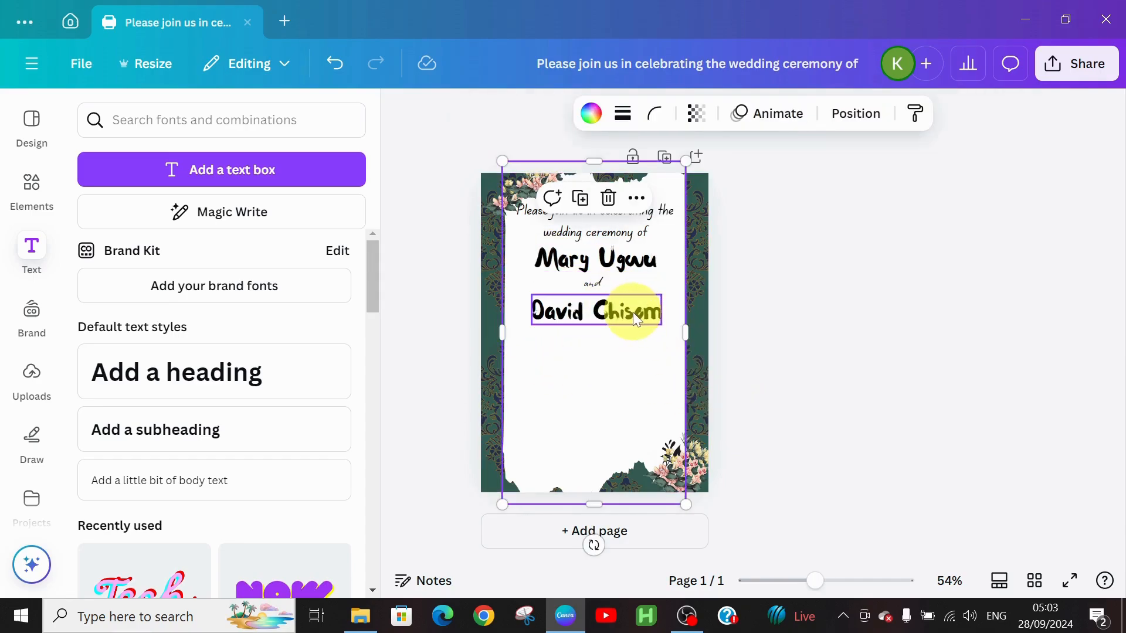
Centre the lower name line beneath 'and'.
left_click(635, 317)
left_click_drag(635, 317, 638, 310)
left_click(579, 423)
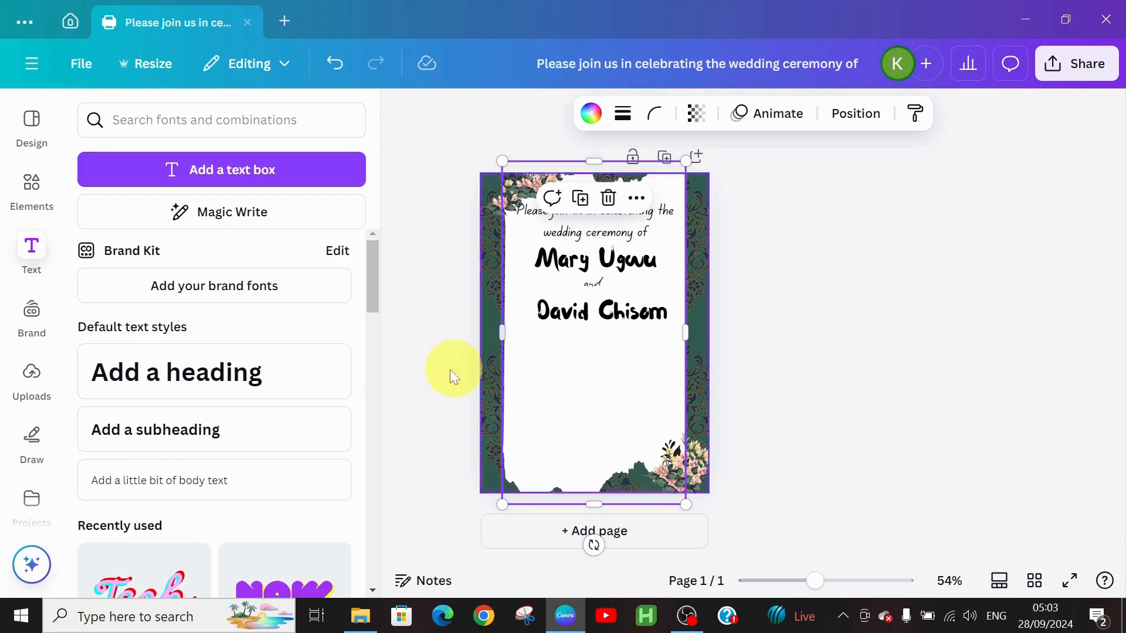
Add a plain straight line from the Elements 'line' search beneath the second name.
left_click(32, 196)
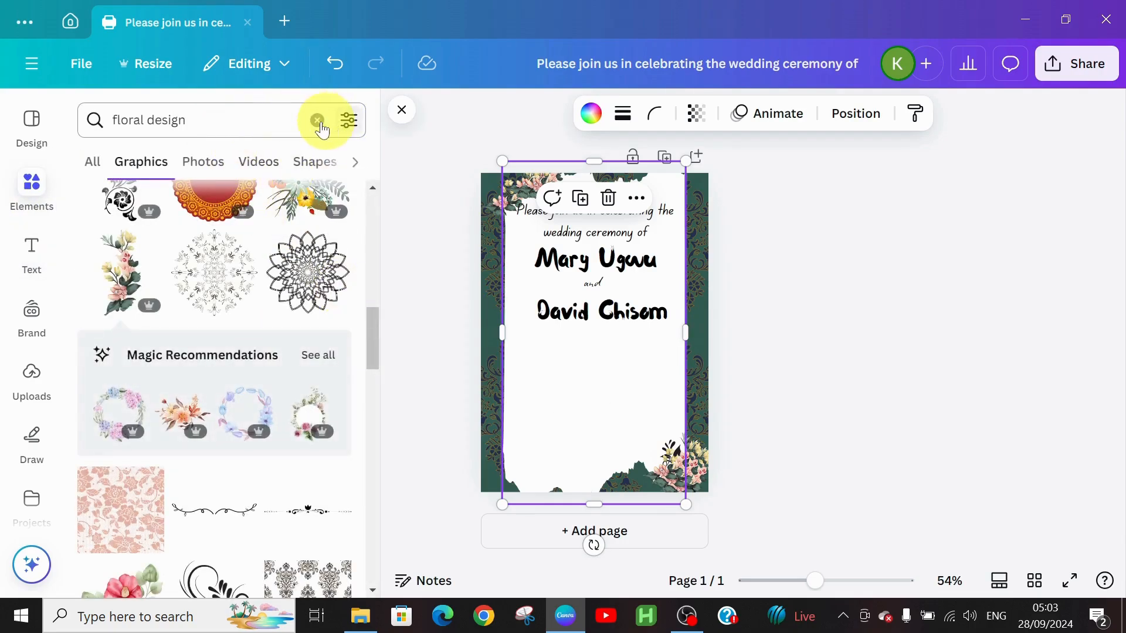
left_click(317, 121)
left_click(214, 119)
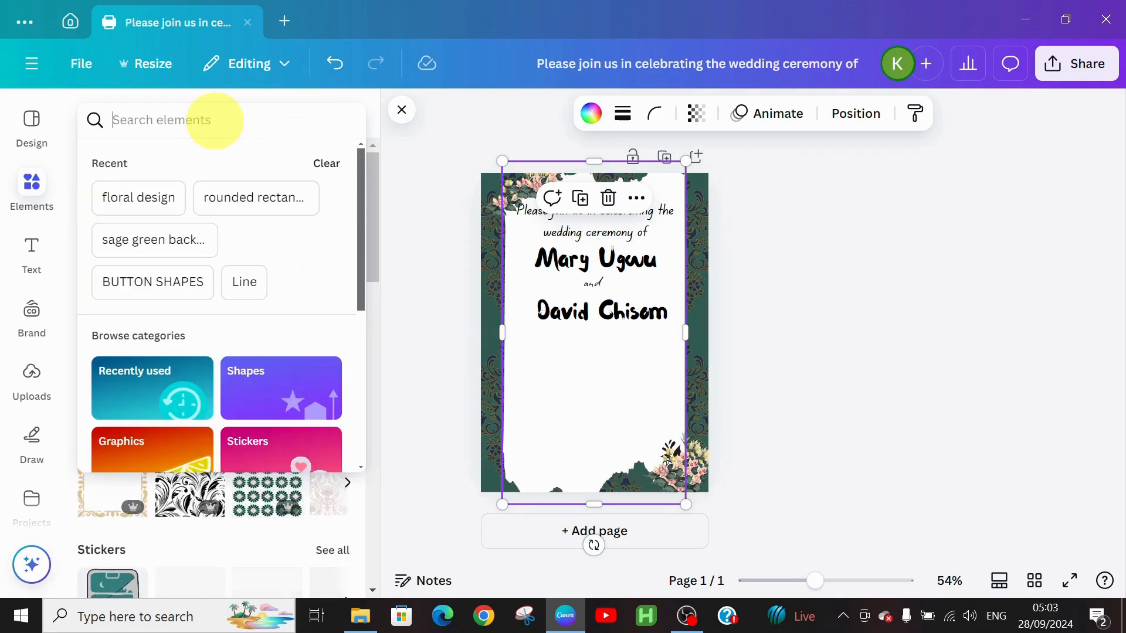
type("lin")
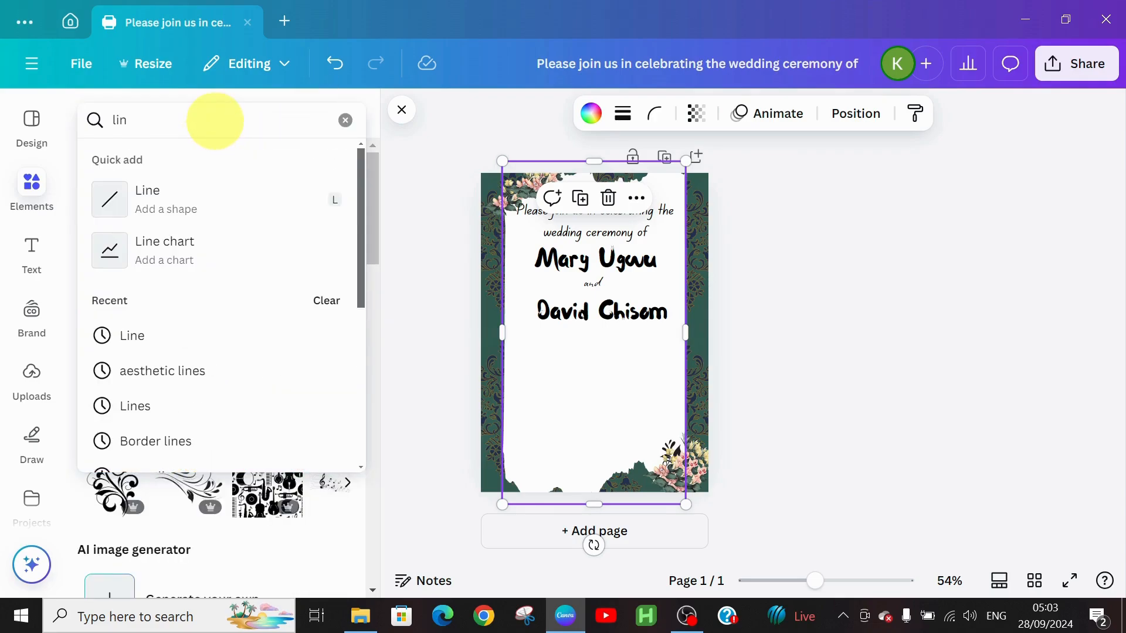
type("e")
key("Return")
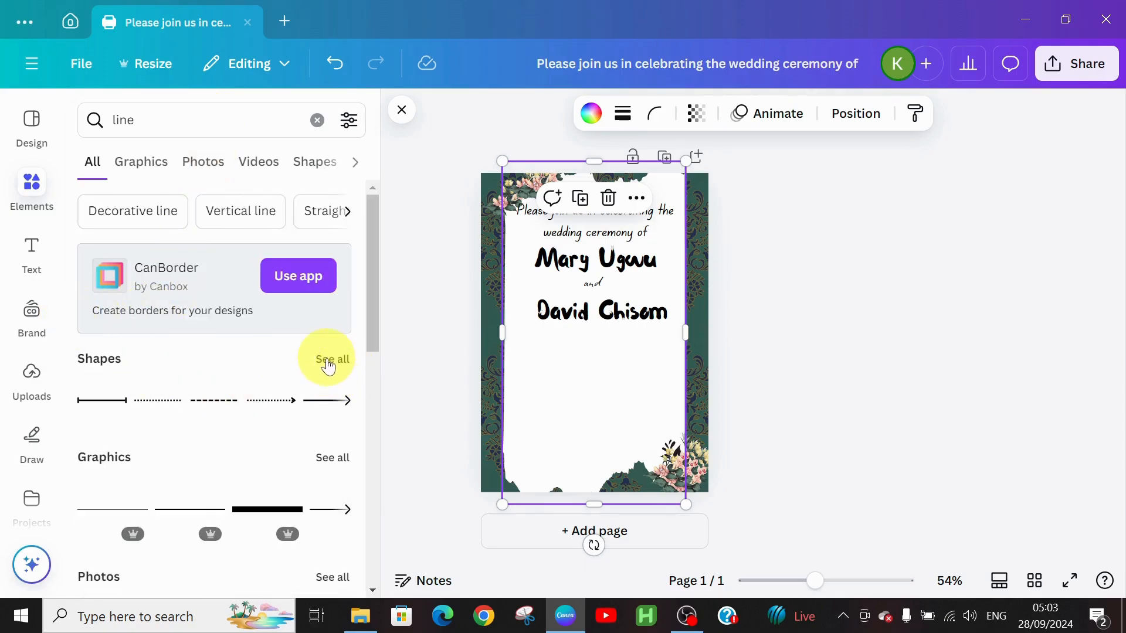
left_click(327, 357)
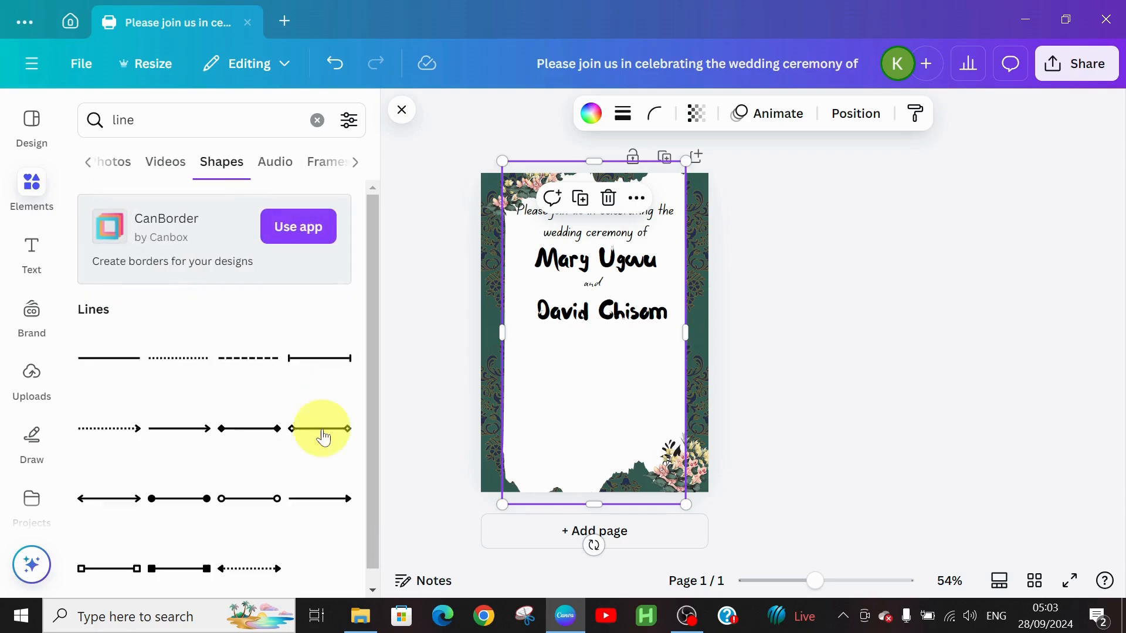
left_click(111, 357)
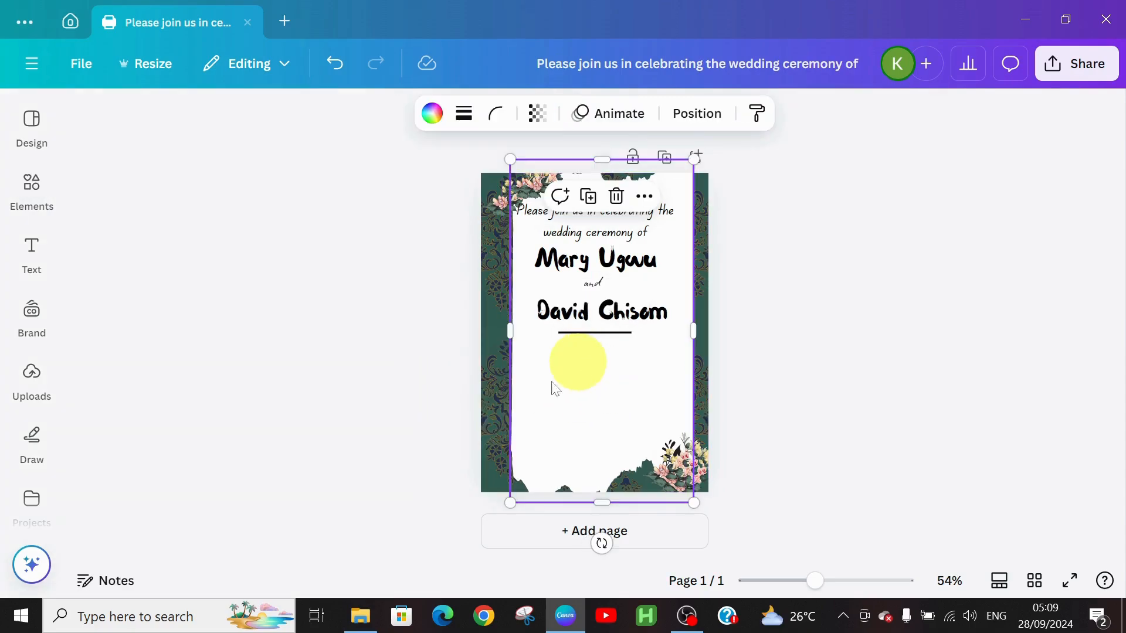
left_click(35, 258)
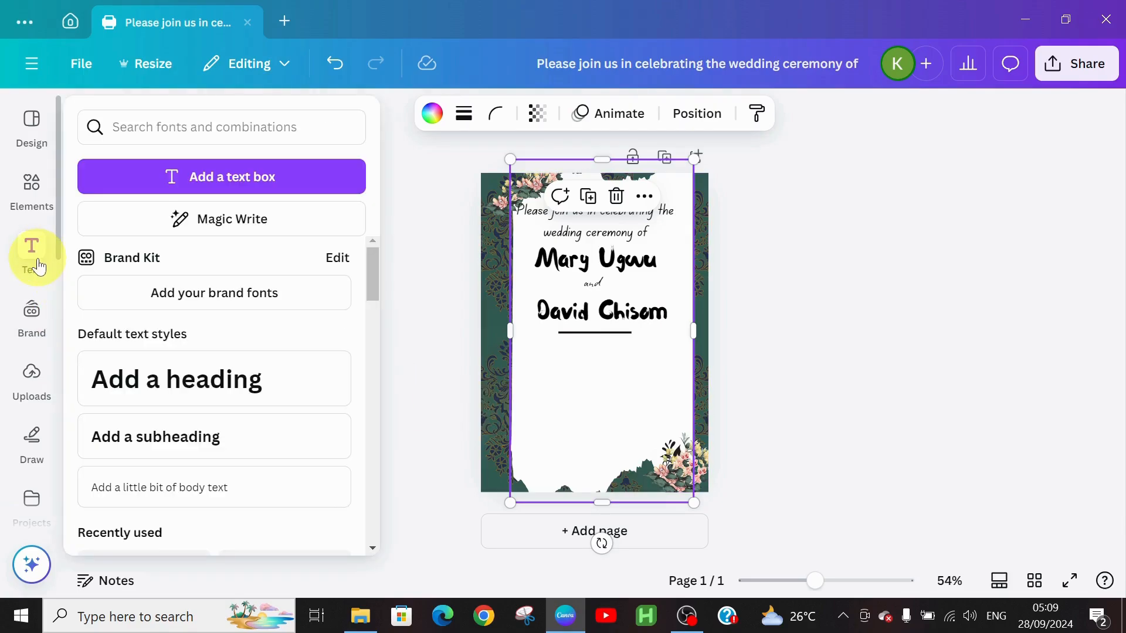
Add a subheading below the divider that reads '21st Dec 2024'.
left_click(172, 422)
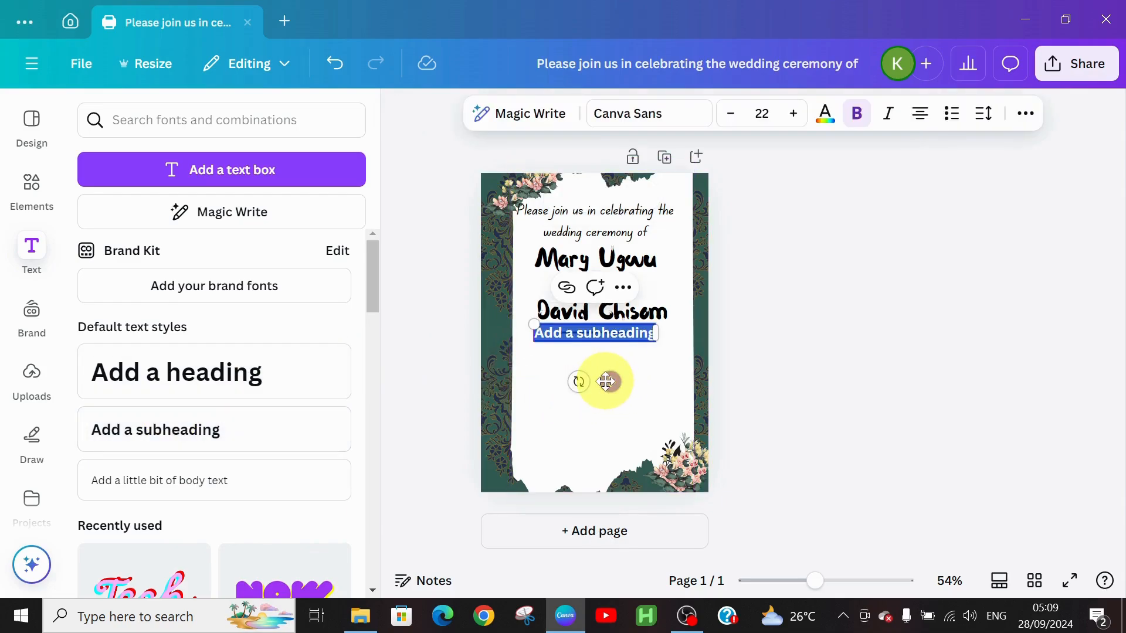
left_click_drag(606, 382, 611, 400)
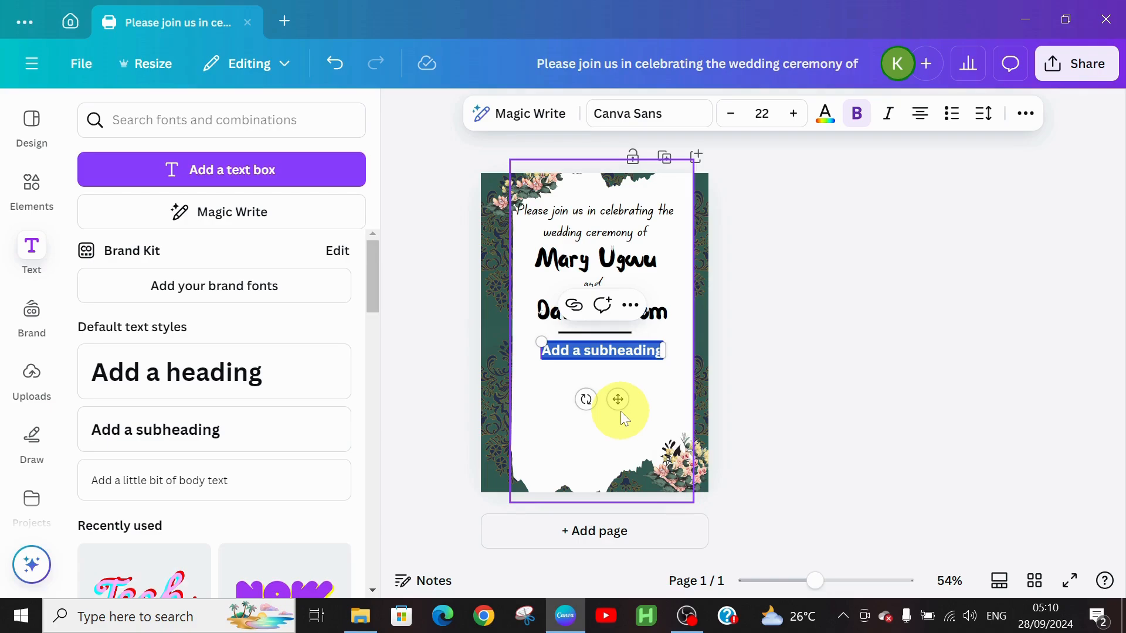
type("2")
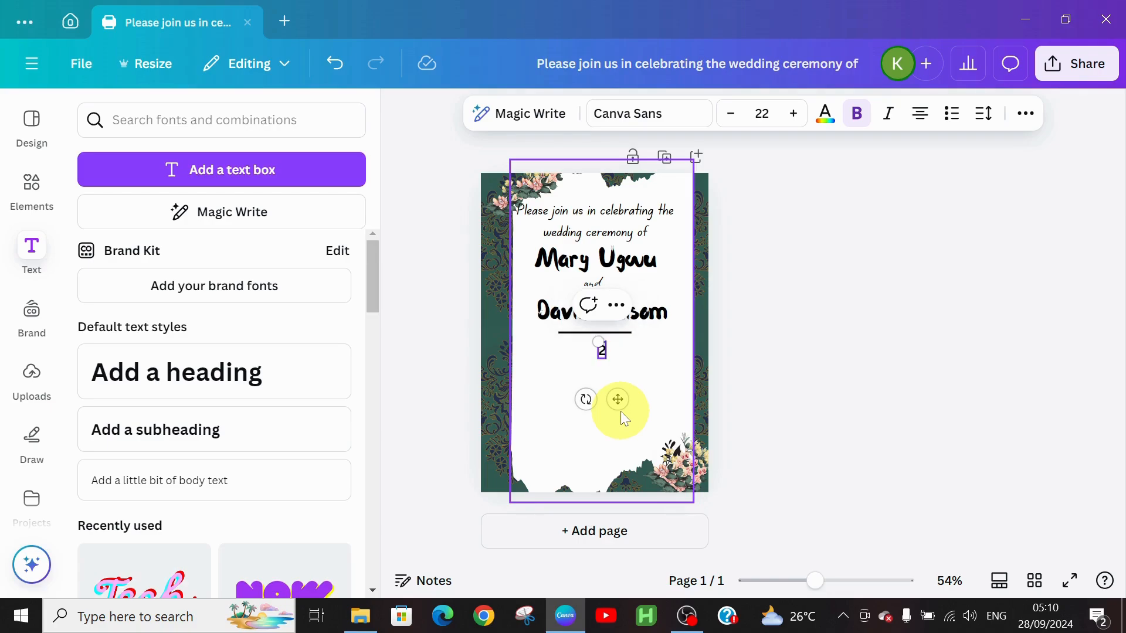
type("1st Dec")
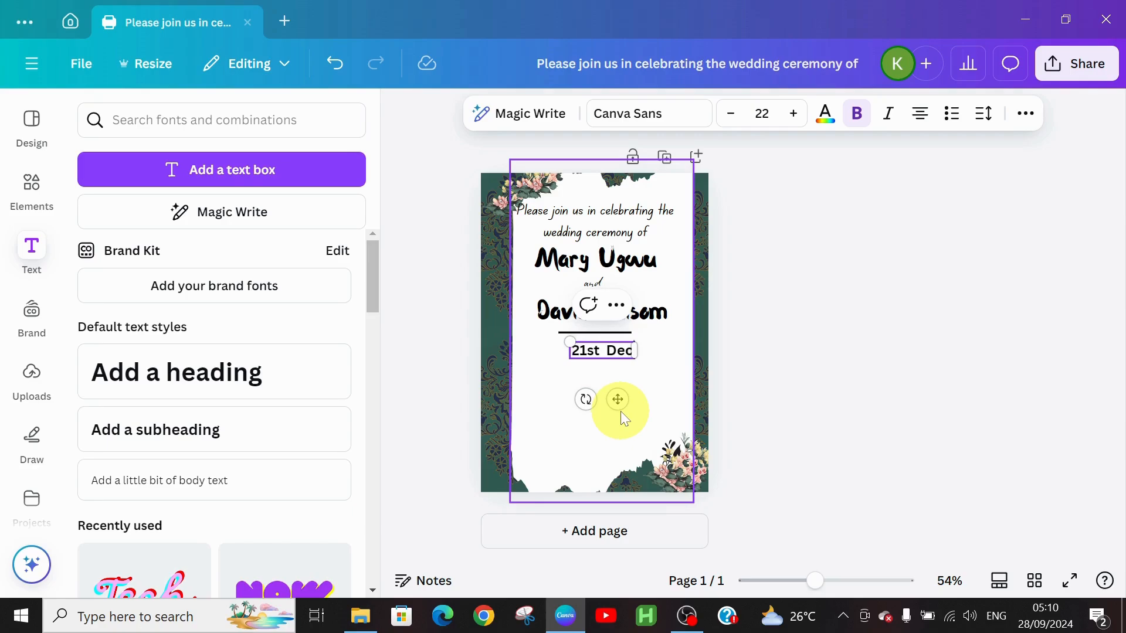
type(" 20124")
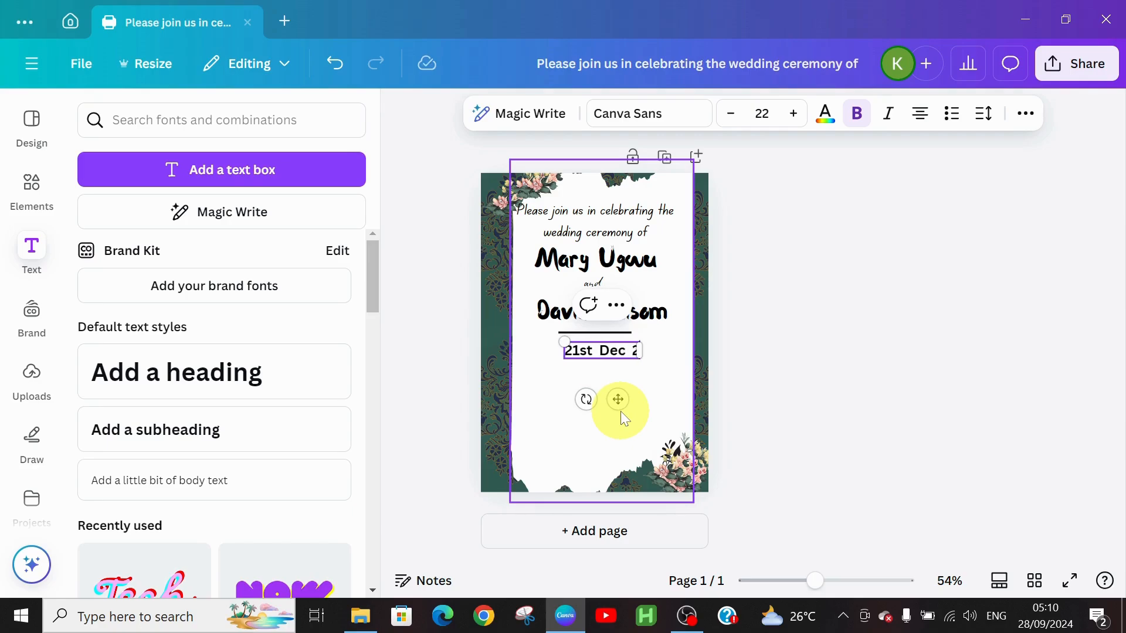
key("BackSpace")
key("BackSpace")
key("BackSpace")
type("24")
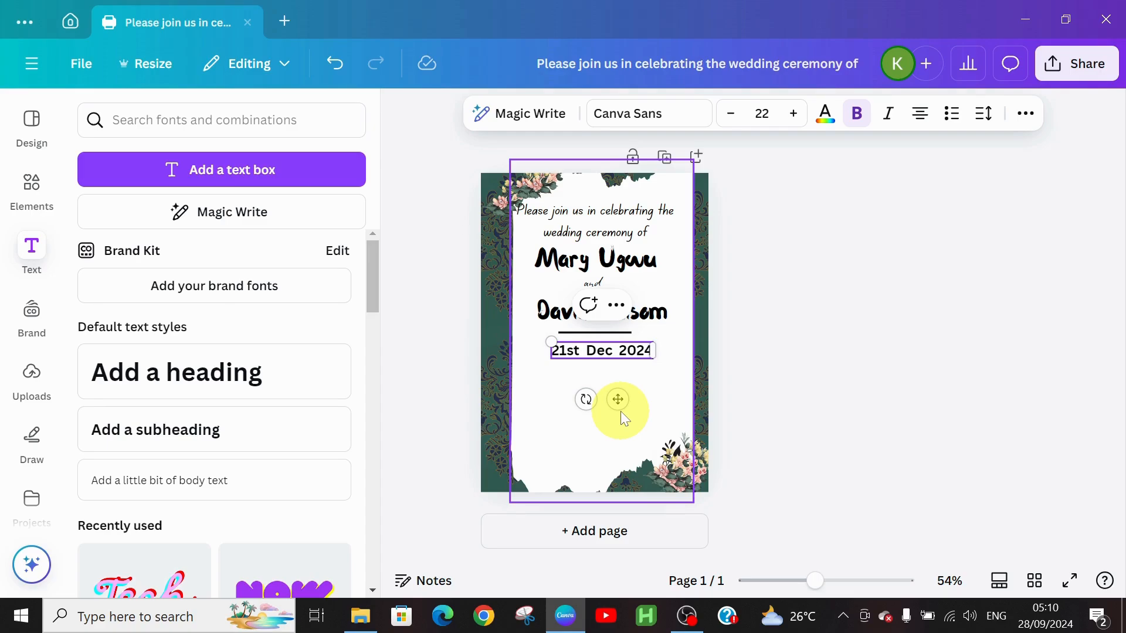
Set the '21st Dec 2024' date line in DM Sans at size 26.
left_click(869, 125)
left_click(869, 129)
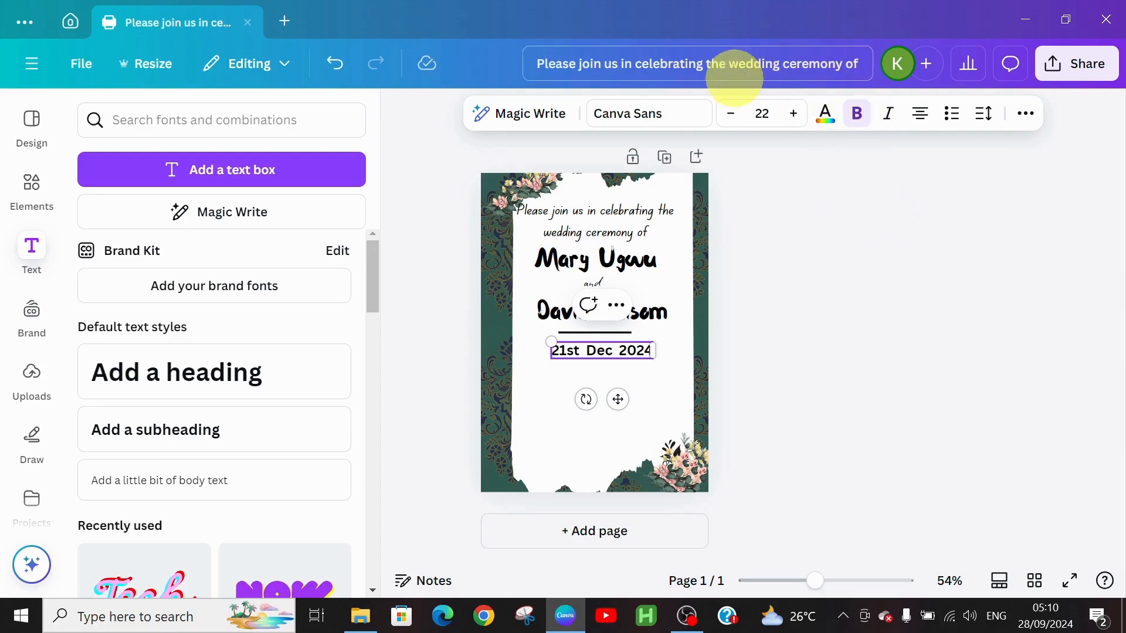
left_click(671, 130)
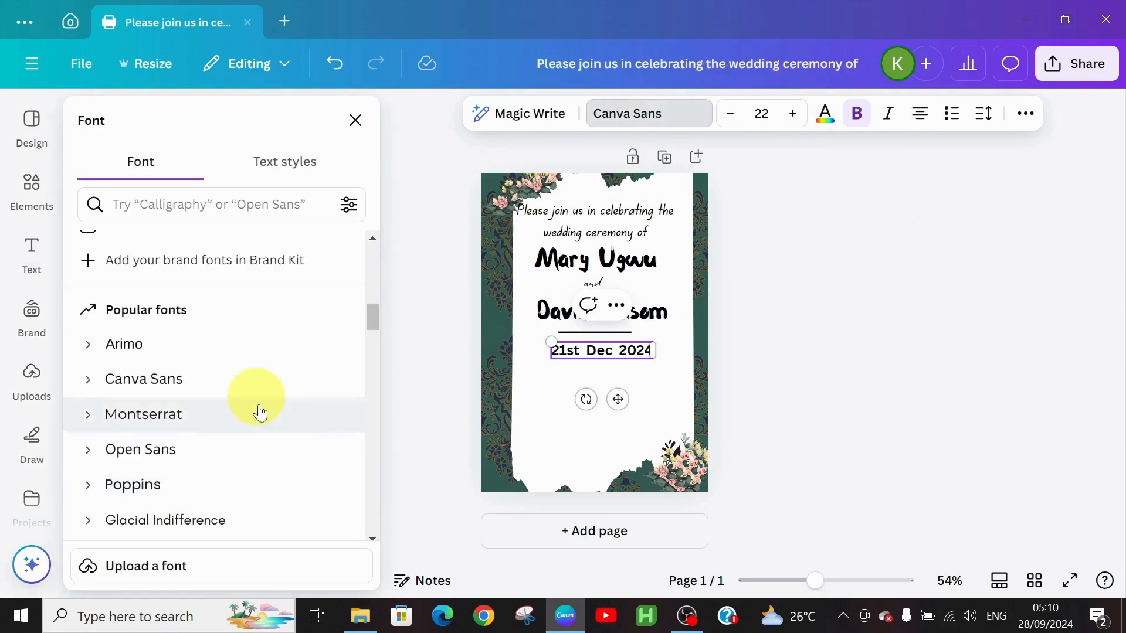
left_click_drag(376, 309, 384, 252)
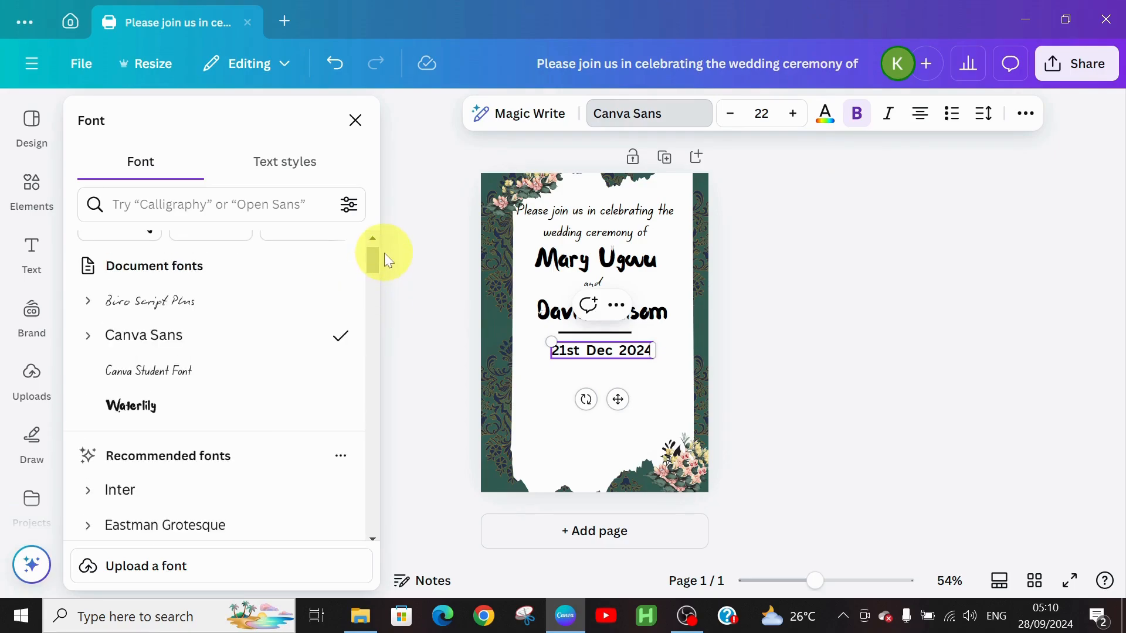
mouse_move(373, 259)
left_mouse_down()
mouse_move(370, 293)
mouse_move(376, 279)
left_mouse_up()
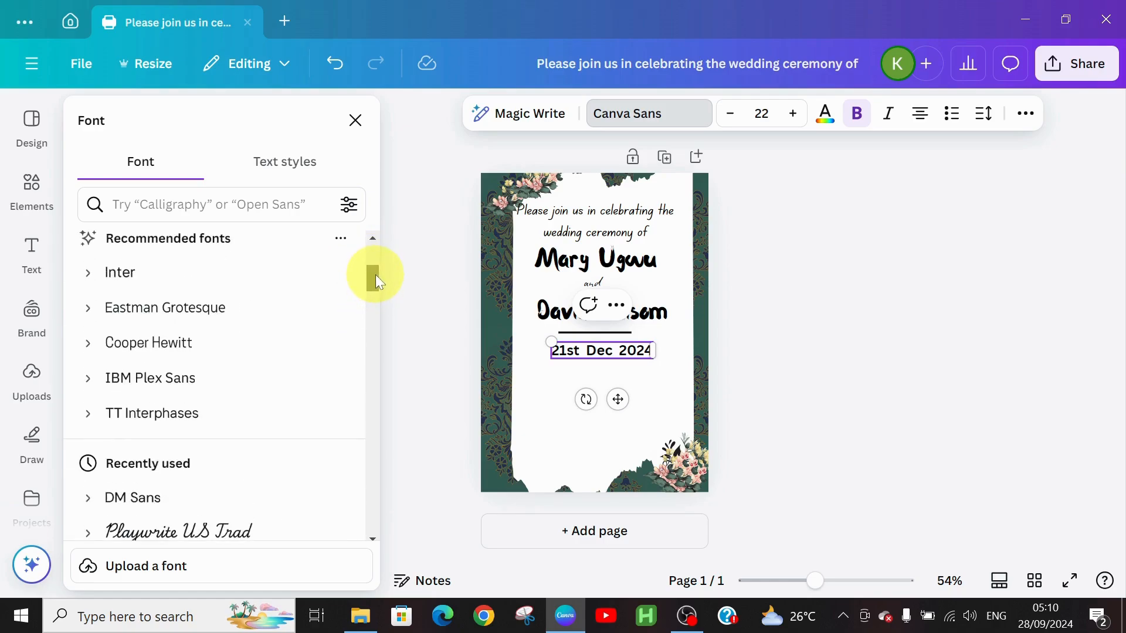
left_click(143, 496)
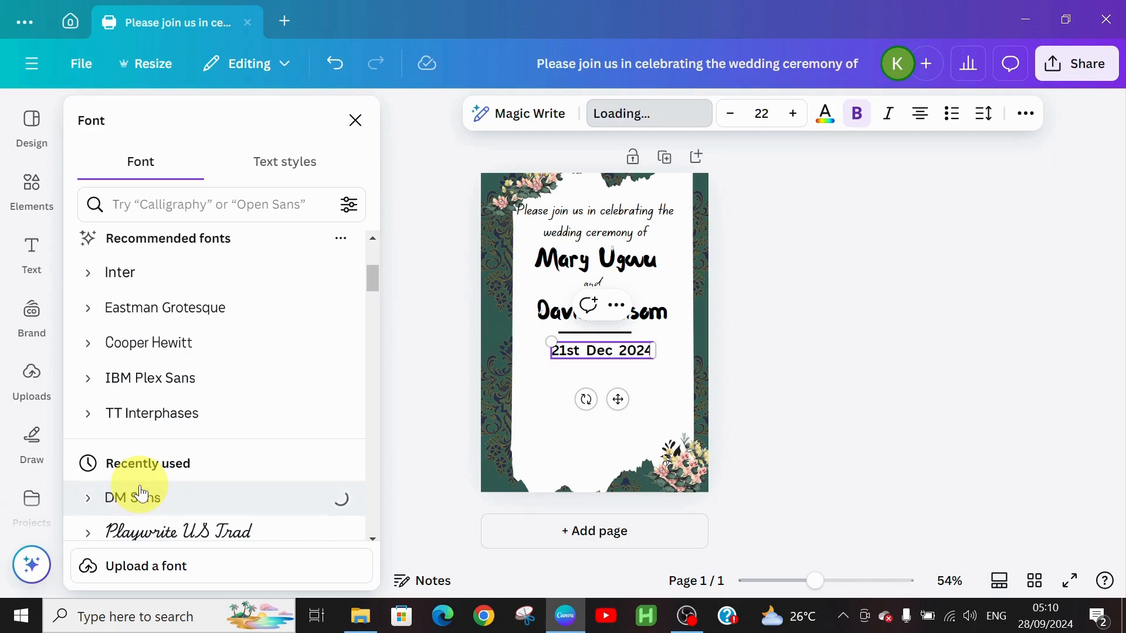
left_click(793, 114)
left_click(792, 114)
left_click(792, 114)
left_click(792, 114)
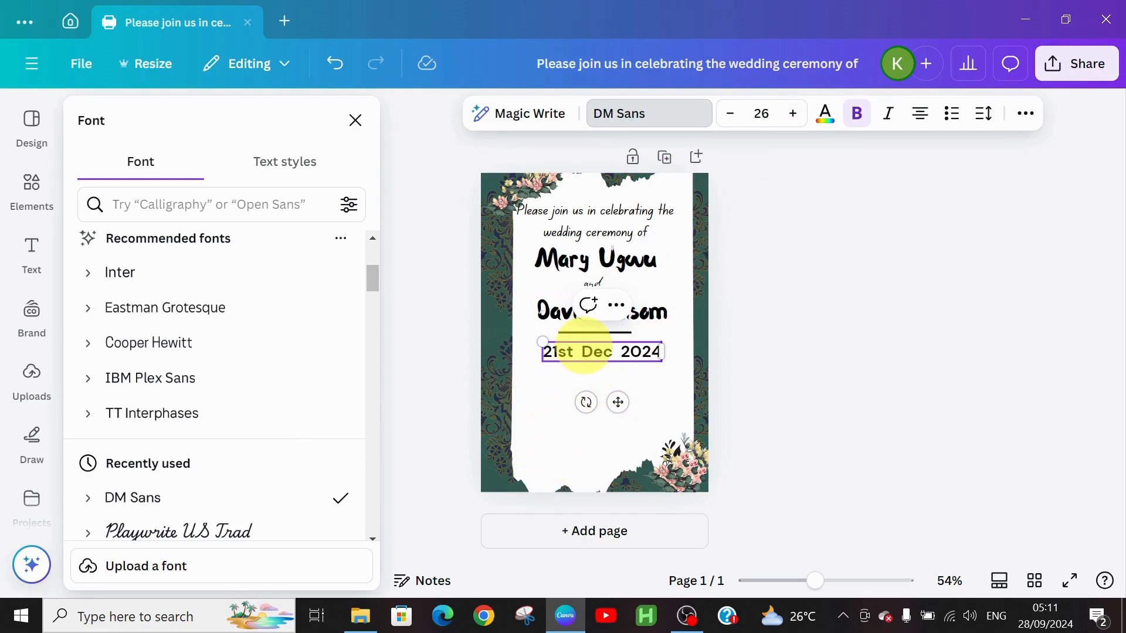
left_click(596, 339)
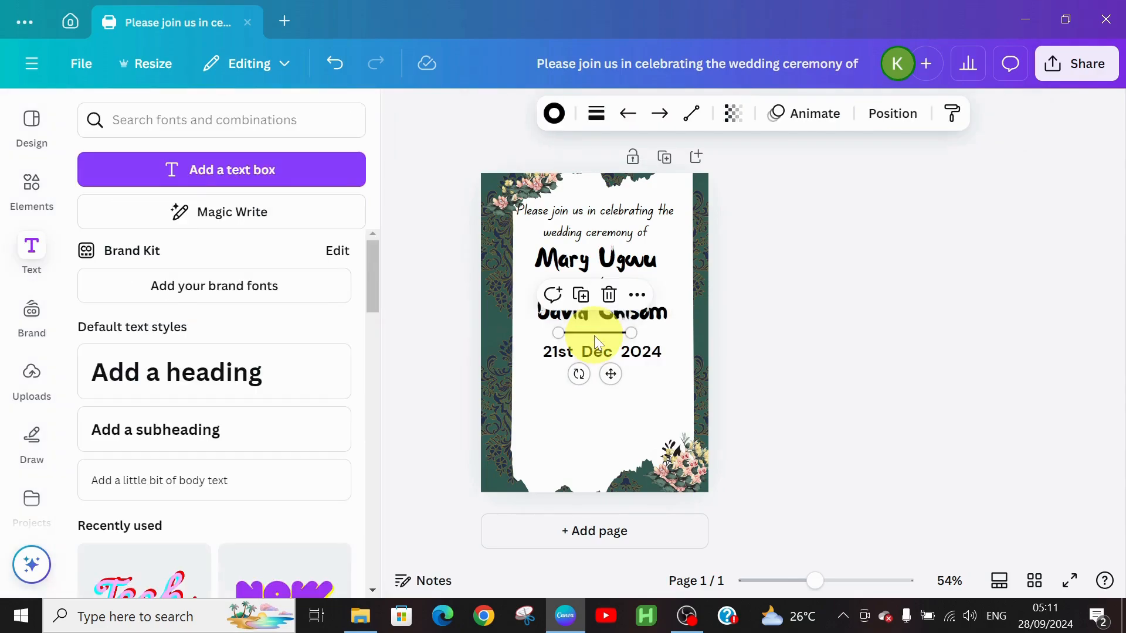
Duplicate the divider line and place the copy beneath the date.
key("ctrl+d")
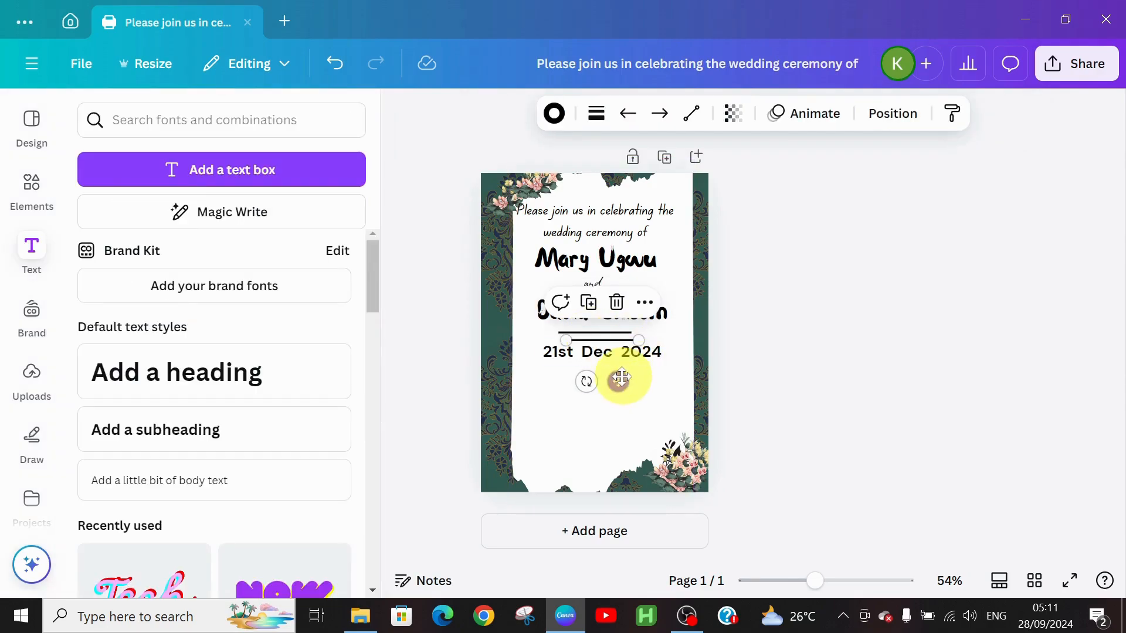
left_click_drag(618, 382, 614, 413)
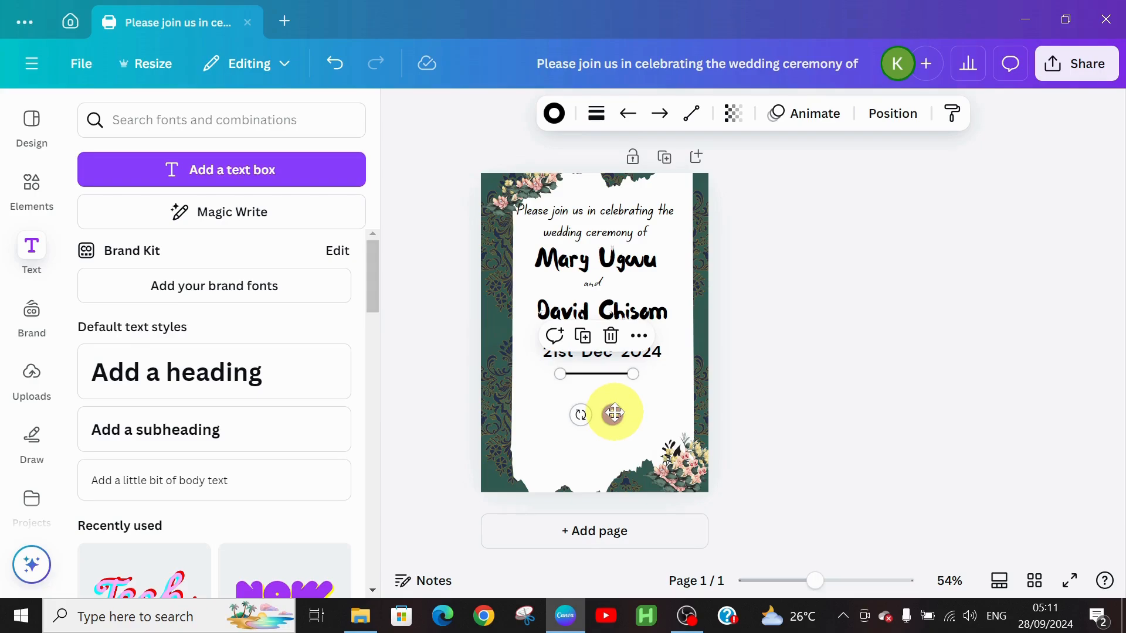
left_click(547, 404)
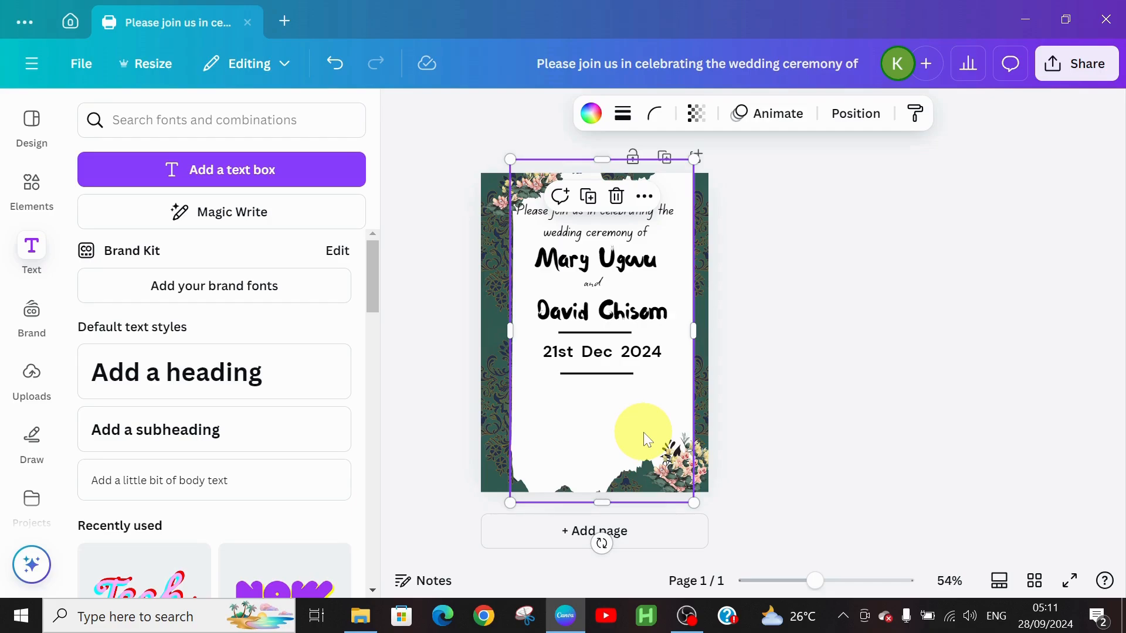
Add a subheading below the lower divider reading 'Gotham event centre,opp.lagos, nig'.
left_click(234, 428)
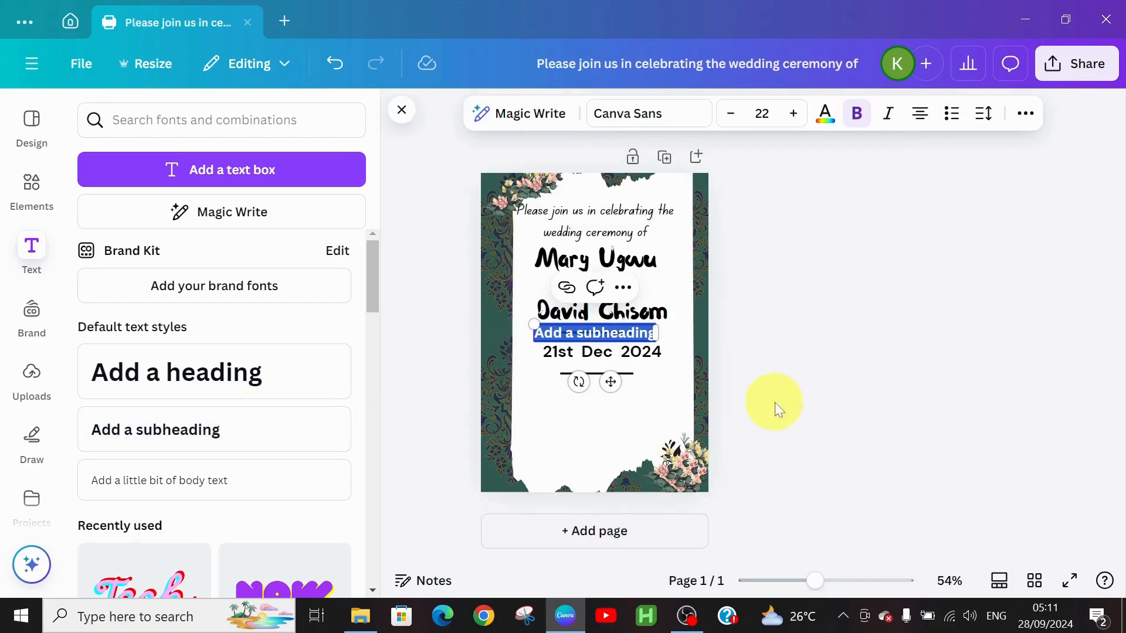
left_click_drag(611, 382, 618, 443)
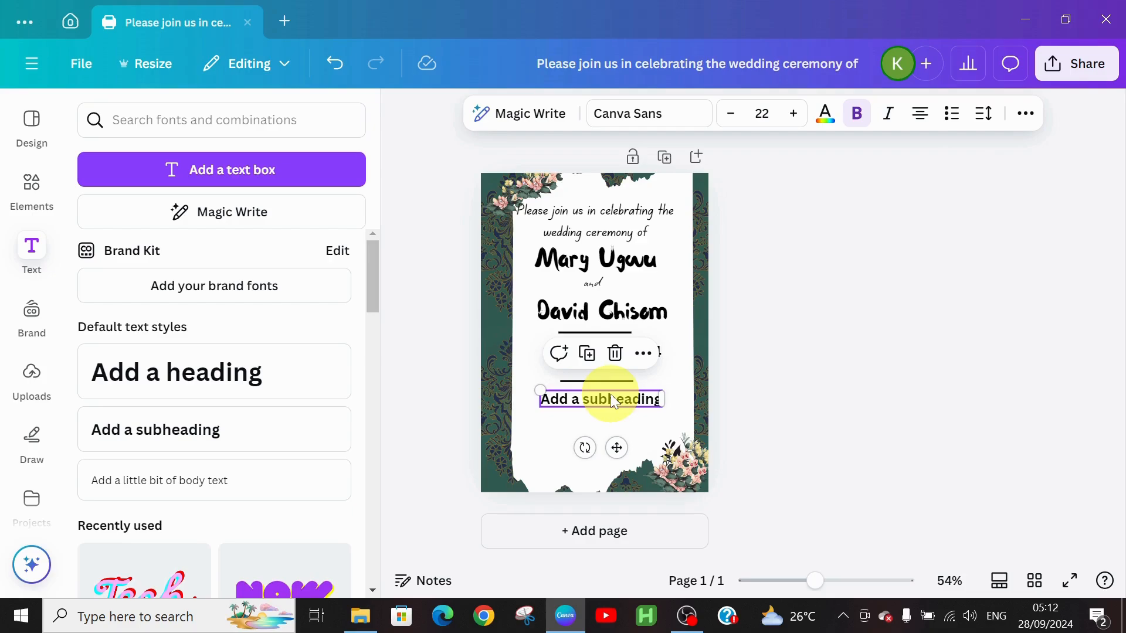
double_click(611, 396)
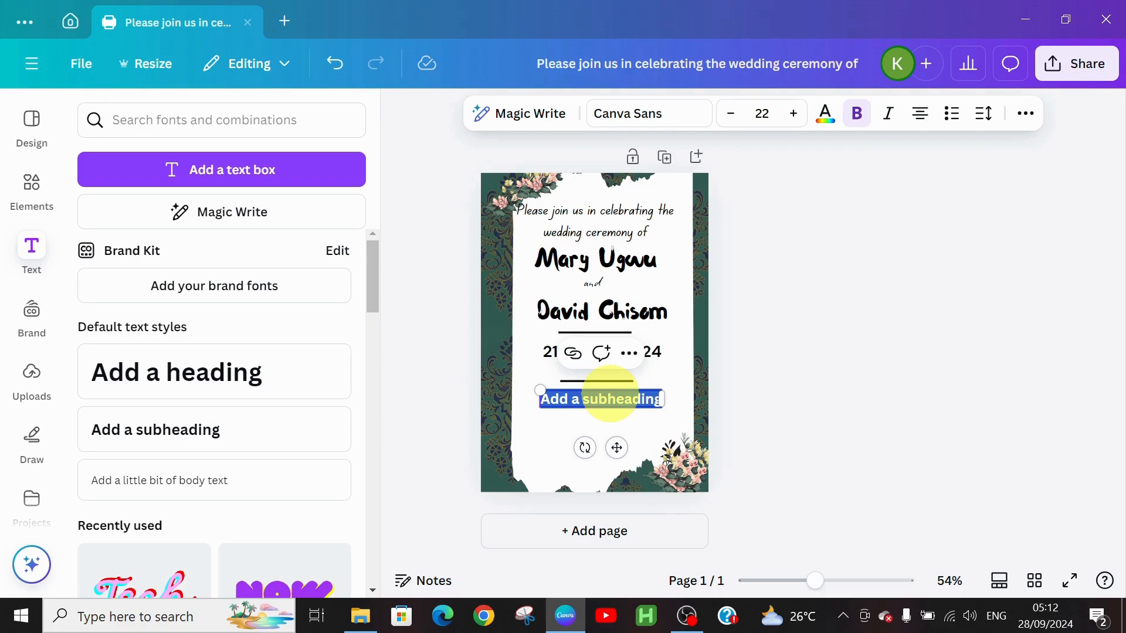
type("Go")
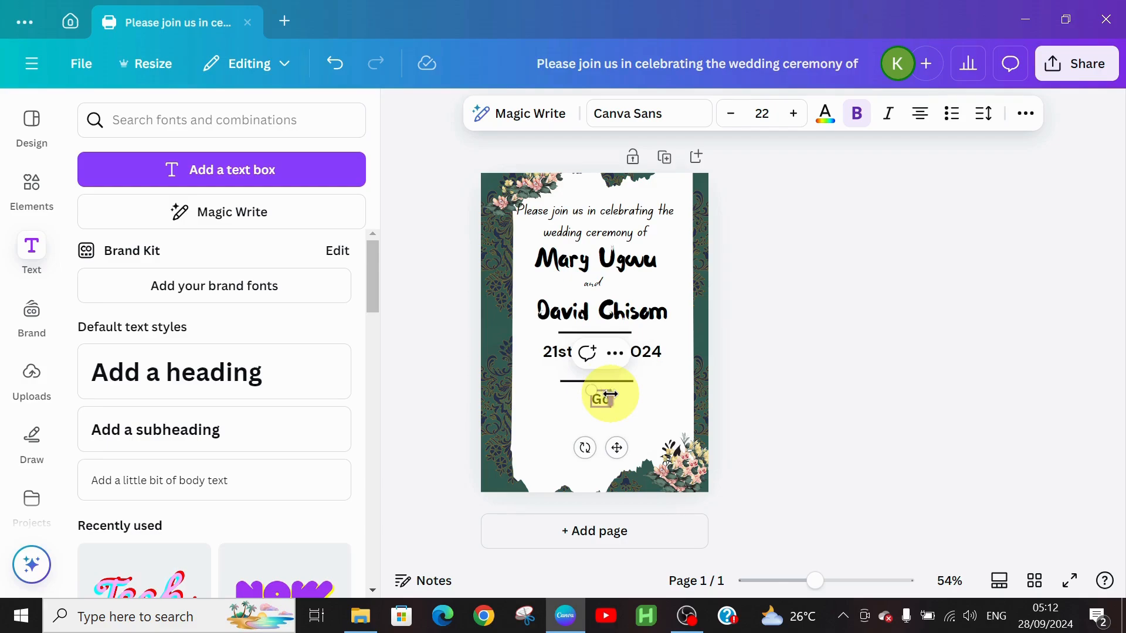
type("tham")
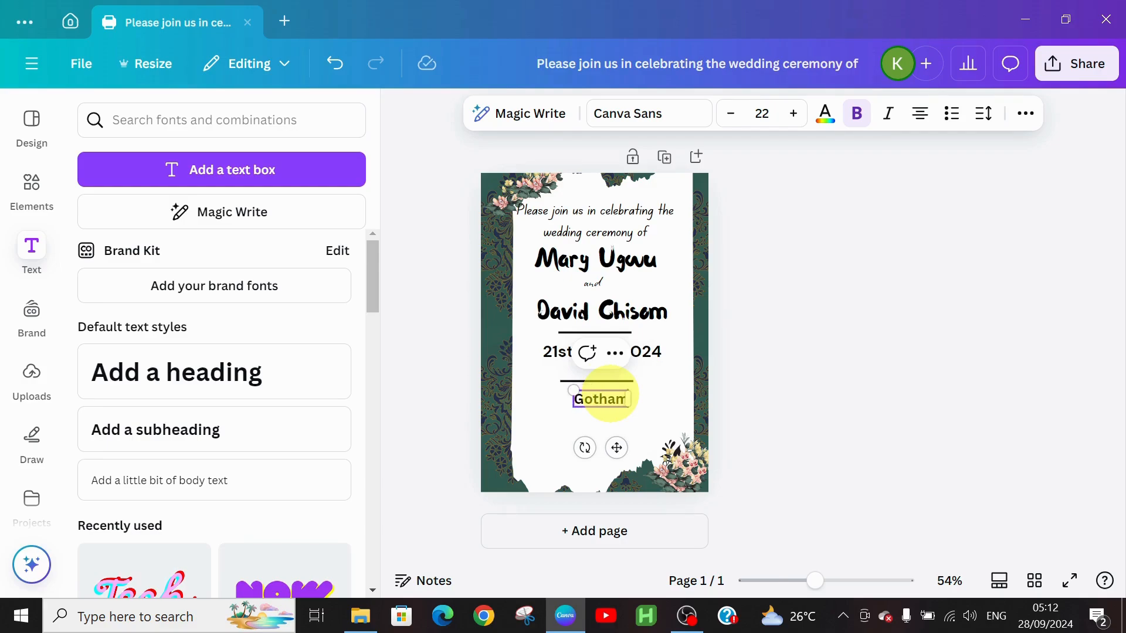
type(" eve")
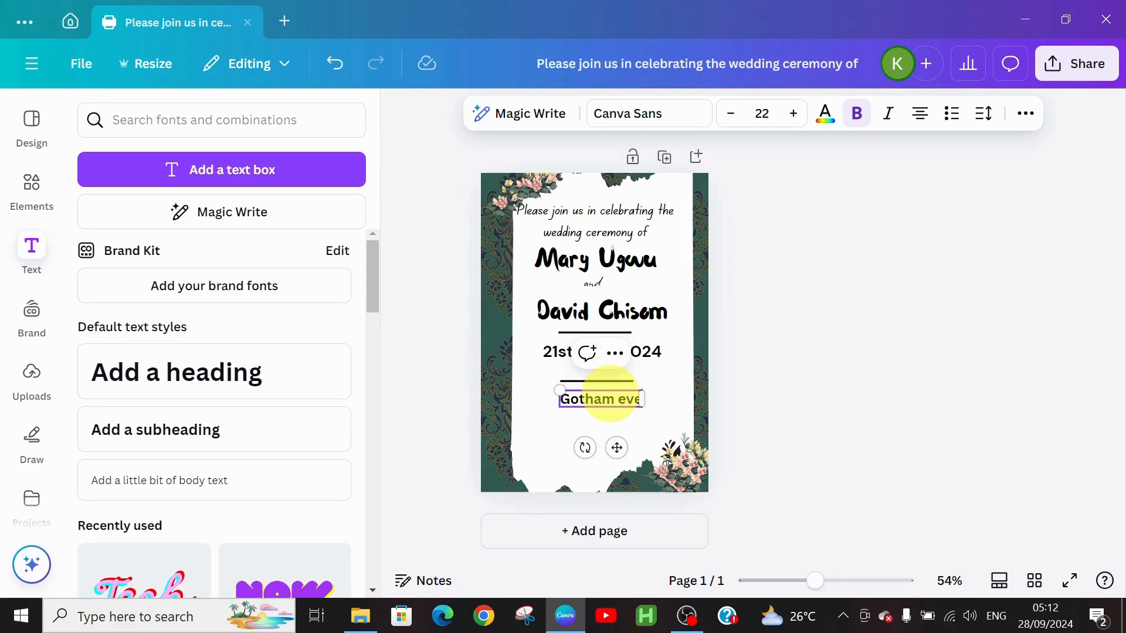
type("nt centre")
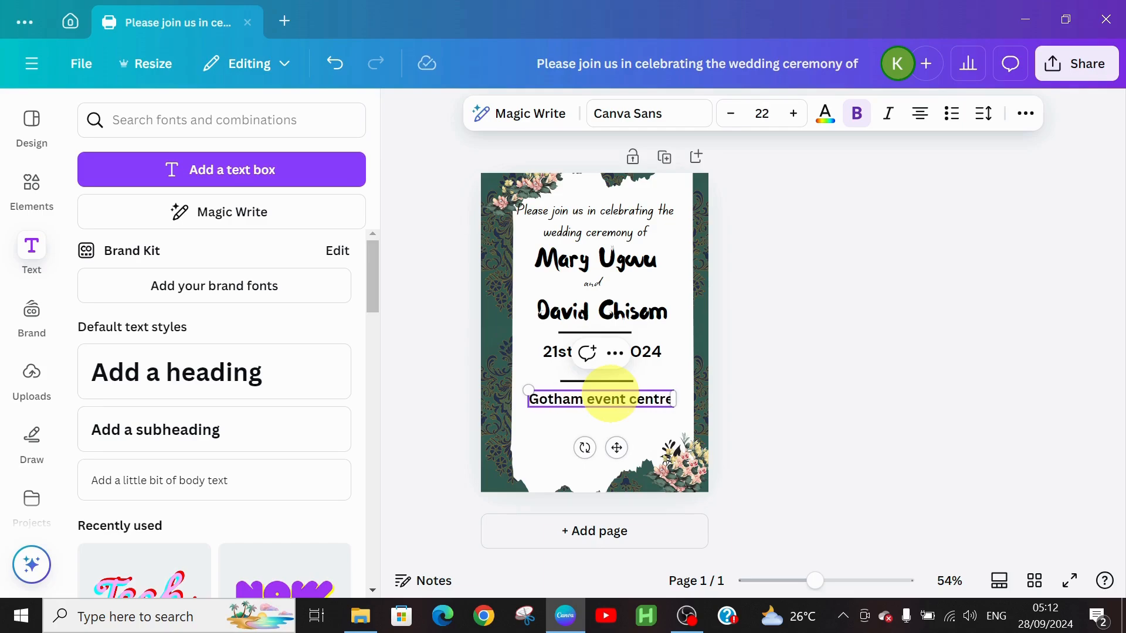
type(",opp")
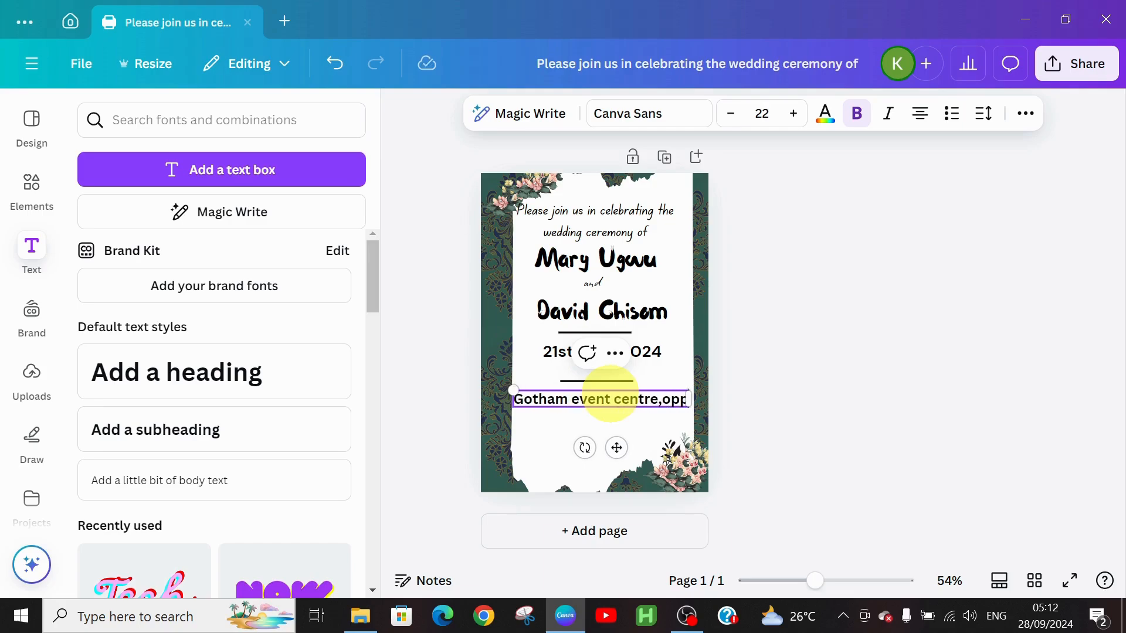
type(".lagos, nig")
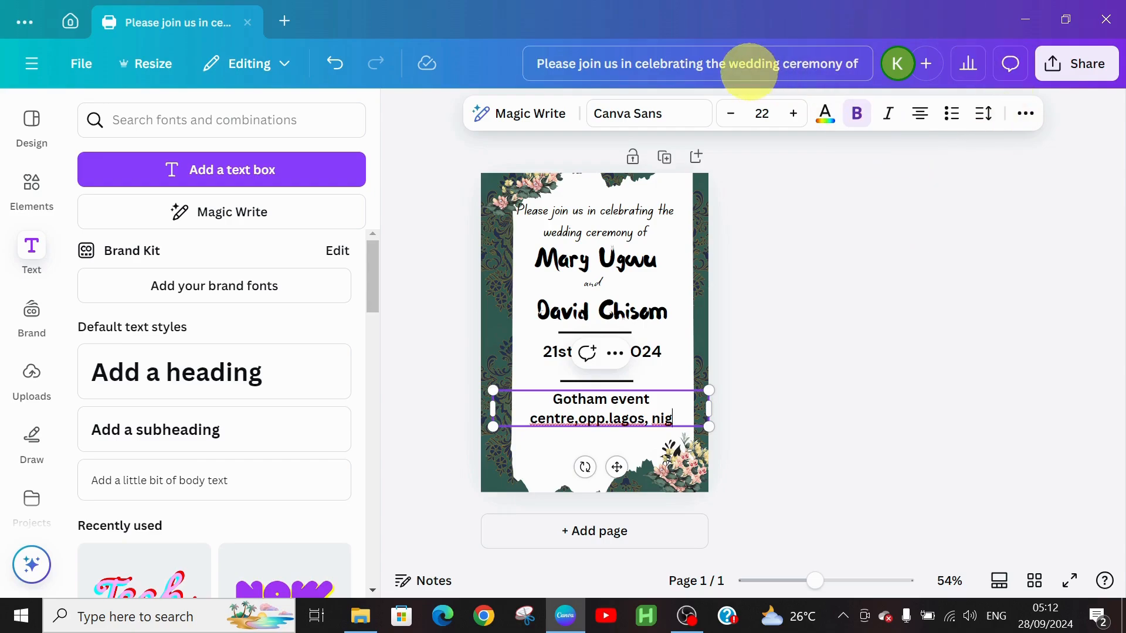
Set the venue line in Canva Student Font.
left_click(667, 118)
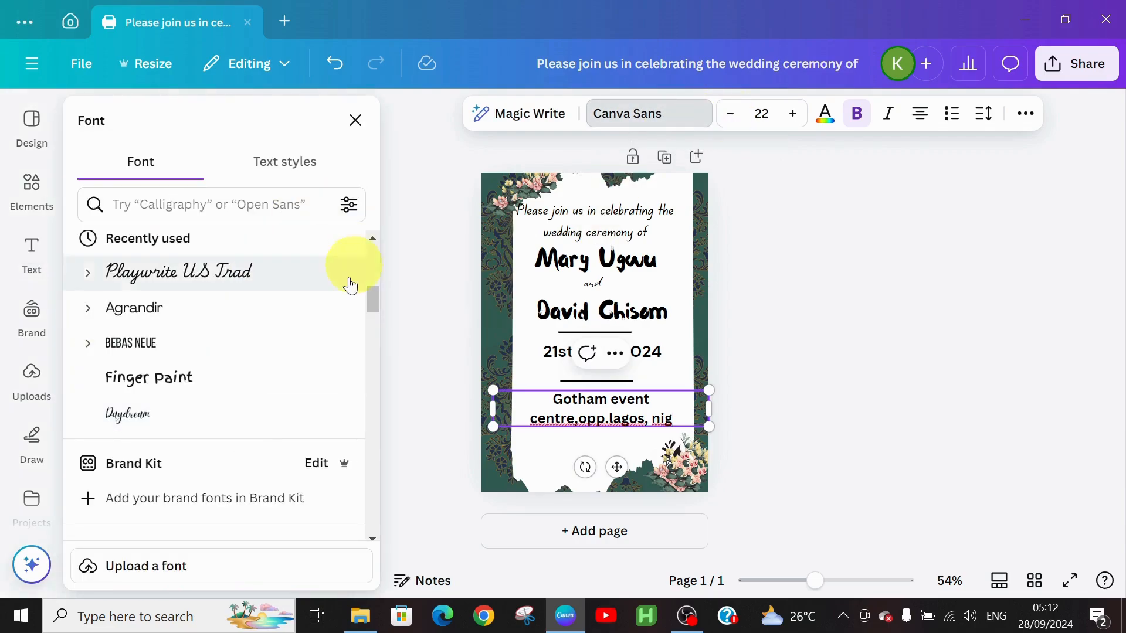
left_click_drag(372, 297, 378, 245)
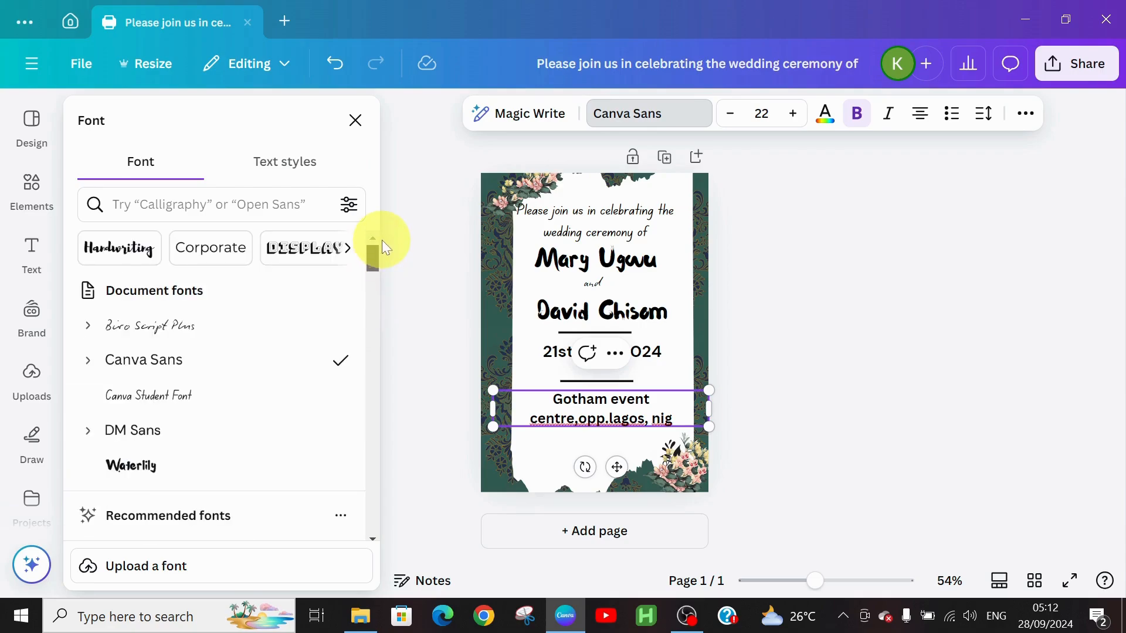
left_click(119, 394)
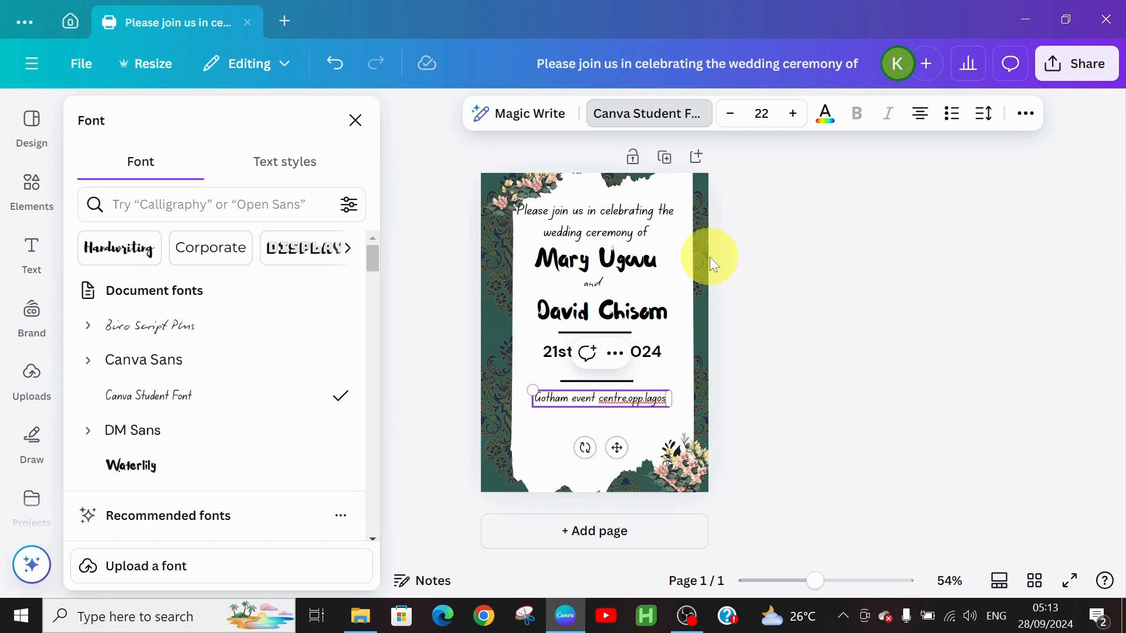
Retype the end of the venue line so it finishes with a capitalised 'Nig'.
type(", Ni")
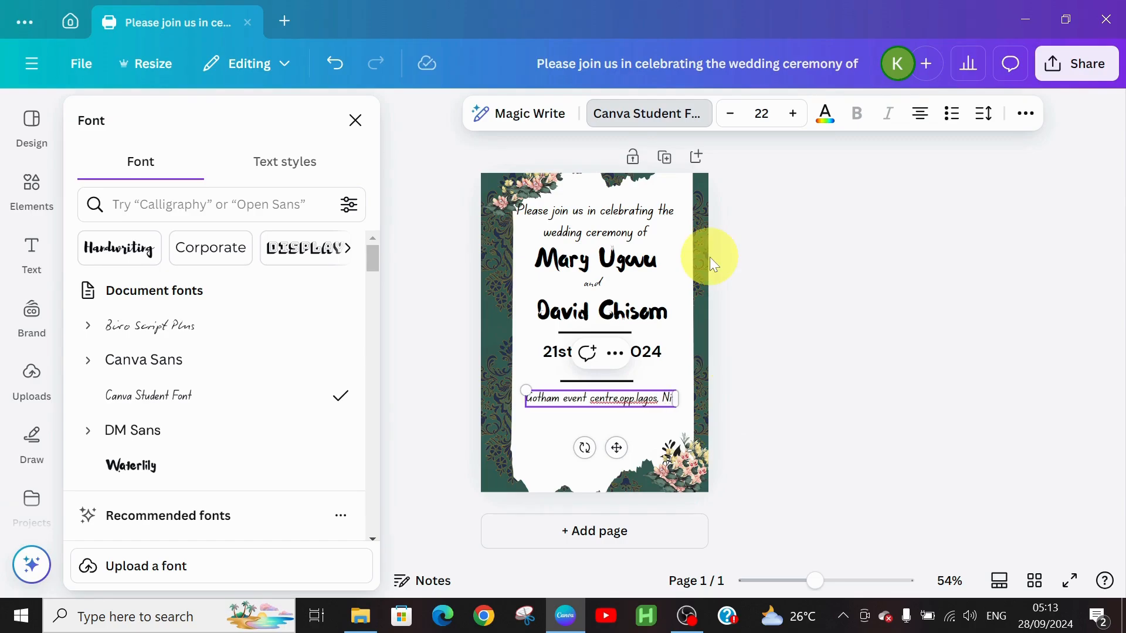
key("BackSpace")
type("ig")
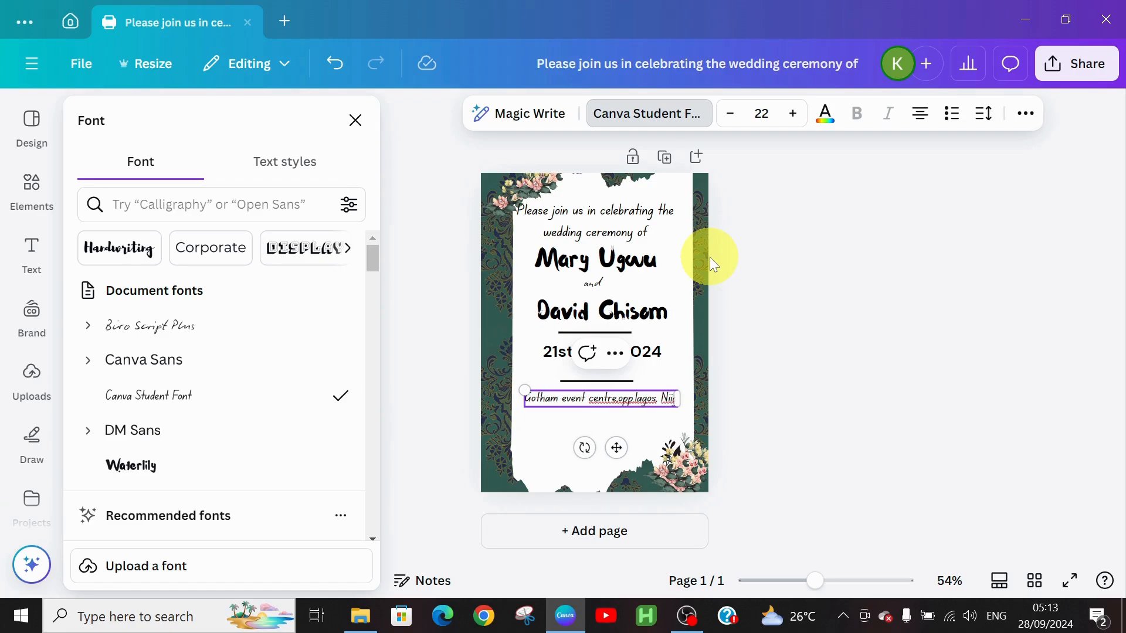
key("BackSpace")
key("BackSpace")
type("ig")
left_click(575, 226)
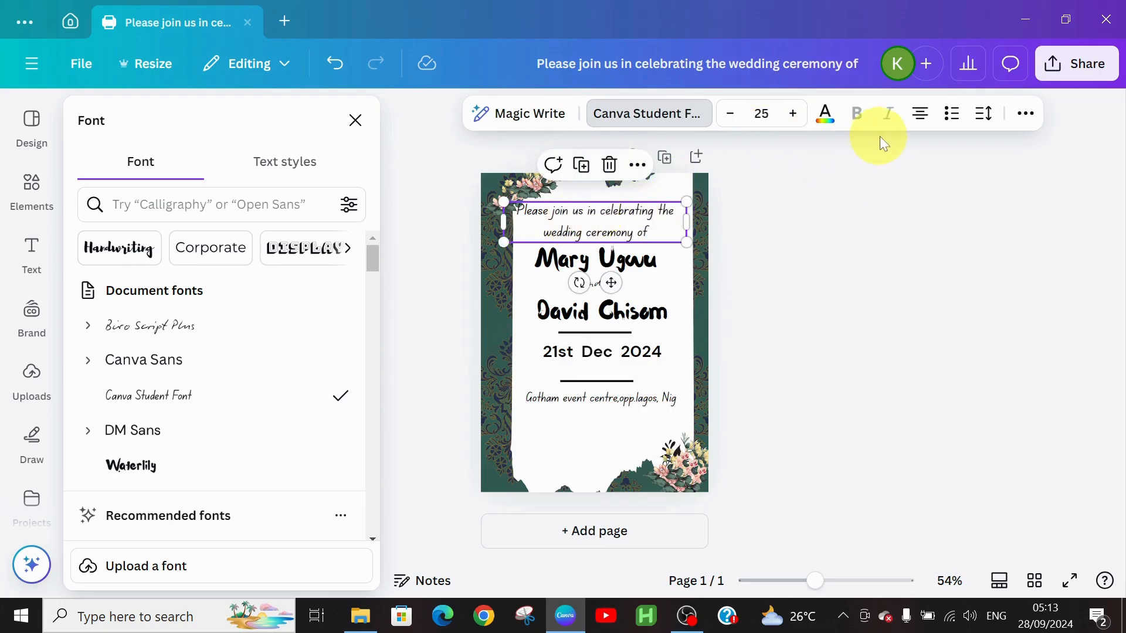
left_click(824, 115)
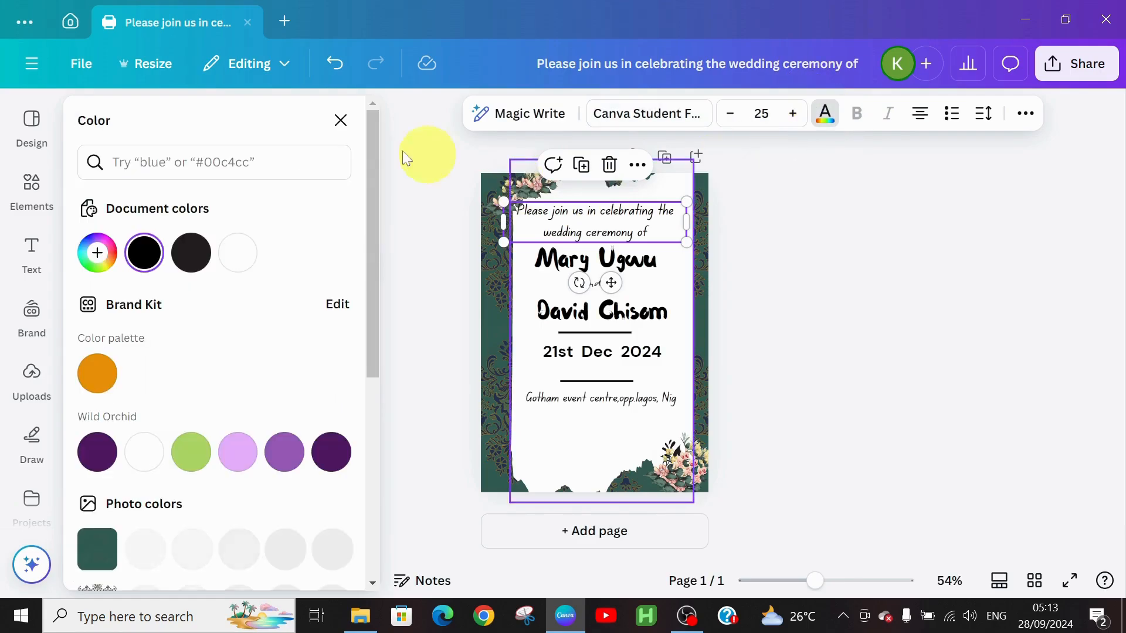
left_click(92, 448)
left_click(566, 259)
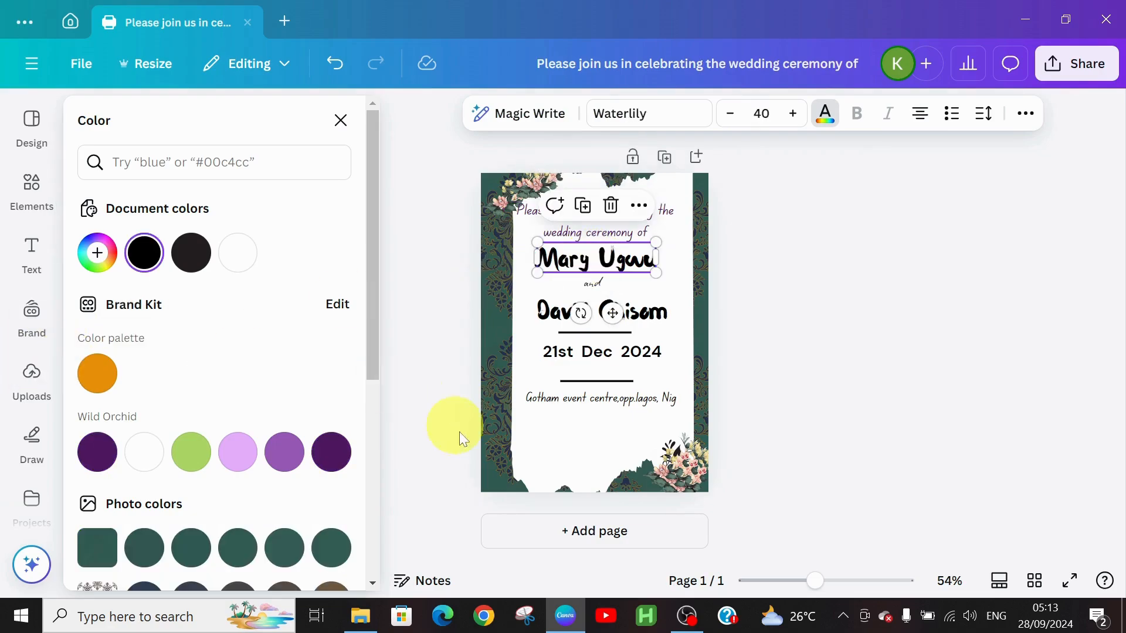
left_click(106, 446)
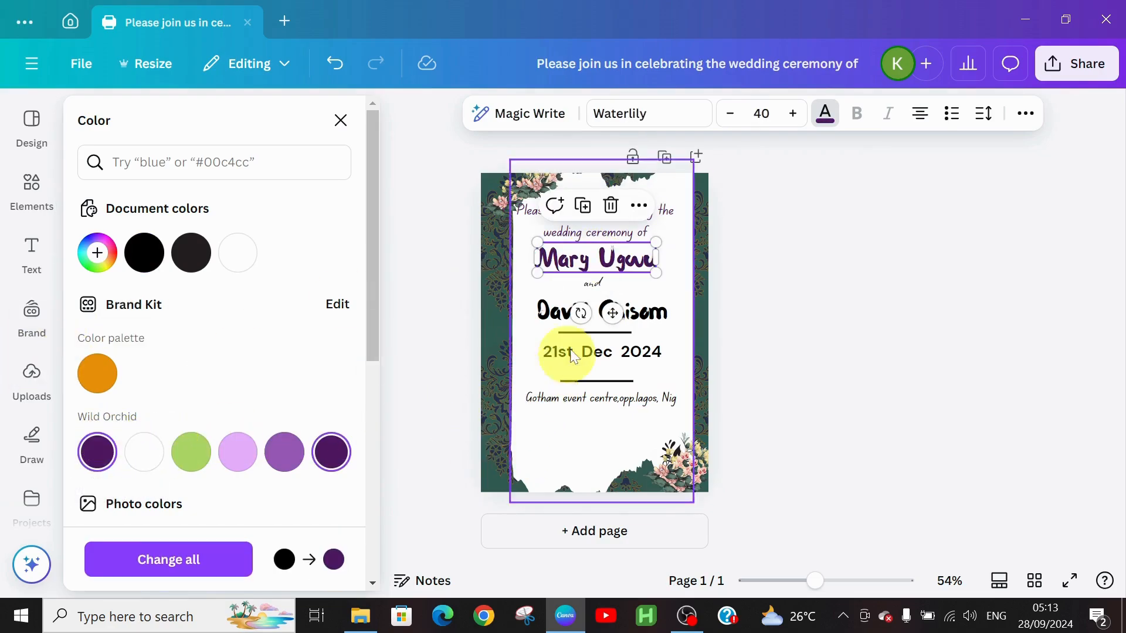
left_click(542, 323)
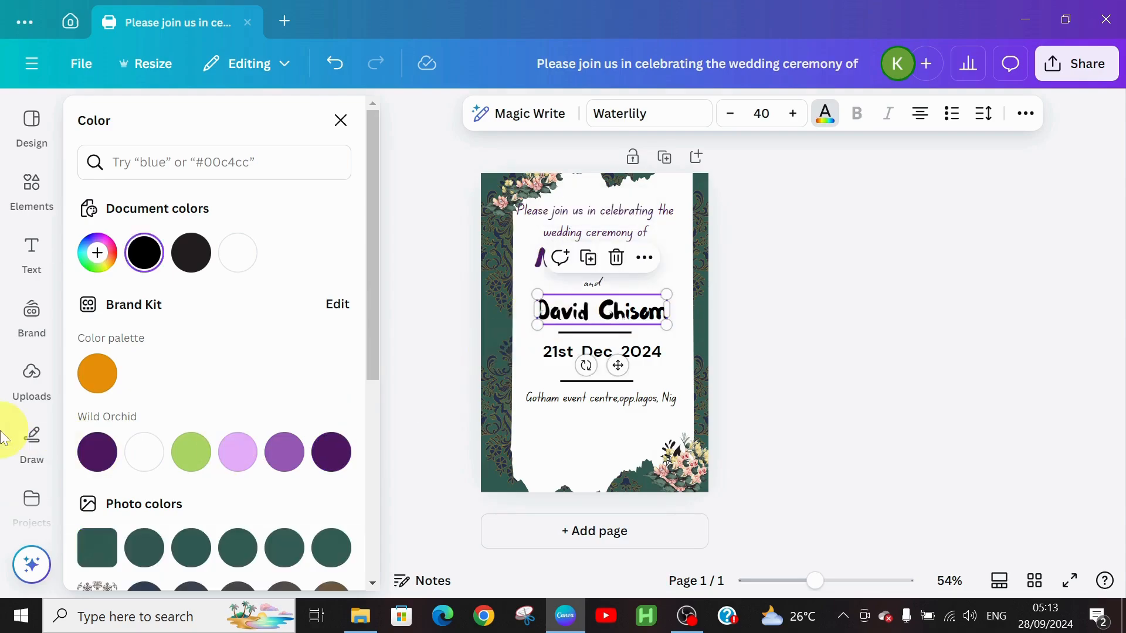
left_click(98, 452)
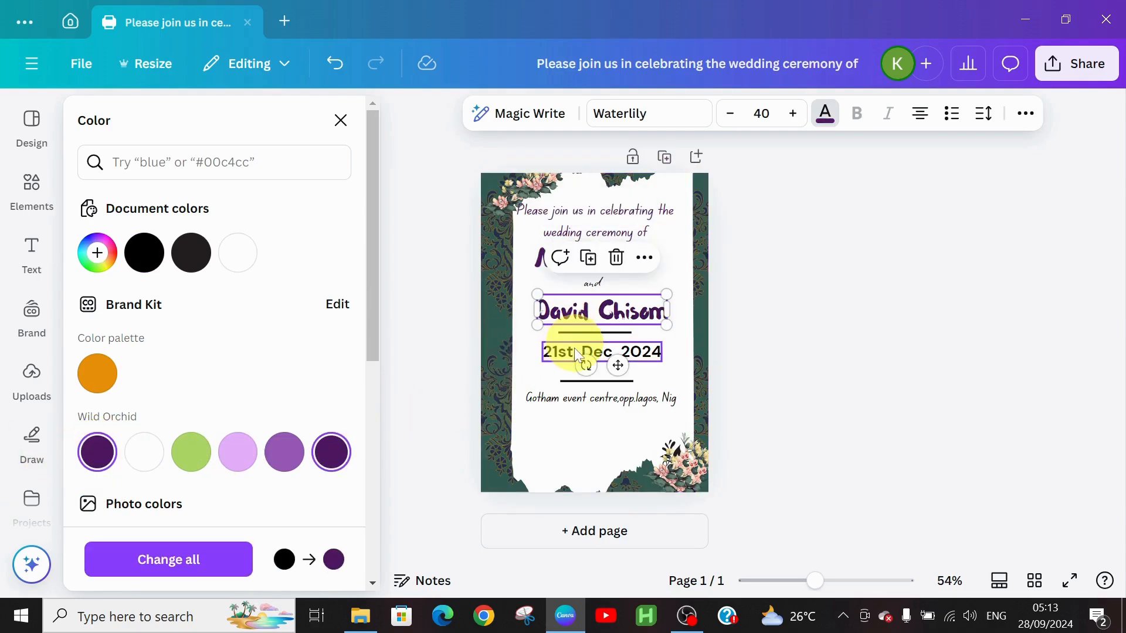
left_click(569, 350)
left_click(95, 451)
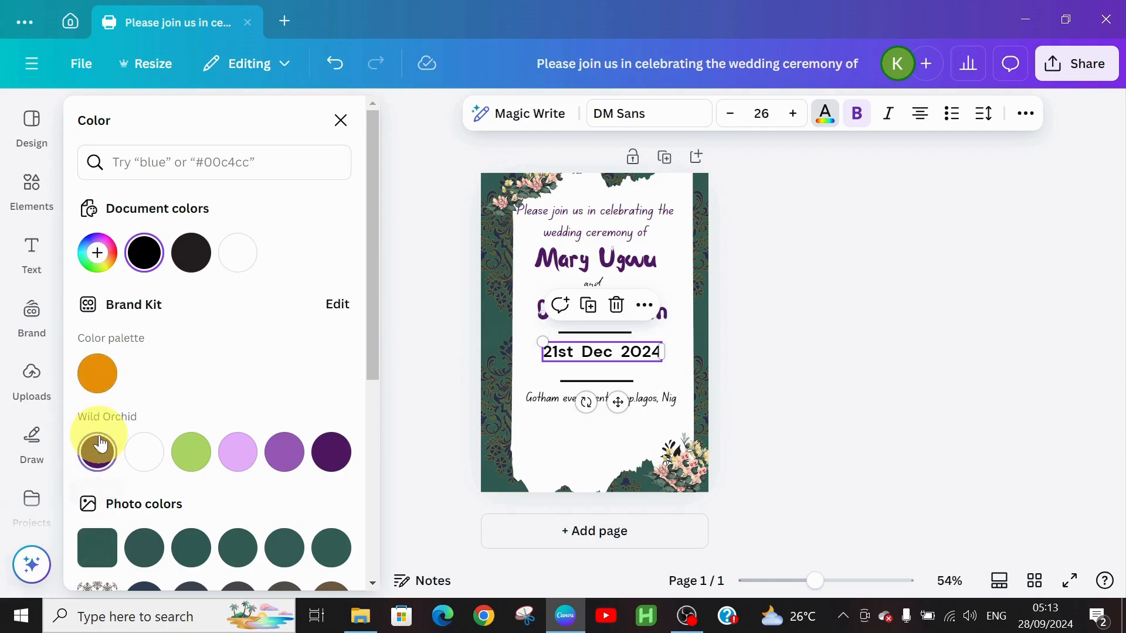
left_click(544, 403)
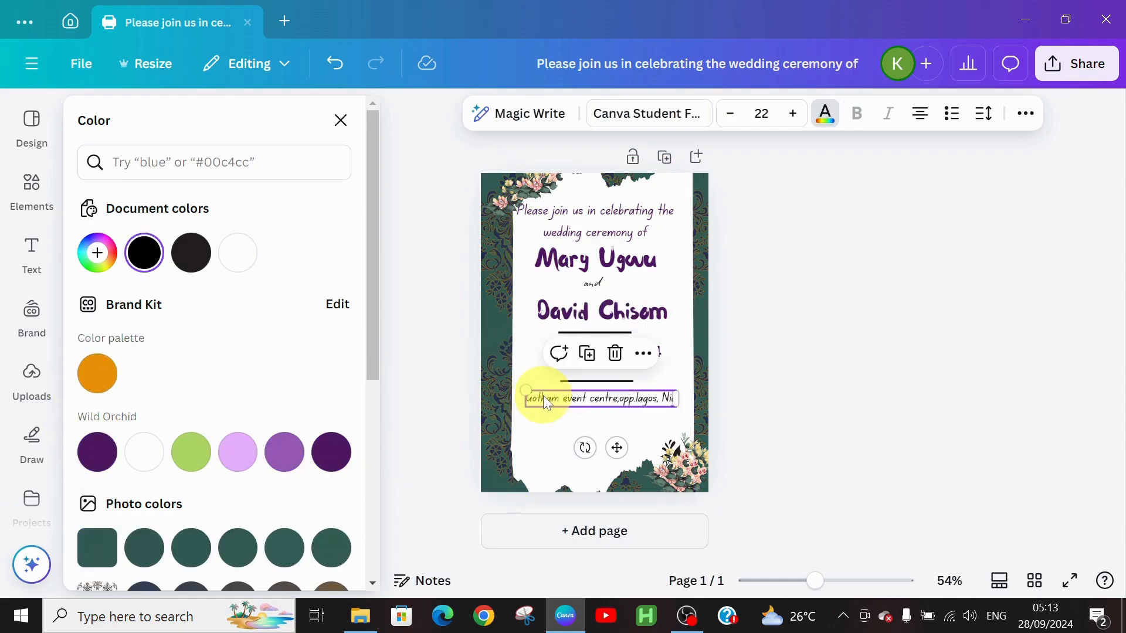
left_click(100, 452)
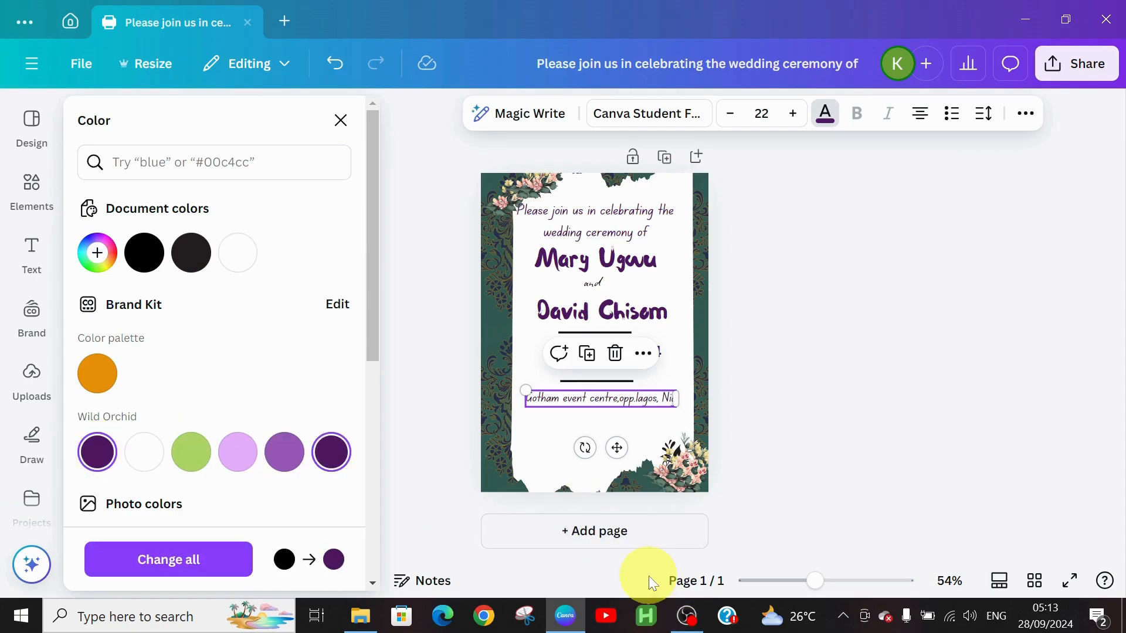
left_click(642, 402)
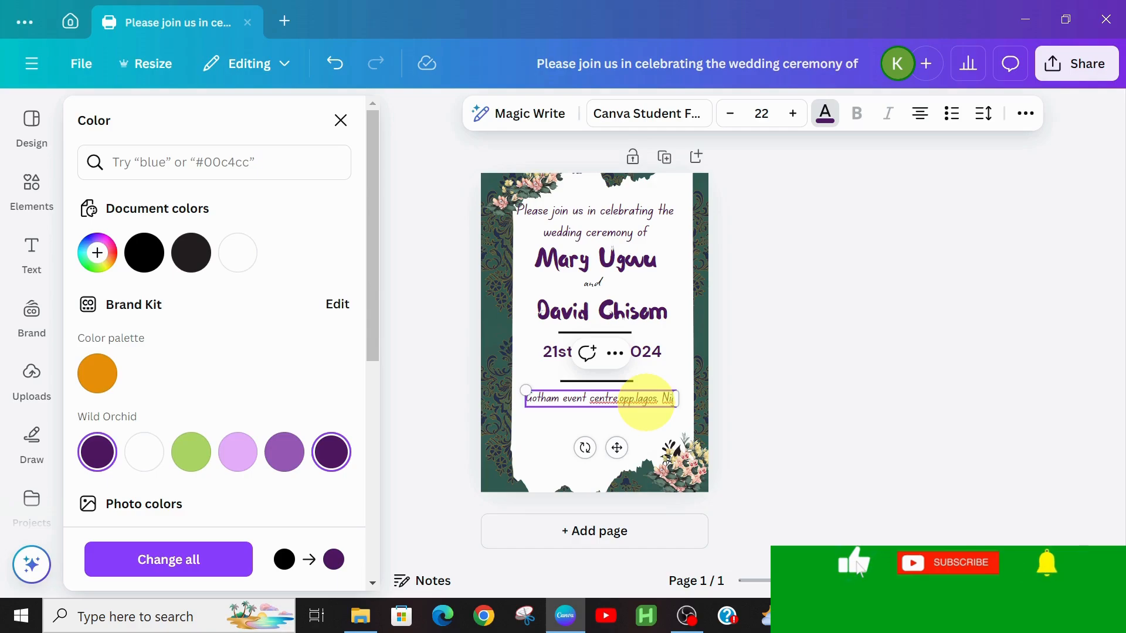
left_click(551, 420)
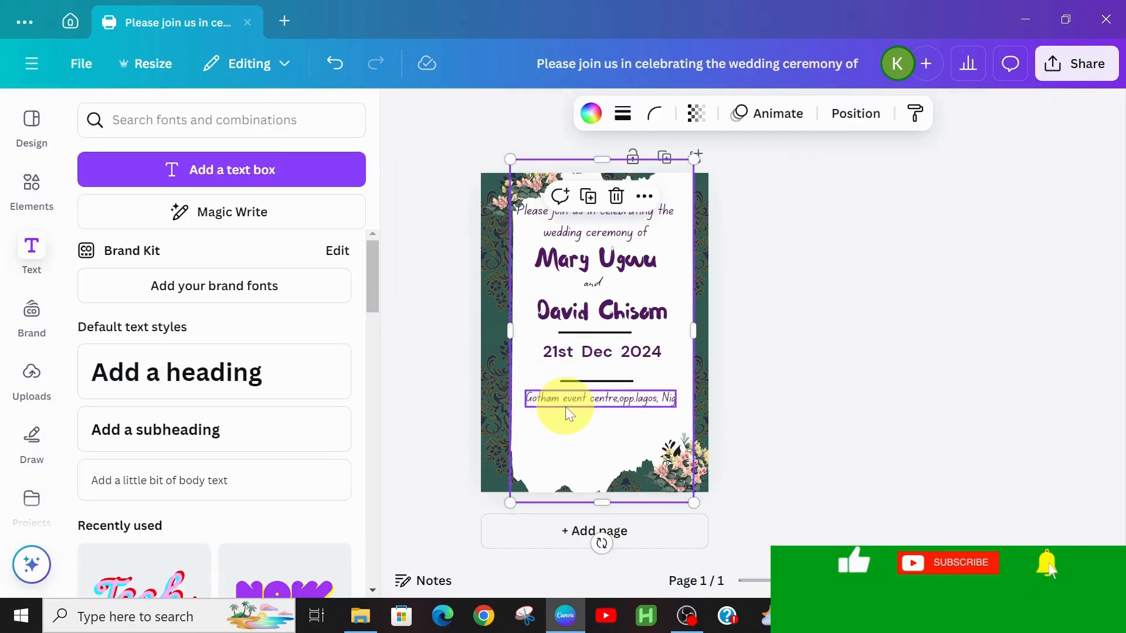
Duplicate the venue line and place the copy just beneath it.
left_click(579, 397)
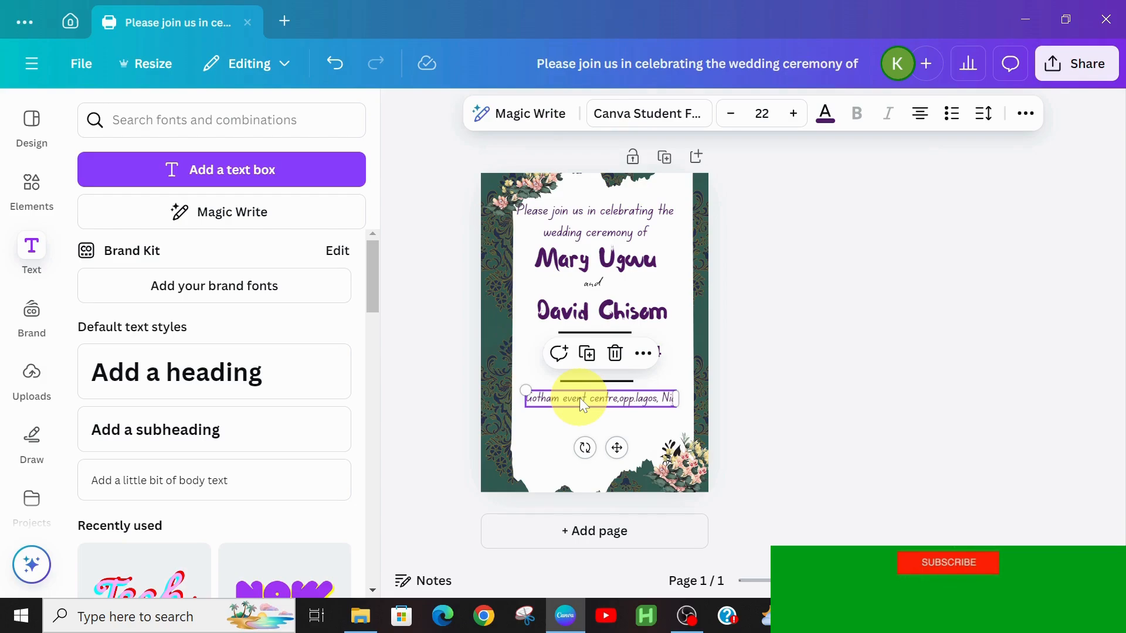
left_click_drag(579, 398, 580, 401)
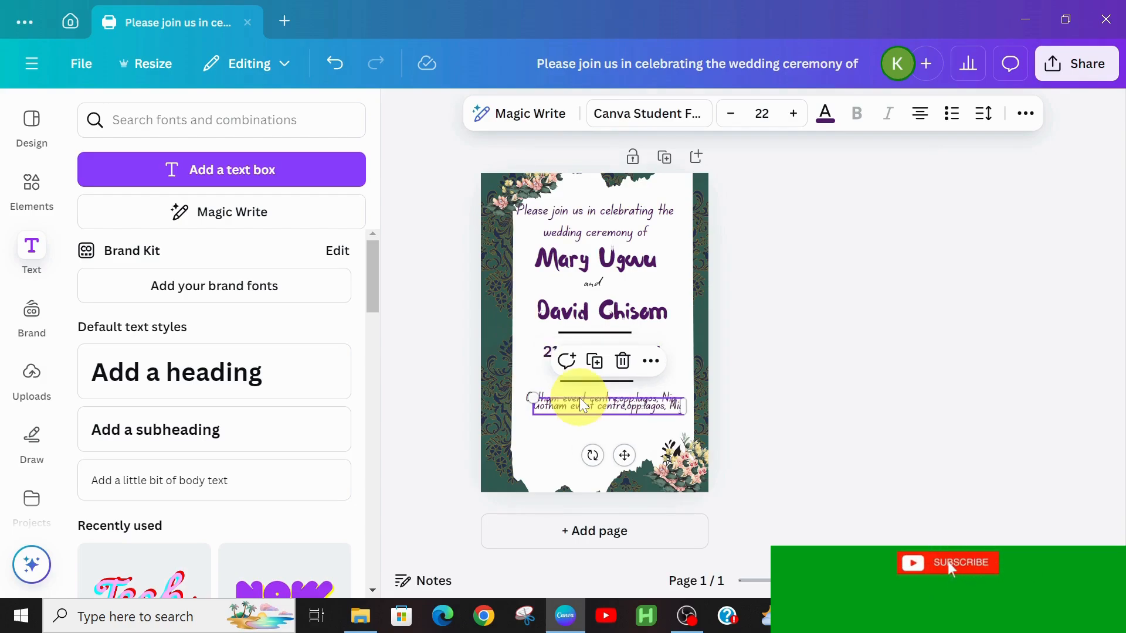
left_click_drag(626, 454, 620, 465)
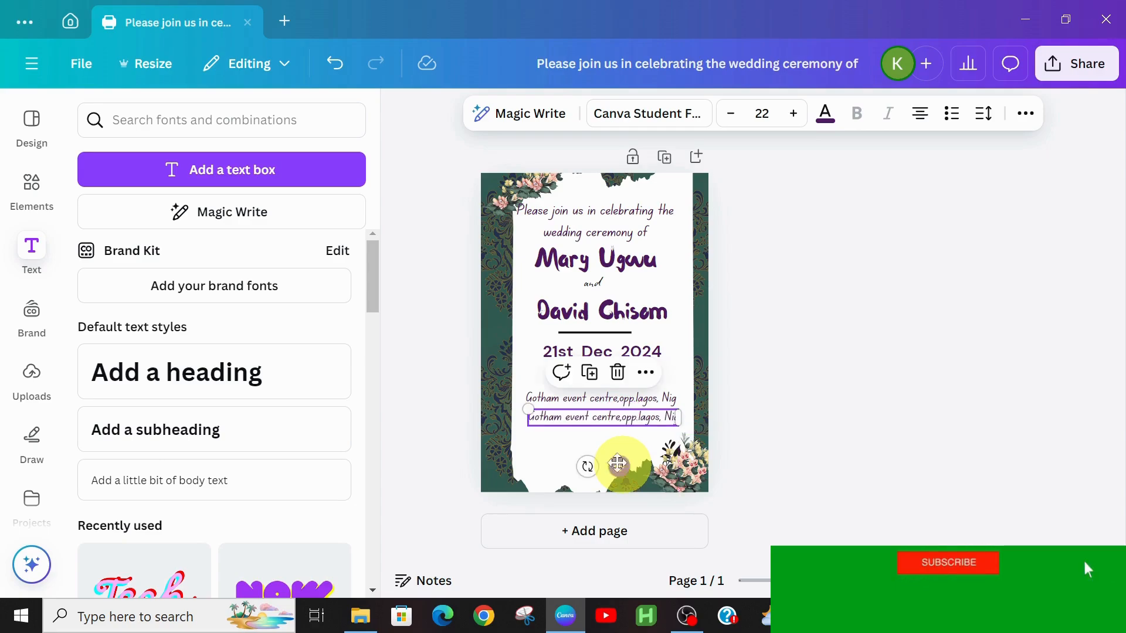
Replace the copy's text with 'Looking forward to your gracious presence' at size 20.
left_click(650, 417)
double_click(649, 416)
triple_click(649, 417)
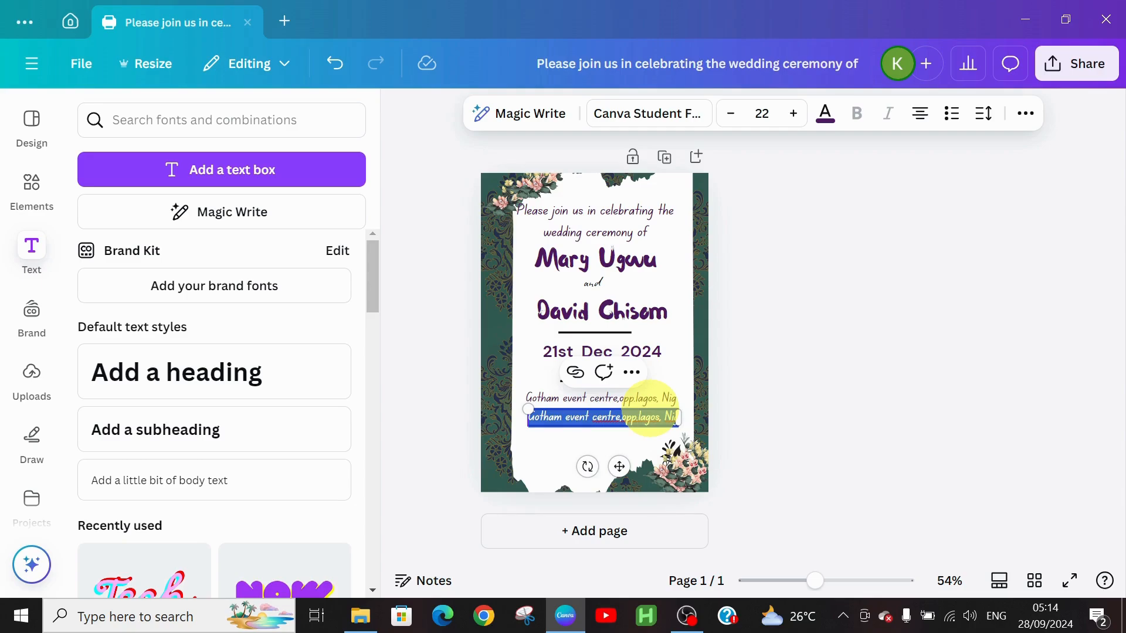
key("BackSpace")
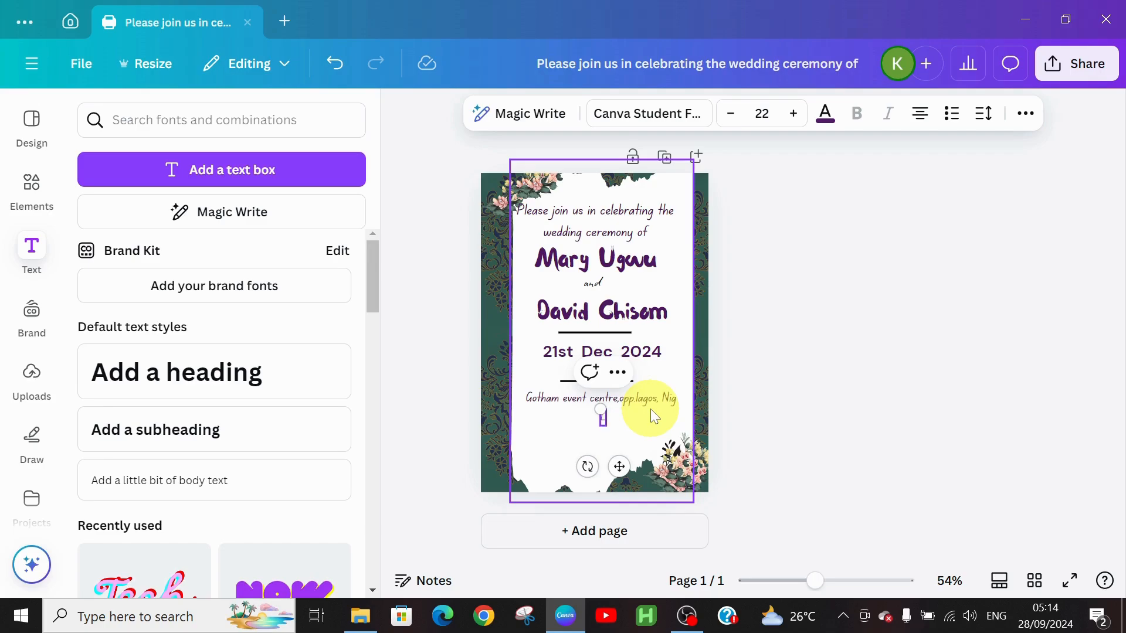
type("Looking forw")
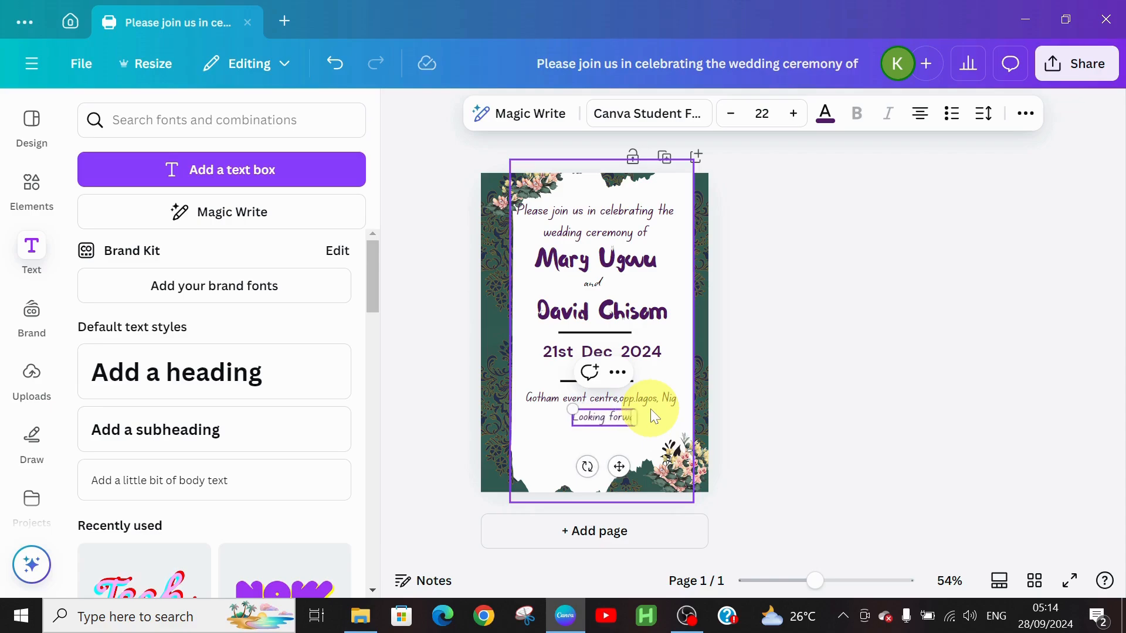
type("ard to")
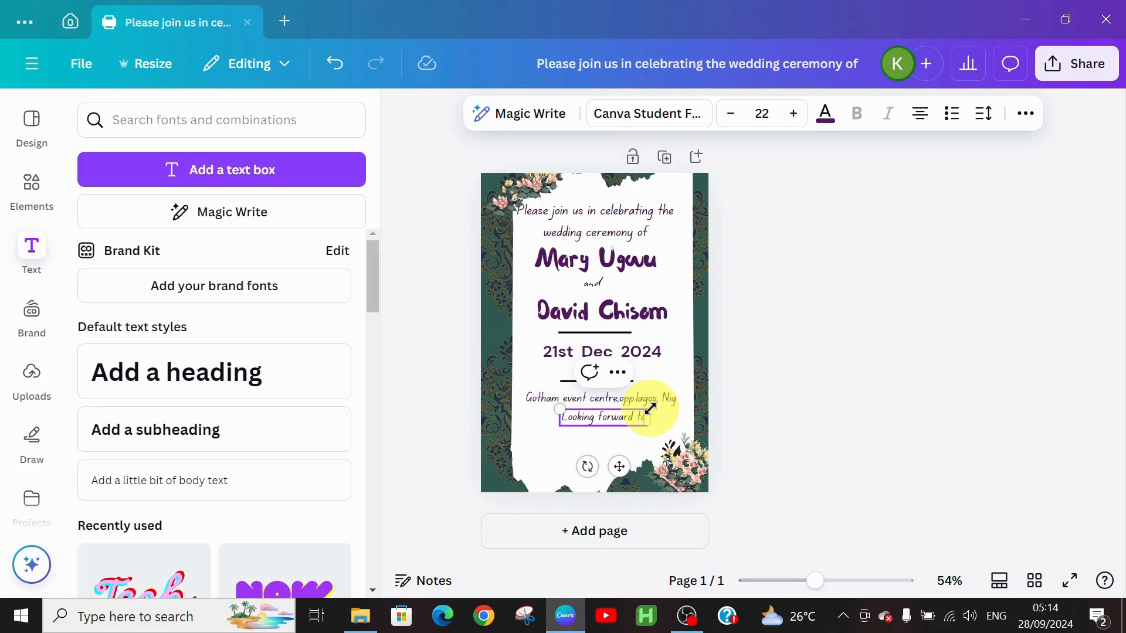
type(" your")
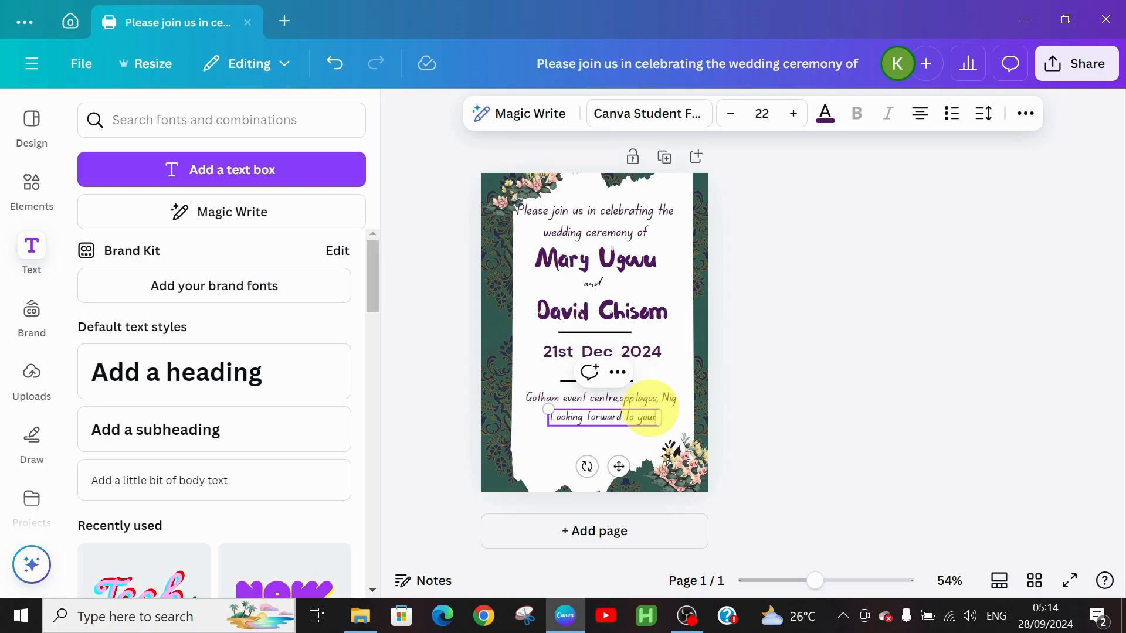
type(" graciou")
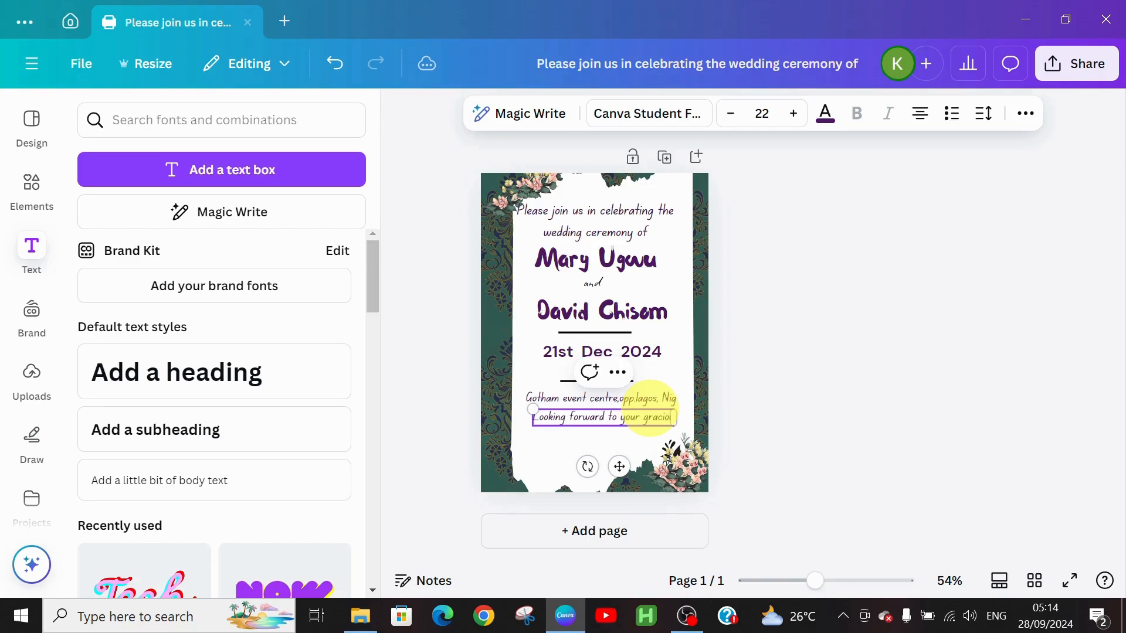
type("s pre")
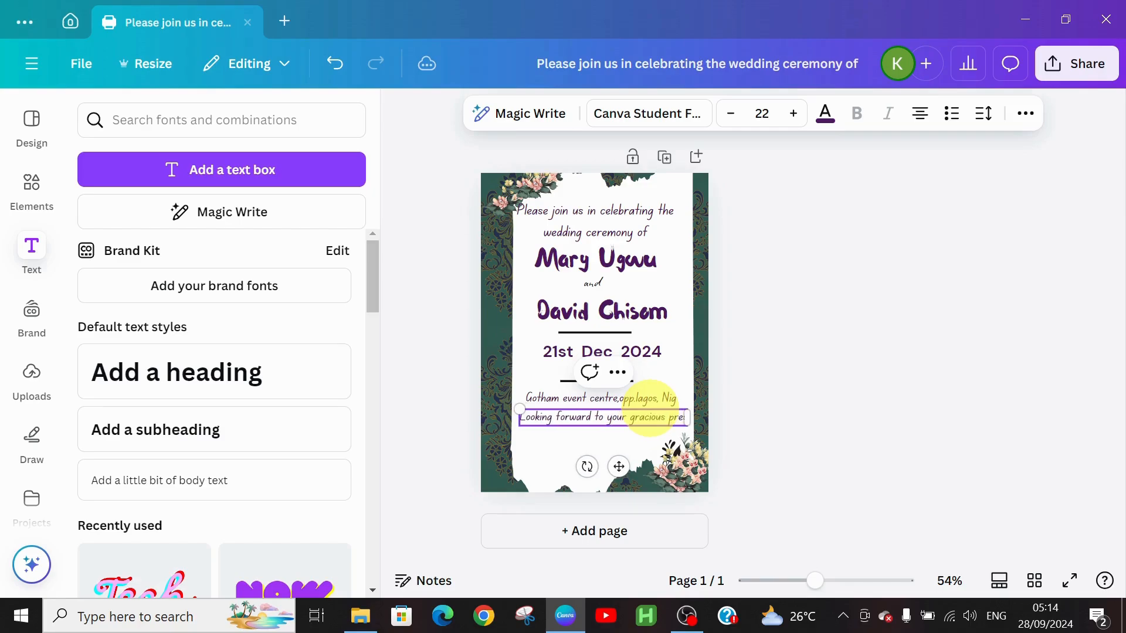
type("sence")
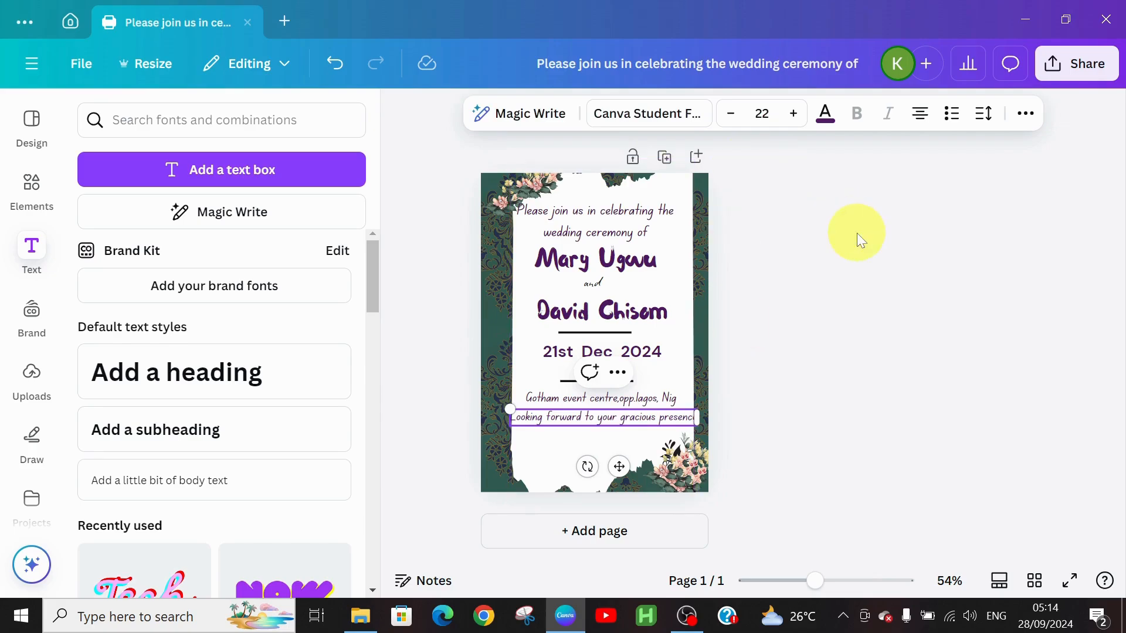
left_click(733, 114)
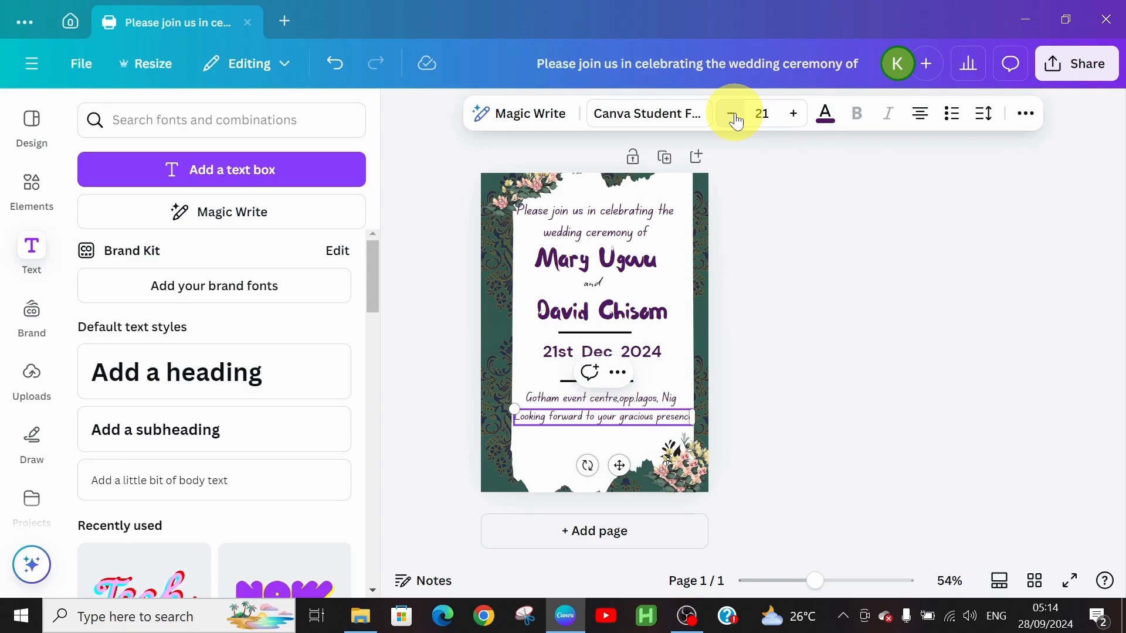
left_click(733, 115)
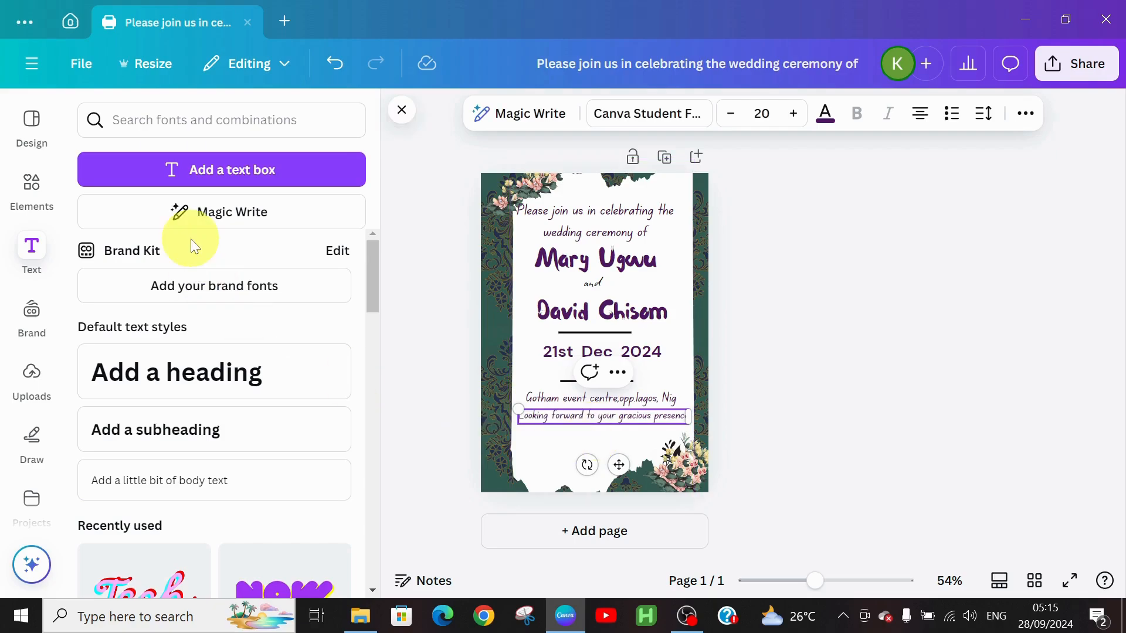
Add the red pill button from the 'BUTTON SHAPES' search below the closing line.
left_click(41, 182)
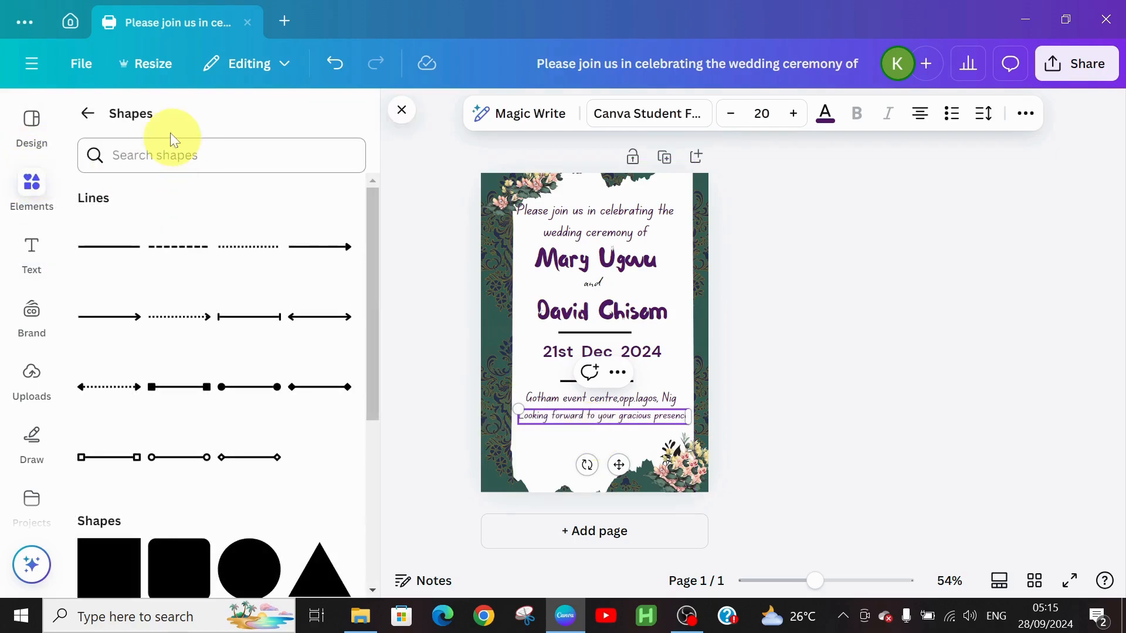
left_click(89, 115)
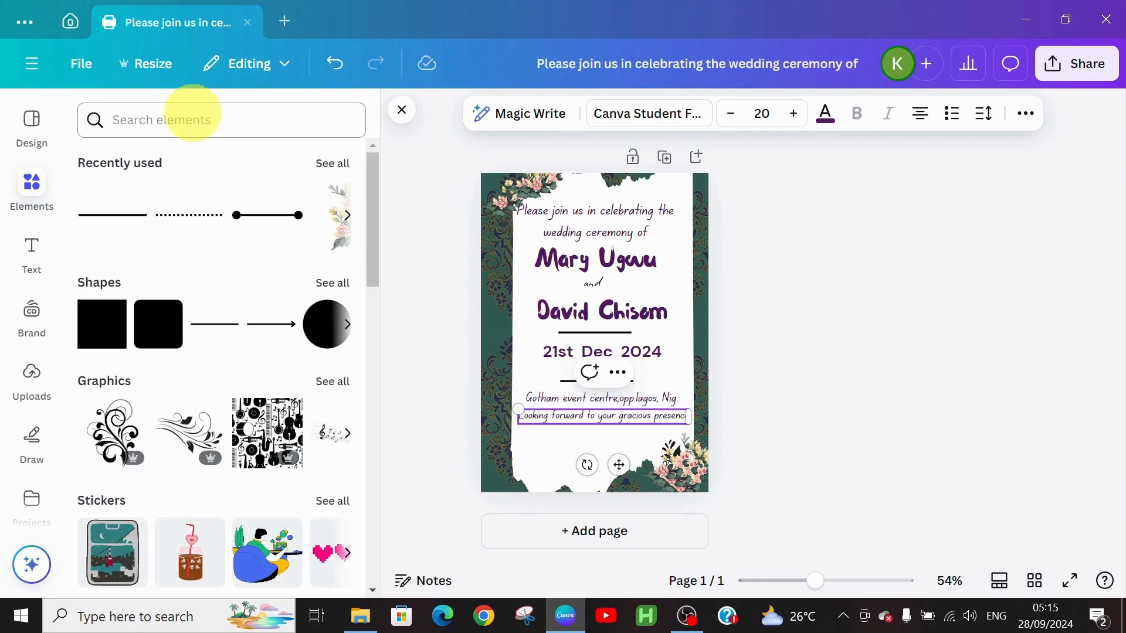
left_click(190, 117)
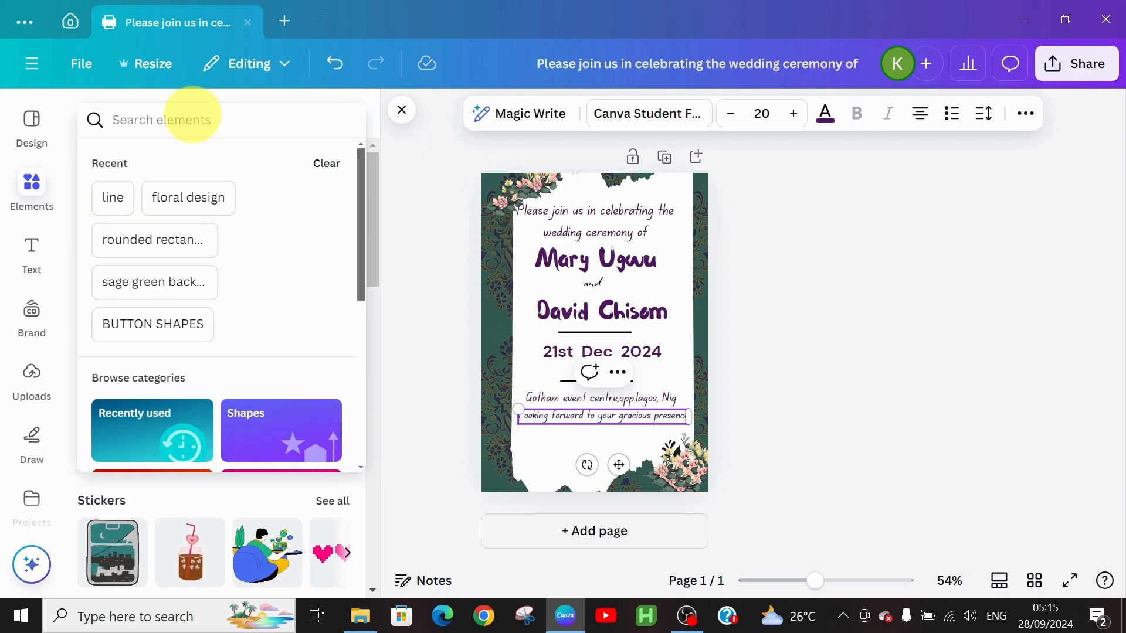
type("but")
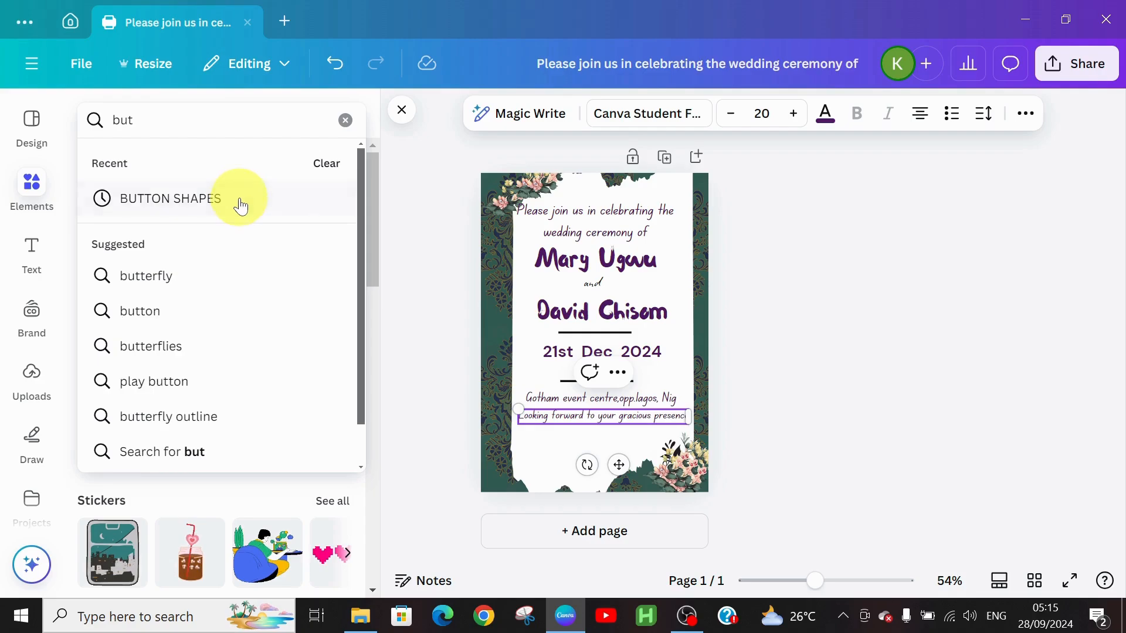
left_click(236, 199)
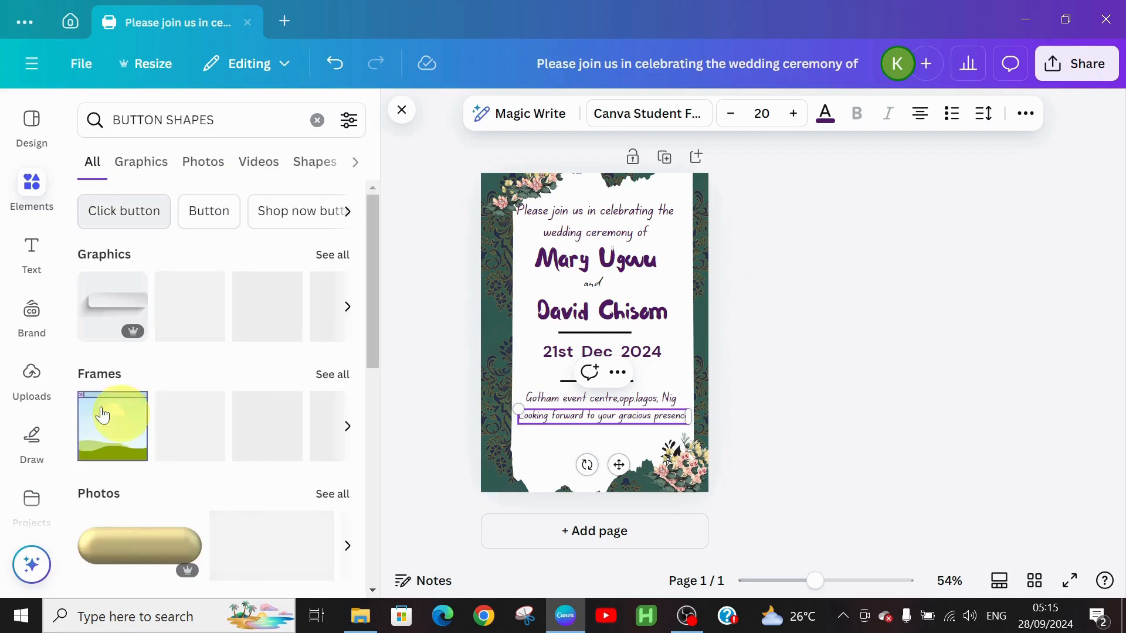
left_click(330, 267)
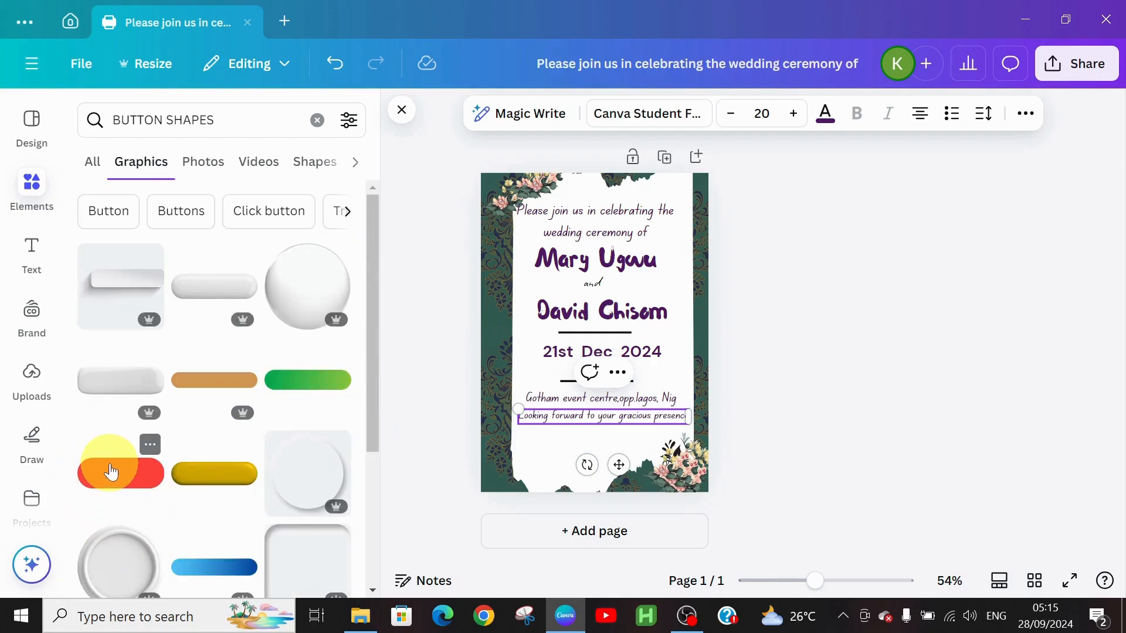
left_click(112, 472)
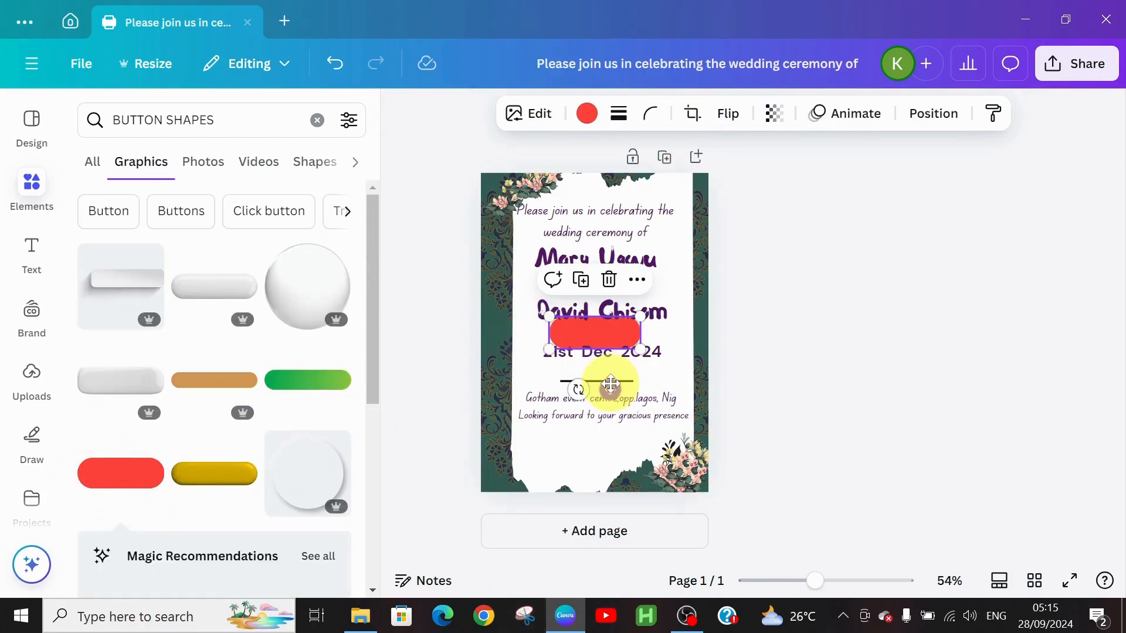
left_click_drag(610, 384, 611, 490)
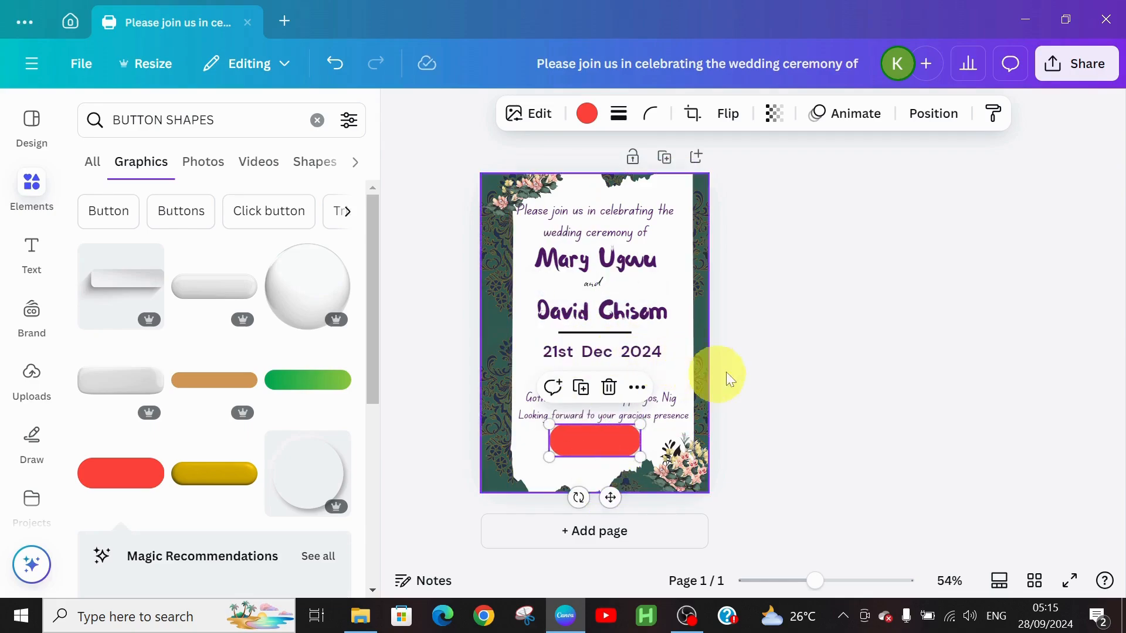
left_click(768, 367)
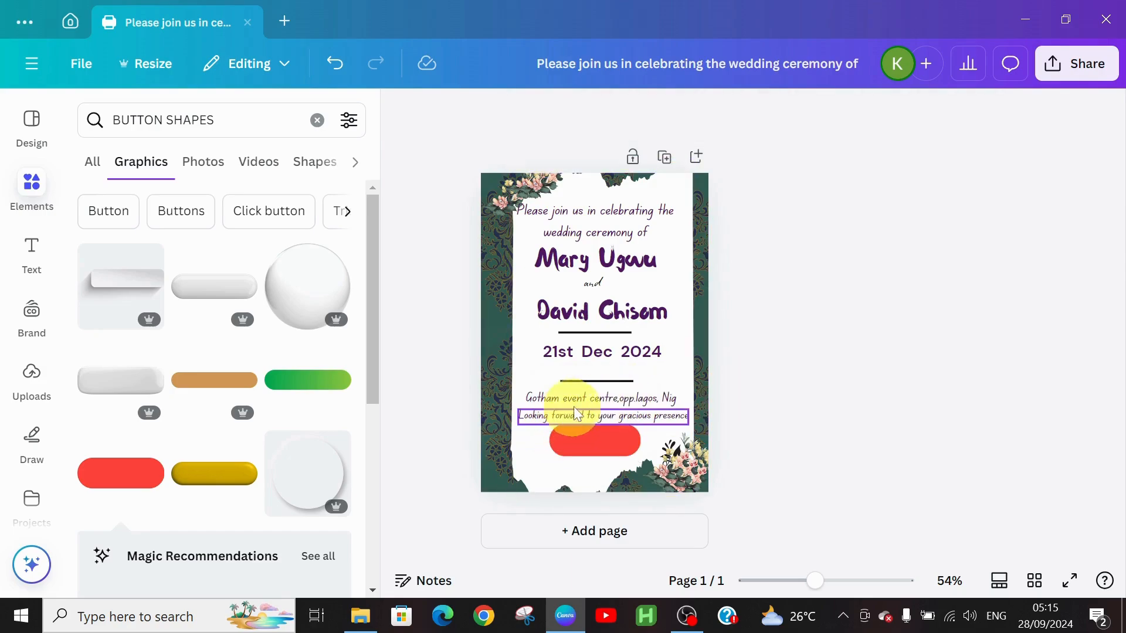
left_click(578, 331)
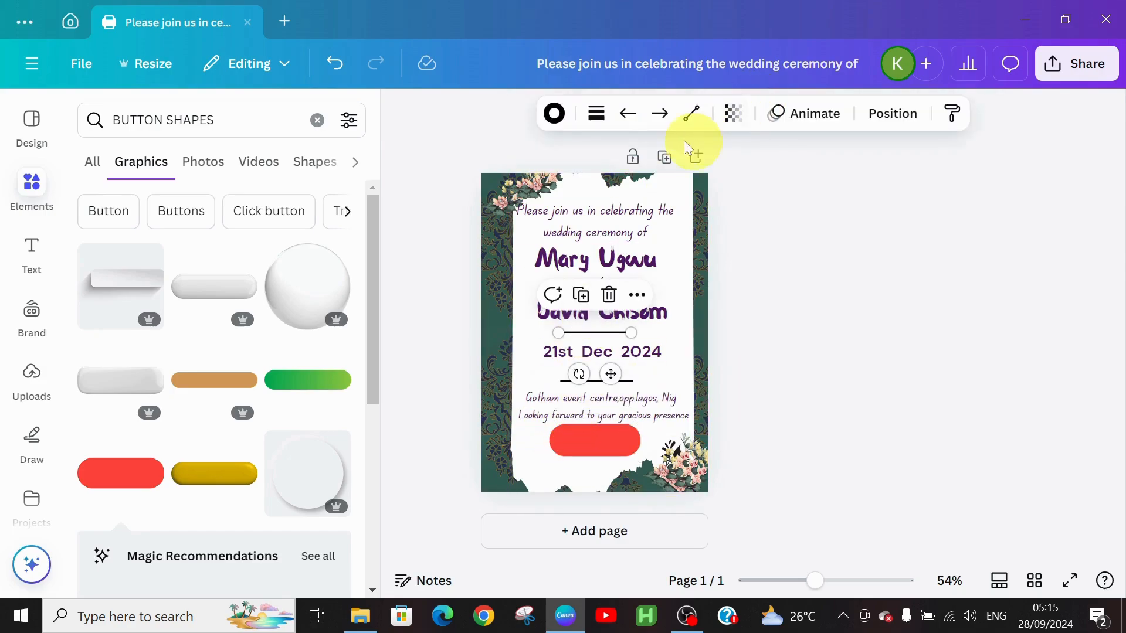
Move the lower divider, venue text and red button up to tighten the spacing.
left_click(827, 340)
left_click_drag(595, 384, 593, 370)
mouse_move(548, 400)
left_mouse_down()
mouse_move(550, 385)
mouse_move(552, 412)
left_mouse_up()
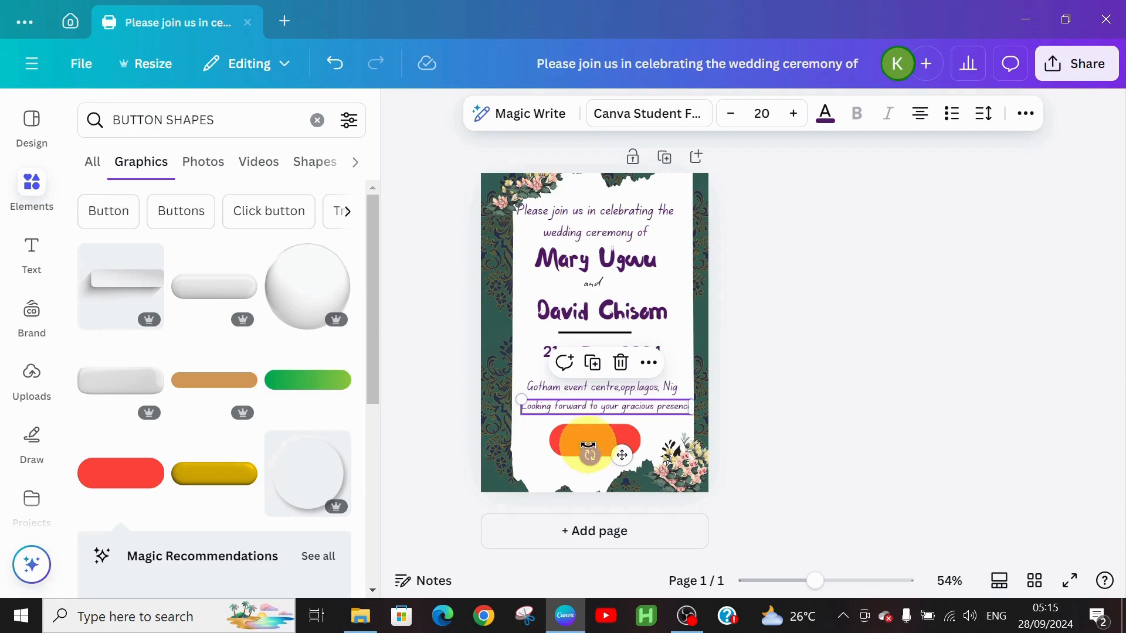
mouse_move(576, 434)
left_mouse_down()
mouse_move(582, 426)
mouse_move(562, 429)
left_mouse_up()
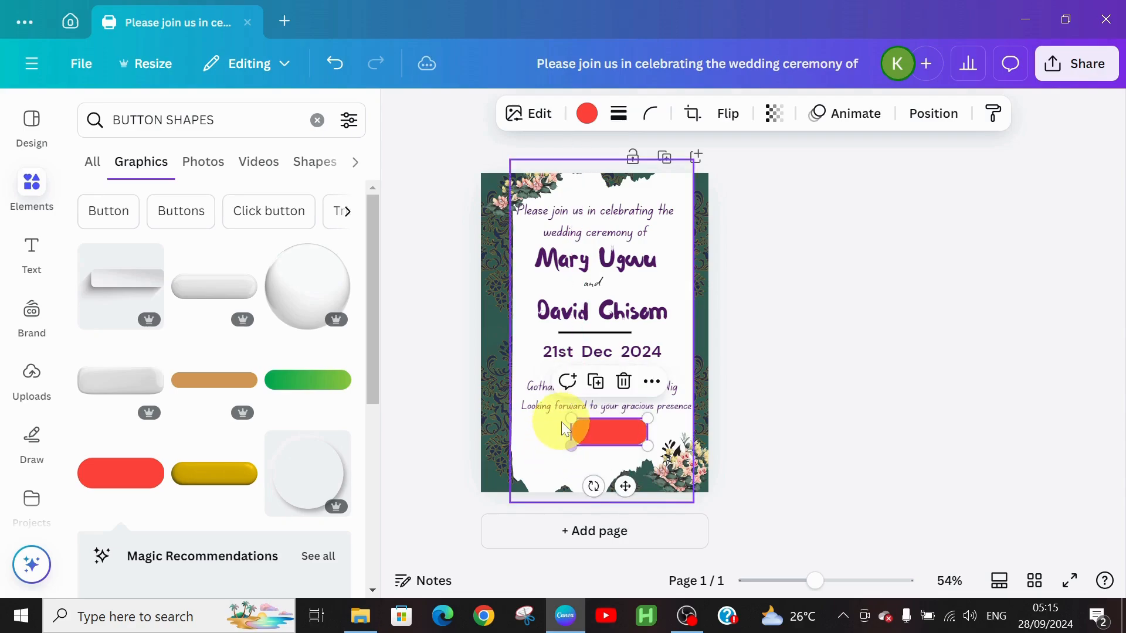
left_click_drag(620, 491, 613, 486)
Recolour the button to the document's dark purple #4f1964.
left_click(587, 114)
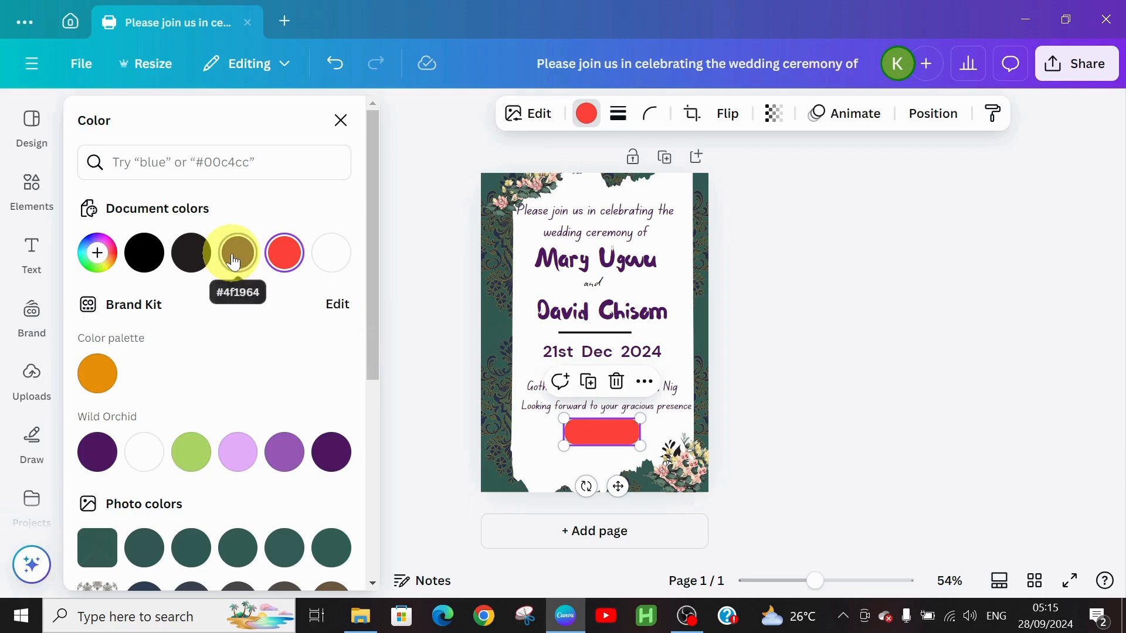
left_click(233, 263)
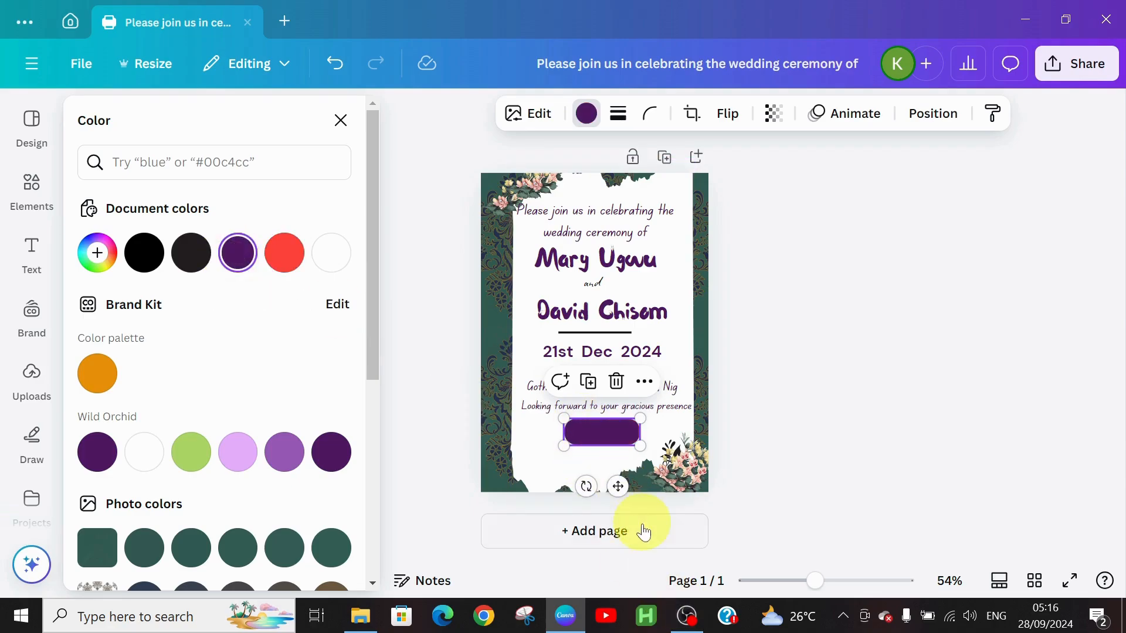
left_click(30, 188)
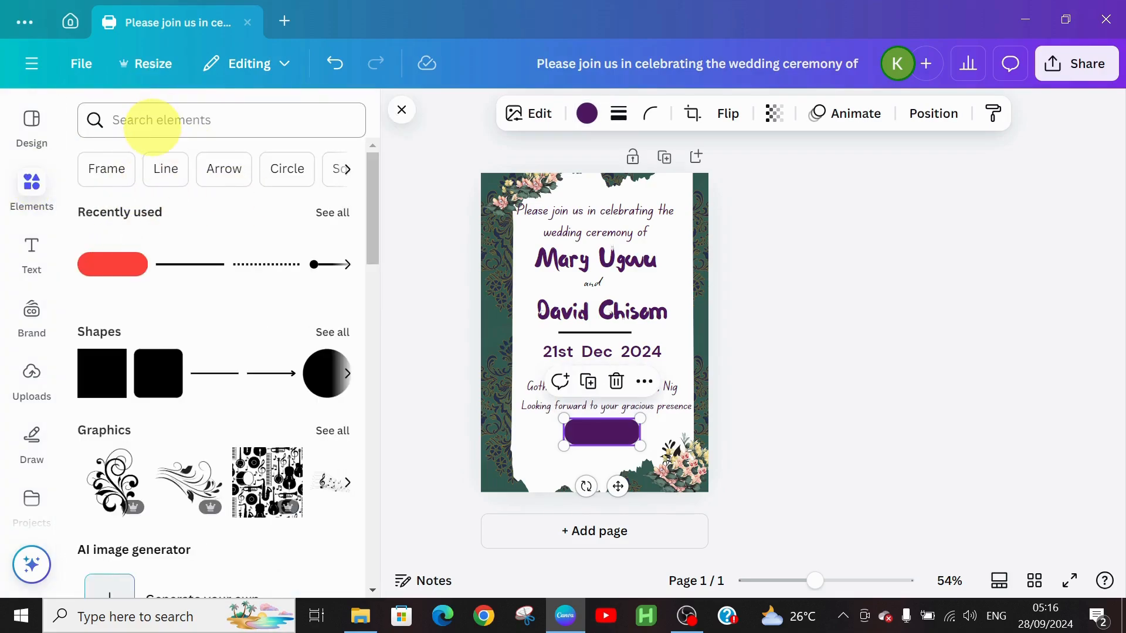
Add a text box on the purple button reading 'Mr & Mrs John'.
left_click(31, 252)
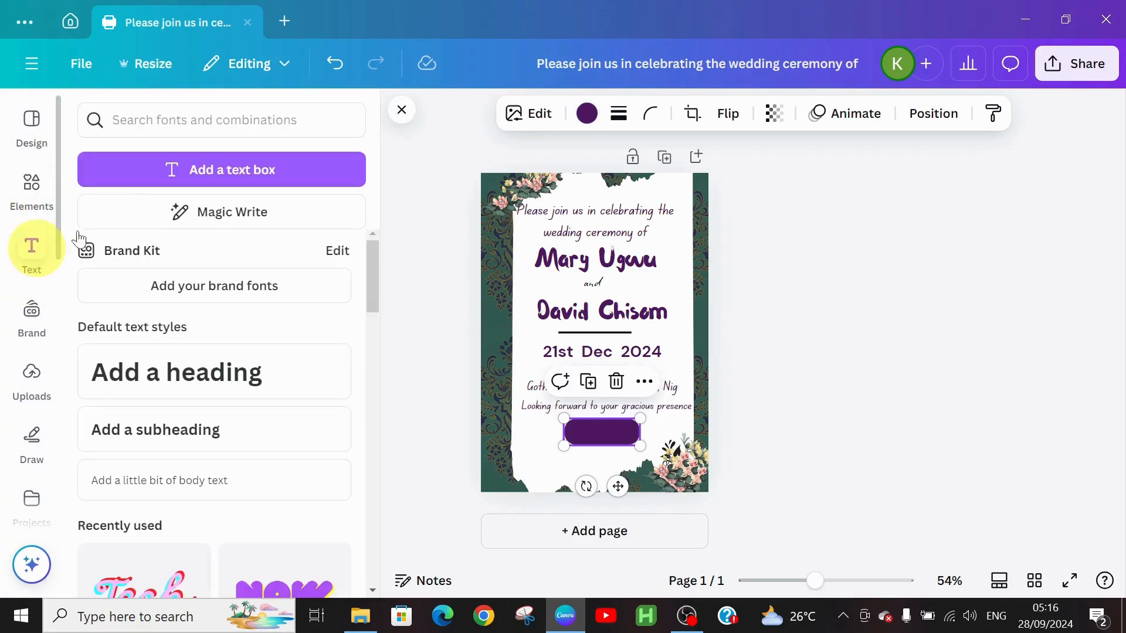
left_click(188, 189)
left_click_drag(572, 487, 616, 472)
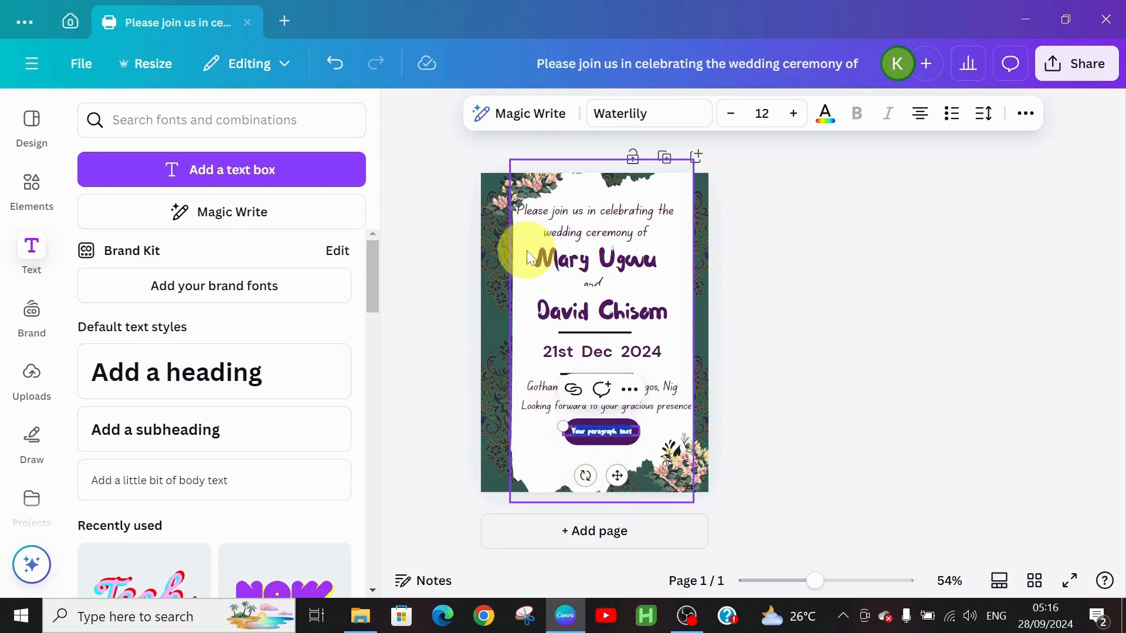
type("Mr & Mrs John")
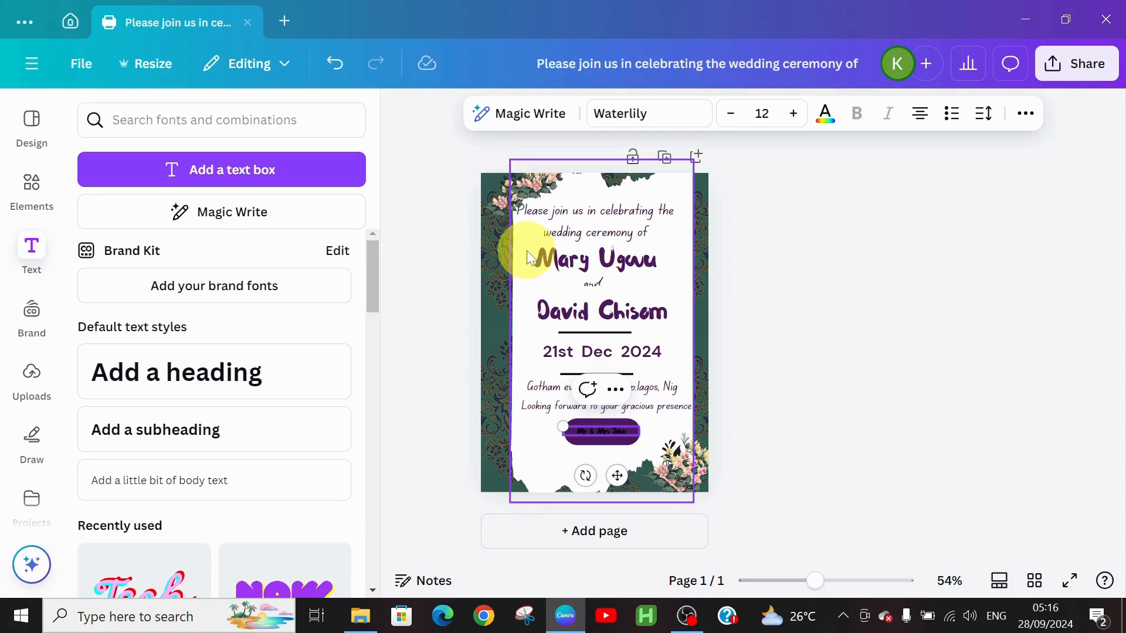
Make the Mr & Mrs John text white.
left_click(825, 113)
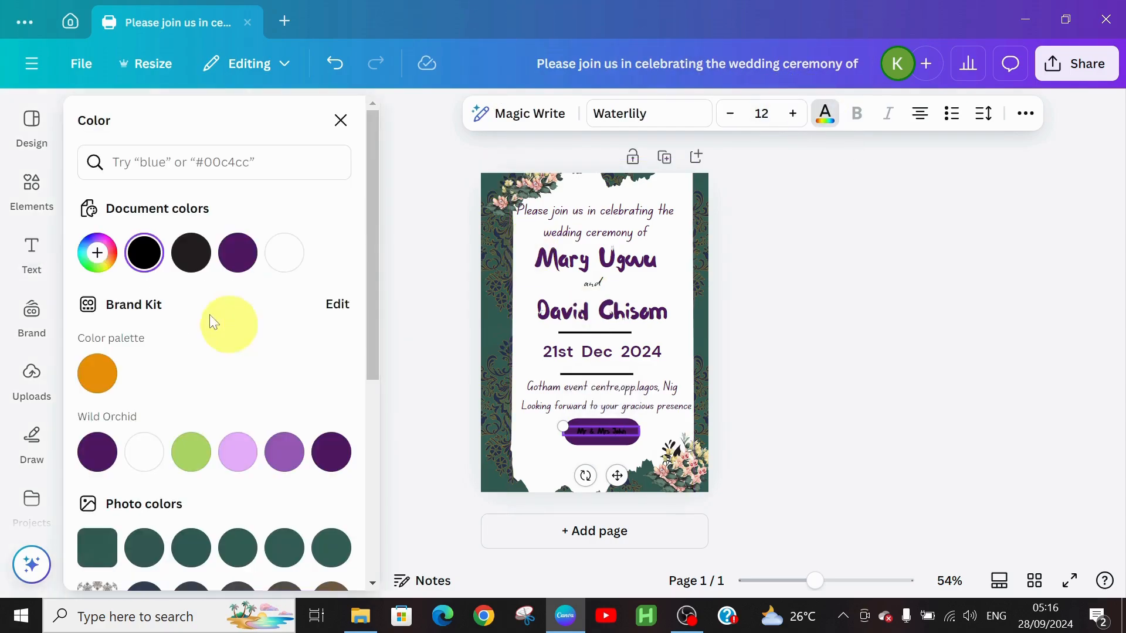
left_click(143, 452)
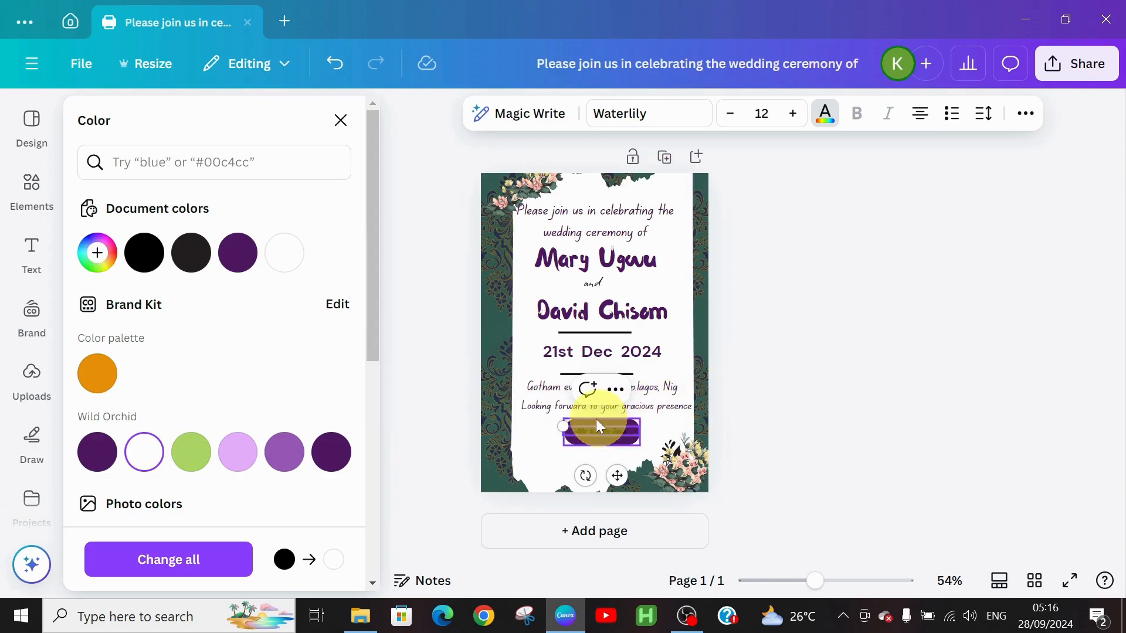
left_click(562, 426)
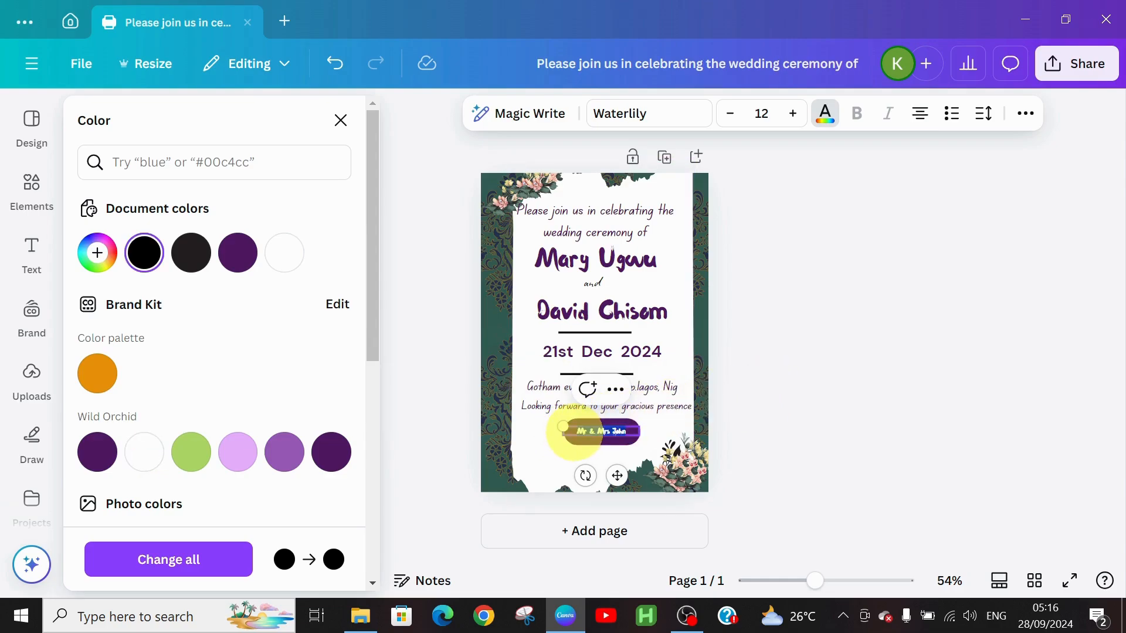
left_click(140, 452)
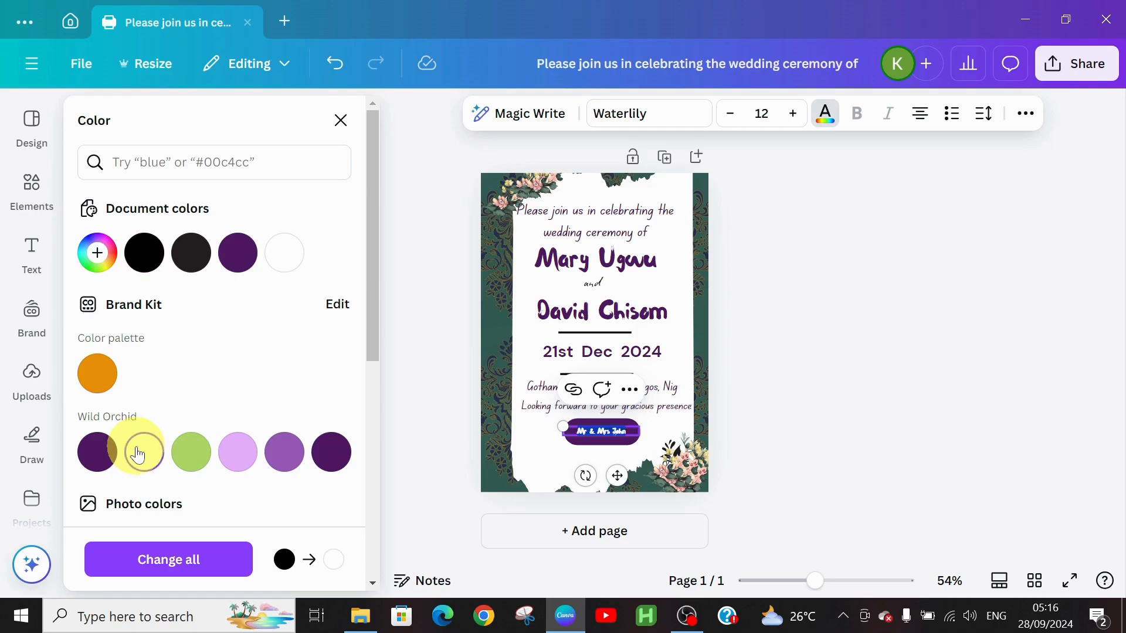
Enlarge the couple text to font size 18.
left_click(793, 114)
left_click(793, 114)
left_click(793, 114)
left_click(793, 114)
left_click(793, 113)
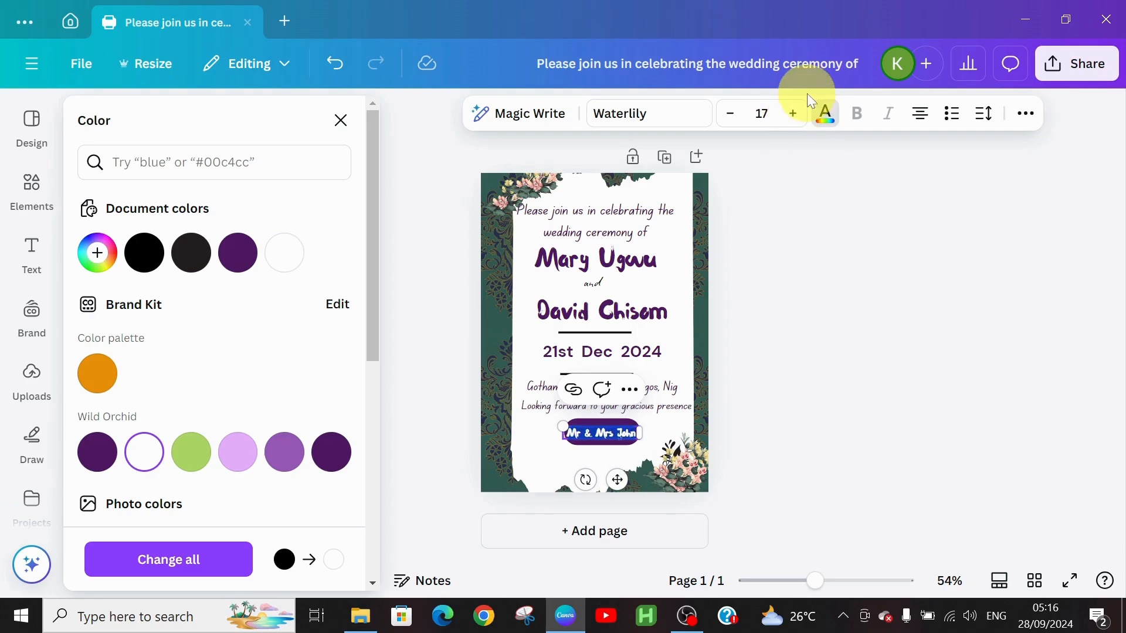
left_click(794, 114)
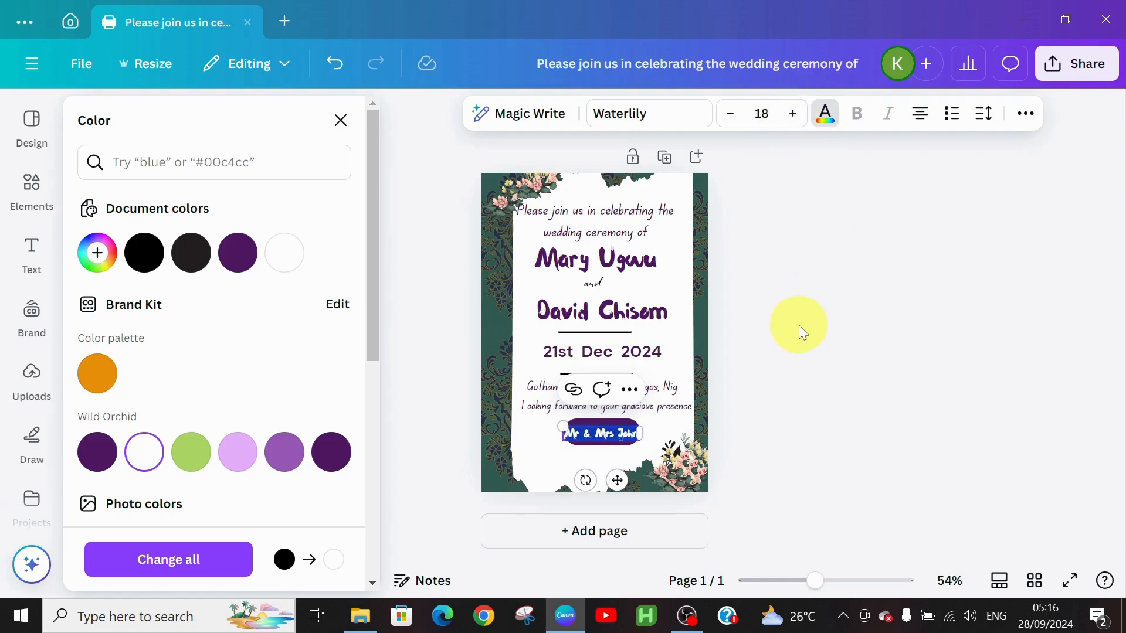
left_click(798, 325)
left_click(540, 452)
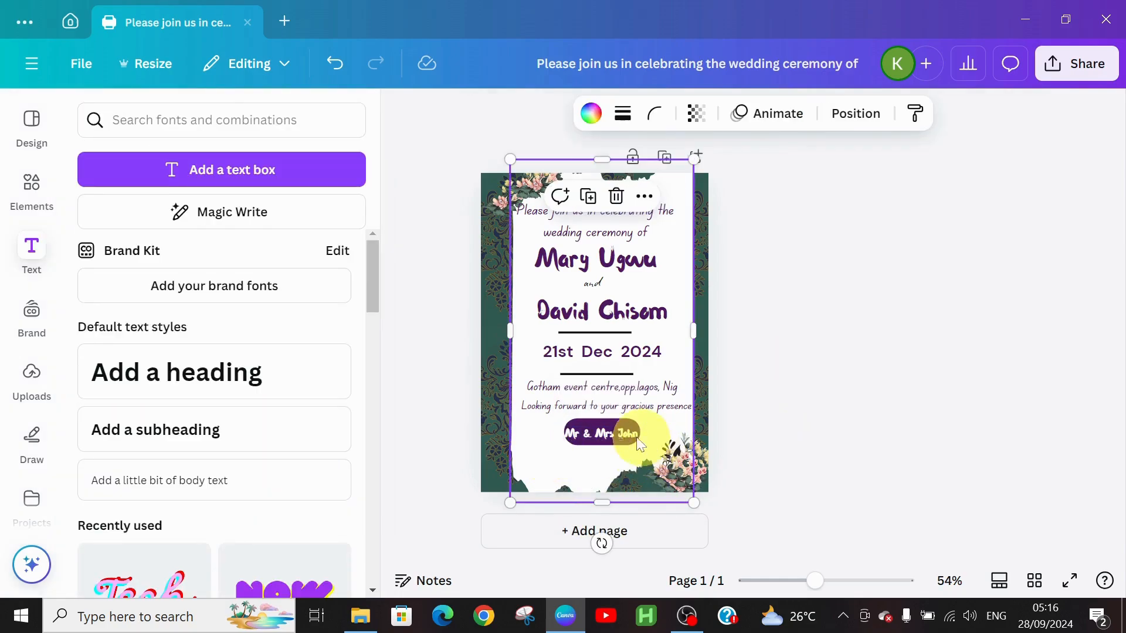
Nudge the Mr & Mrs John text up and stretch the white panel slightly downward.
left_click_drag(611, 433, 611, 429)
left_click(783, 425)
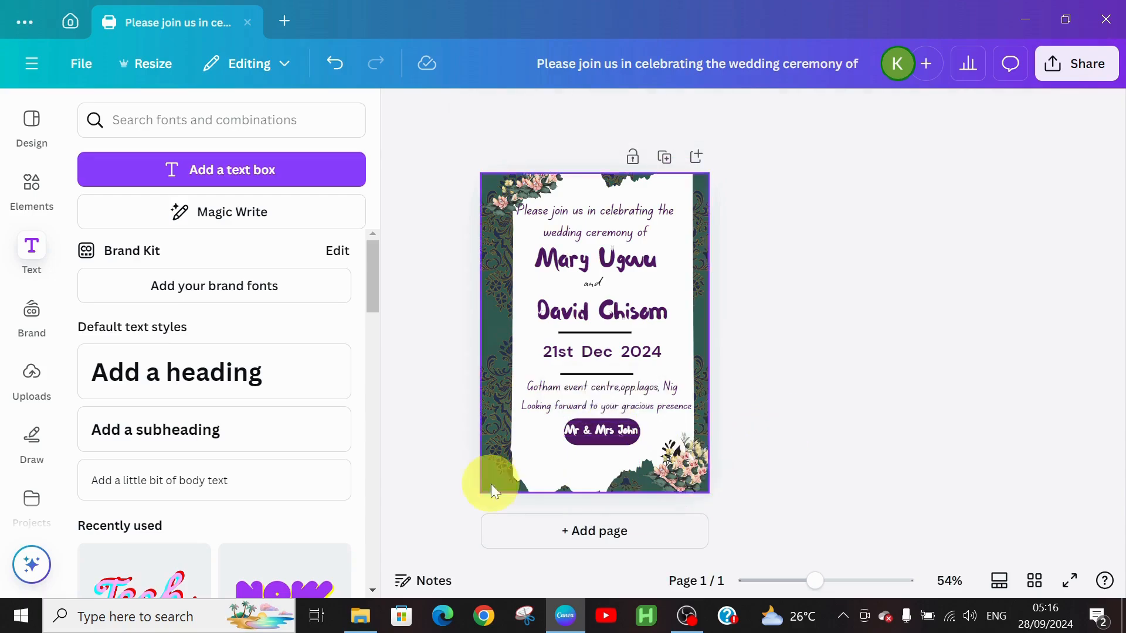
left_click(579, 474)
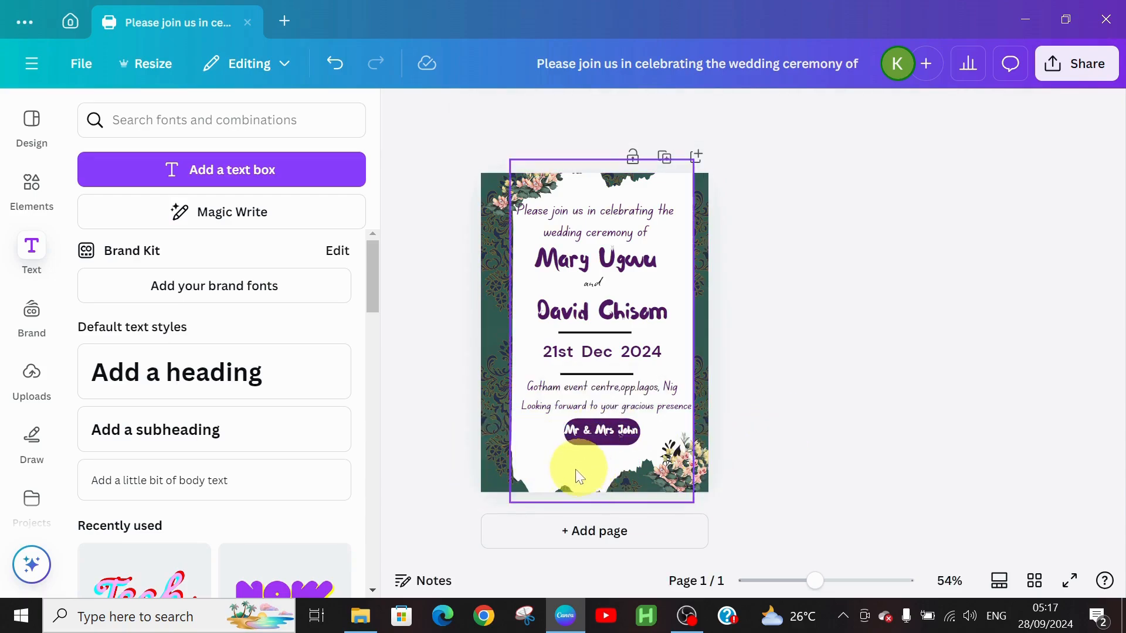
left_click(610, 477)
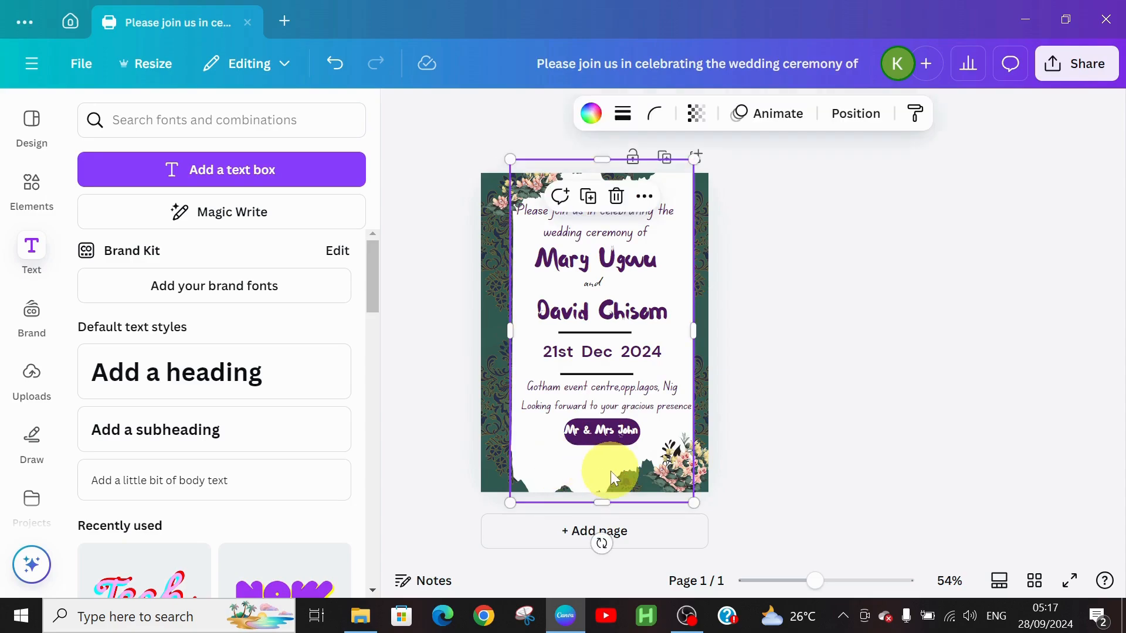
left_click_drag(601, 503, 604, 510)
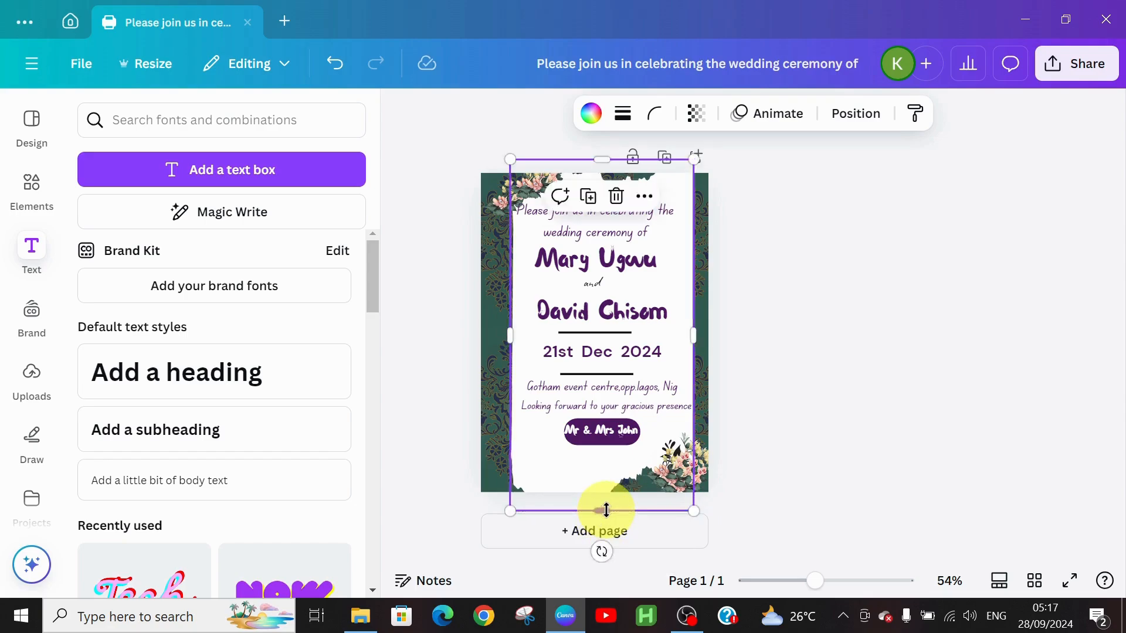
Tuck the flower sprig into the bottom-right corner and stretch the white panel to 7.9 in tall.
left_click(677, 463)
mouse_move(678, 462)
left_mouse_down()
mouse_move(695, 471)
mouse_move(678, 450)
mouse_move(687, 457)
left_mouse_up()
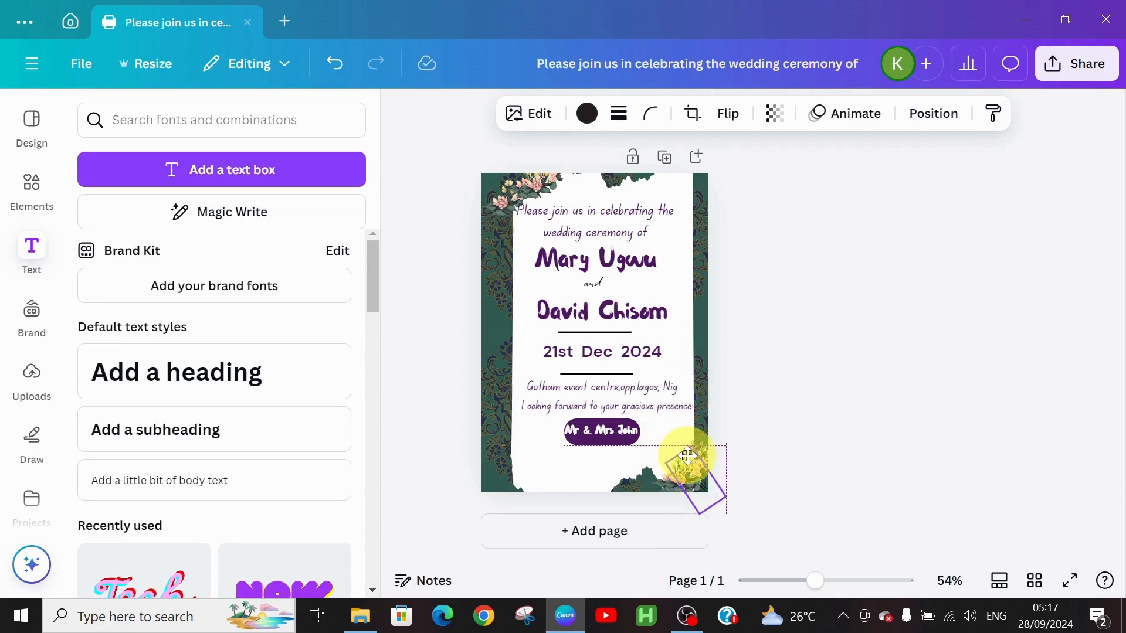
left_click_drag(687, 456, 690, 461)
left_click(596, 451)
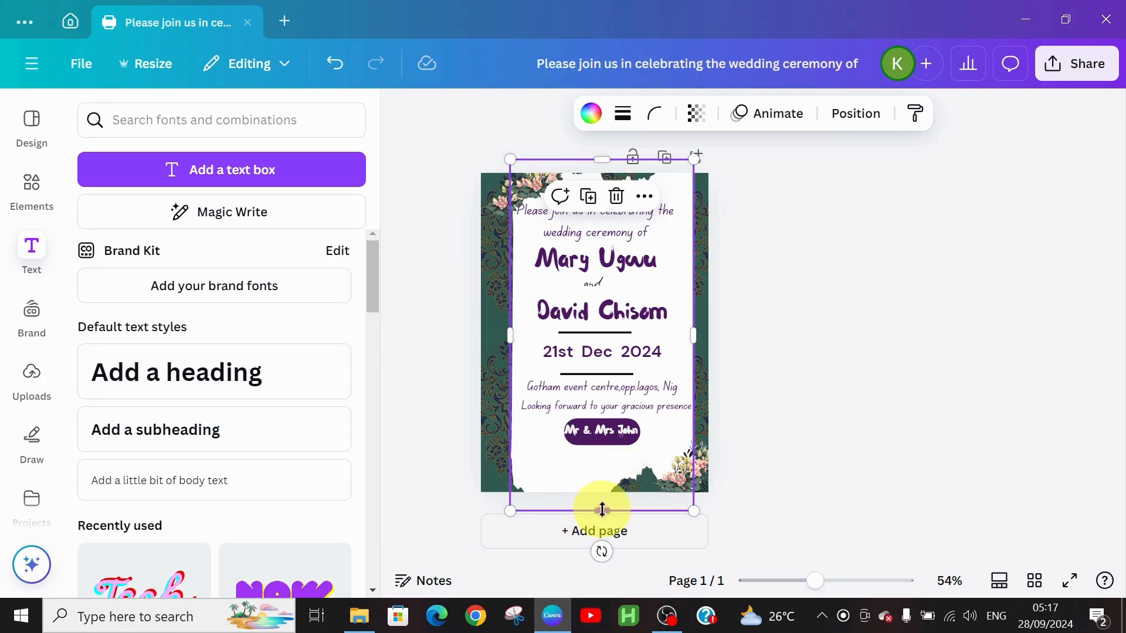
left_click_drag(602, 511, 604, 508)
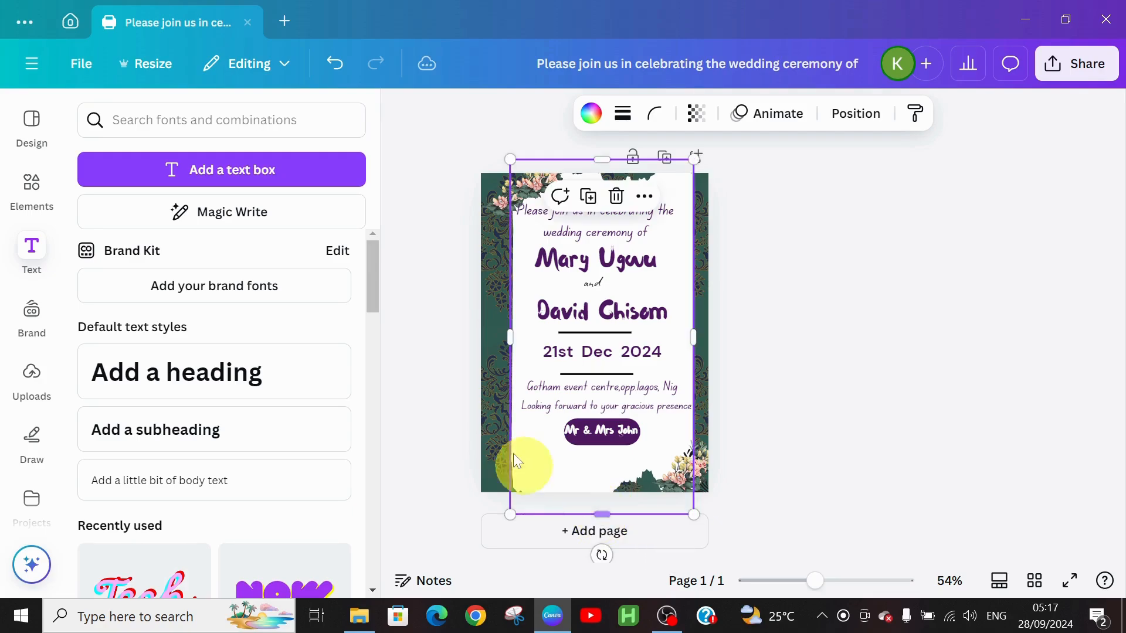
left_click(759, 384)
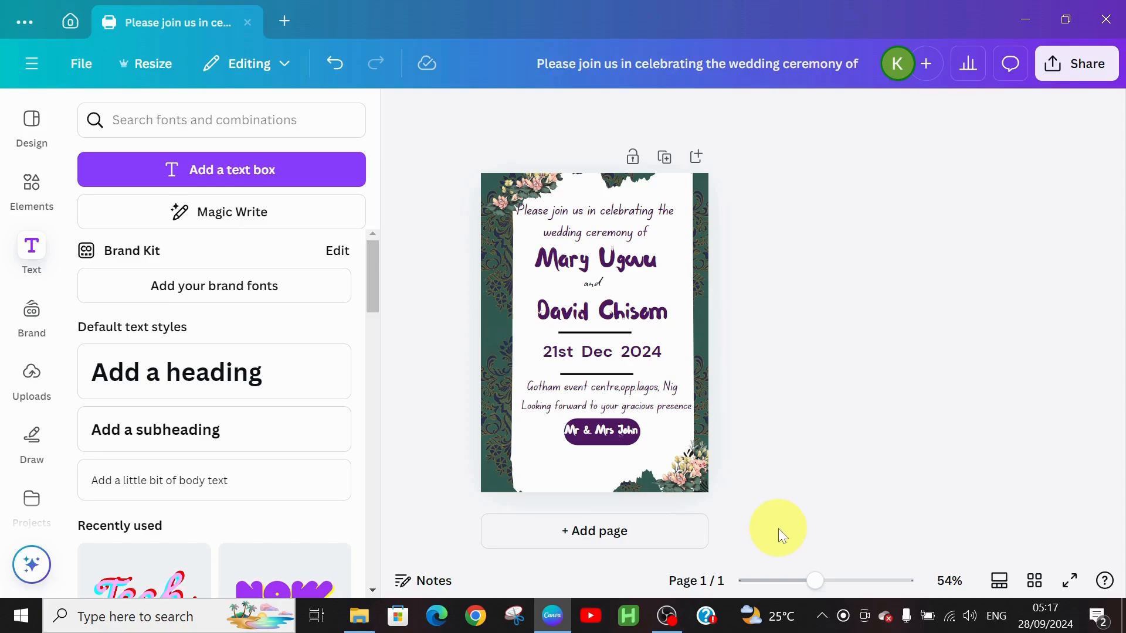
Add an 'RSVP:' subheading with two contact phone numbers under the button, sized 20.
left_click(535, 460)
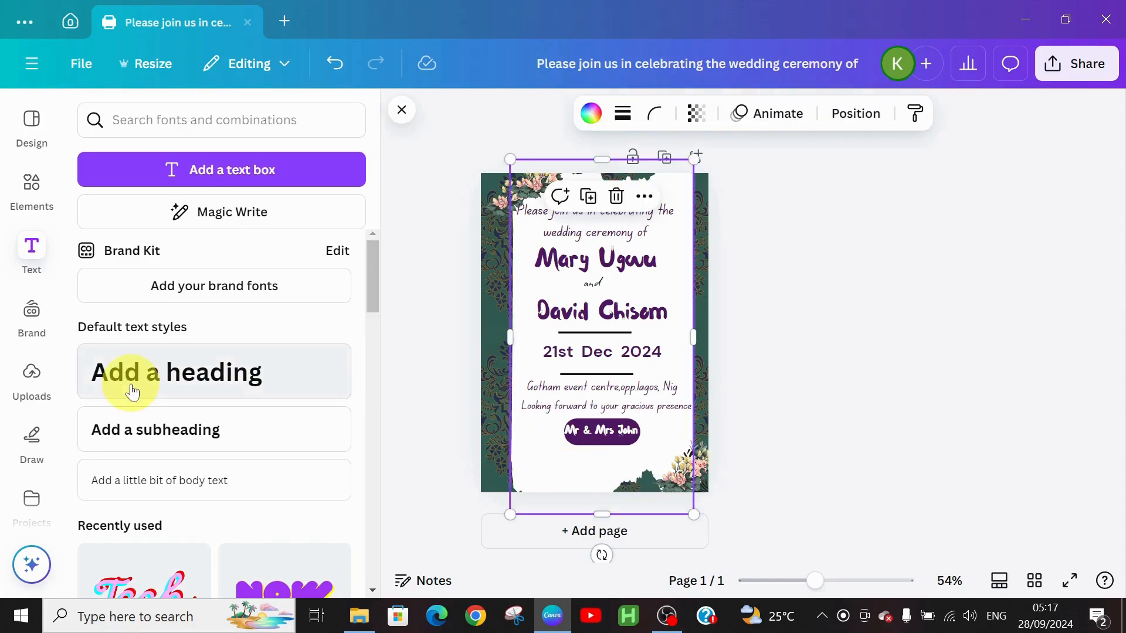
left_click(125, 433)
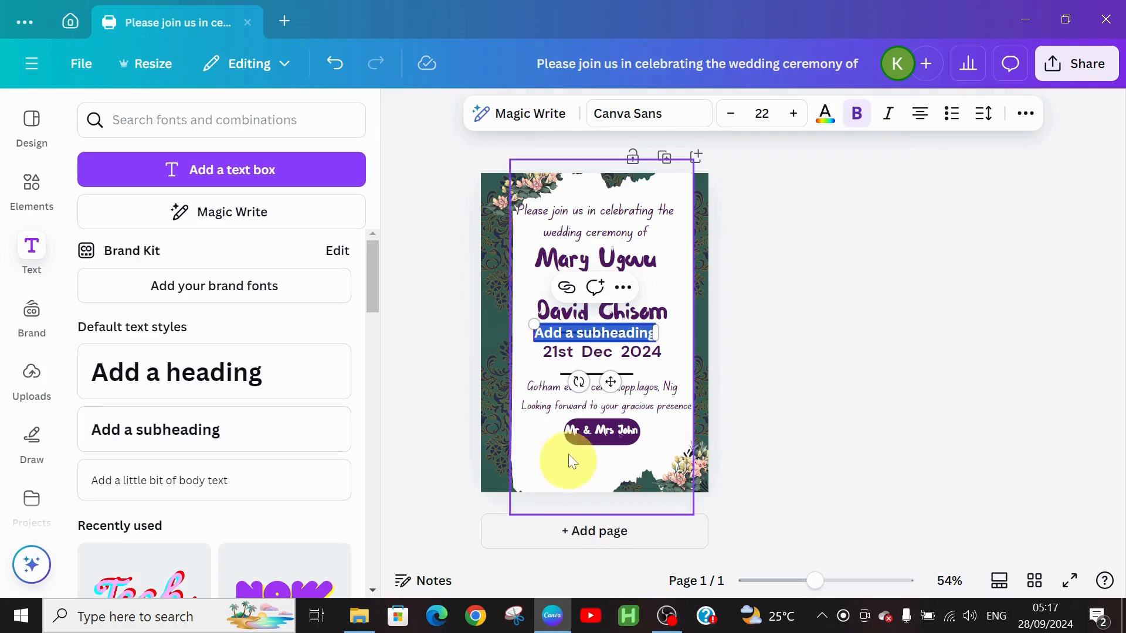
left_click_drag(613, 387, 616, 502)
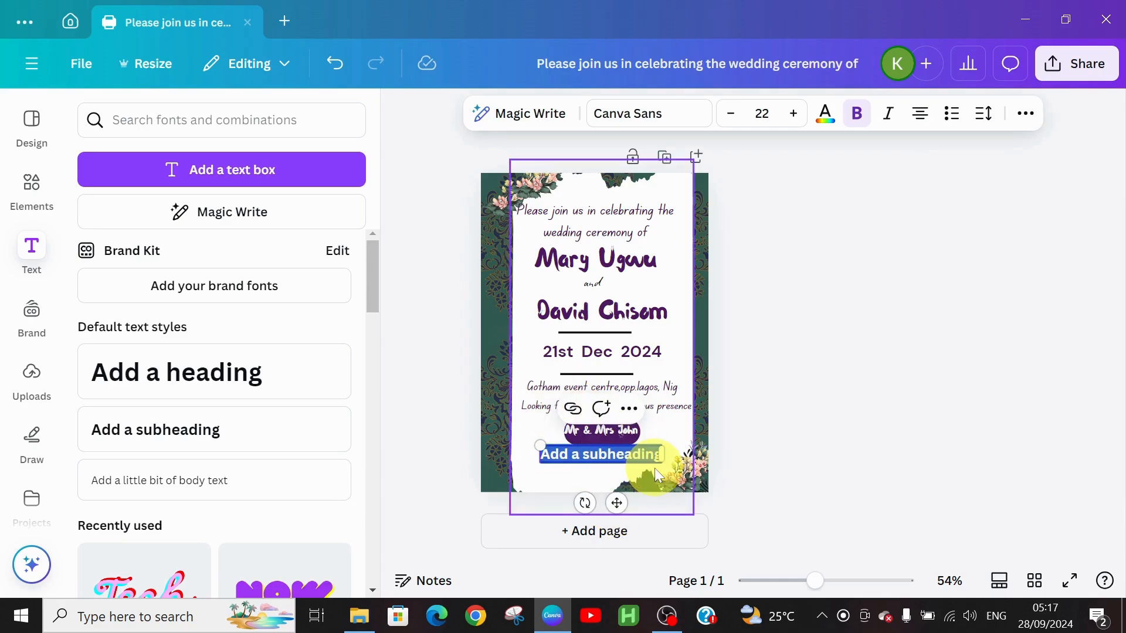
key("BackSpace")
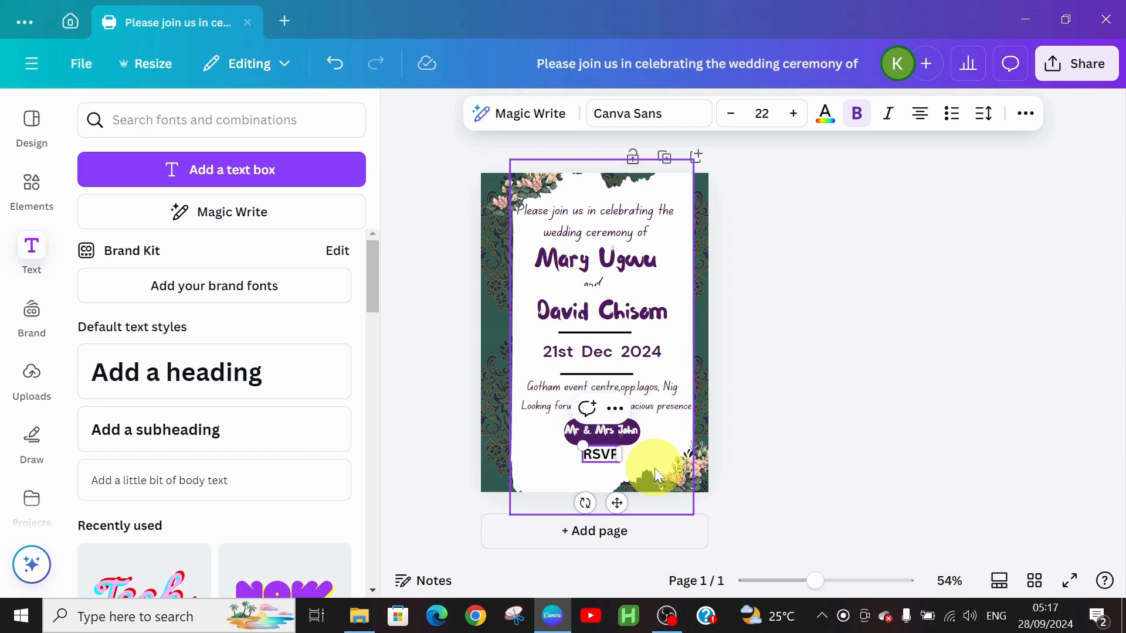
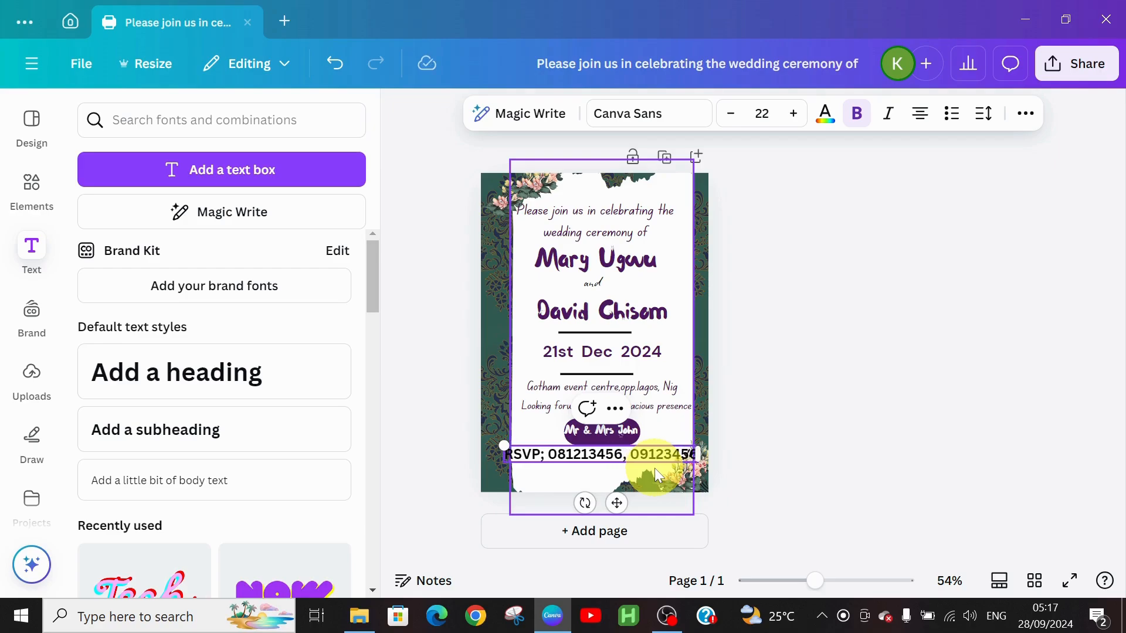
left_click(727, 118)
left_click(727, 117)
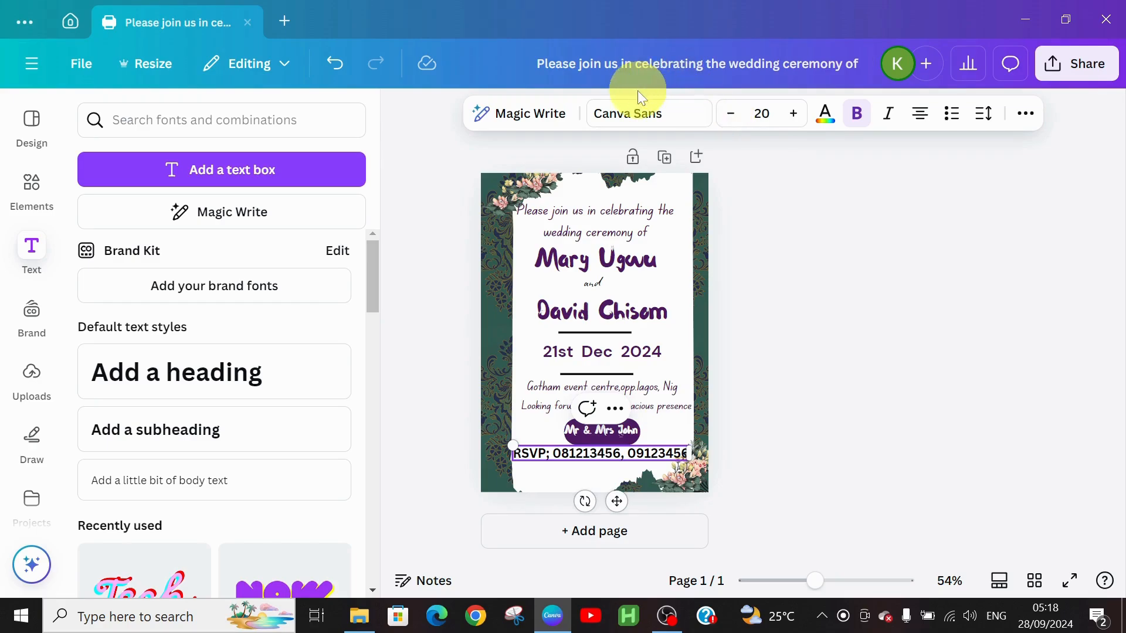
Set the RSVP line in DM Sans and move the flower graphic further into the bottom-right corner.
left_click(630, 119)
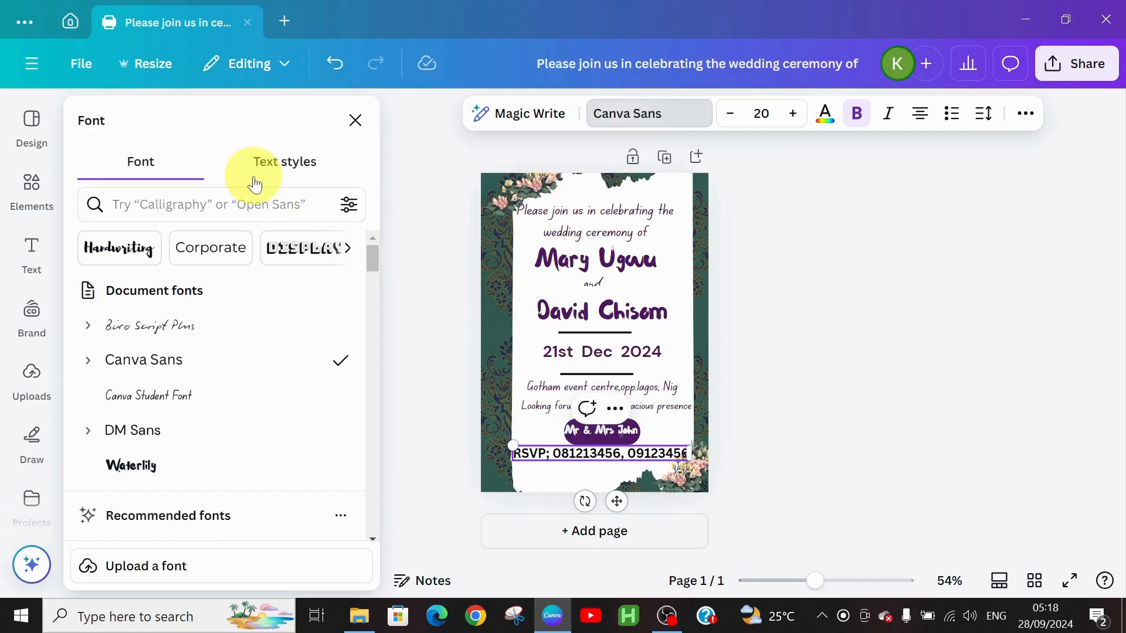
left_click(117, 428)
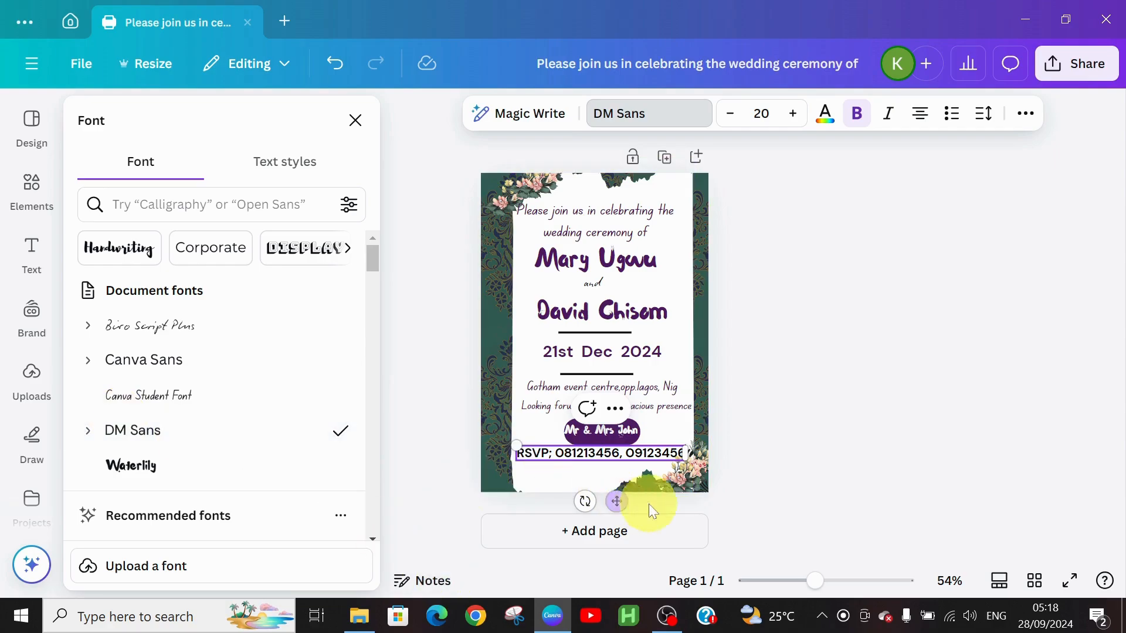
left_click(685, 475)
left_click_drag(684, 475, 688, 486)
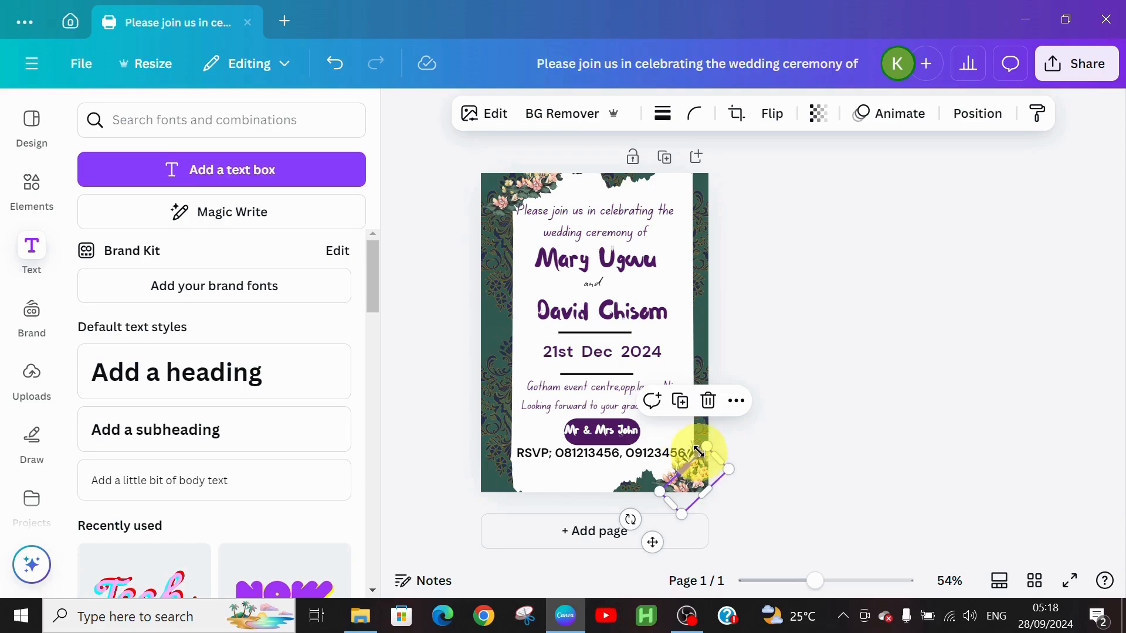
left_click_drag(696, 448, 705, 470)
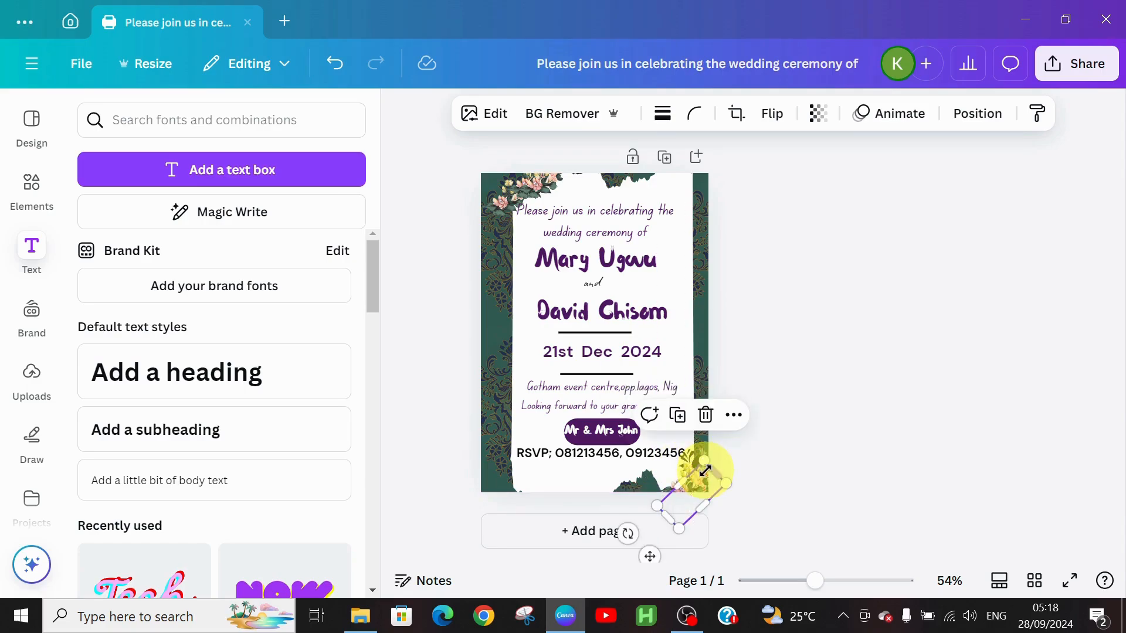
left_click_drag(698, 465, 702, 468)
left_click(808, 432)
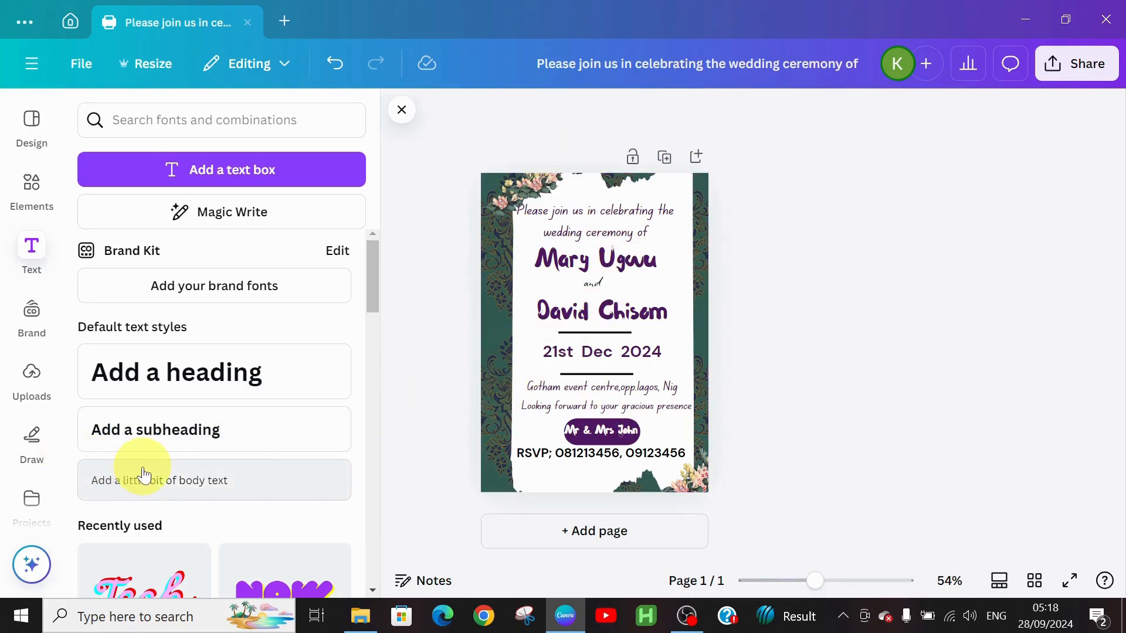
Add a body text line 'Colour code; green & burgundy' centred below the RSVP numbers.
left_click_drag(143, 465, 579, 326)
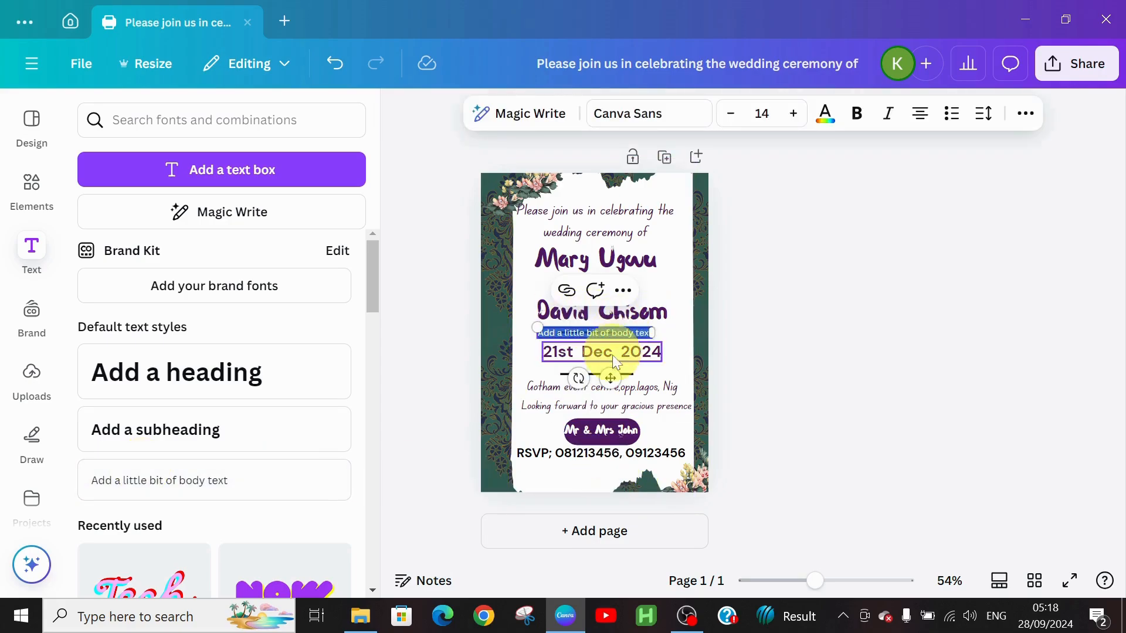
left_click_drag(609, 377, 605, 511)
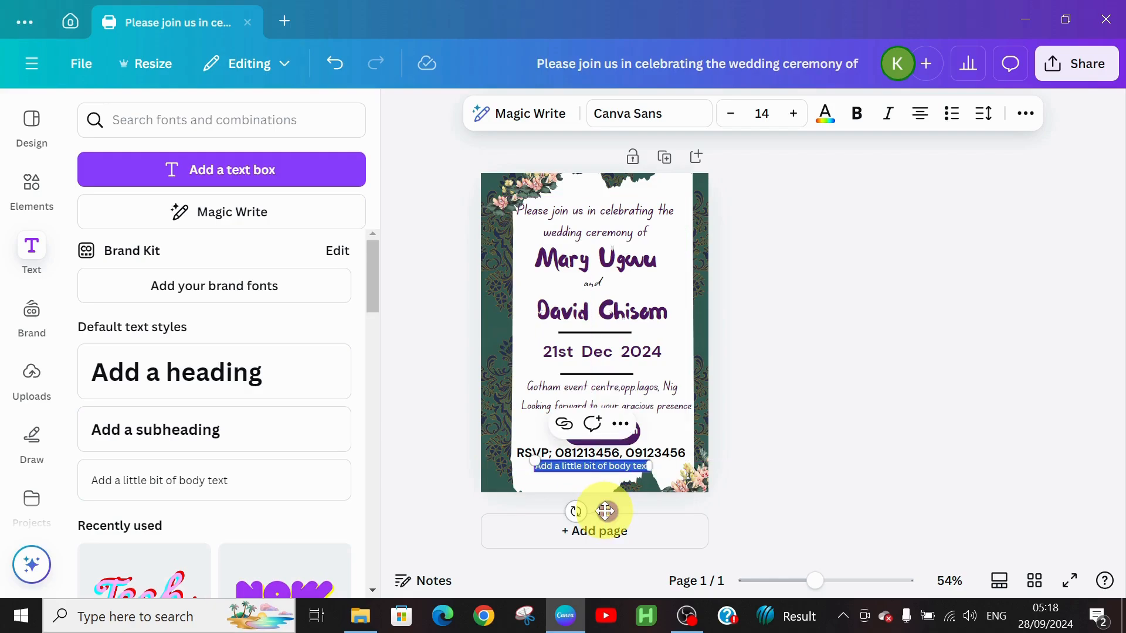
key("BackSpace")
type("Colour code")
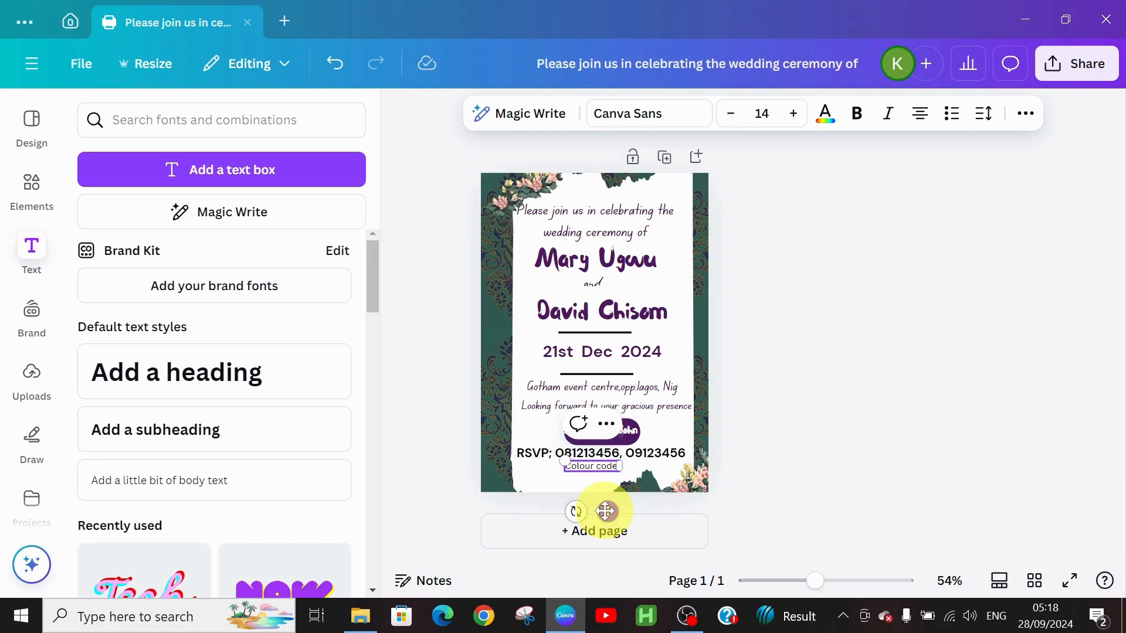
type("; green a")
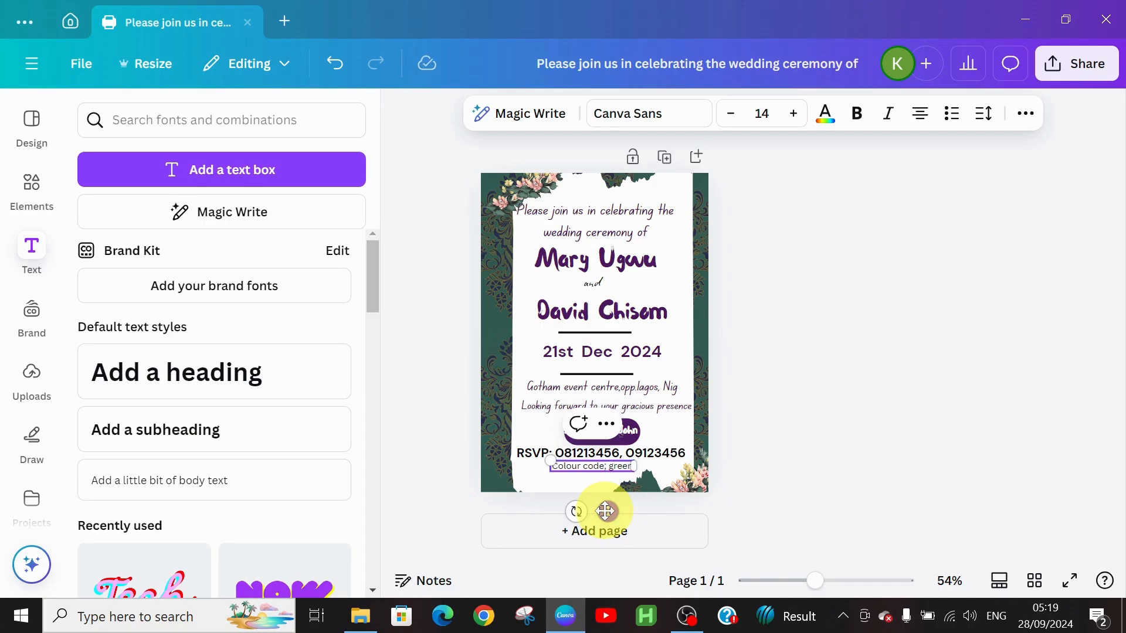
key("BackSpace")
key("BackSpace")
type("& bu")
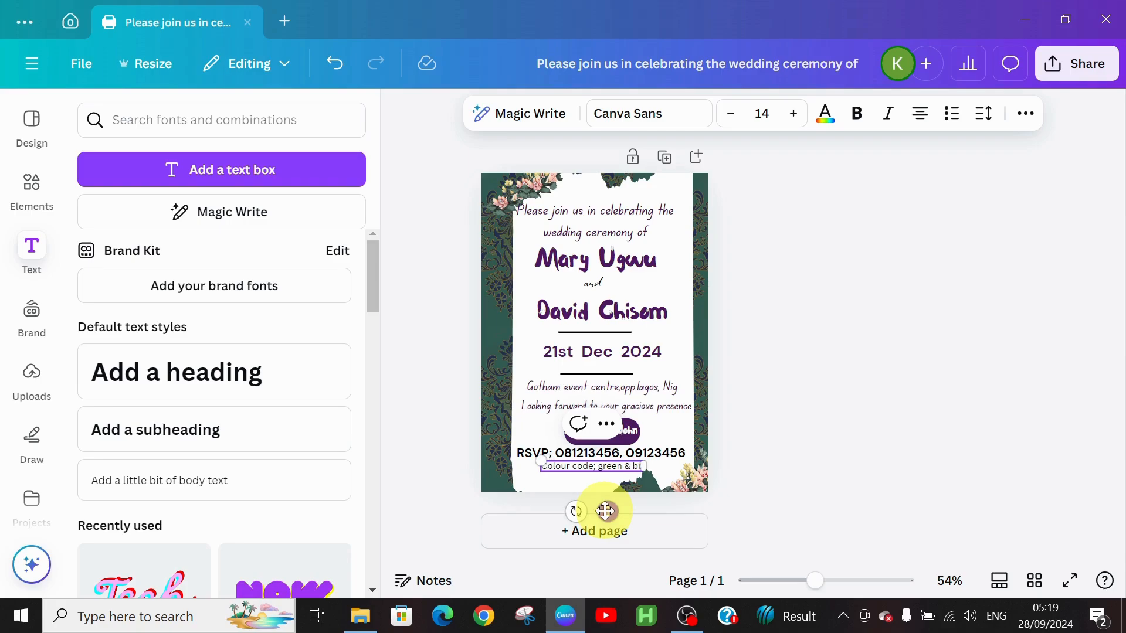
type("rgundy")
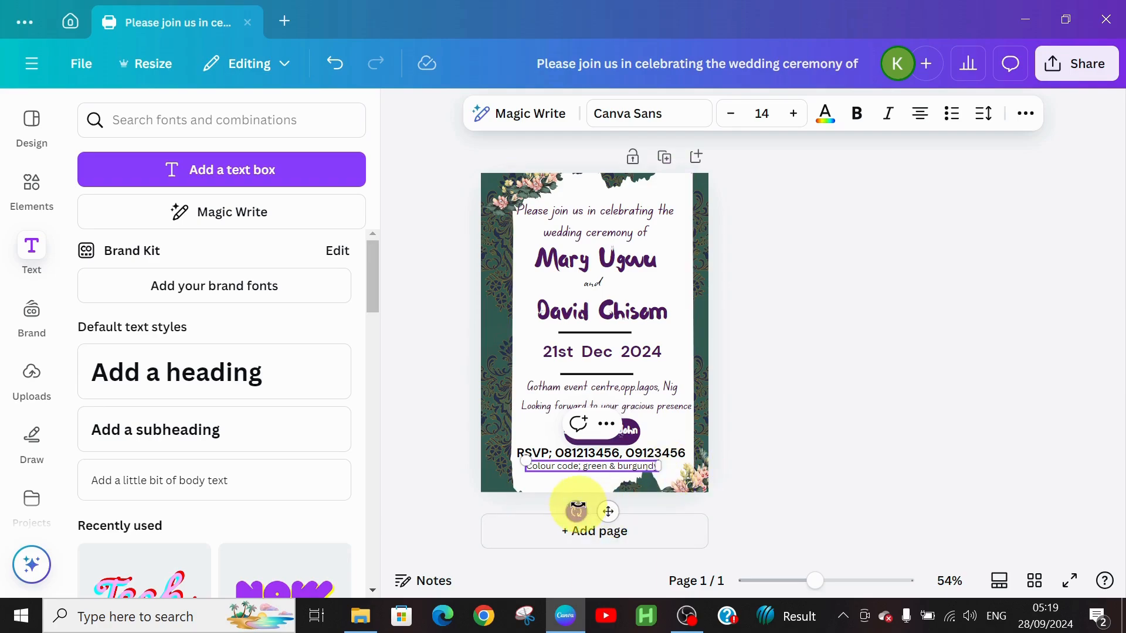
left_click(776, 448)
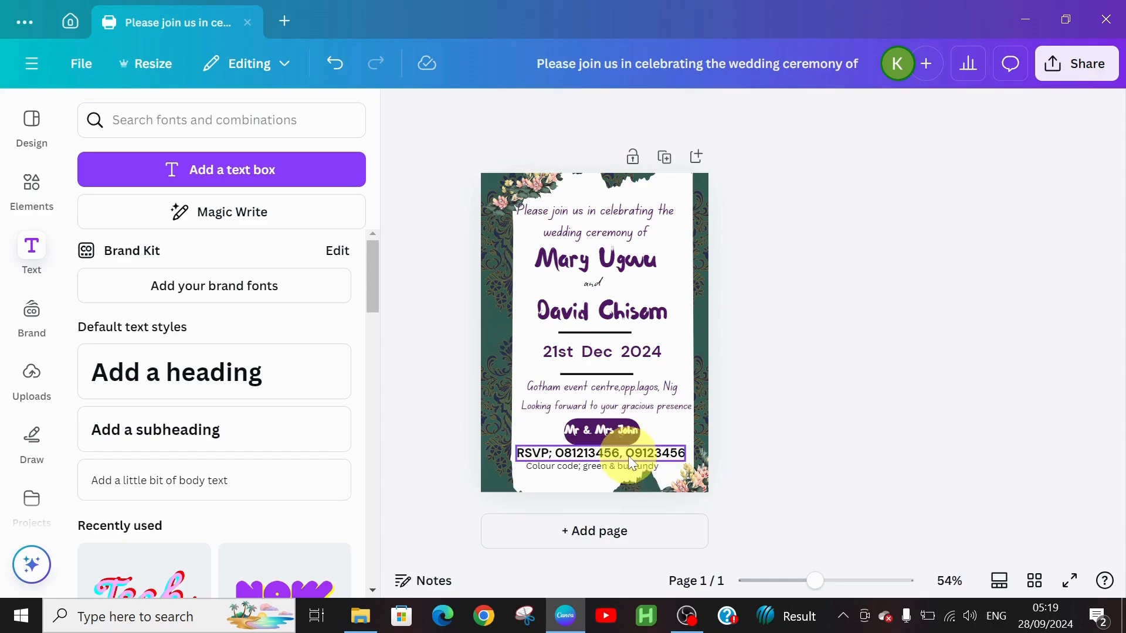
left_click_drag(624, 474, 598, 451)
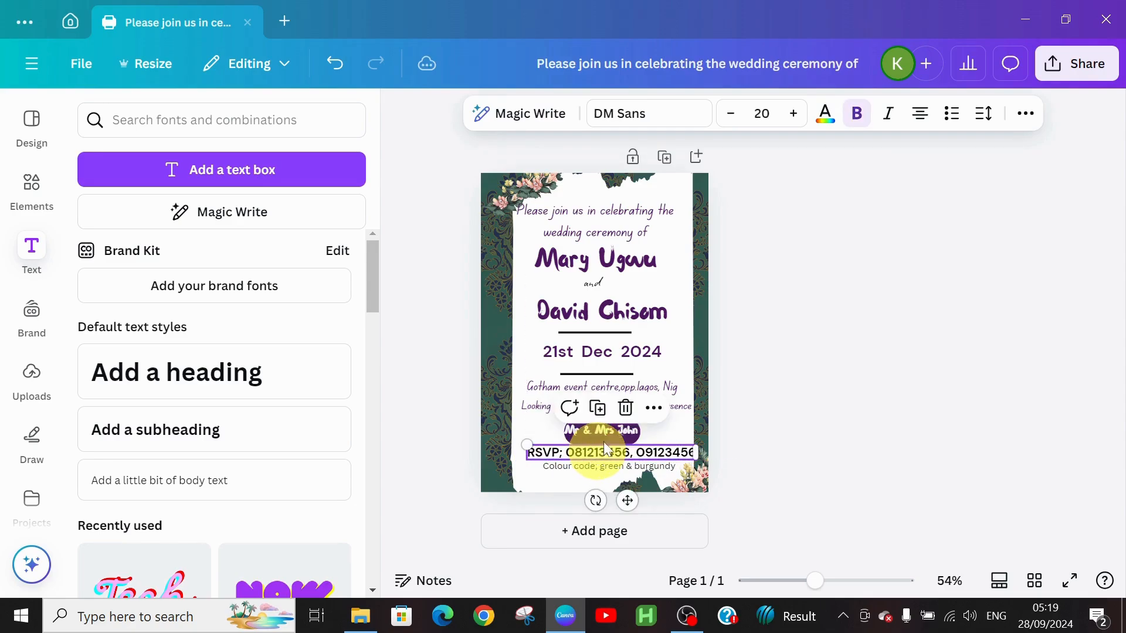
left_click(765, 334)
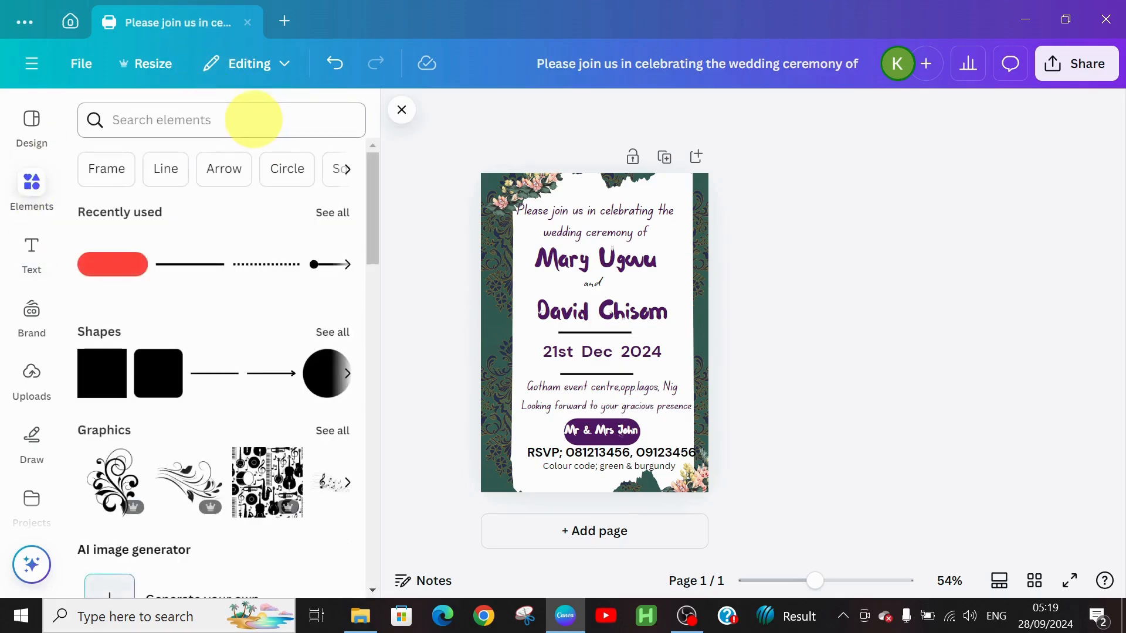
Search the elements for 'ring' and browse all the Photos results.
left_click(253, 119)
type("ring")
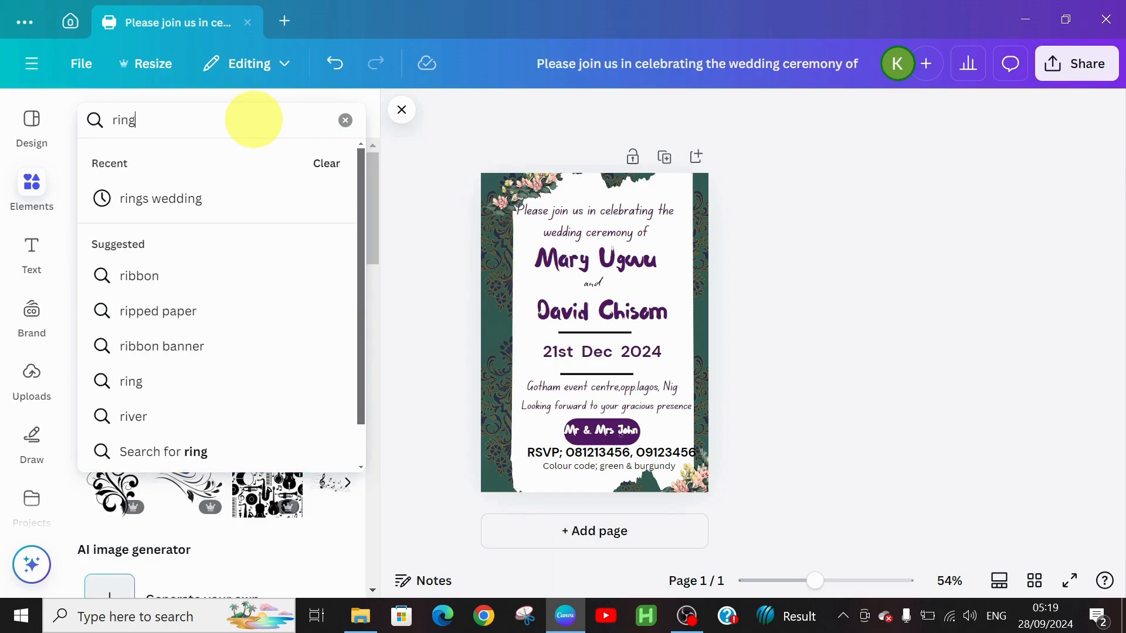
key("Return")
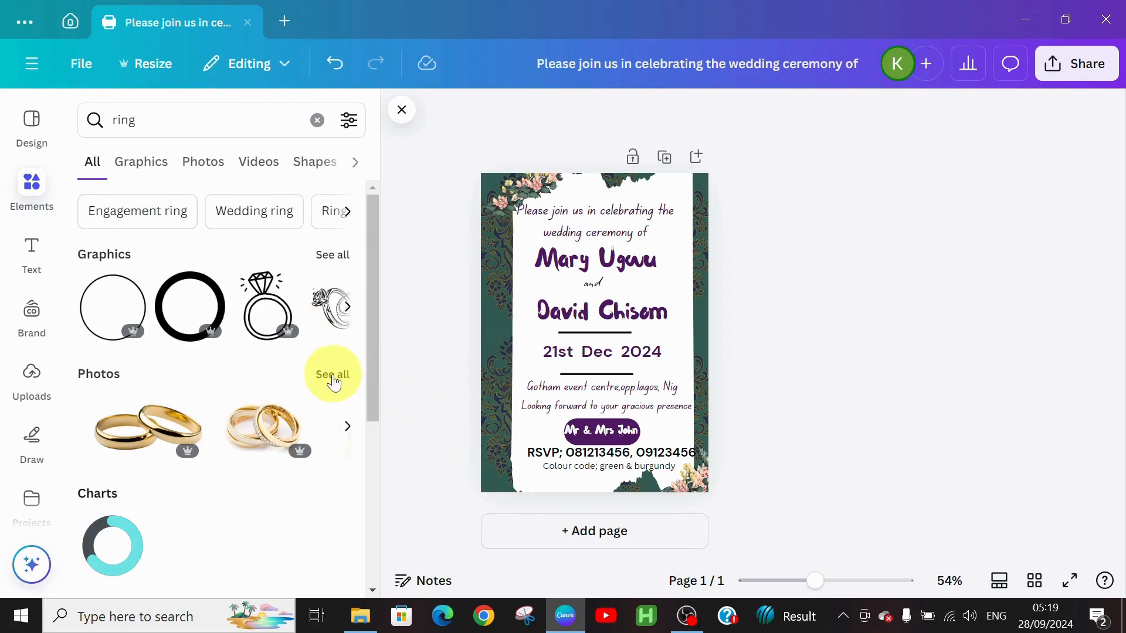
left_click(332, 375)
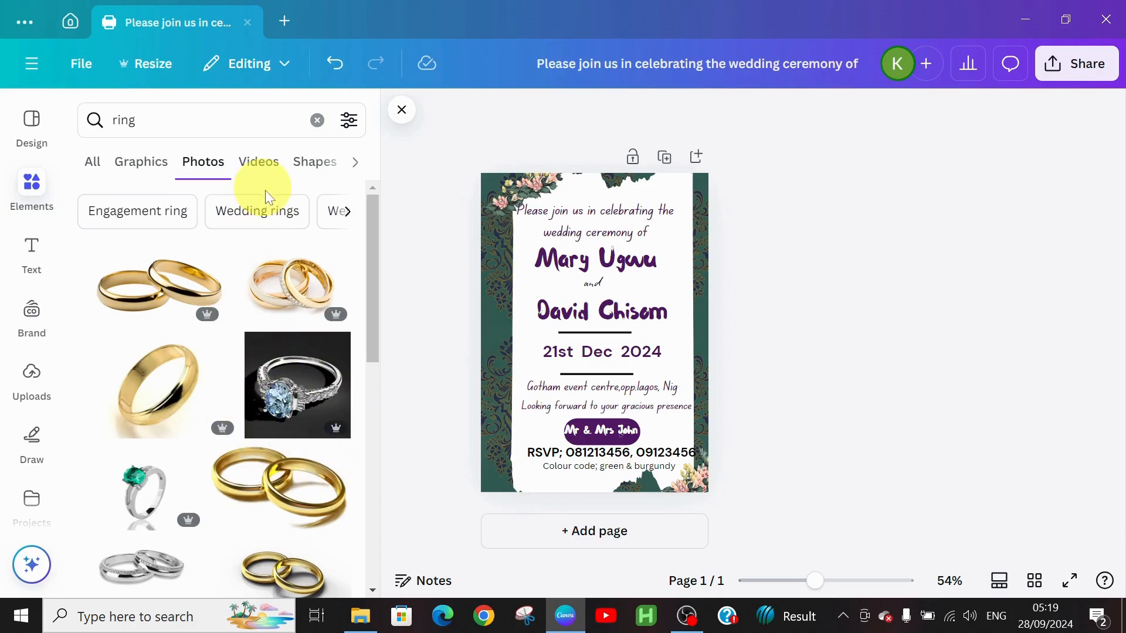
left_click_drag(368, 301, 368, 618)
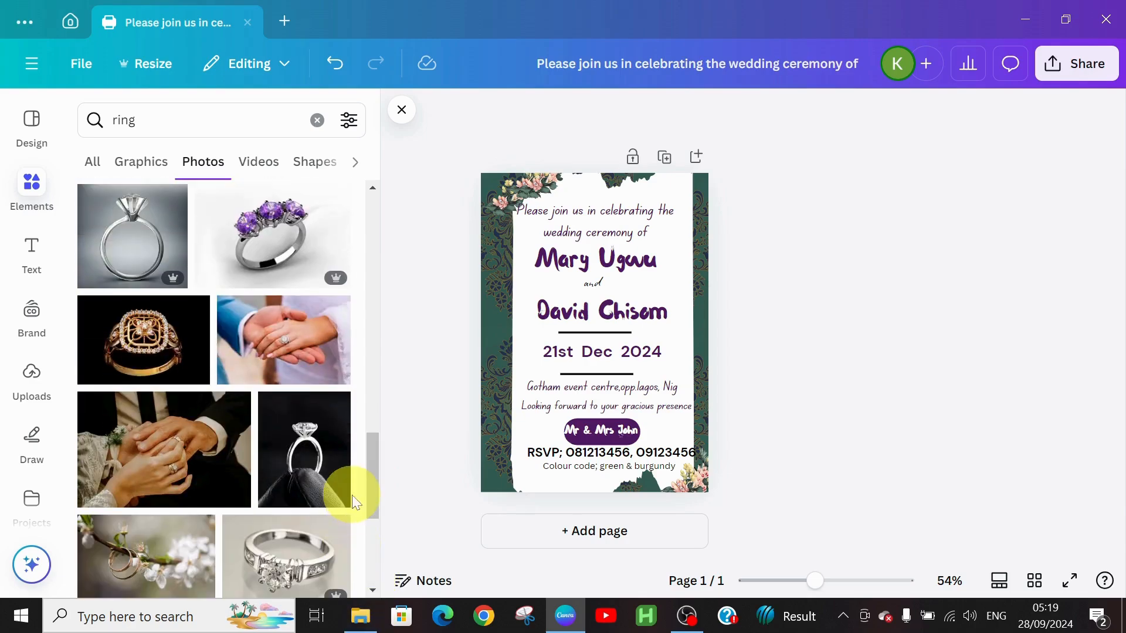
left_click_drag(376, 468, 384, 213)
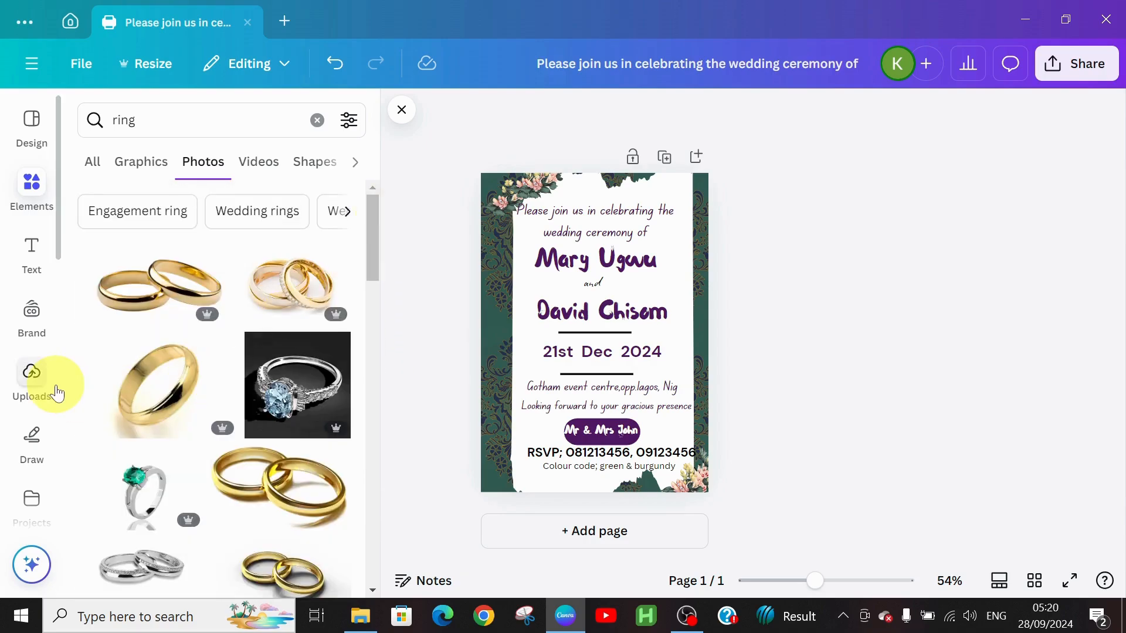
Add the gold wedding-rings photo, shrink it and place it top left beside the opening line.
left_click(265, 287)
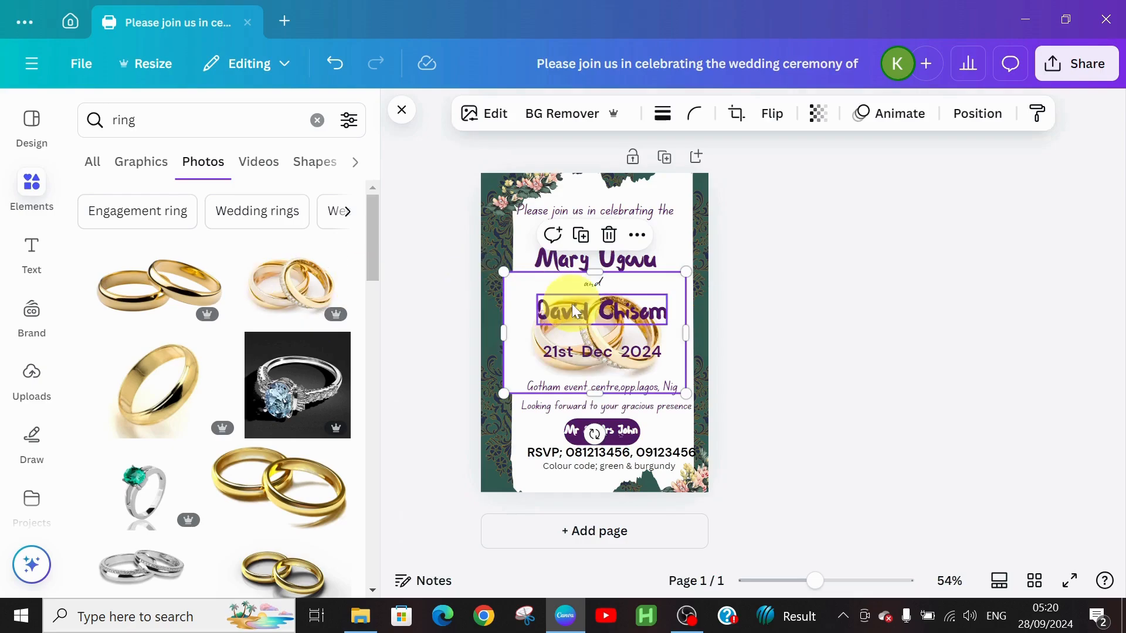
left_click_drag(501, 265, 581, 323)
left_click_drag(665, 335, 482, 253)
left_click_drag(514, 307, 543, 284)
left_click(769, 274)
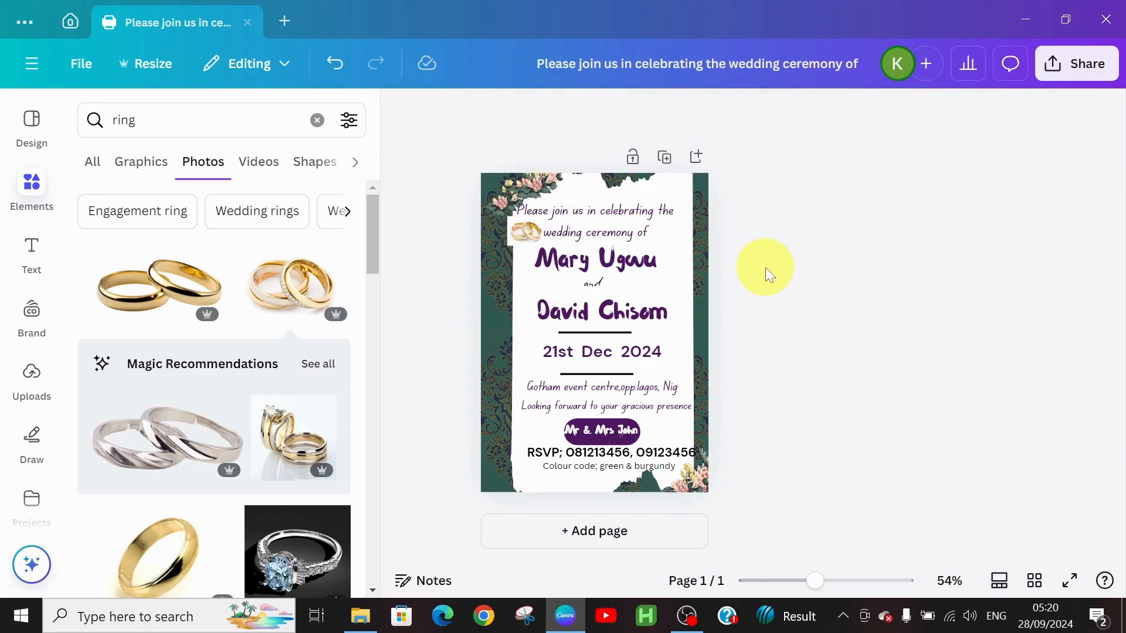
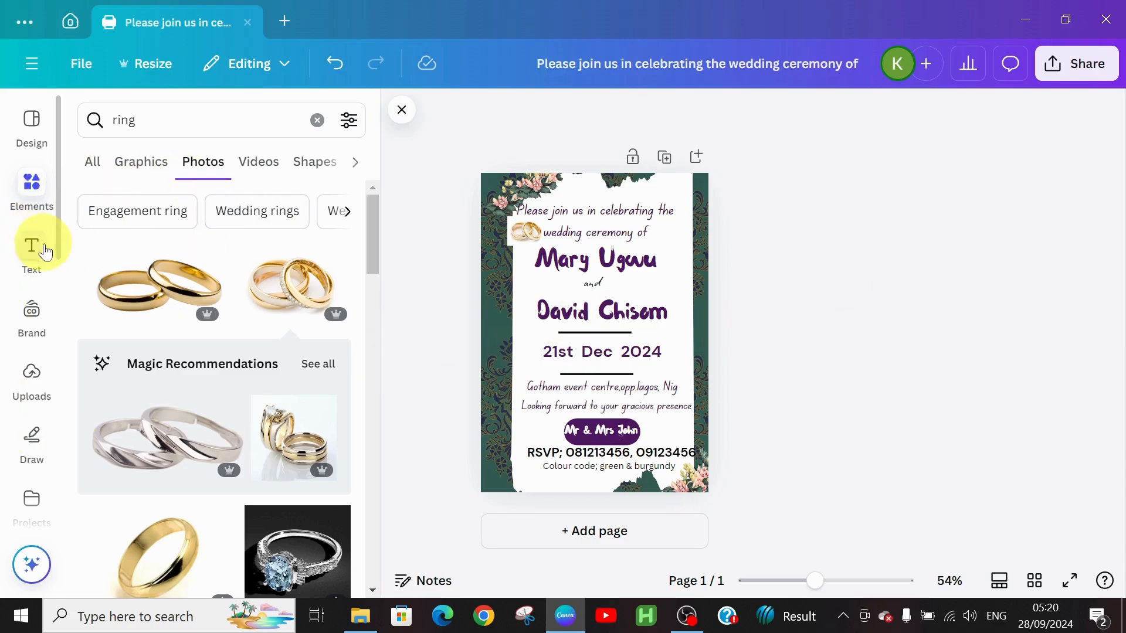
Duplicate the invitation page into an identical page 2, then open Bulk create.
left_click(662, 159)
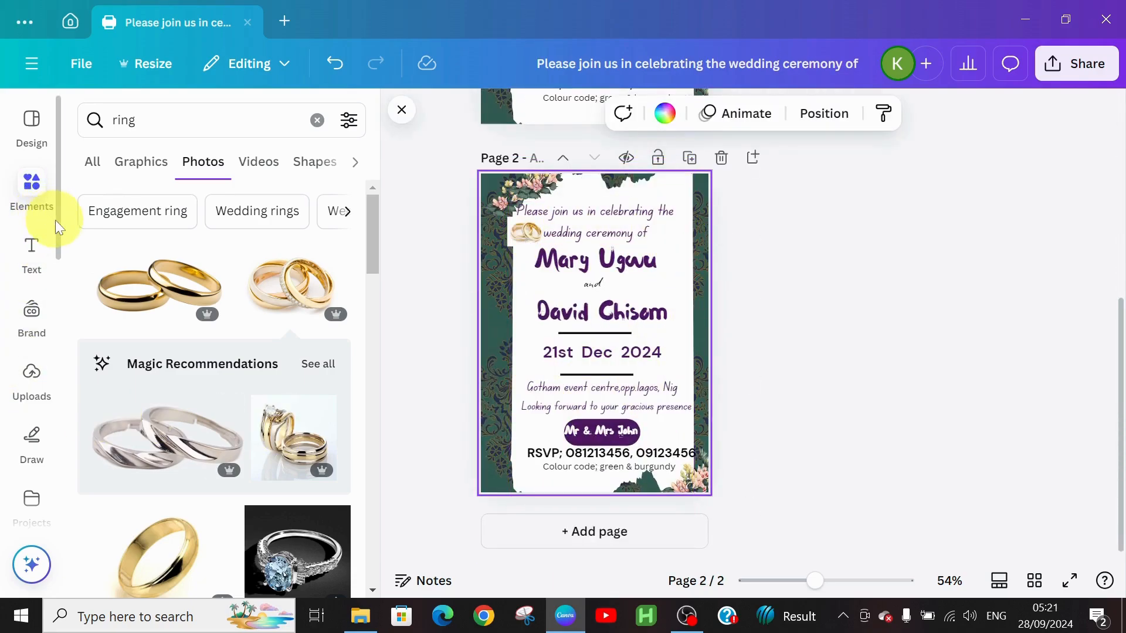
scroll(57, 220, "down", 3)
scroll(77, 381, "down", 1)
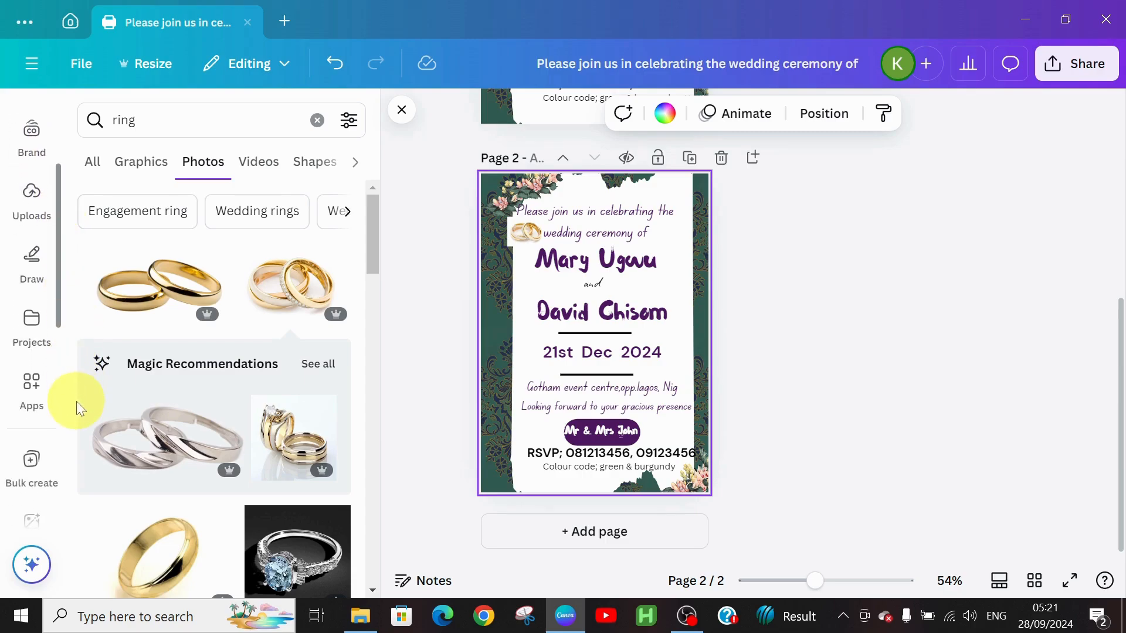
left_click(32, 466)
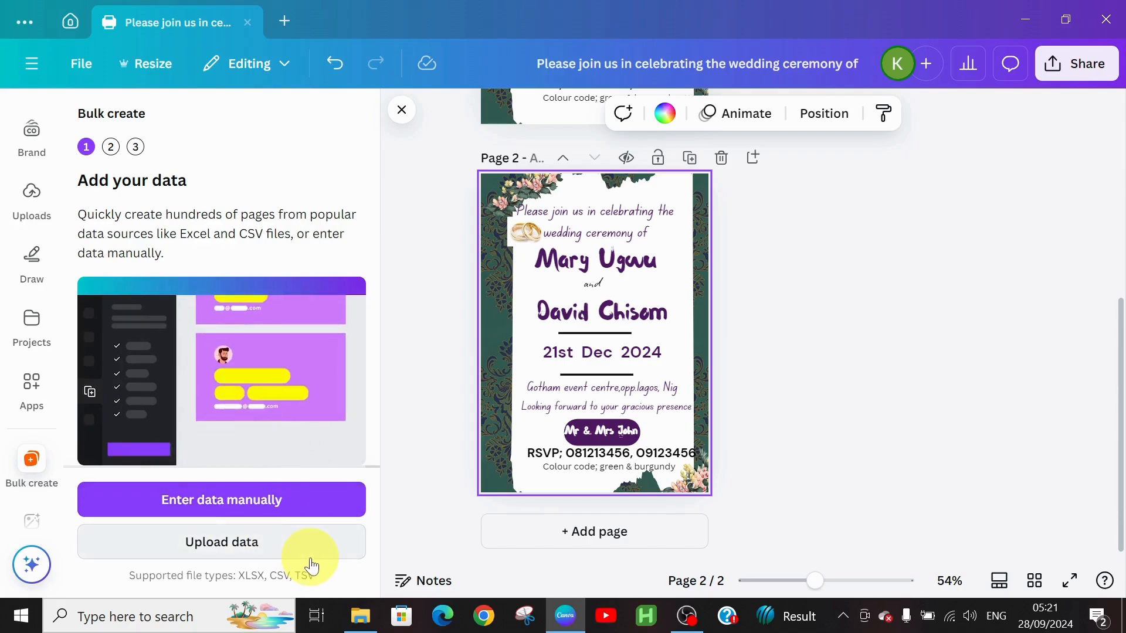
Choose manual data entry and delete the sample Email column.
left_click(255, 503)
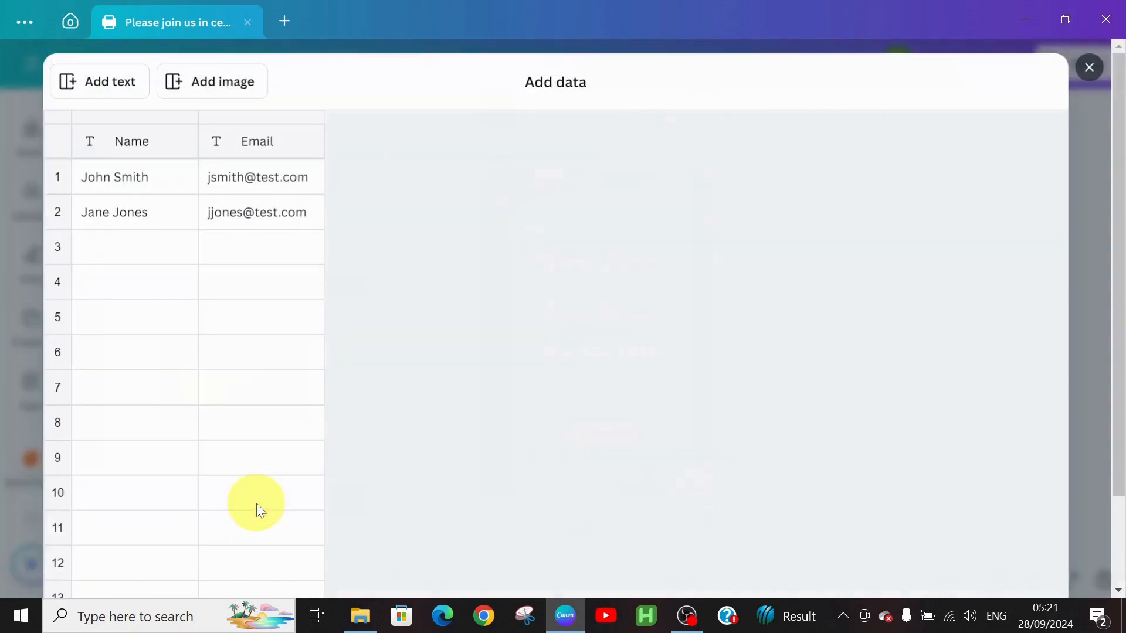
left_click(243, 141)
right_click(256, 151)
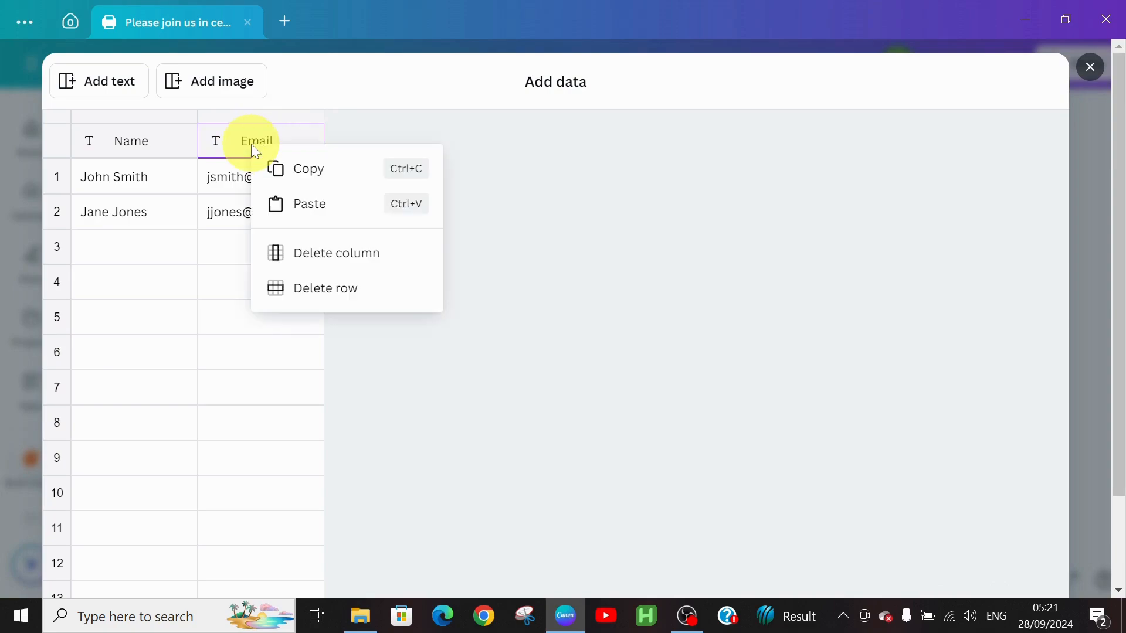
left_click(311, 258)
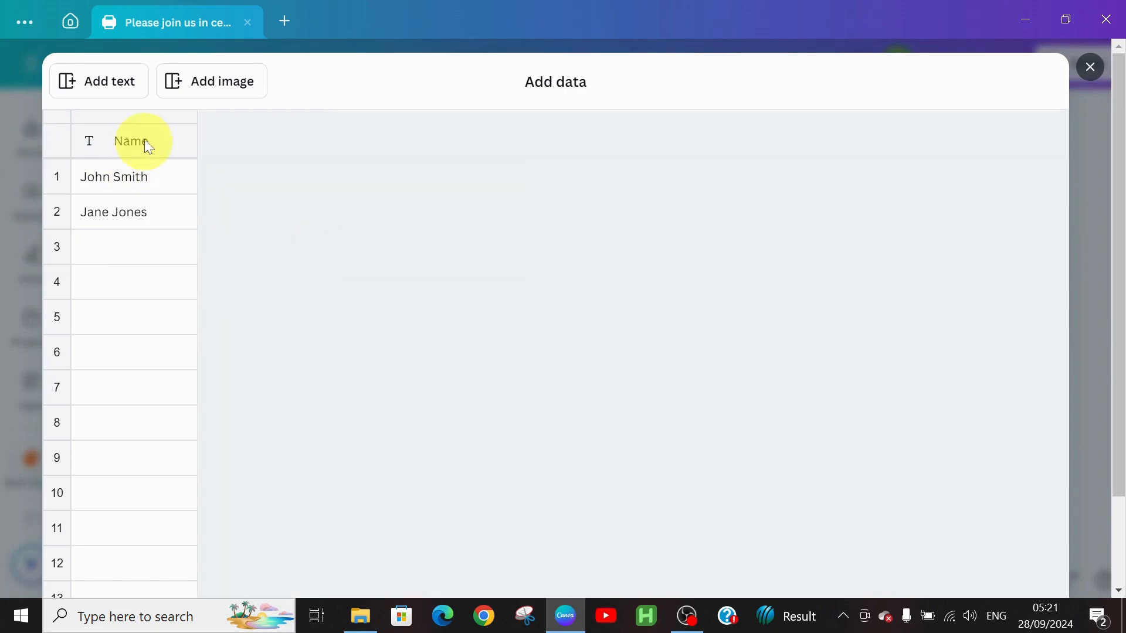
Replace the sample names in the Name column with the guests' first names in rows 1–3.
left_click(143, 186)
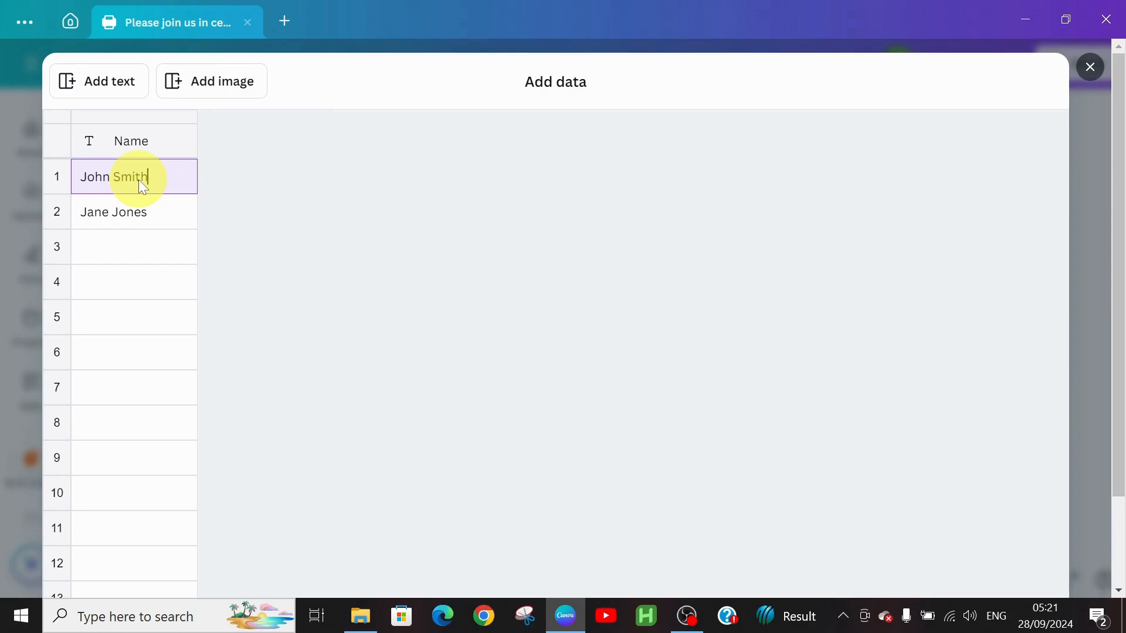
key("BackSpace")
key("BackSpace")
key("BackSpace")
key("BackSpace")
key("BackSpace")
key("BackSpace")
key("BackSpace")
key("BackSpace")
key("BackSpace")
key("BackSpace")
type("ja")
key("BackSpace")
key("BackSpace")
type("Jan")
left_click(146, 221)
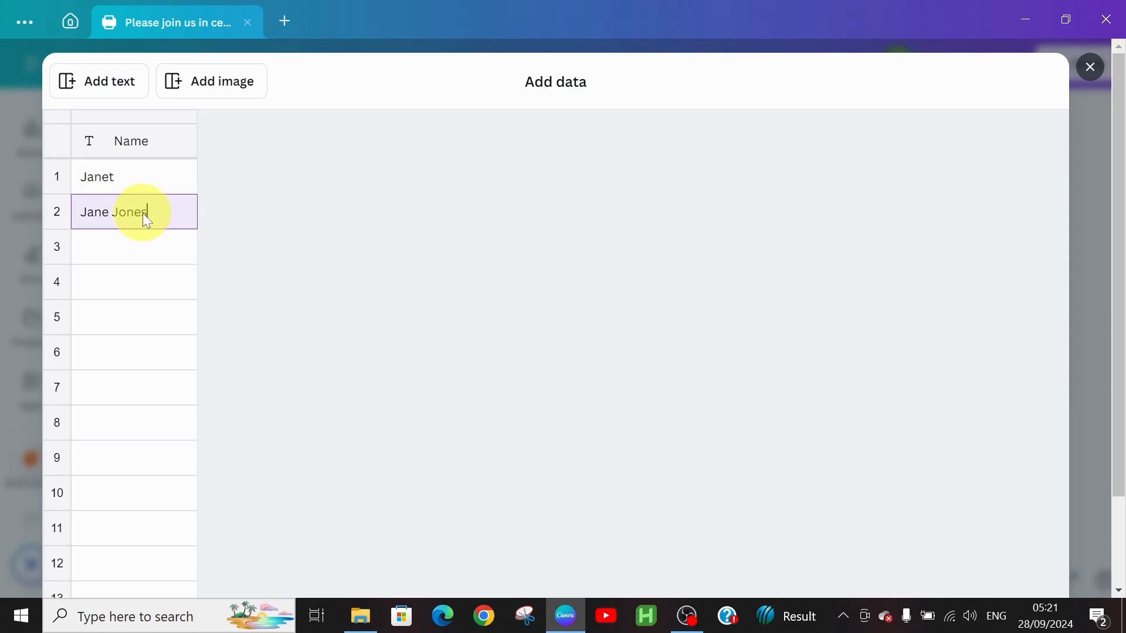
key("BackSpace")
key("BackSpace")
key("BackSpace")
key("BackSpace")
key("BackSpace")
key("BackSpace")
key("BackSpace")
key("BackSpace")
type("Blessing")
left_click(113, 240)
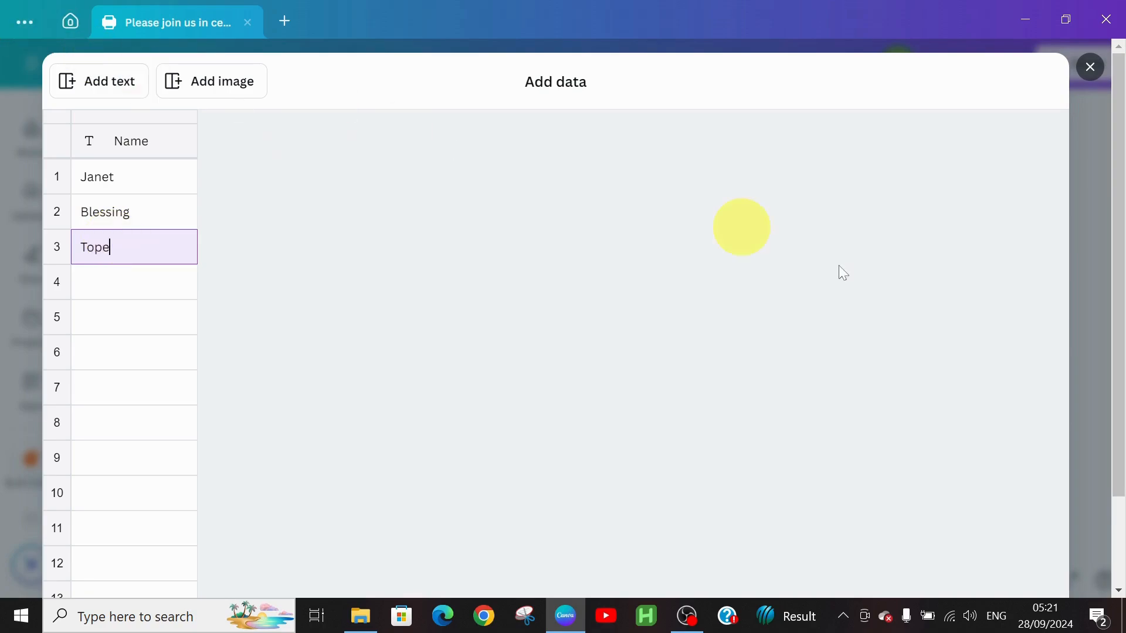
left_click_drag(1111, 66, 1123, 370)
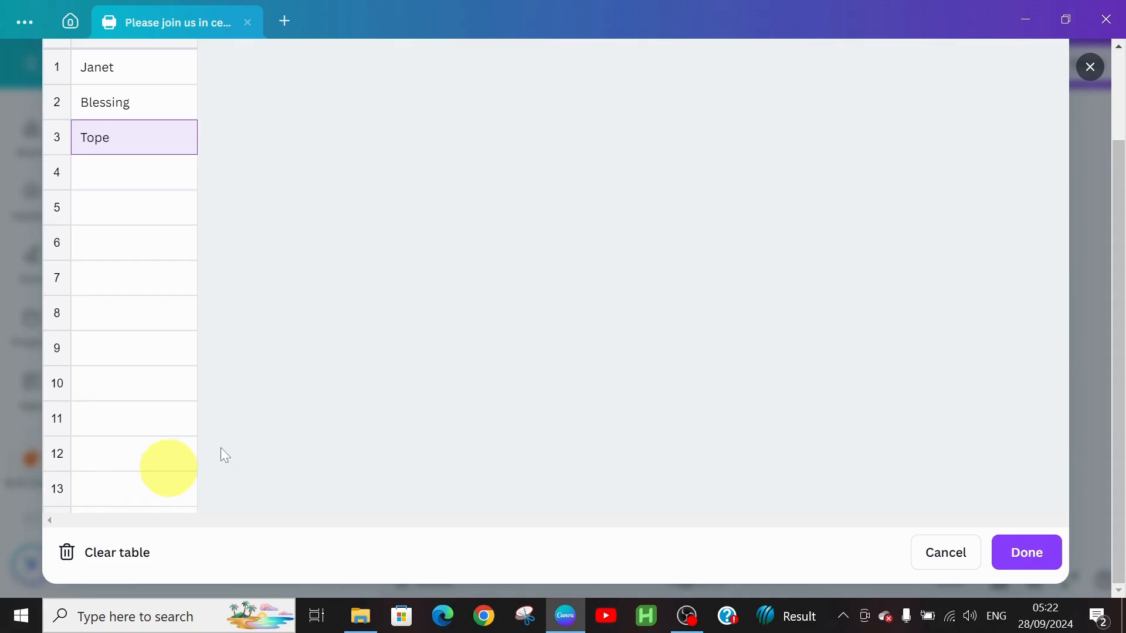
Connect the couple's name button text to the Name field and generate 3 invitation designs.
left_click(1023, 553)
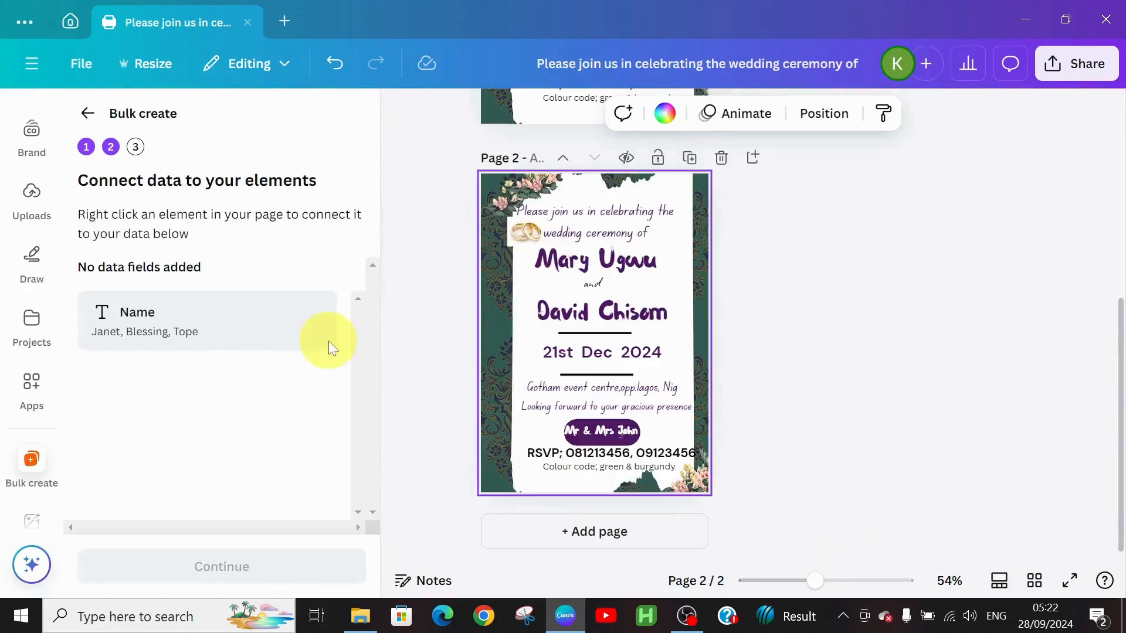
left_click(608, 439)
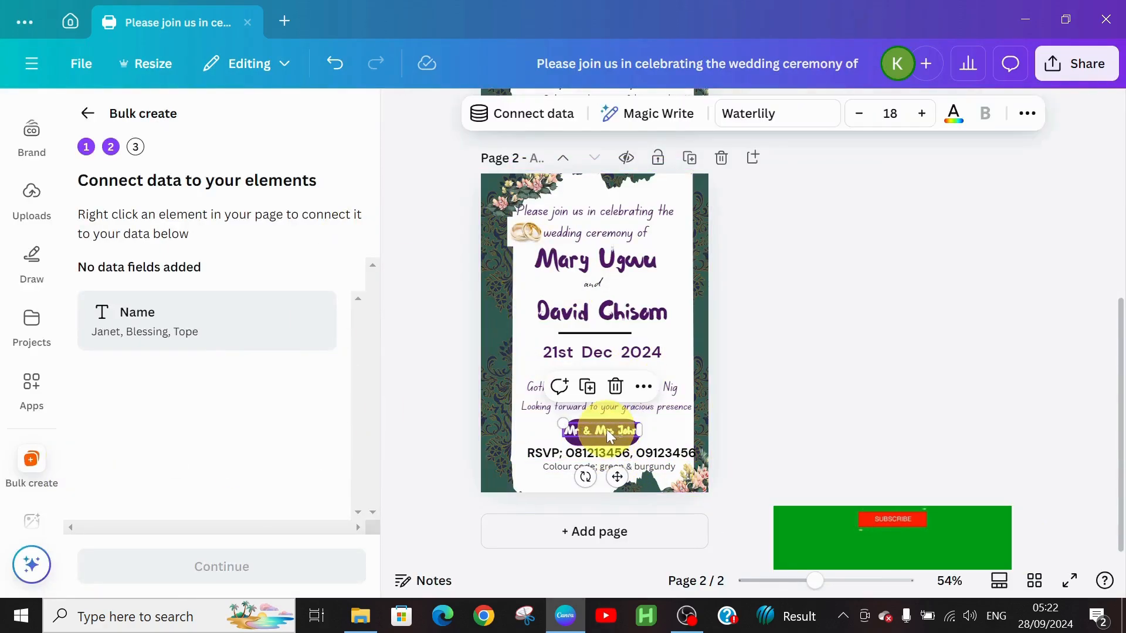
left_click(644, 388)
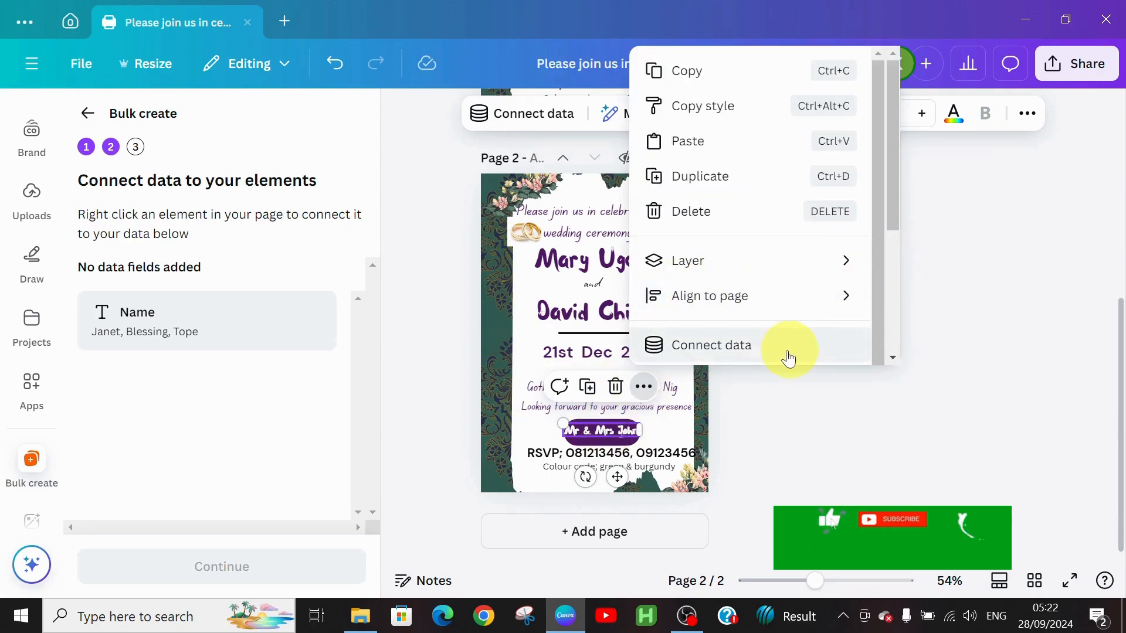
left_click(778, 351)
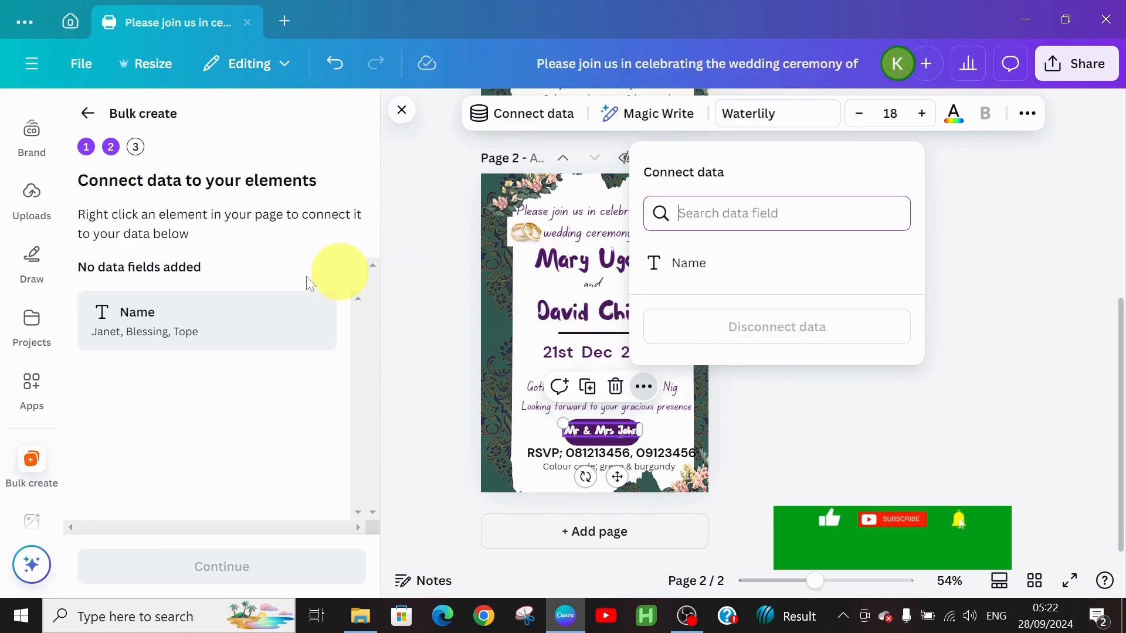
left_click(678, 286)
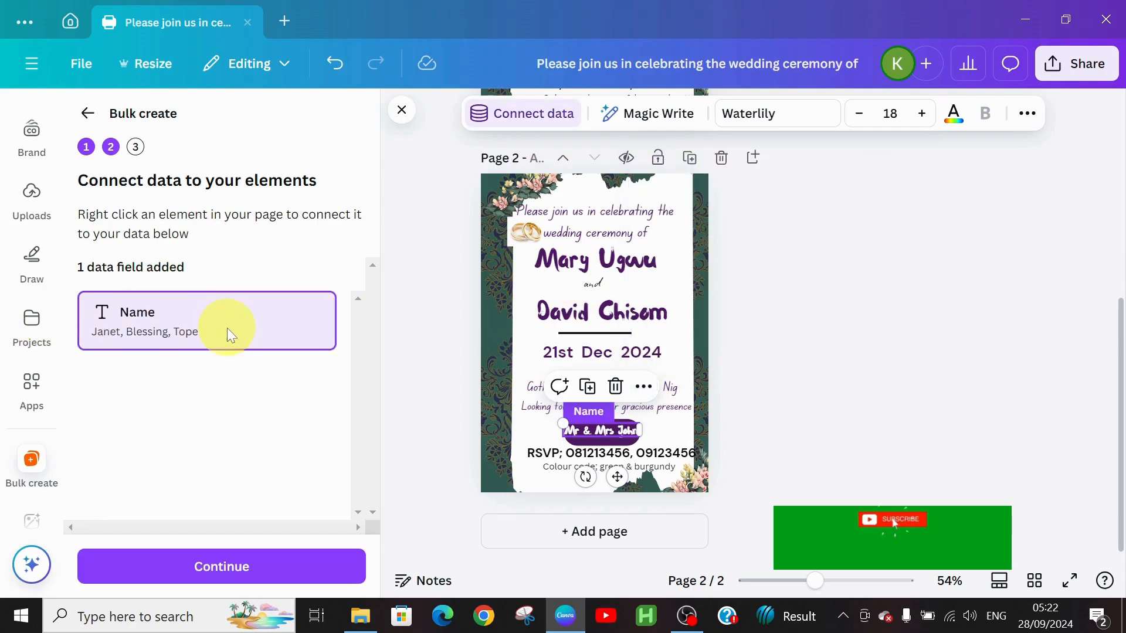
left_click(222, 566)
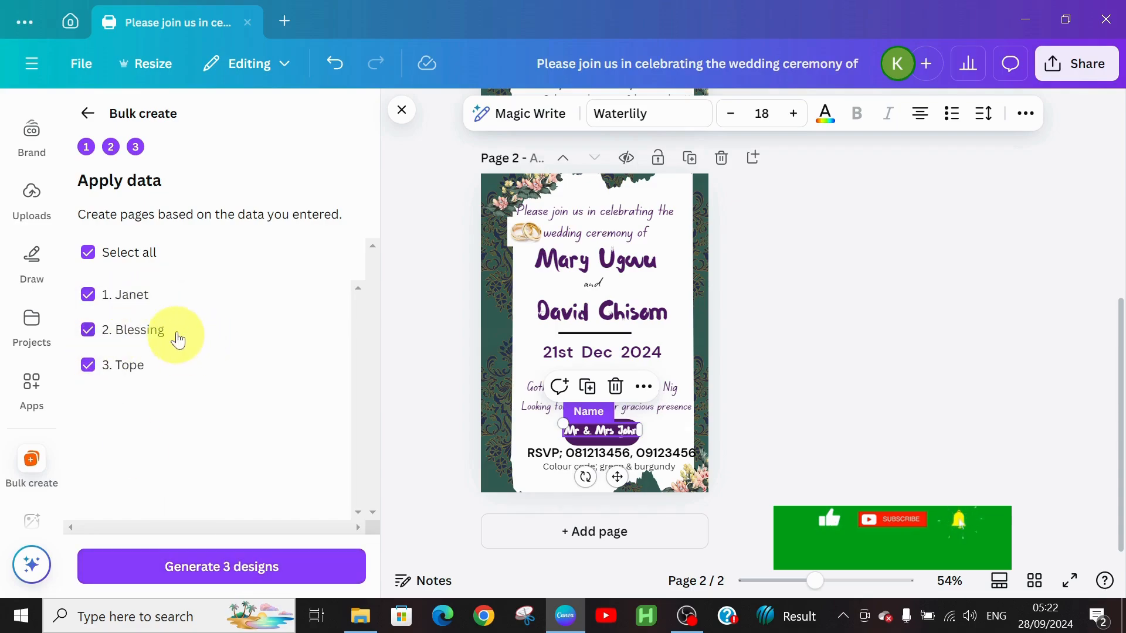
left_click(238, 573)
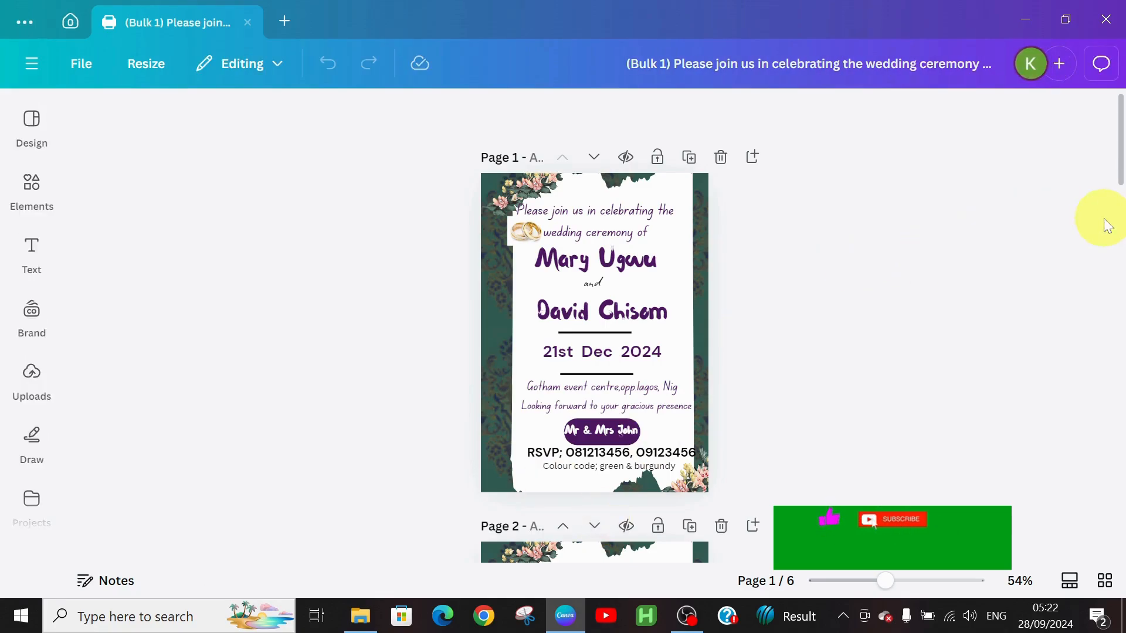
Set the download options to PDF Standard with only the current page 1 selected.
left_click_drag(1121, 180, 1066, 561)
left_click_drag(1075, 622, 1108, 105)
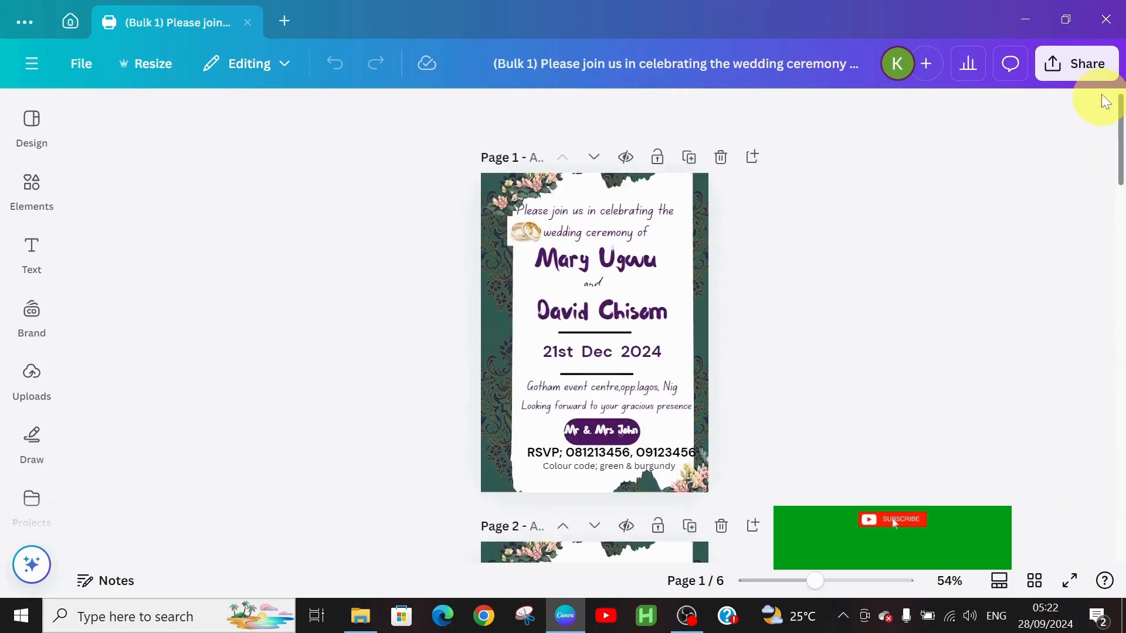
left_click(1065, 85)
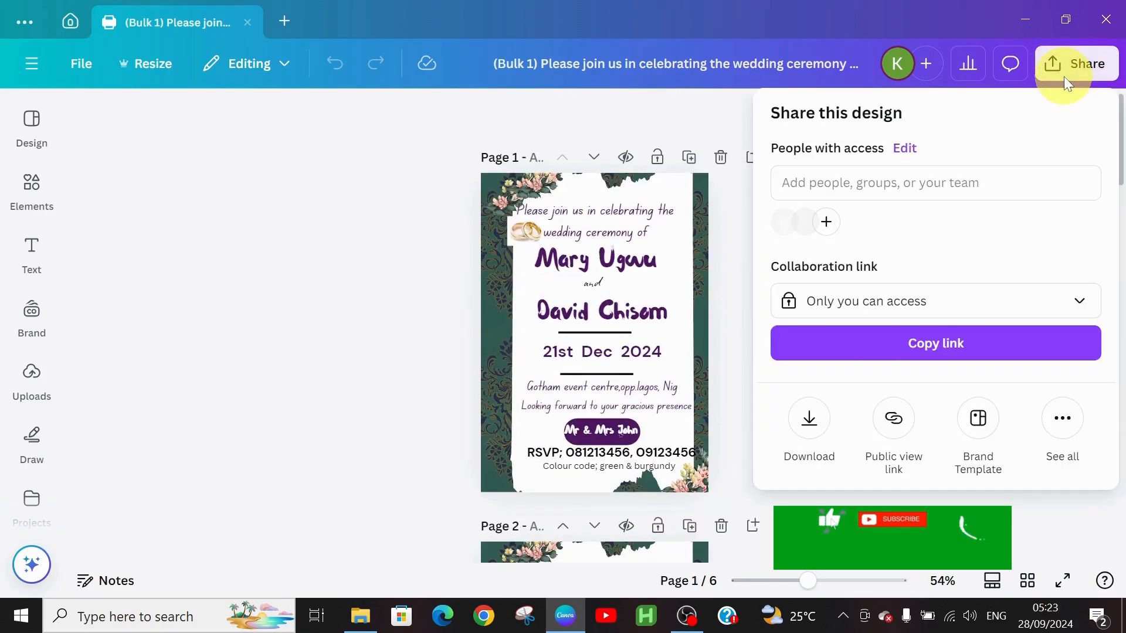
left_click(809, 419)
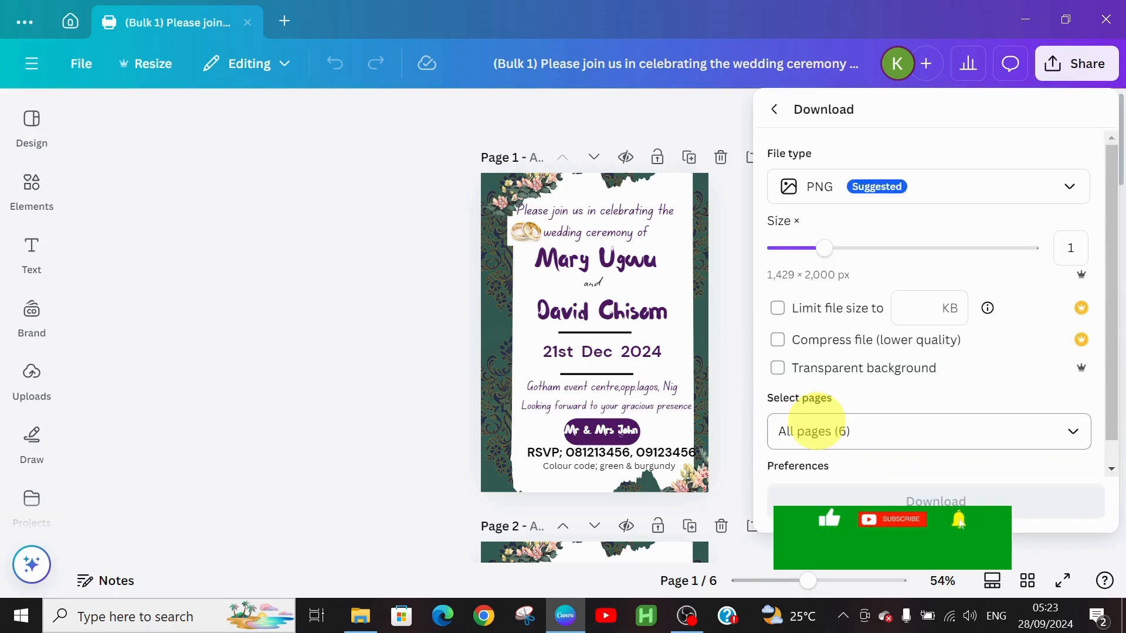
left_click(955, 195)
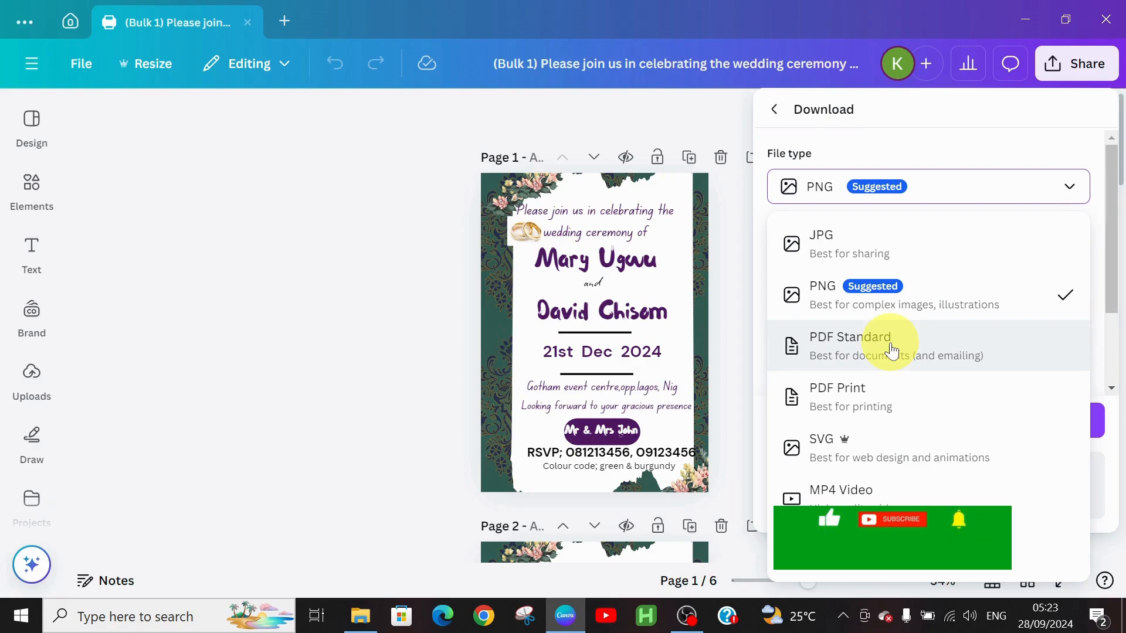
left_click(892, 351)
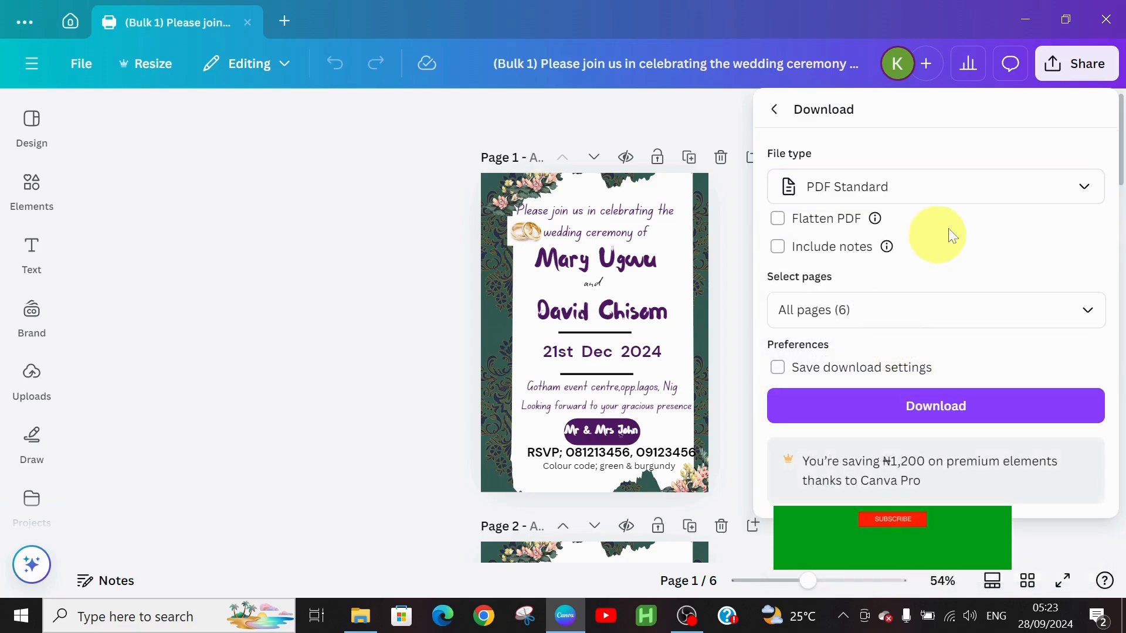
left_click(1095, 312)
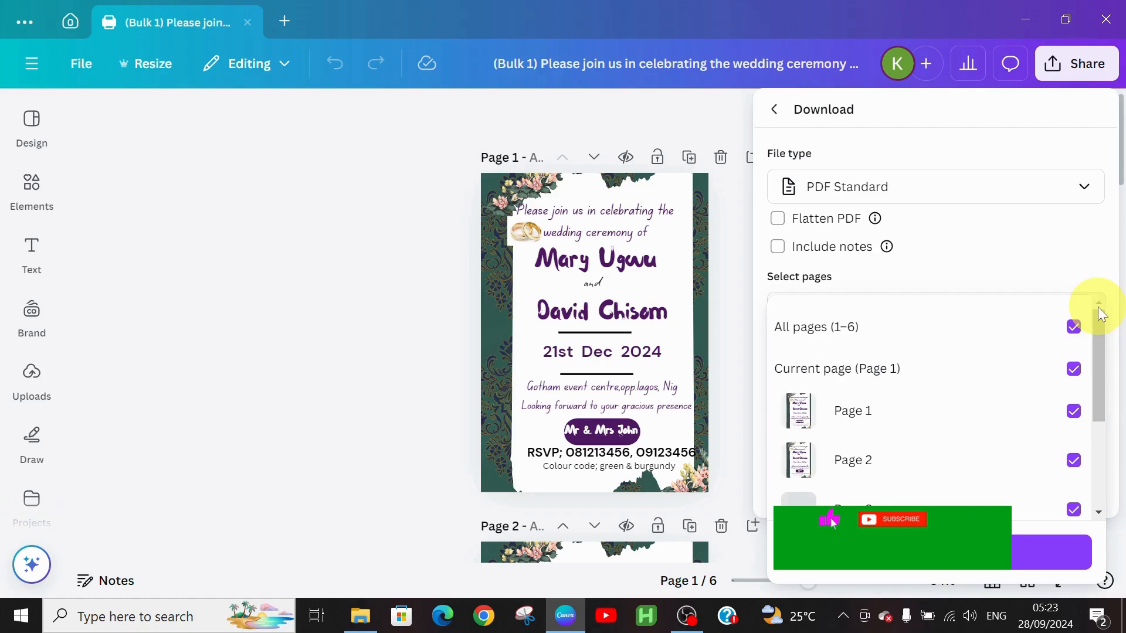
left_click(1037, 327)
left_click(1074, 368)
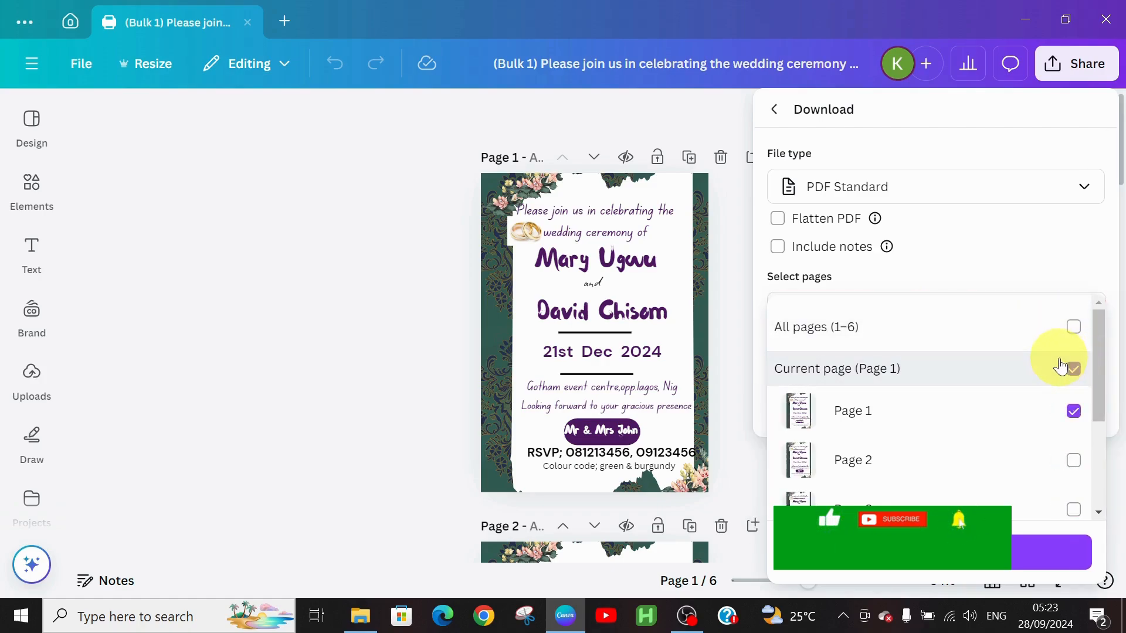
left_click(938, 551)
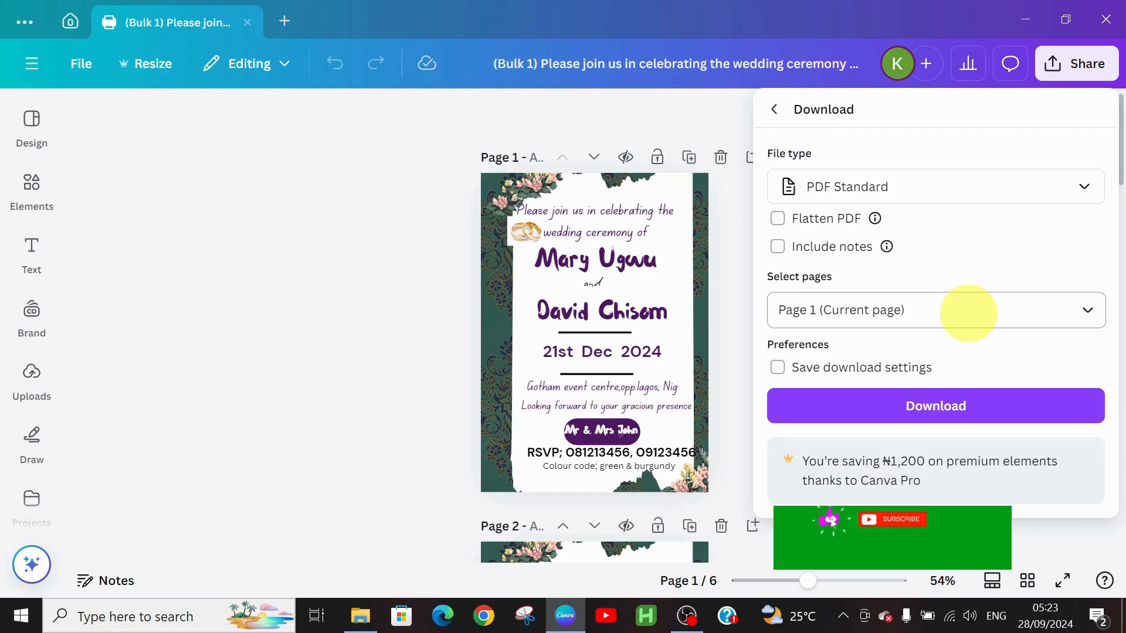
Download page 1 as the PDF 'mr and mrs john invite' into Downloads.
left_click(931, 412)
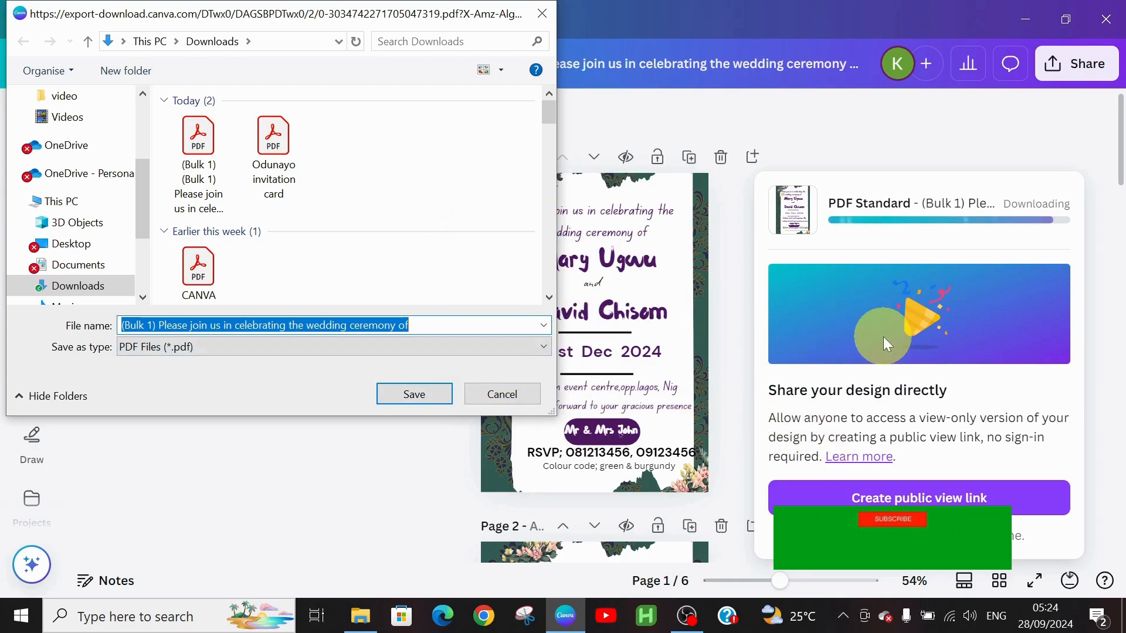
type("mr and ")
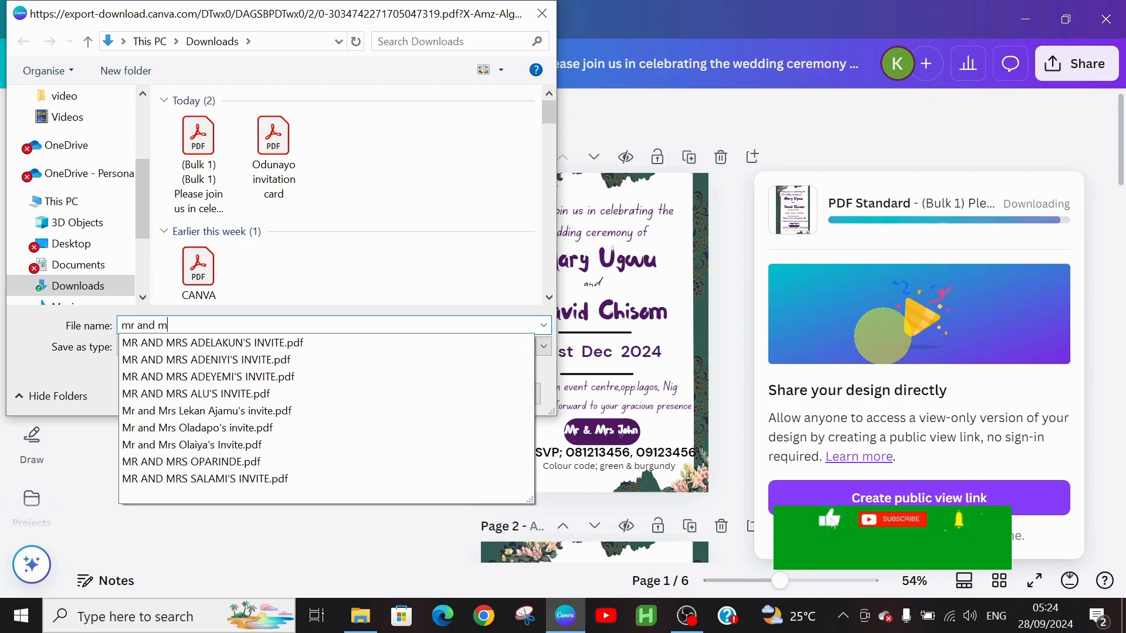
type("mrs john ")
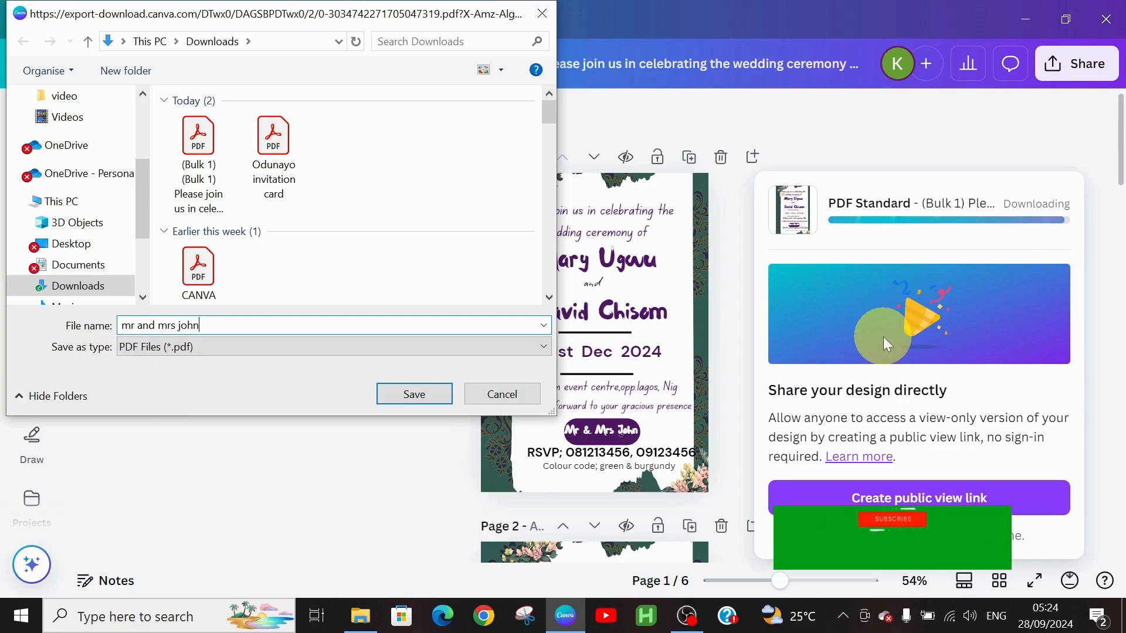
type("invite")
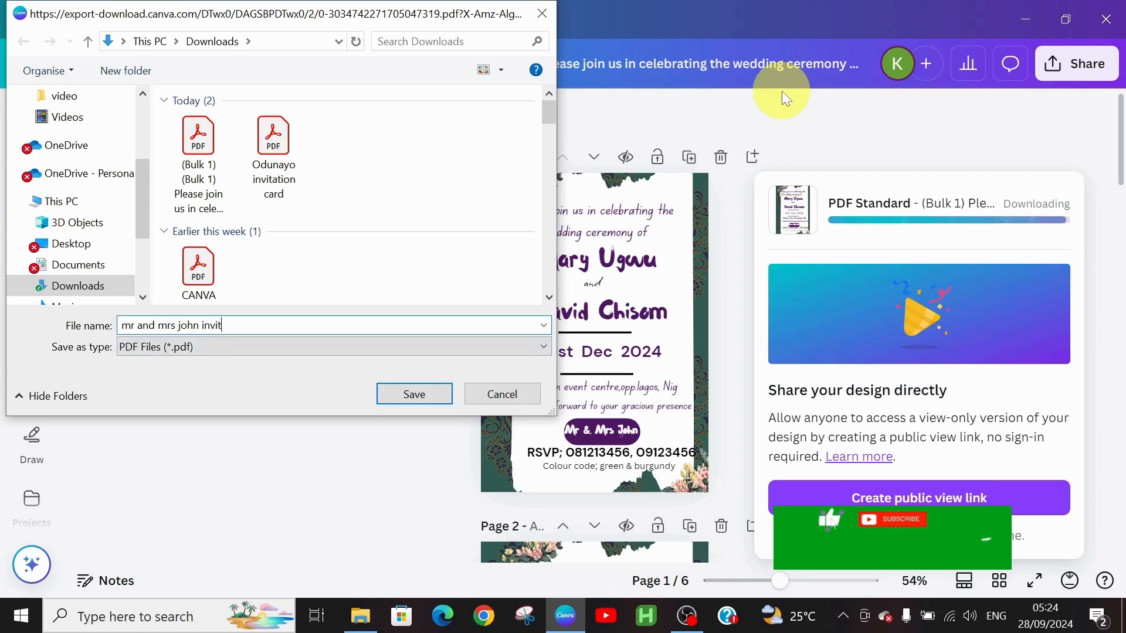
left_click(423, 399)
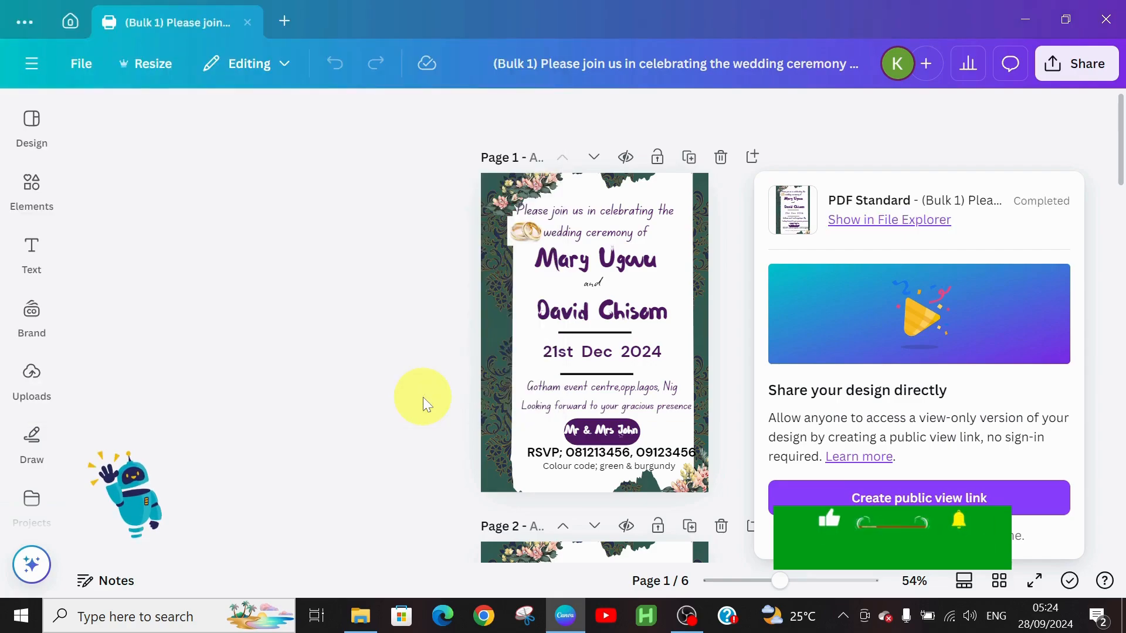
left_click(322, 289)
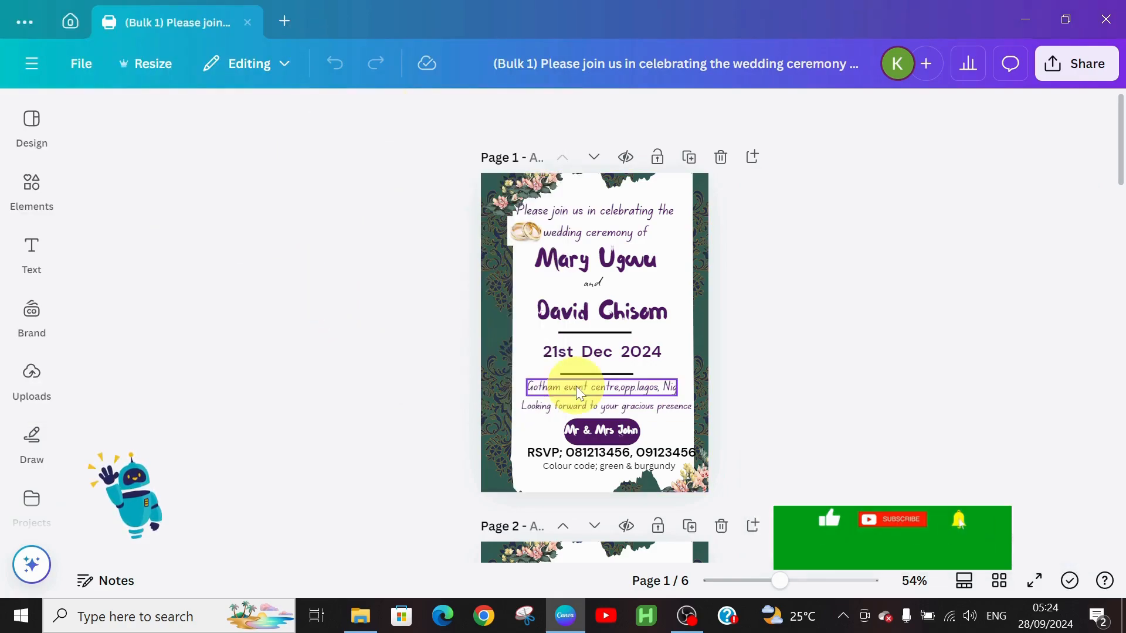